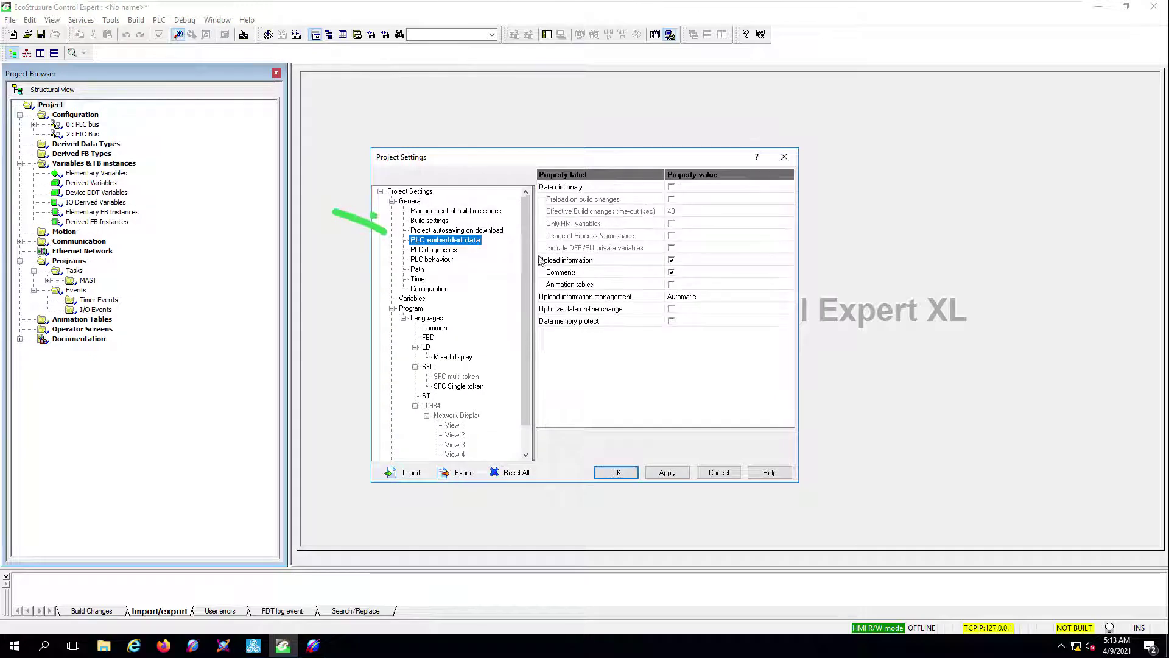
# - Enable Data dictionary with Preload and Only HMI variables, set a 20-second time-out, and apply
pyautogui.click(671, 199)
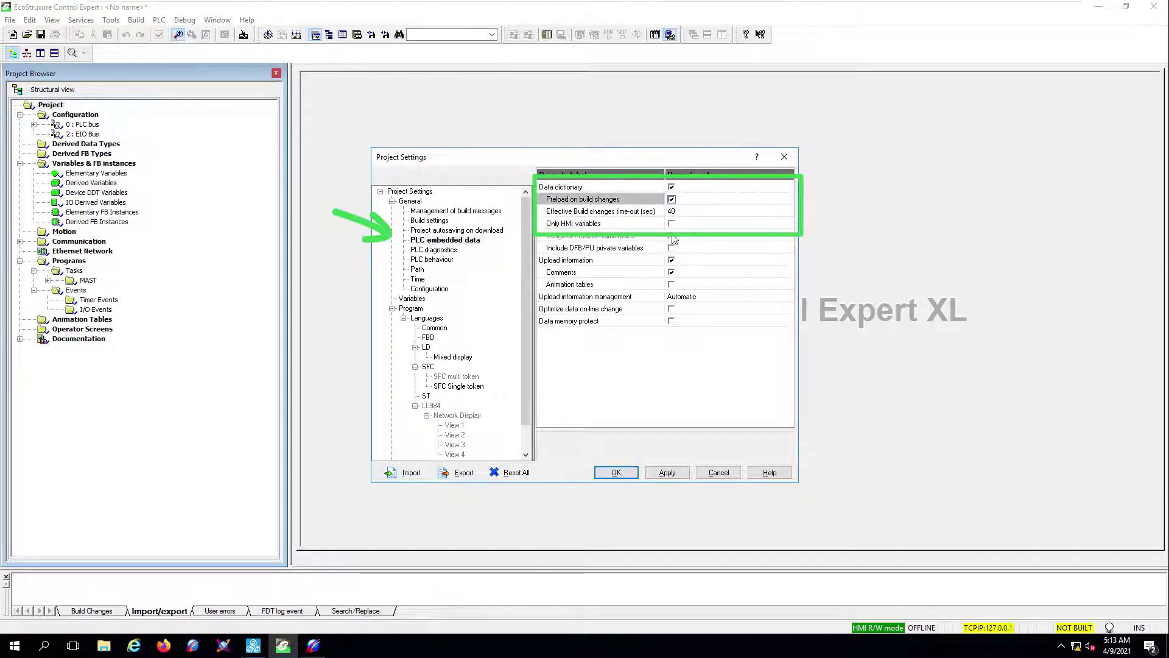
pyautogui.click(671, 223)
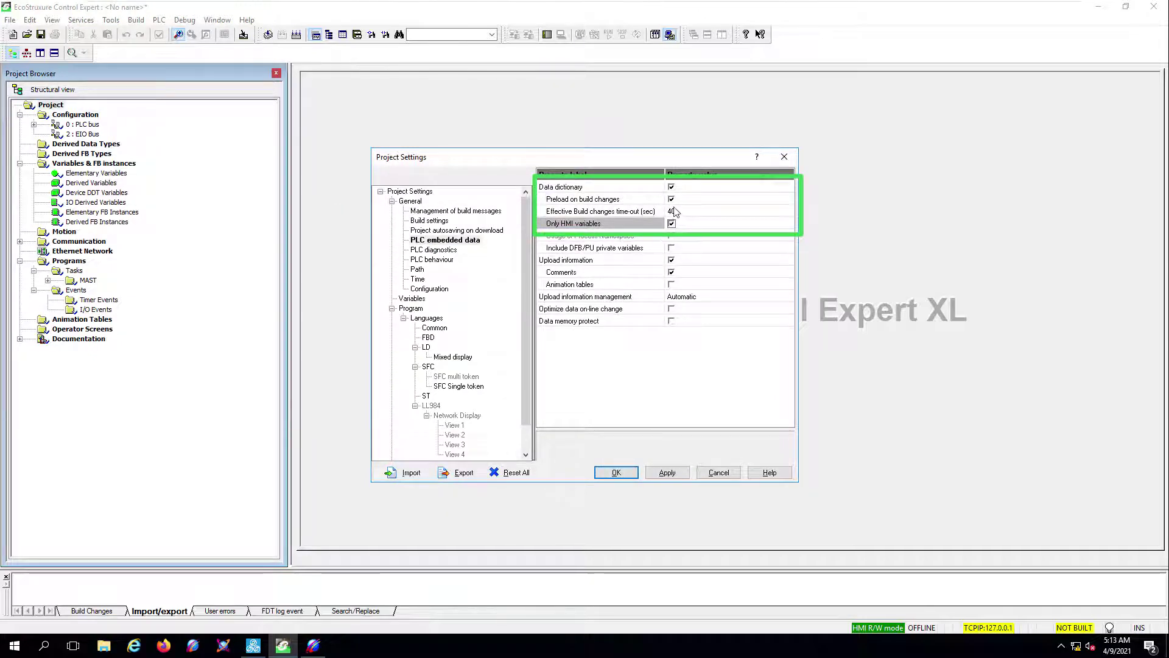
pyautogui.click(788, 213)
pyautogui.click(787, 214)
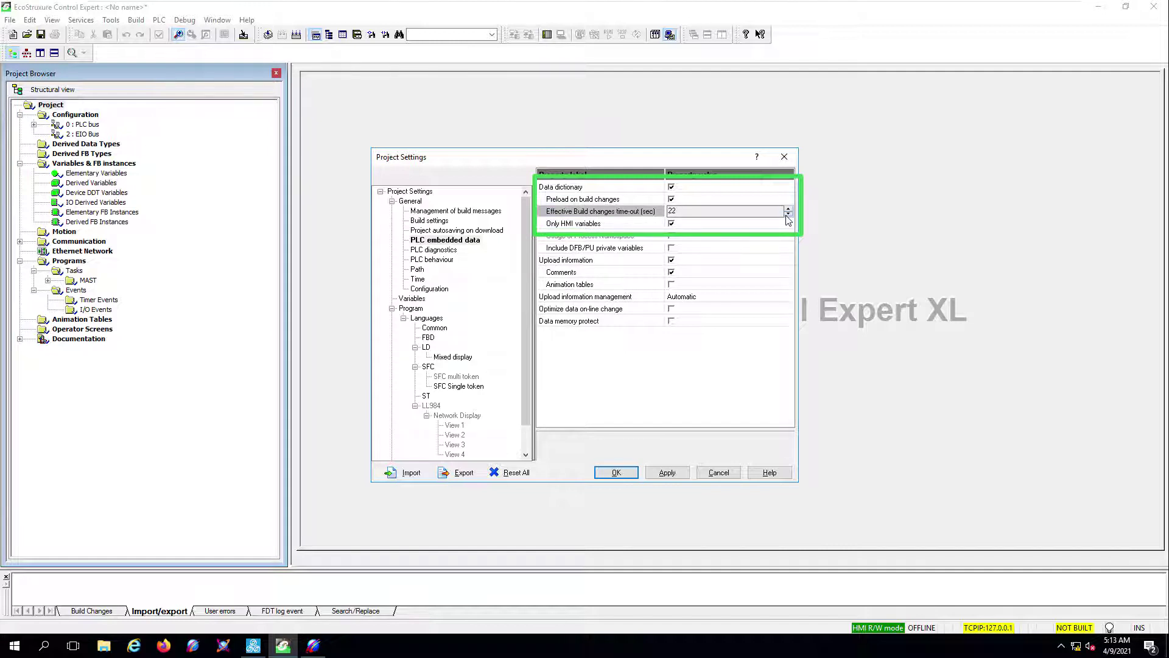
pyautogui.click(668, 476)
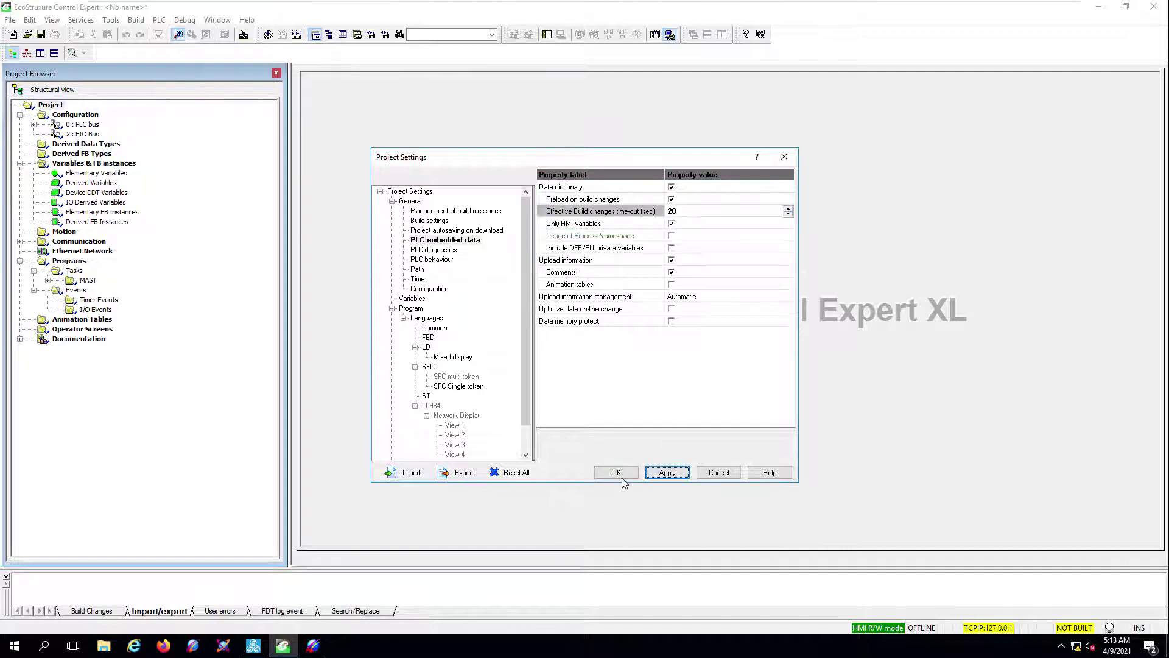
pyautogui.click(616, 473)
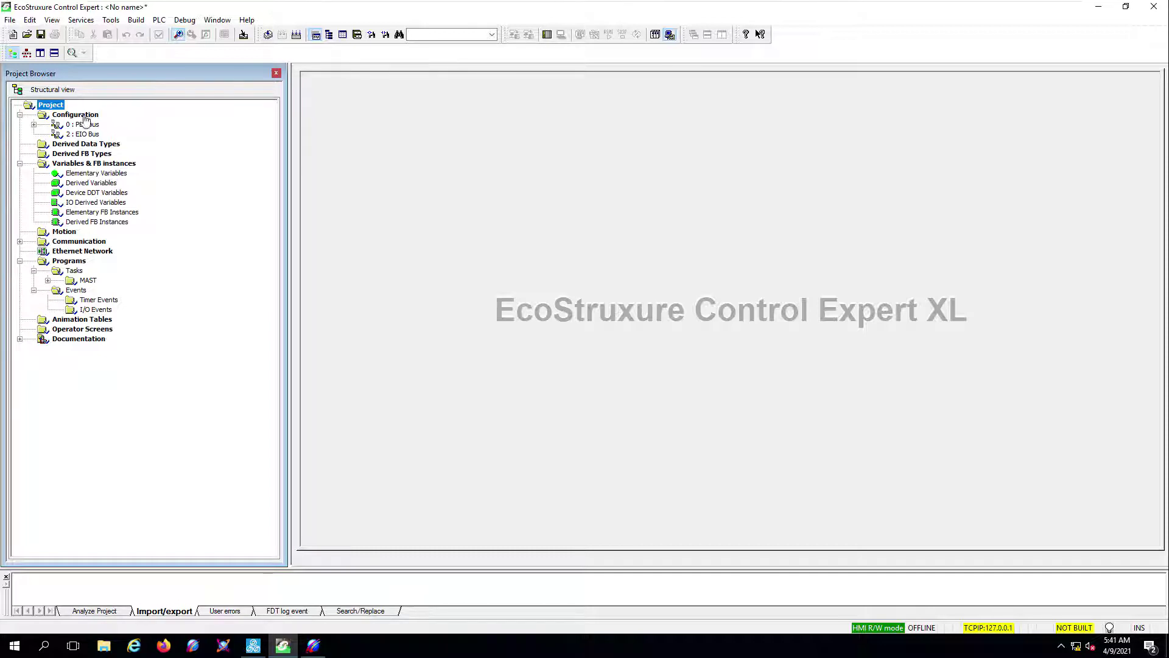
# - Import GenericDFB.XBD into the MAST Logic sections without saving the unnamed project
pyautogui.click(48, 280)
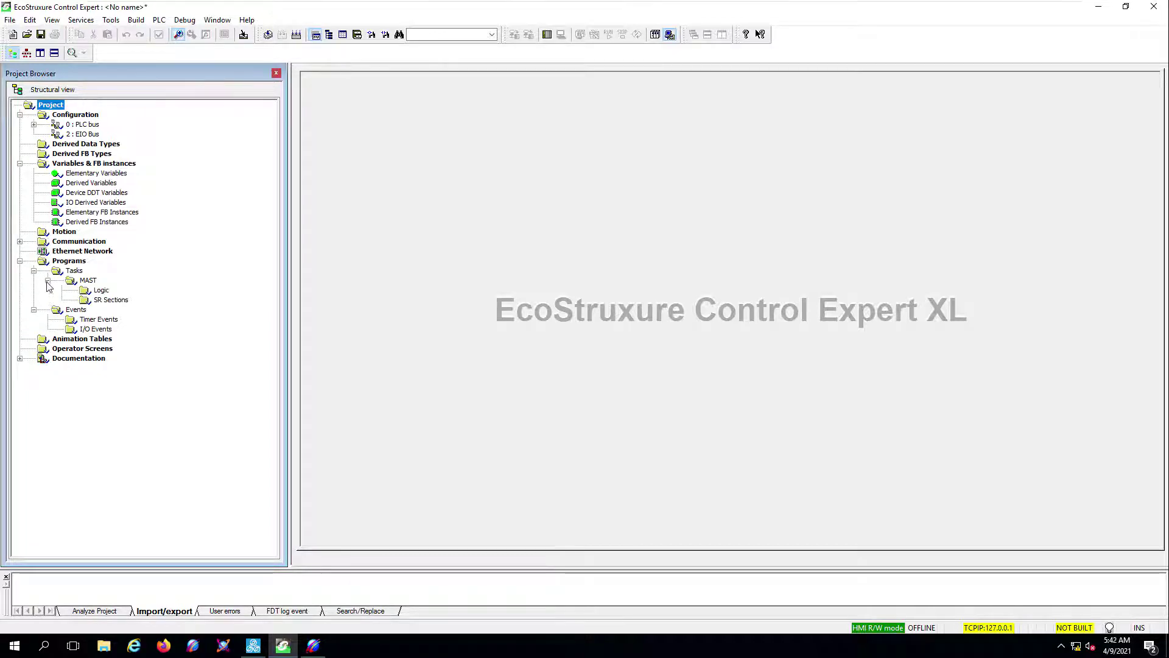
pyautogui.rightClick(102, 294)
pyautogui.click(131, 327)
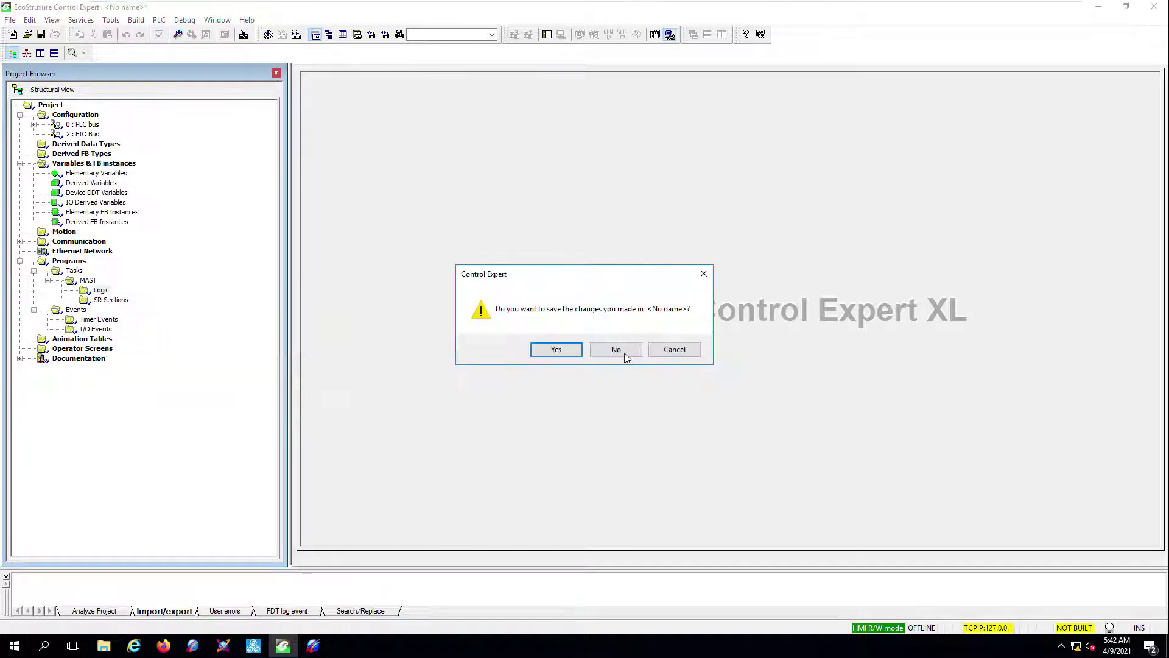
pyautogui.click(617, 350)
pyautogui.click(163, 239)
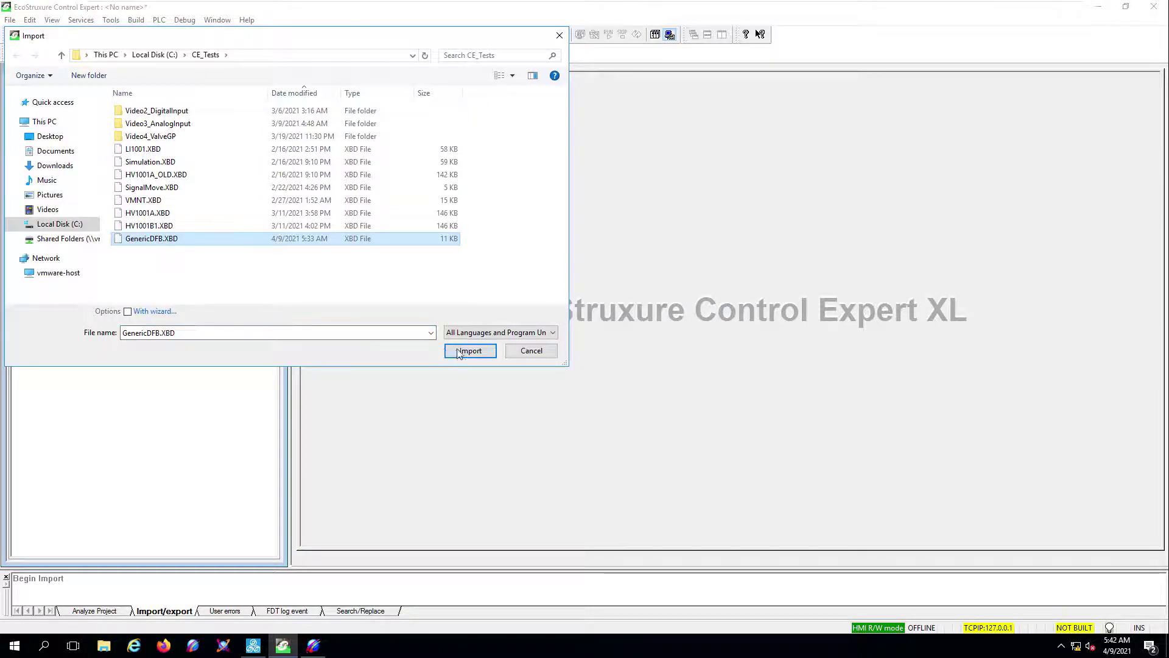
pyautogui.click(452, 352)
# - Open the GenericDFB section maximized and inspect CounterFB's internal Logic2 section before closing it
pyautogui.doubleClick(128, 340)
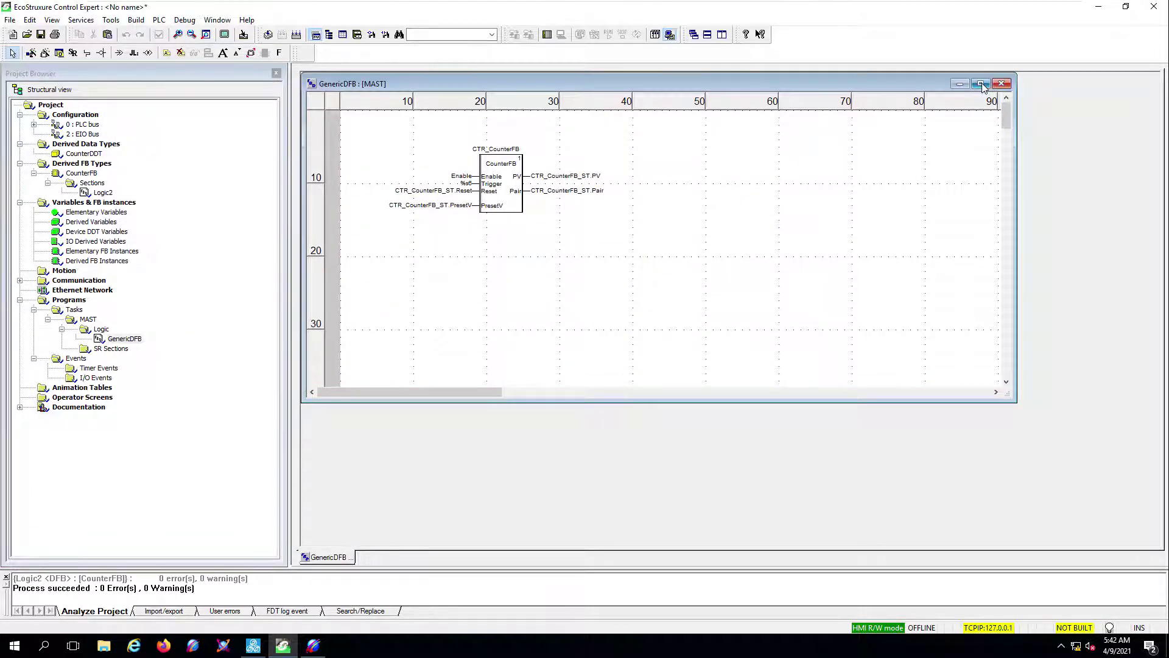
pyautogui.click(981, 84)
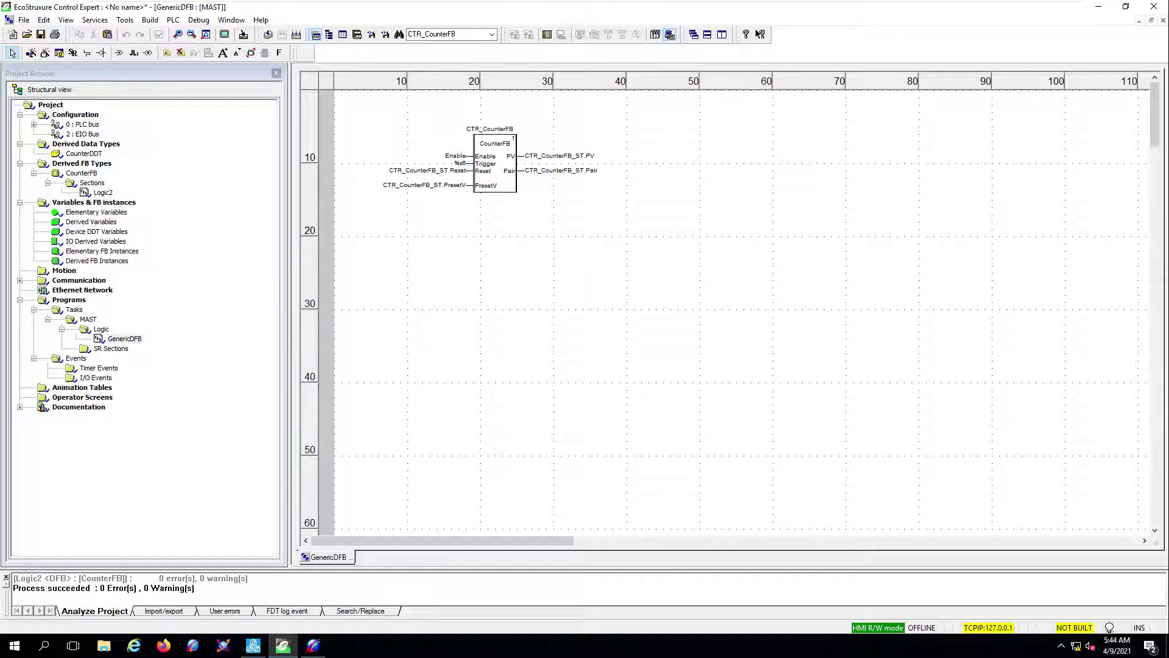
pyautogui.rightClick(508, 185)
pyautogui.click(550, 303)
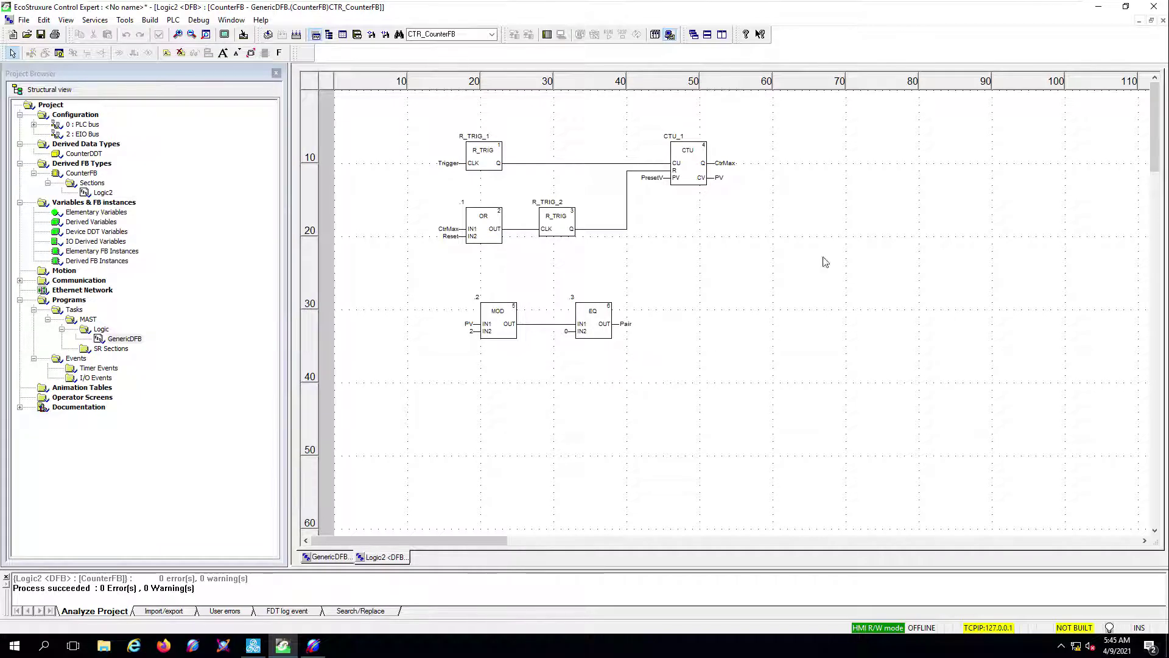
pyautogui.click(1164, 21)
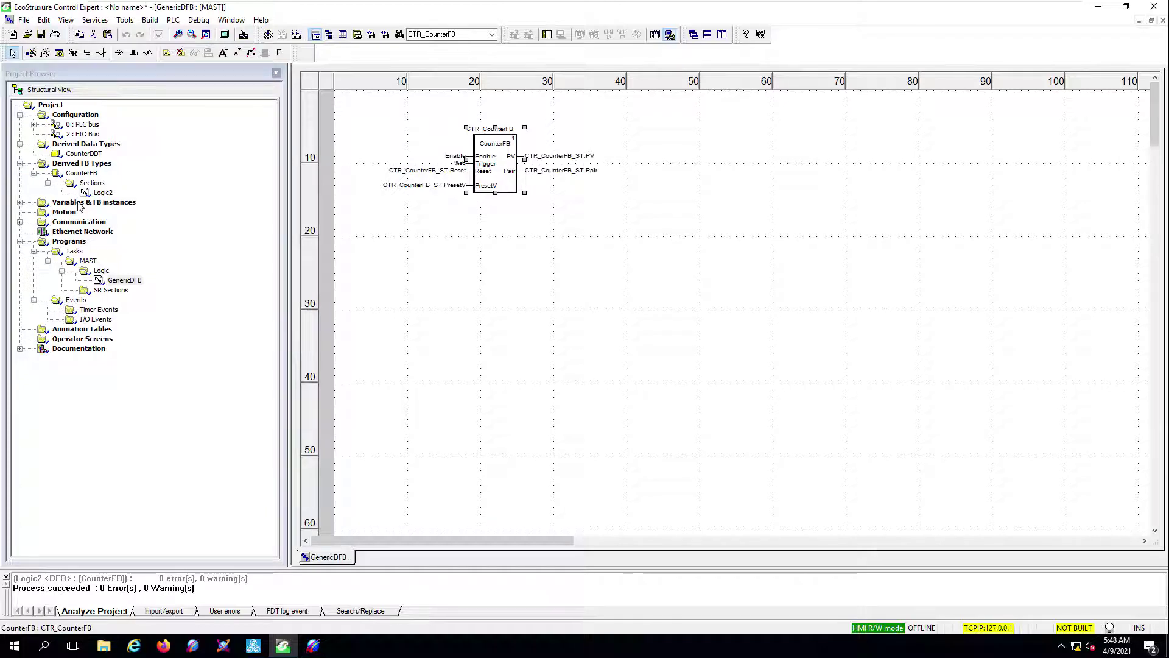
pyautogui.click(80, 206)
pyautogui.doubleClick(82, 207)
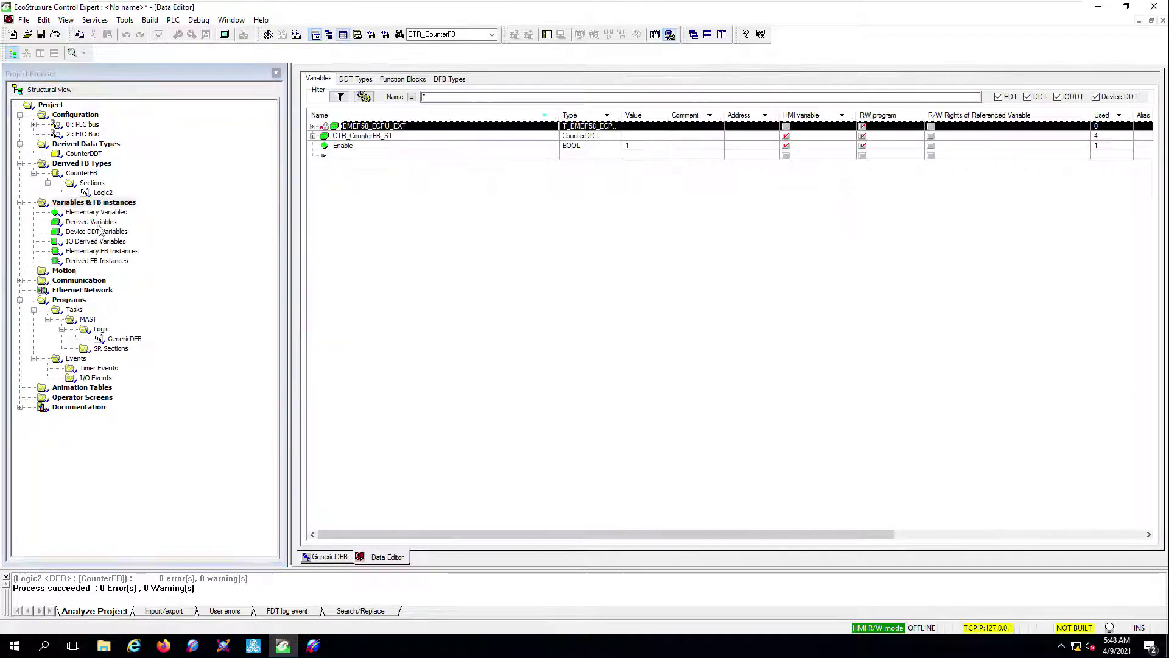
pyautogui.click(356, 79)
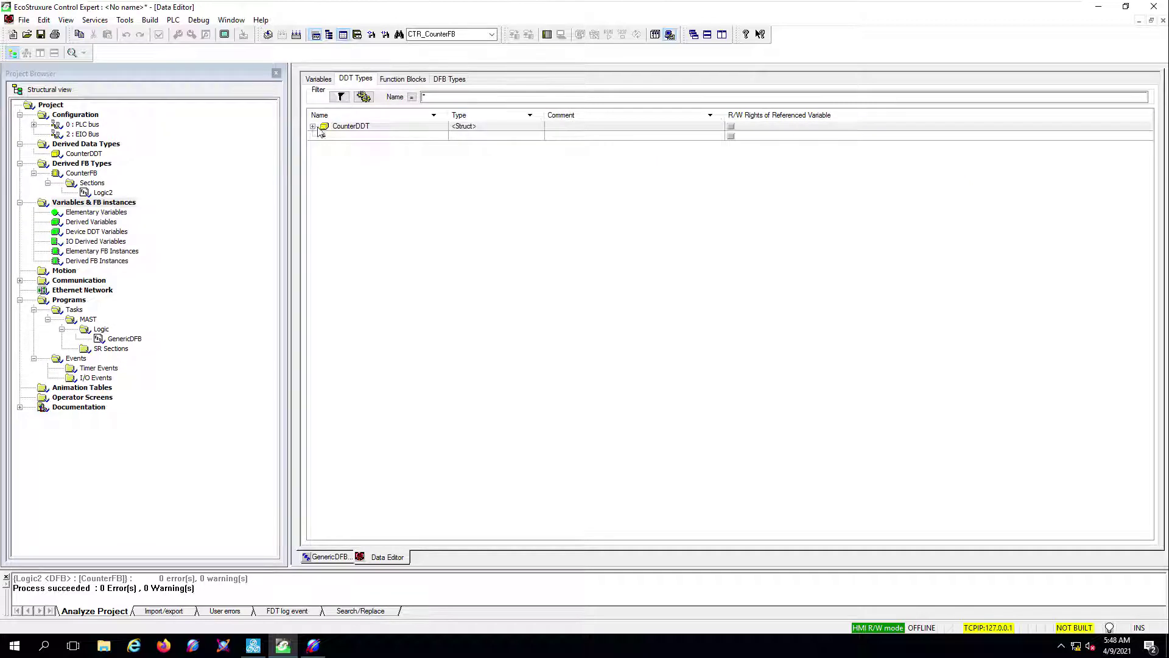
pyautogui.click(313, 126)
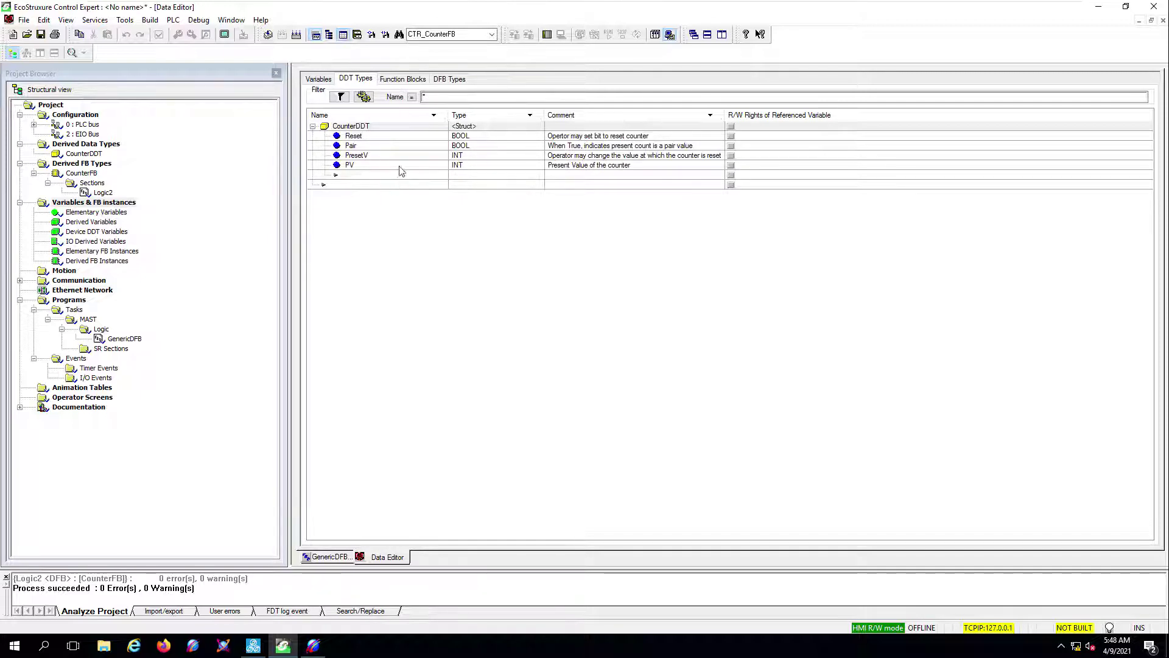
pyautogui.click(317, 78)
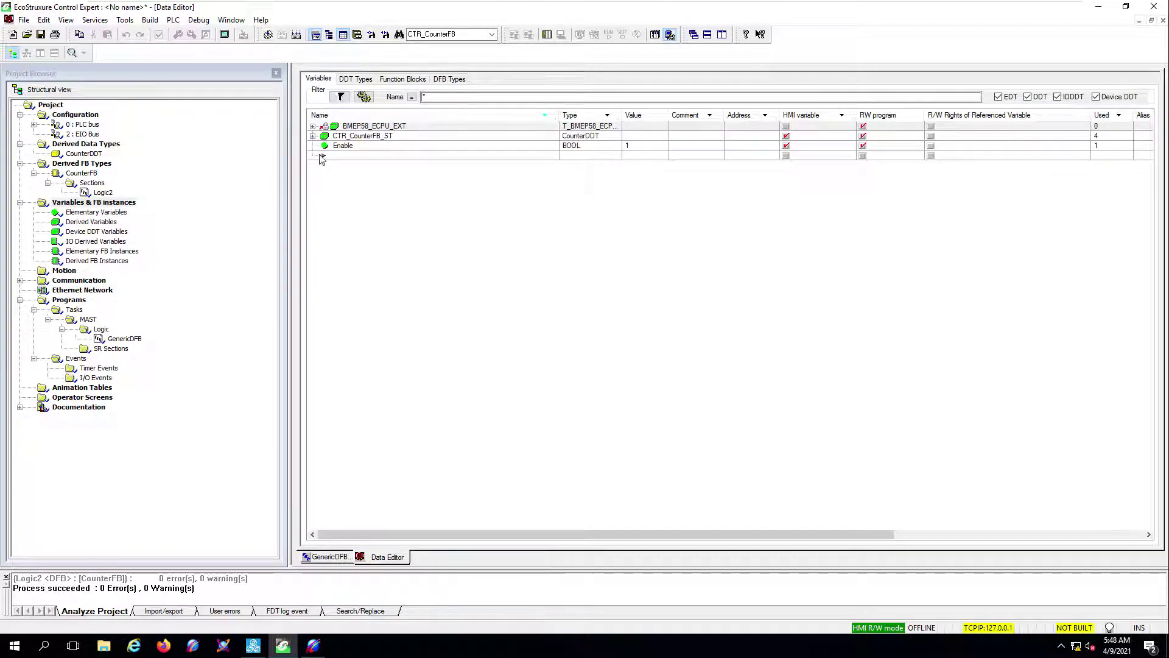
pyautogui.click(313, 135)
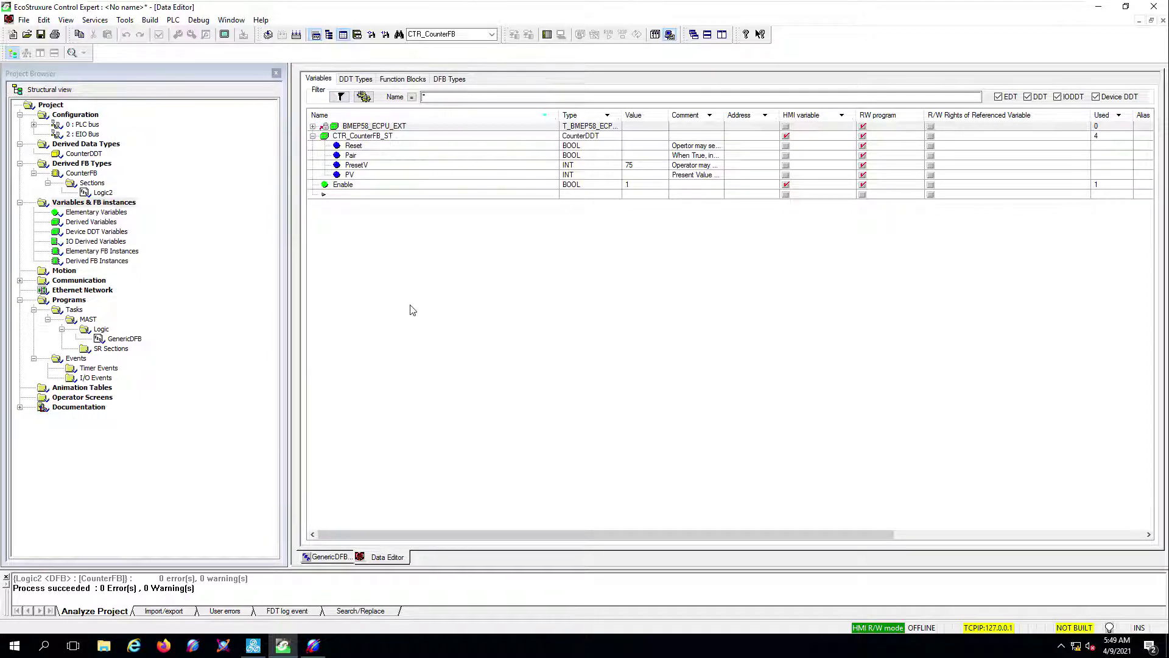
pyautogui.click(330, 558)
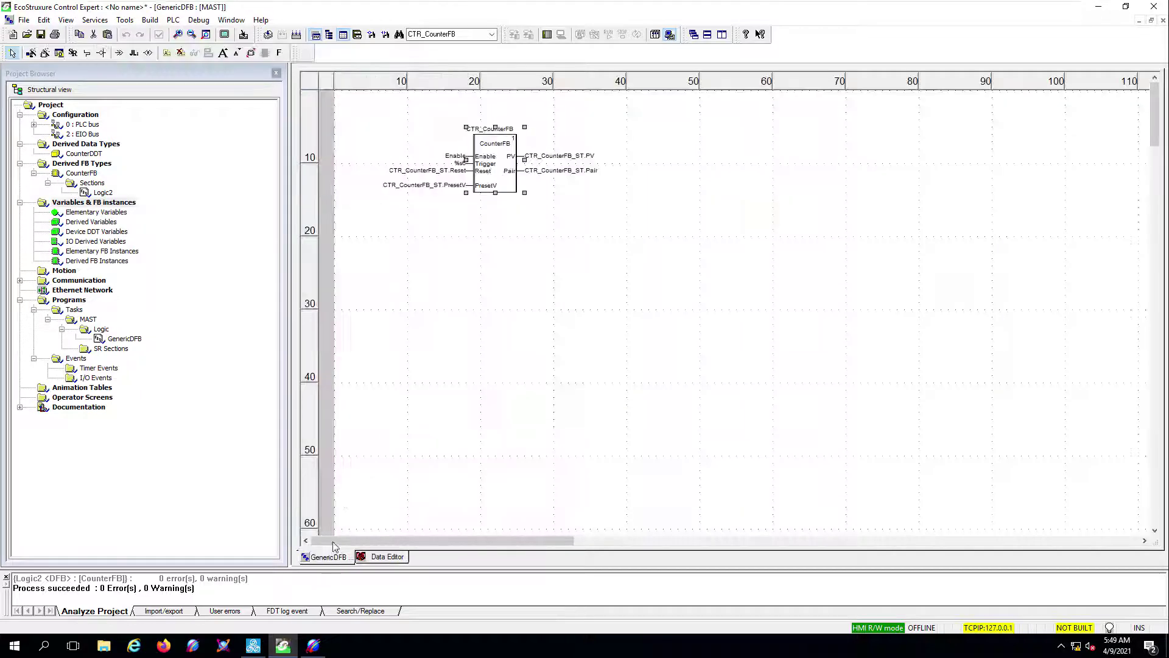
# - Inspect the Reset and PresetV inputs, then expand CTR_CounterFB_ST in the variables Data Editor
pyautogui.click(393, 170)
pyautogui.click(391, 190)
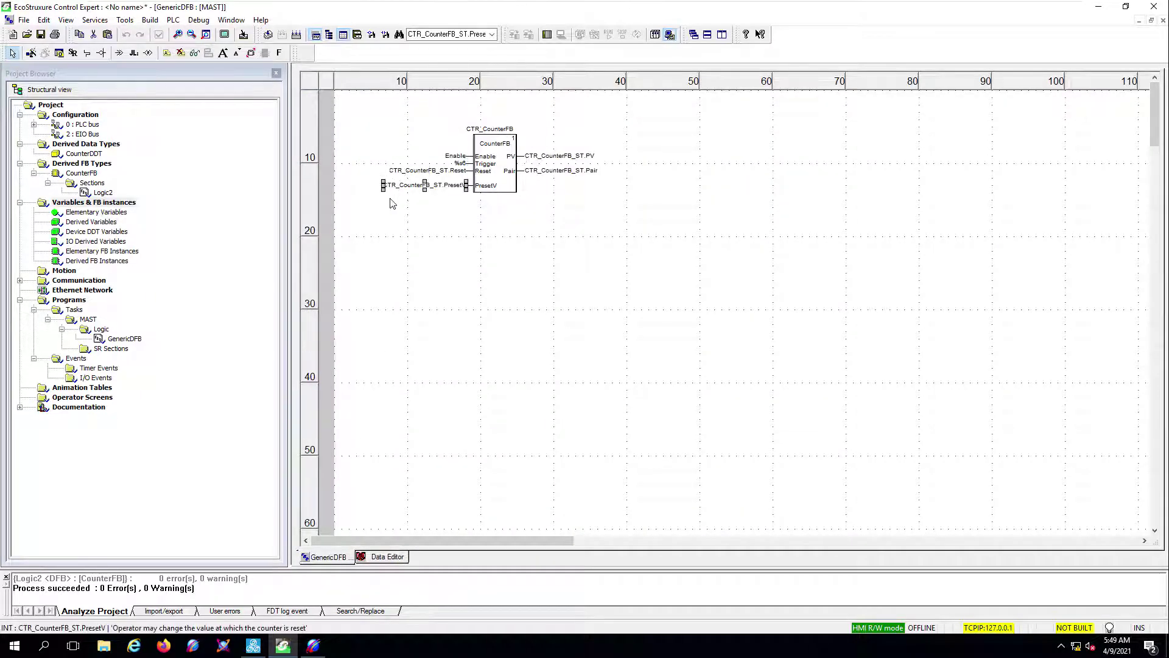
pyautogui.click(434, 207)
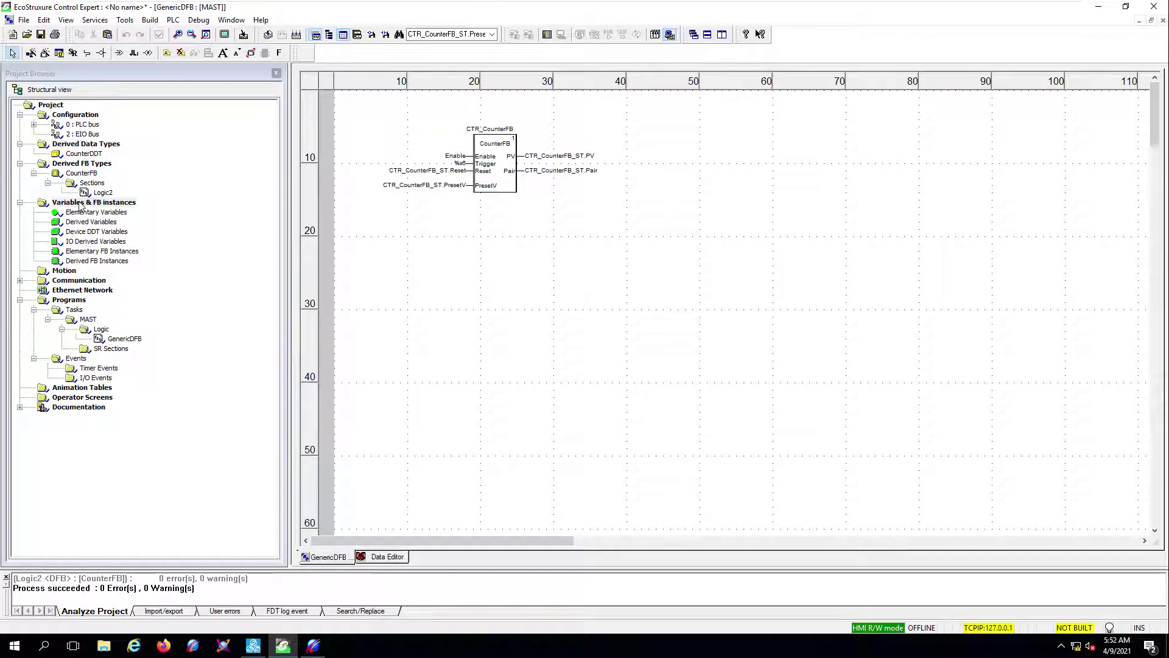
pyautogui.doubleClick(80, 204)
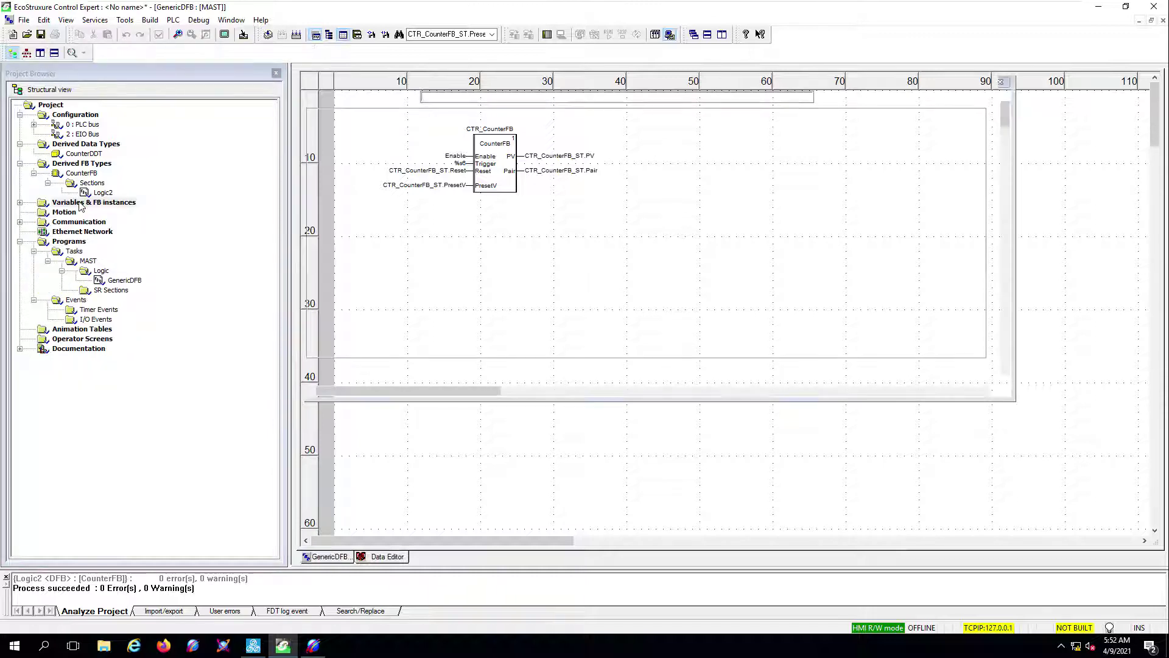
pyautogui.click(313, 136)
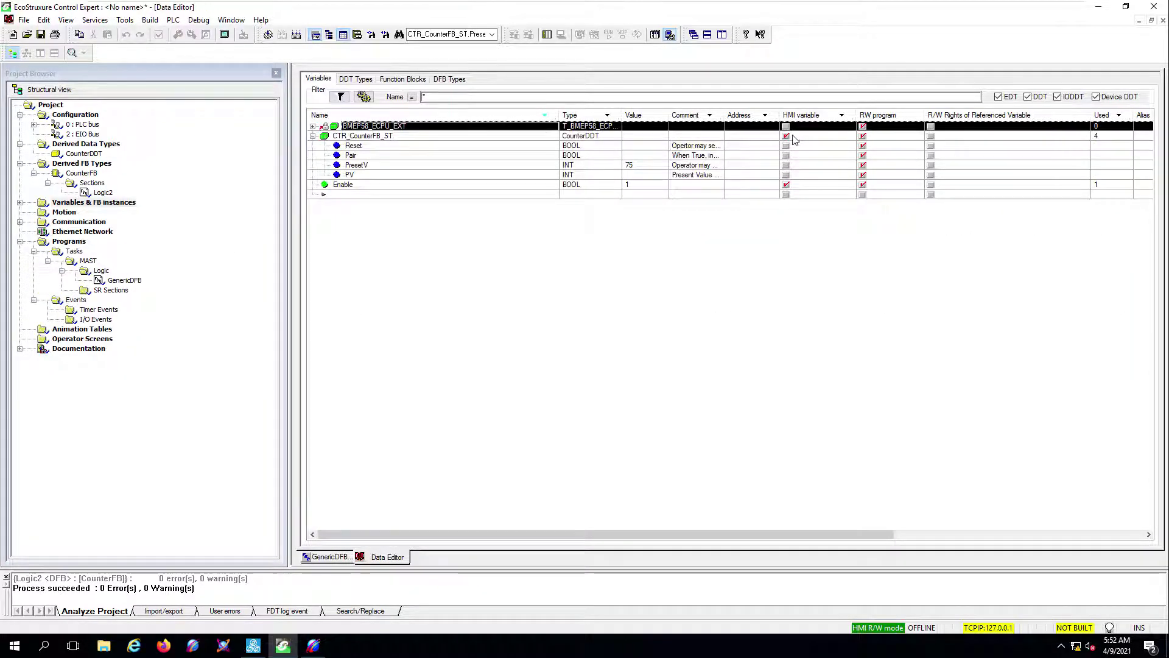
pyautogui.click(412, 137)
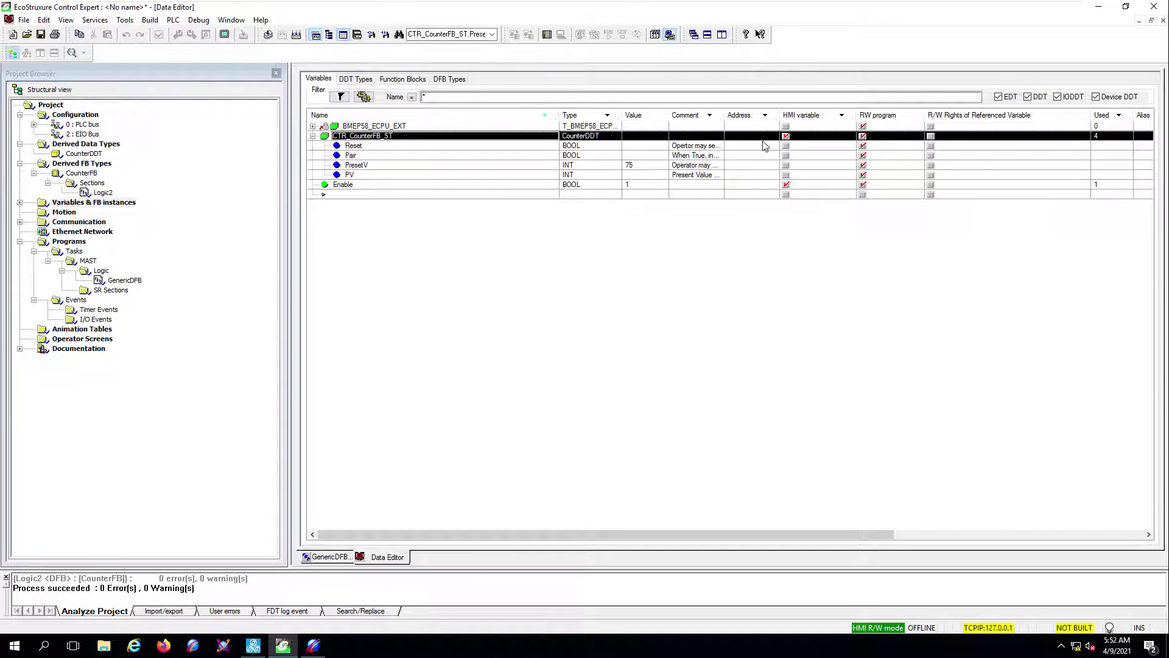
# - Rebuild the whole project and export its variables to C:\CE_Tests\Variables.XSY, overwriting the old file
pyautogui.click(150, 20)
pyautogui.click(169, 77)
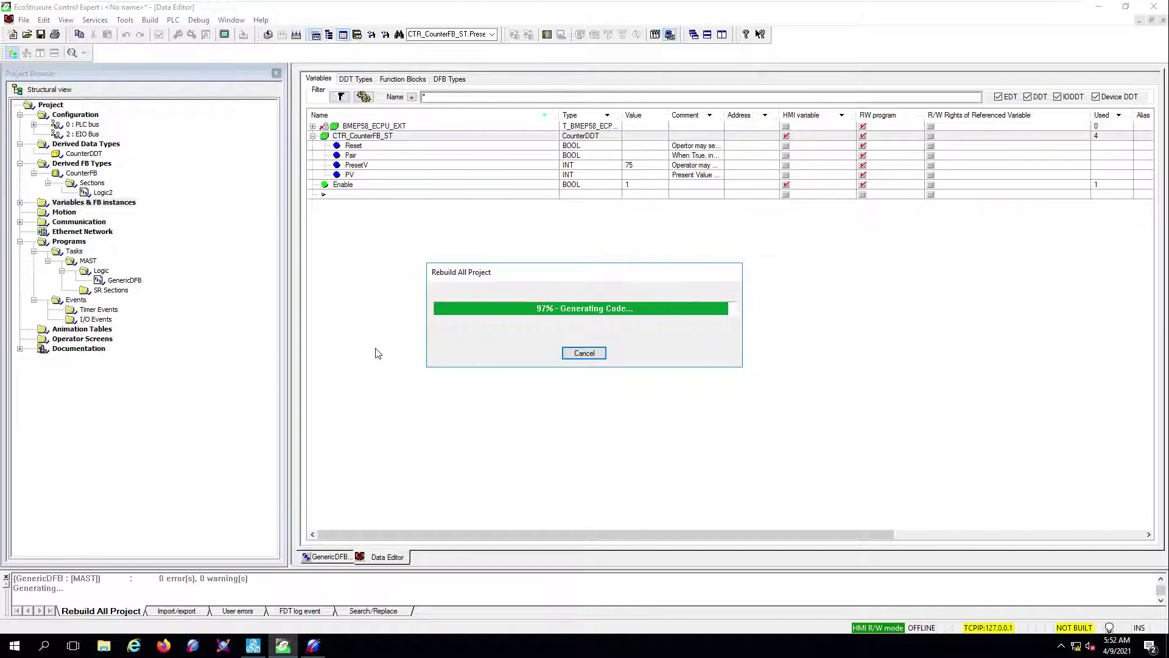
pyautogui.click(94, 202)
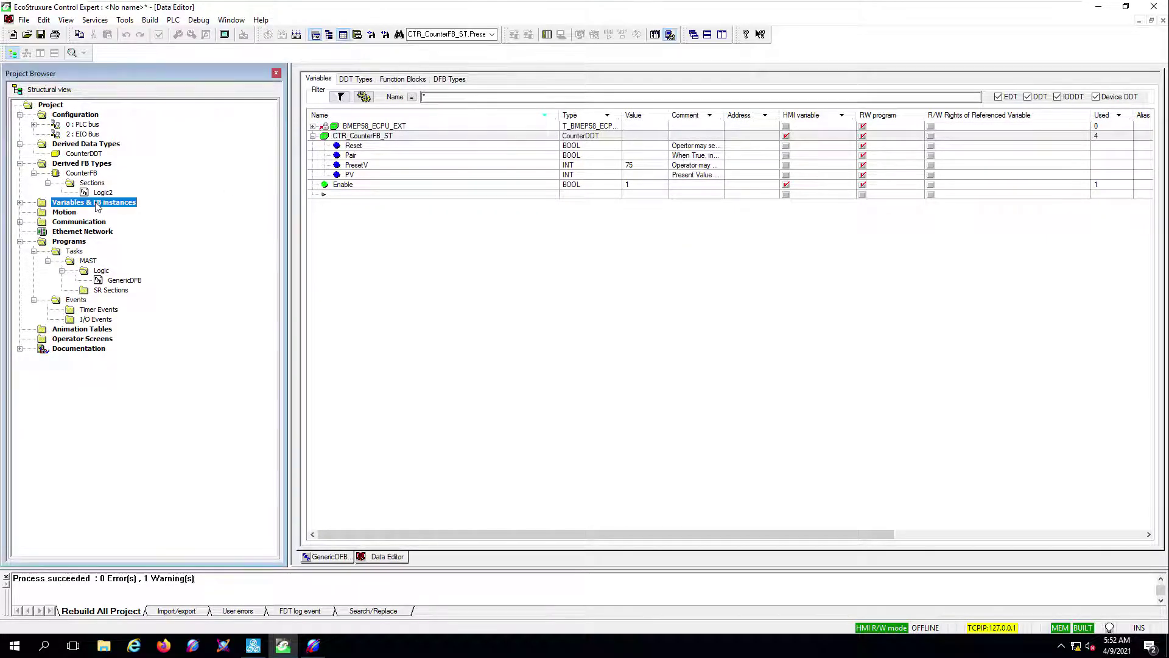
pyautogui.rightClick(96, 203)
pyautogui.click(127, 226)
pyautogui.click(378, 201)
pyautogui.click(619, 397)
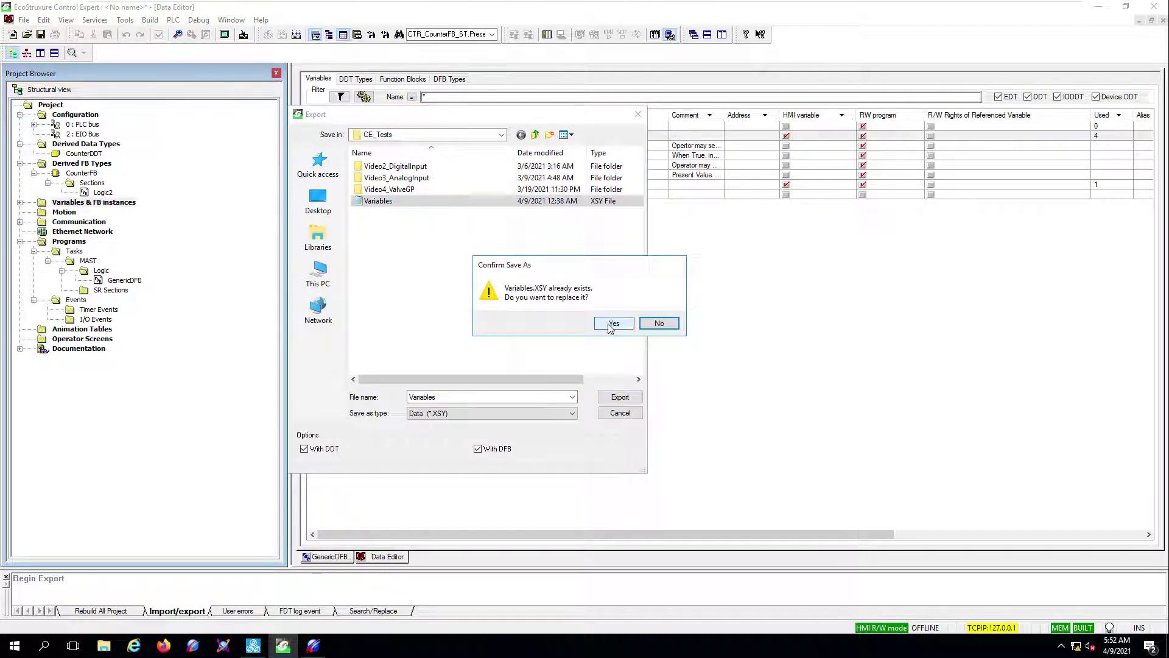
pyautogui.click(610, 324)
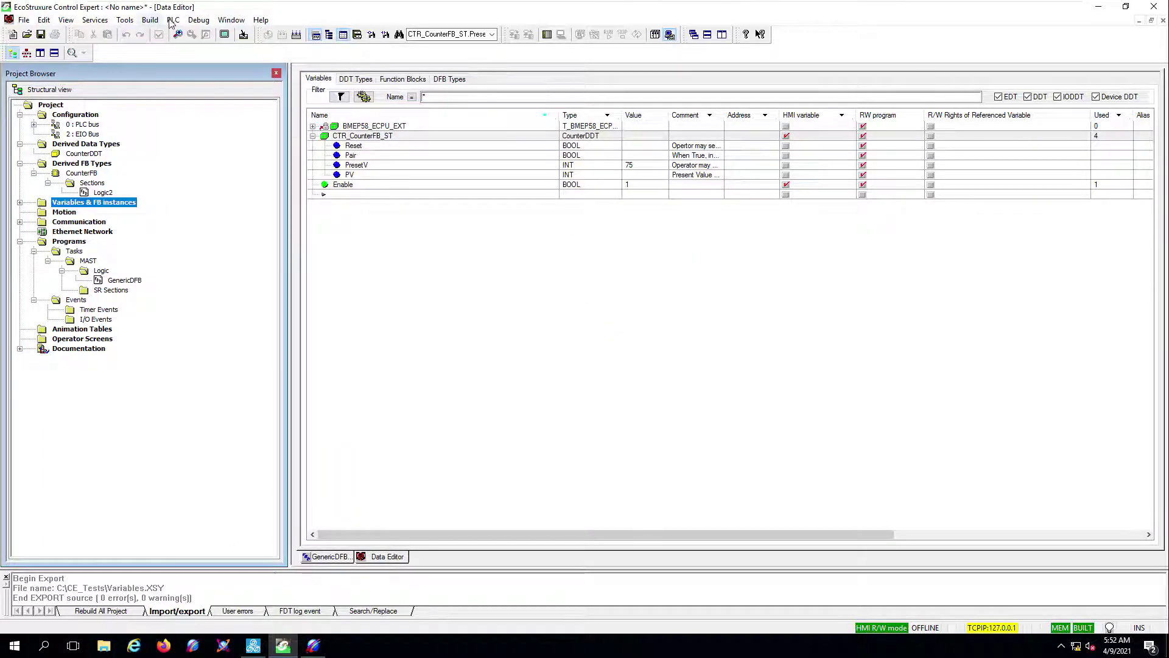
# - Connect to the PLC
pyautogui.click(173, 20)
pyautogui.click(189, 34)
pyautogui.click(173, 20)
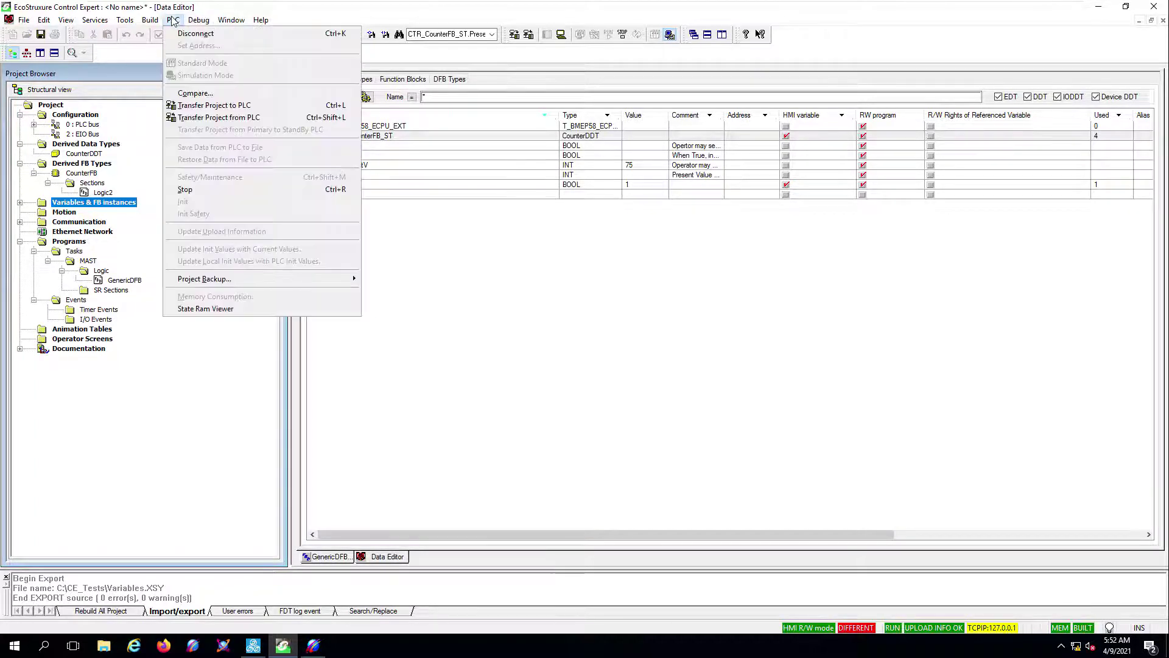
# - Transfer the project to the PLC, set it to Run, and return to the GenericDFB section
pyautogui.click(193, 107)
pyautogui.click(467, 375)
pyautogui.click(583, 374)
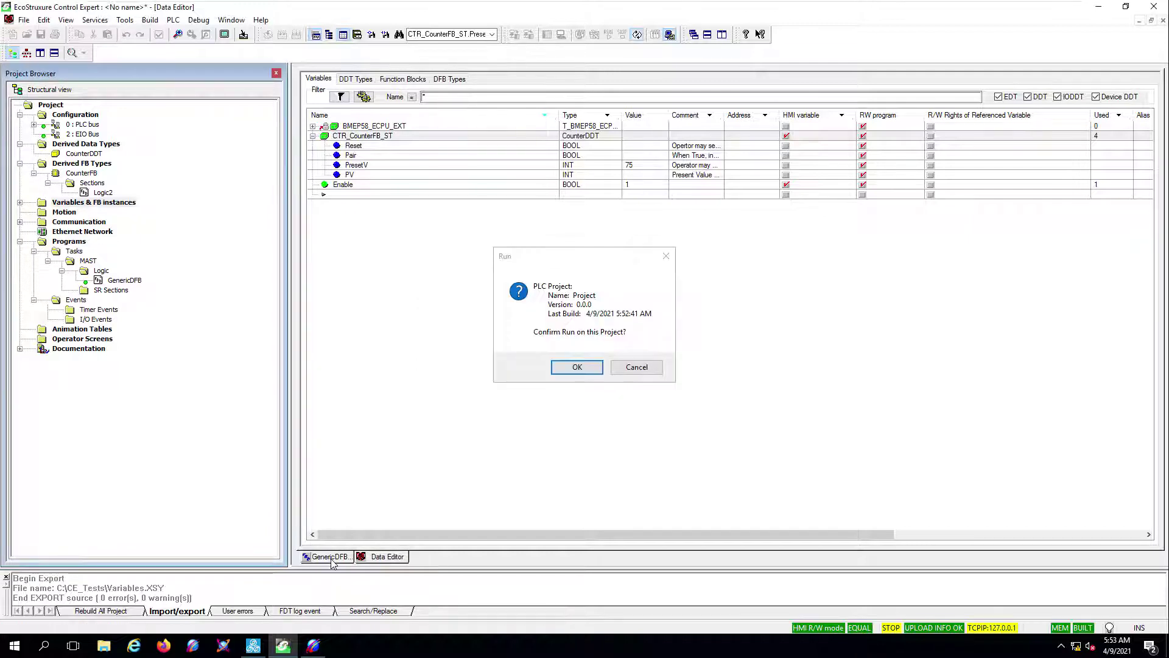
pyautogui.click(564, 366)
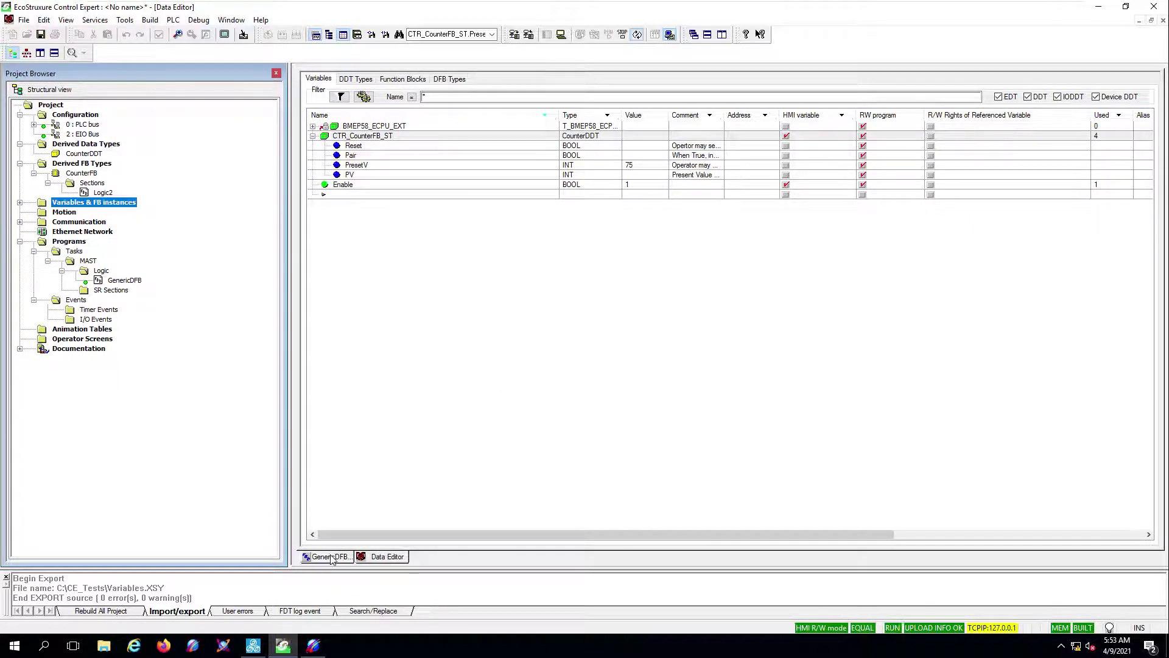
pyautogui.click(327, 557)
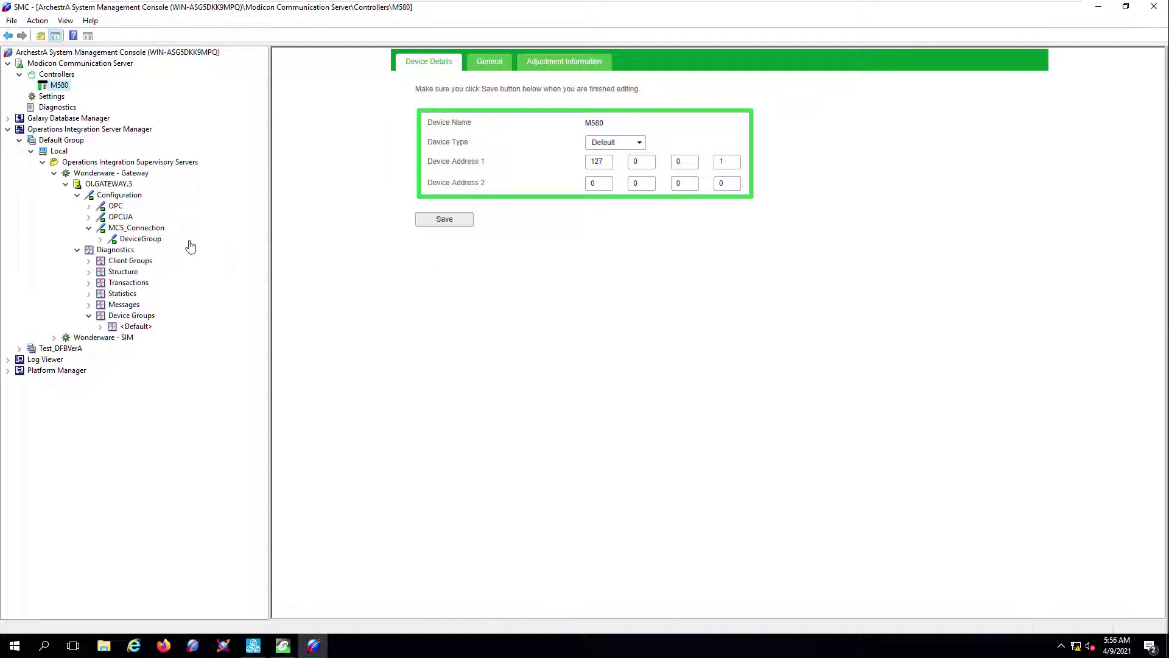
# - Select MCS_Connection and then its DeviceGroup under OI.GATEWAY.3 Configuration
pyautogui.click(128, 229)
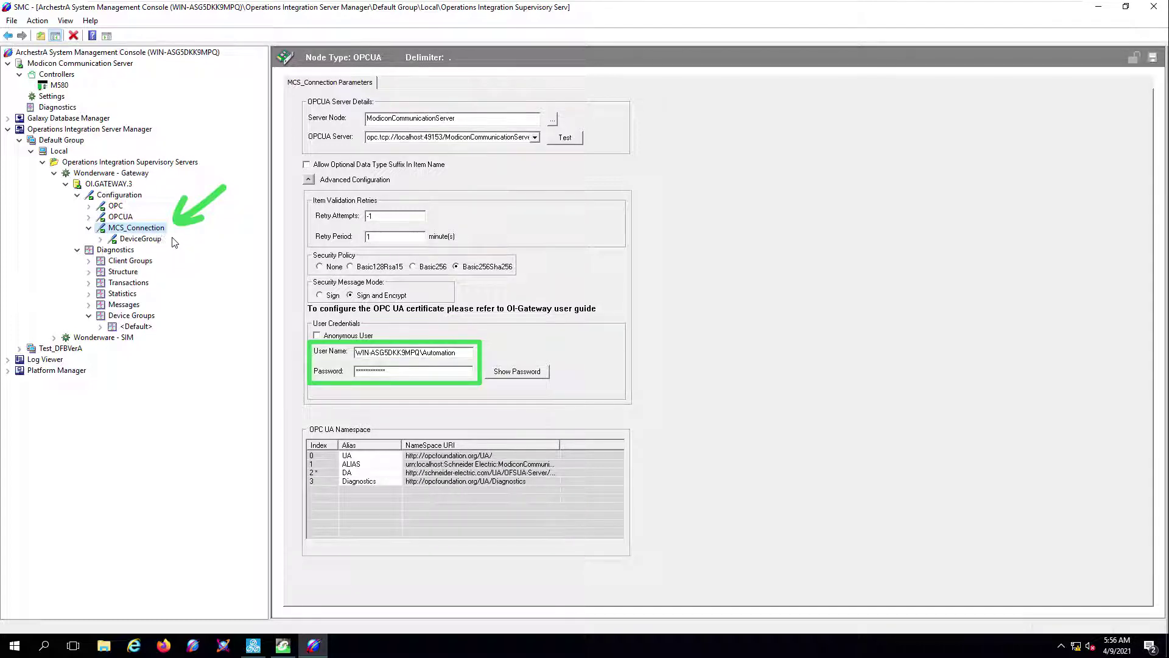
pyautogui.click(145, 240)
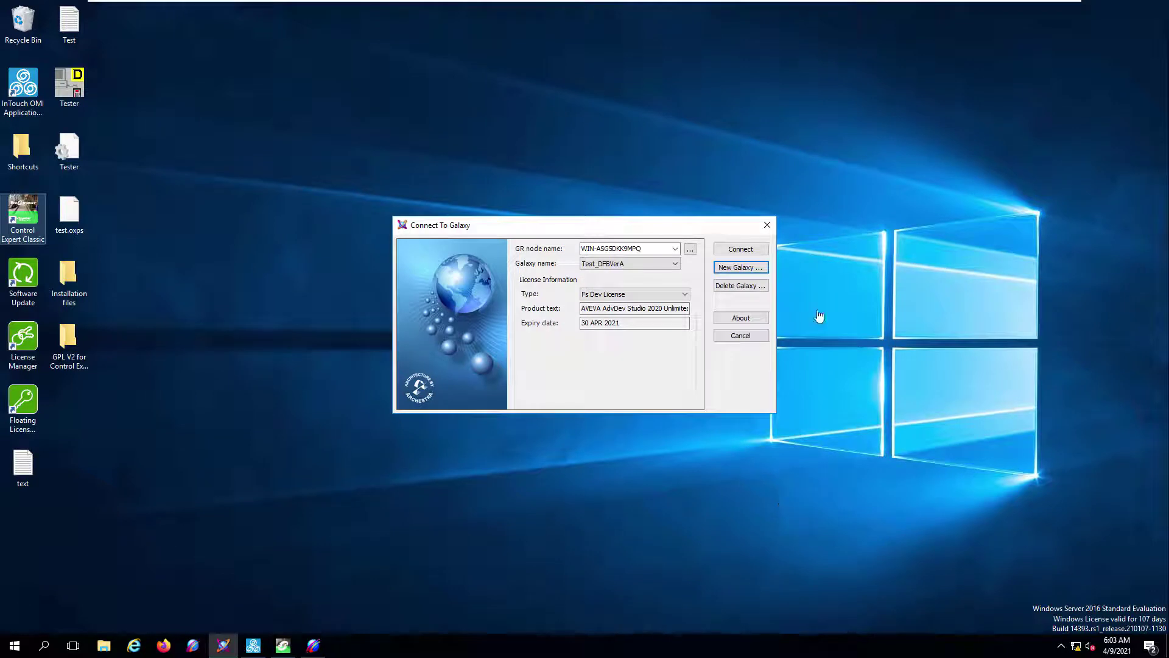
# - Create galaxy Test_DFBVerB from Default_EMPTY.cab and connect to it once creation finishes
pyautogui.click(737, 271)
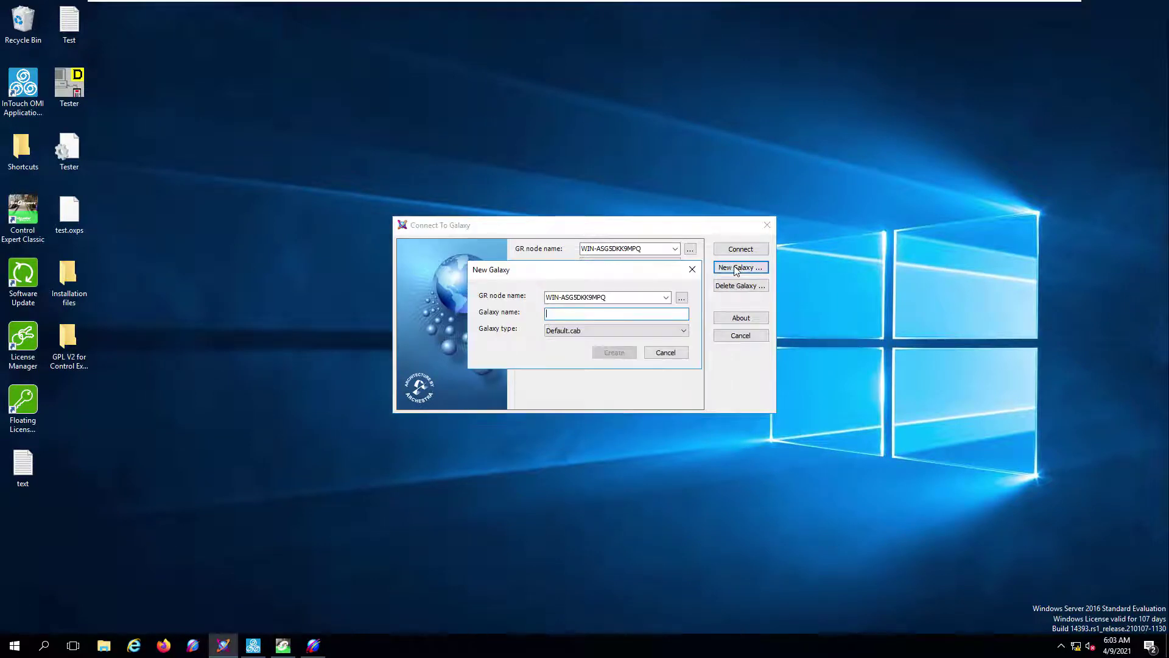
pyautogui.click(625, 334)
pyautogui.click(602, 349)
pyautogui.click(586, 314)
pyautogui.write('Test_DFBVerB')
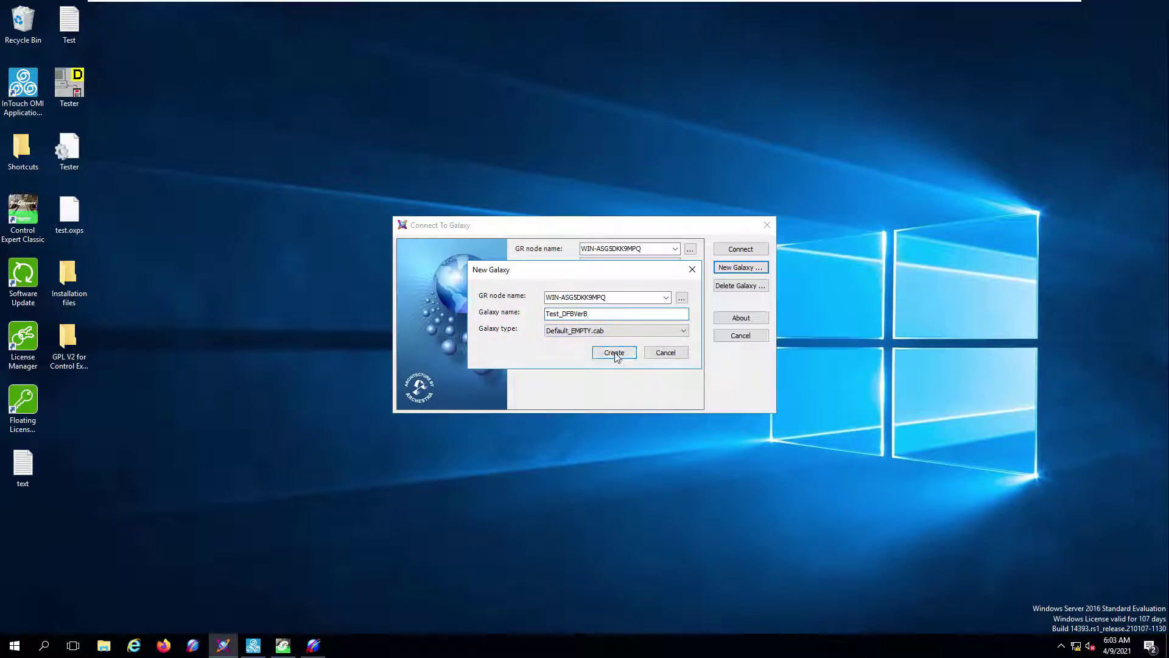
pyautogui.click(614, 352)
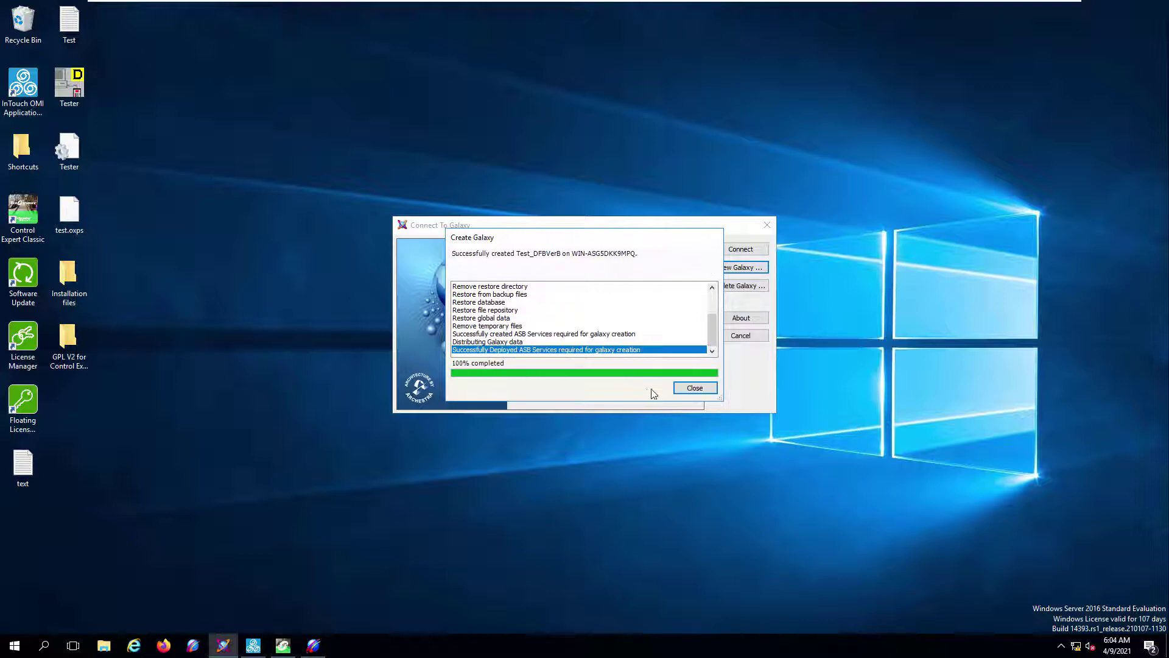
pyautogui.click(693, 390)
pyautogui.click(740, 248)
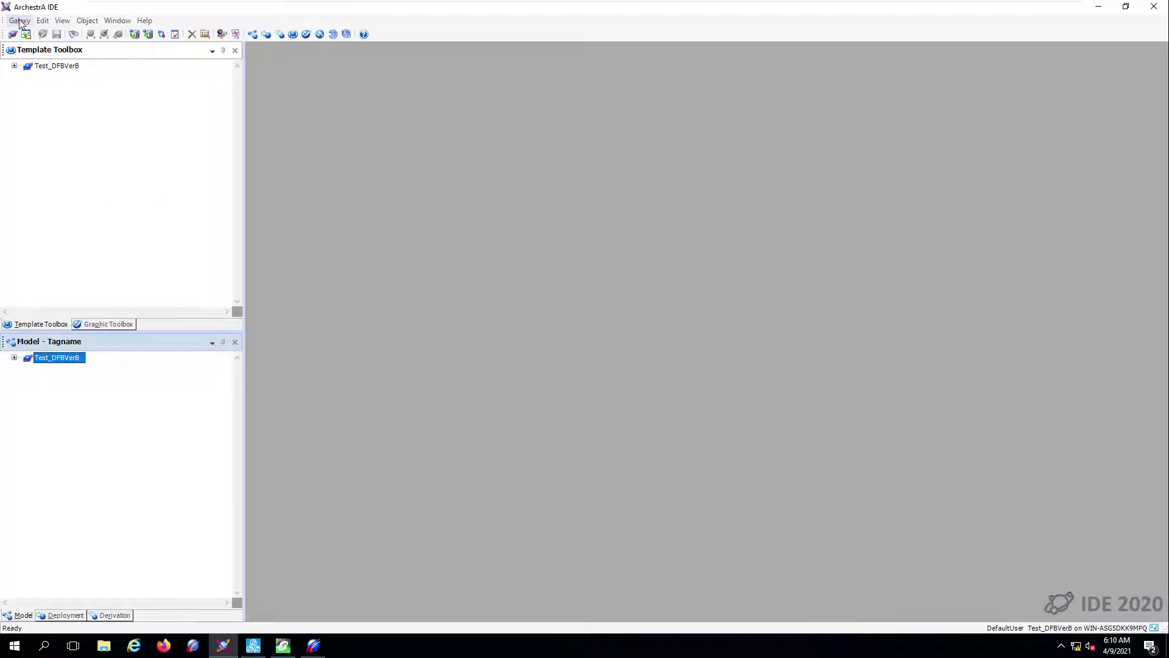
# - Switch galaxy security to Galaxy authentication and log in as administrator
pyautogui.click(20, 22)
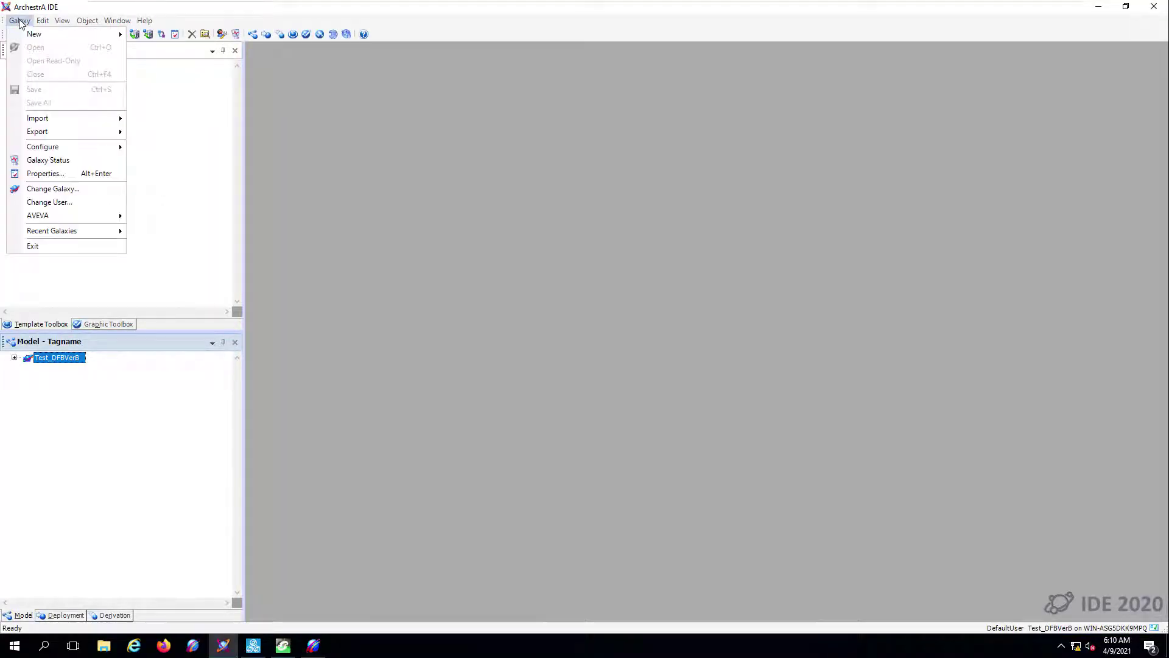
pyautogui.moveTo(54, 149)
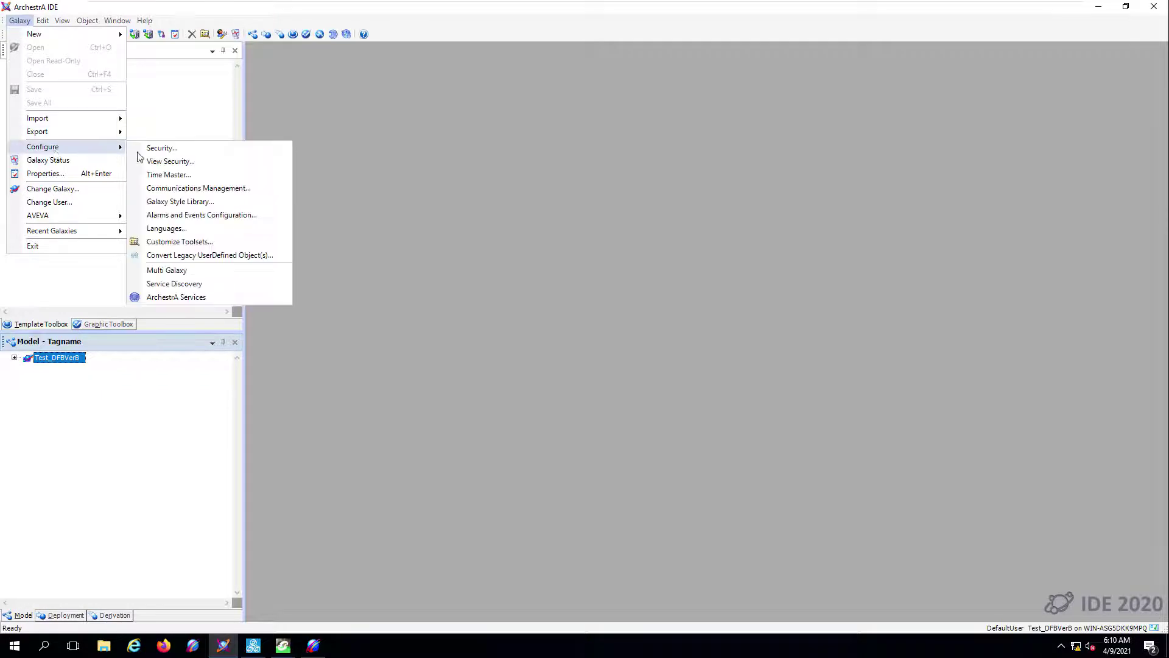
pyautogui.click(195, 151)
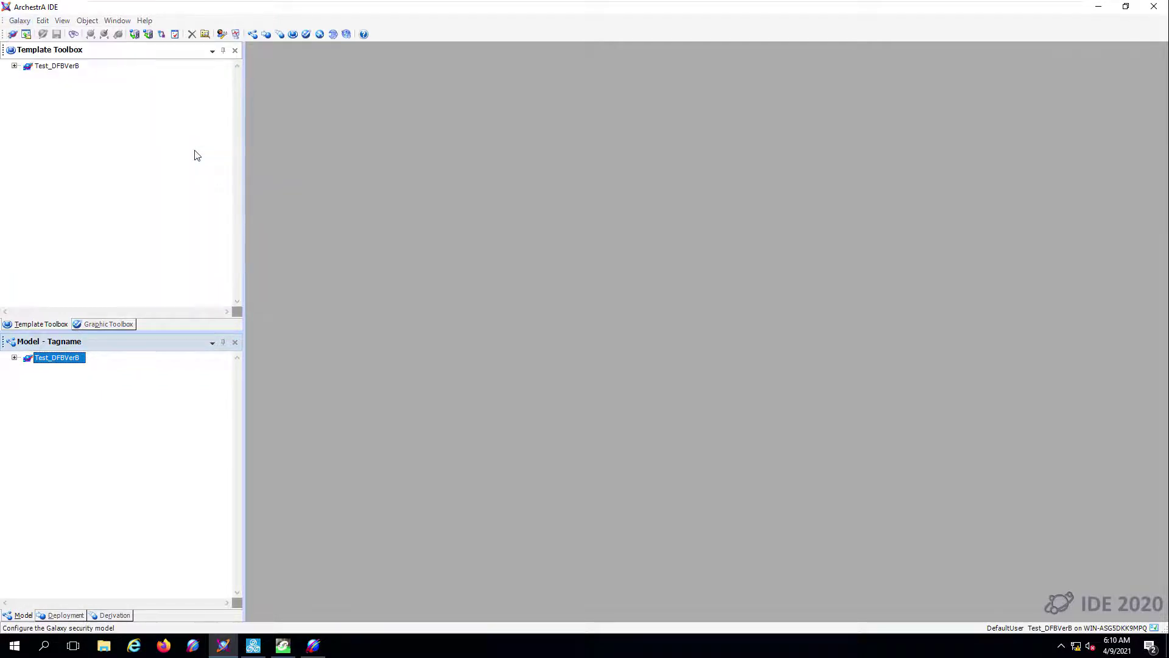
pyautogui.click(395, 221)
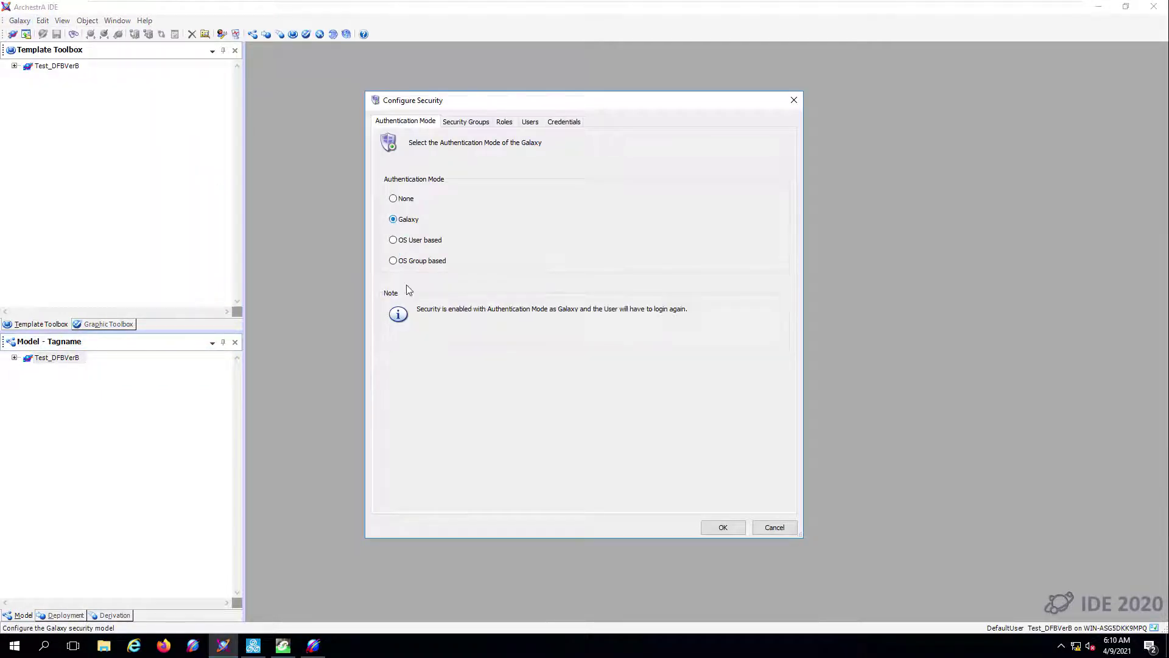
pyautogui.click(717, 525)
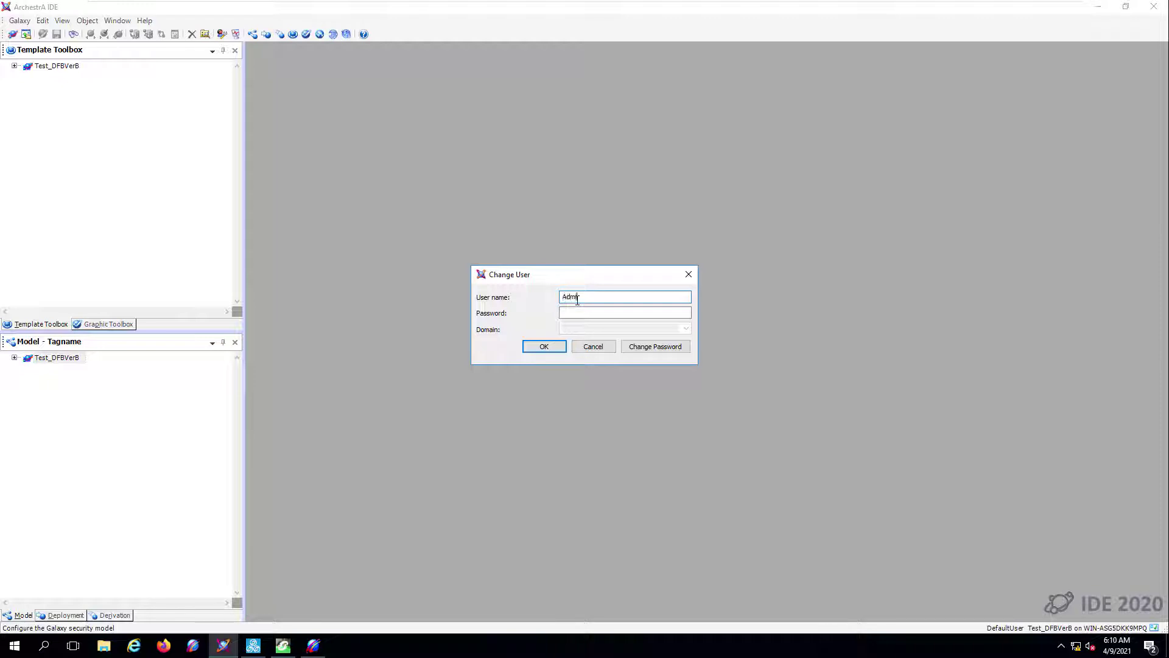
pyautogui.click(544, 347)
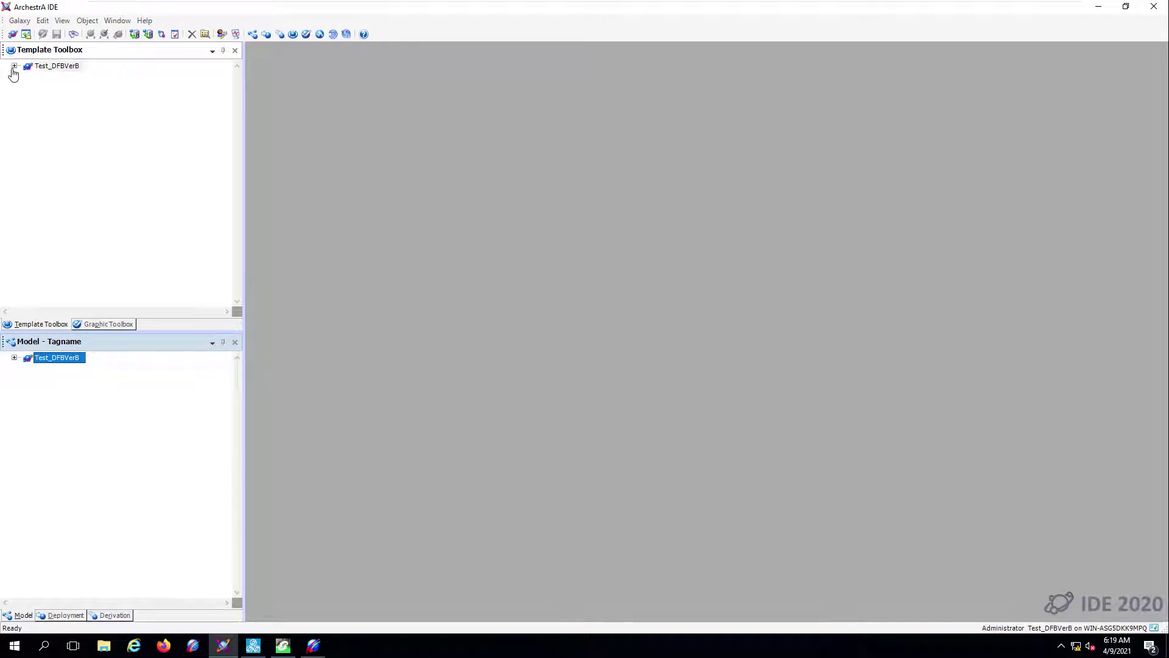
# - Create a WinPlatform instance and an AppEngine instance from the System templates
pyautogui.click(14, 65)
pyautogui.click(26, 95)
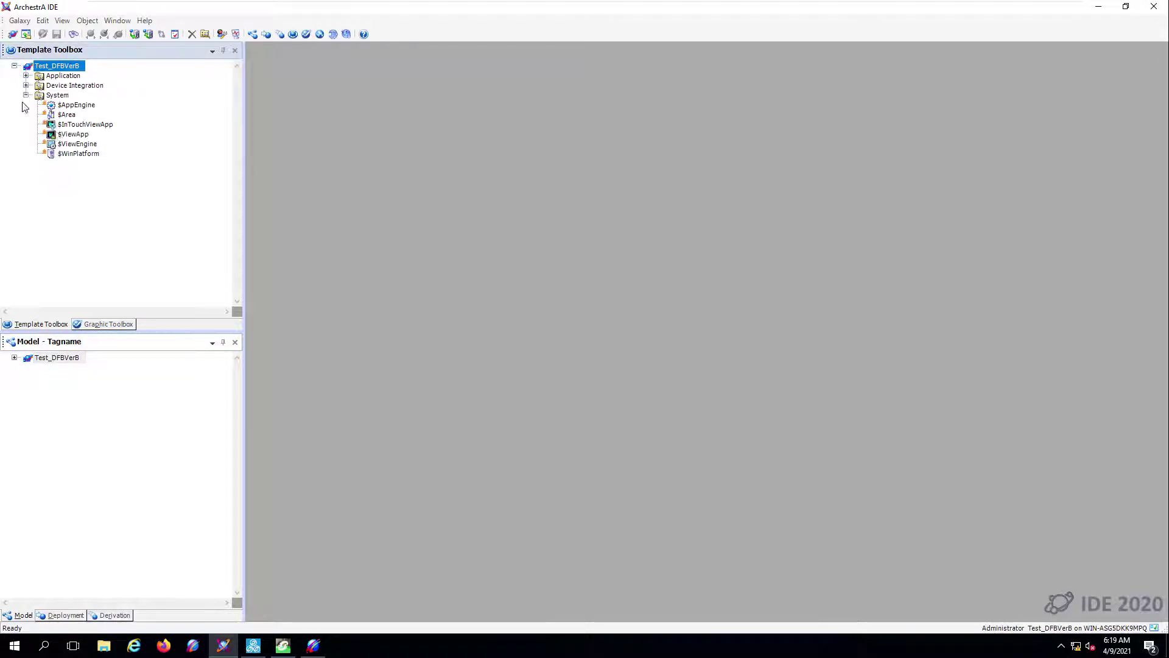
pyautogui.rightClick(77, 155)
pyautogui.moveTo(125, 261)
pyautogui.click(281, 266)
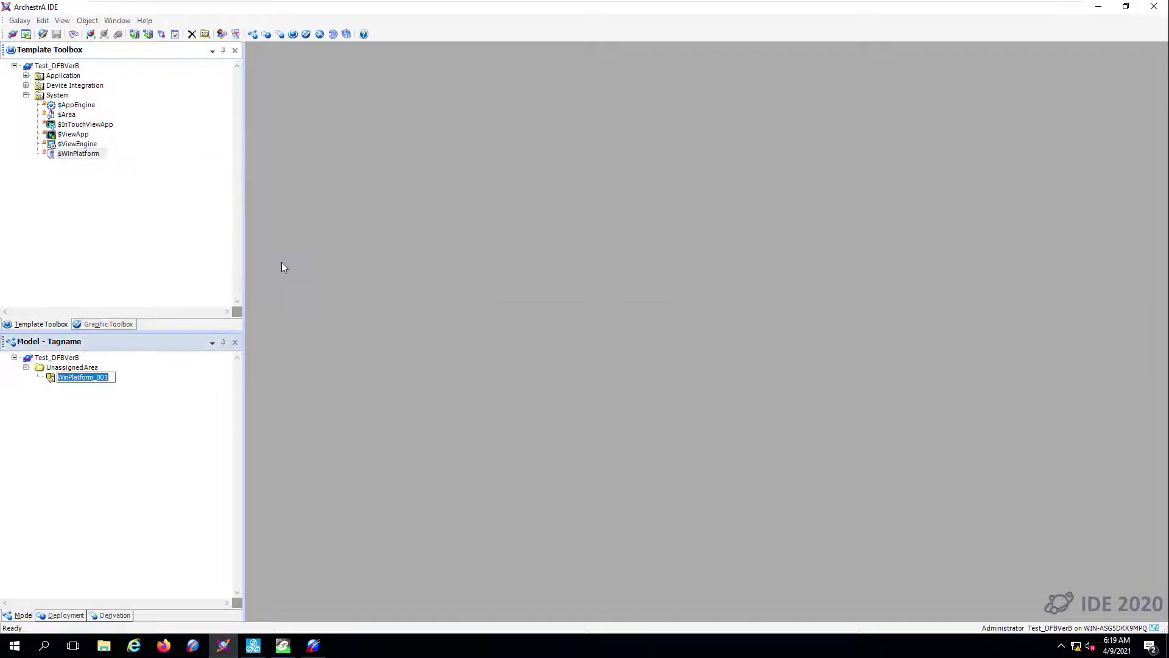
pyautogui.click(85, 109)
pyautogui.rightClick(85, 109)
pyautogui.moveTo(133, 218)
pyautogui.click(269, 214)
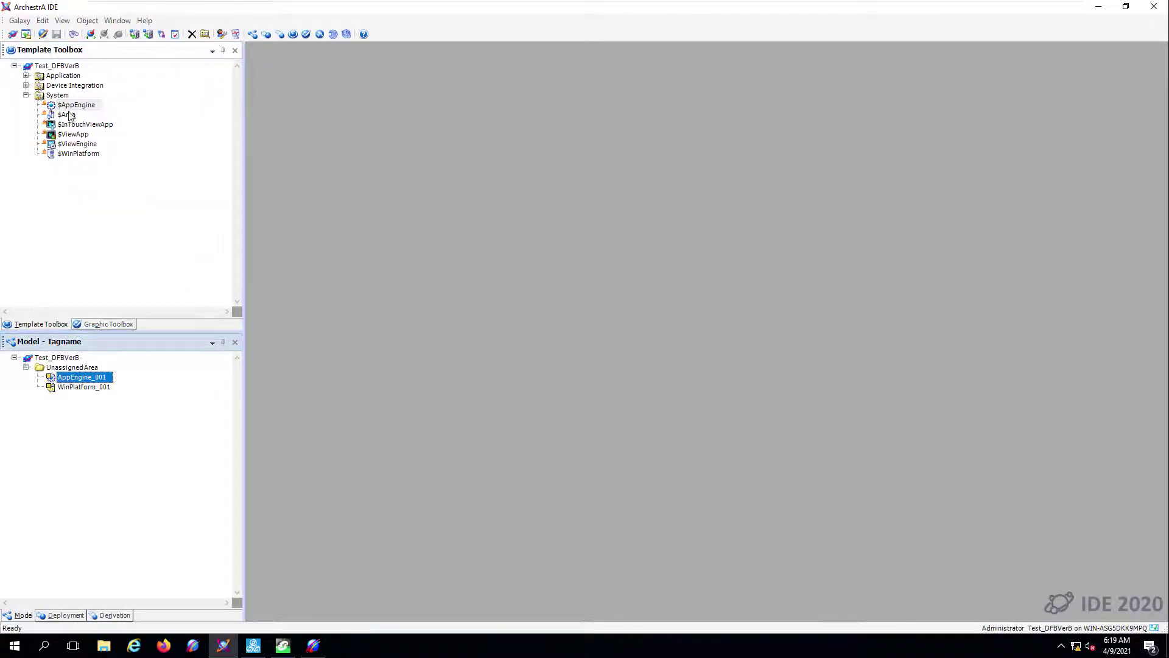
# - Add an Area instance named Area_001 and an OPCClient instance
pyautogui.click(67, 115)
pyautogui.rightClick(68, 115)
pyautogui.moveTo(119, 221)
pyautogui.click(247, 222)
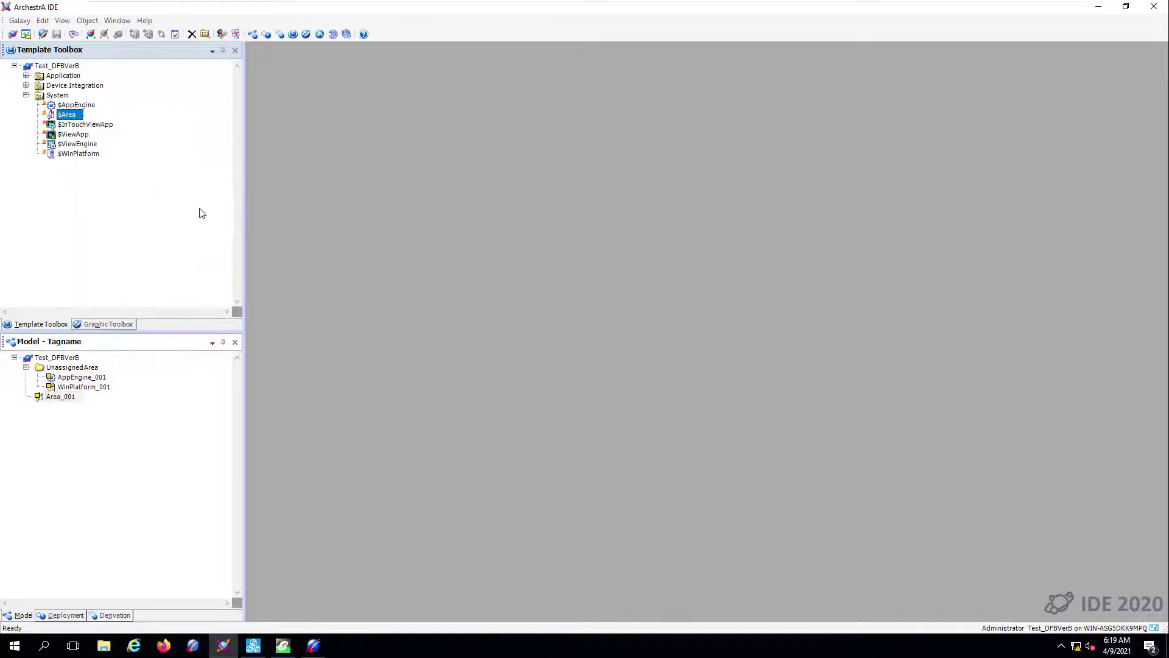
pyautogui.click(27, 86)
pyautogui.click(85, 115)
pyautogui.rightClick(88, 117)
pyautogui.moveTo(124, 221)
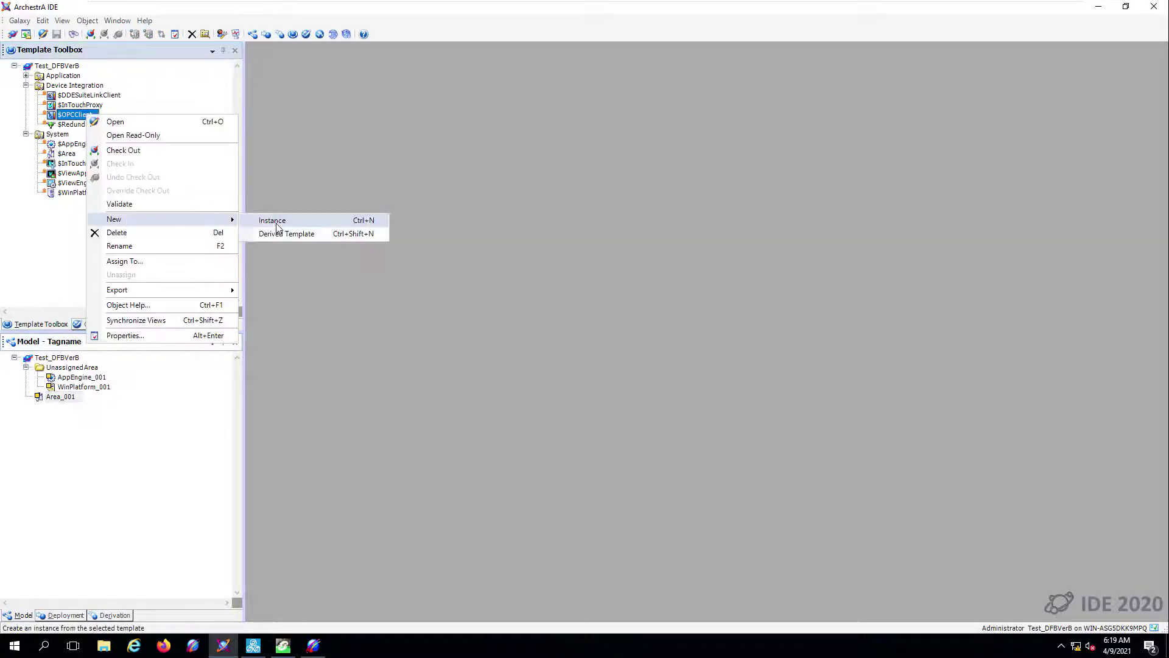
pyautogui.click(252, 226)
# - Add a ViewEngine instance and derive a new template from $ViewApp
pyautogui.rightClick(88, 183)
pyautogui.moveTo(137, 284)
pyautogui.click(268, 287)
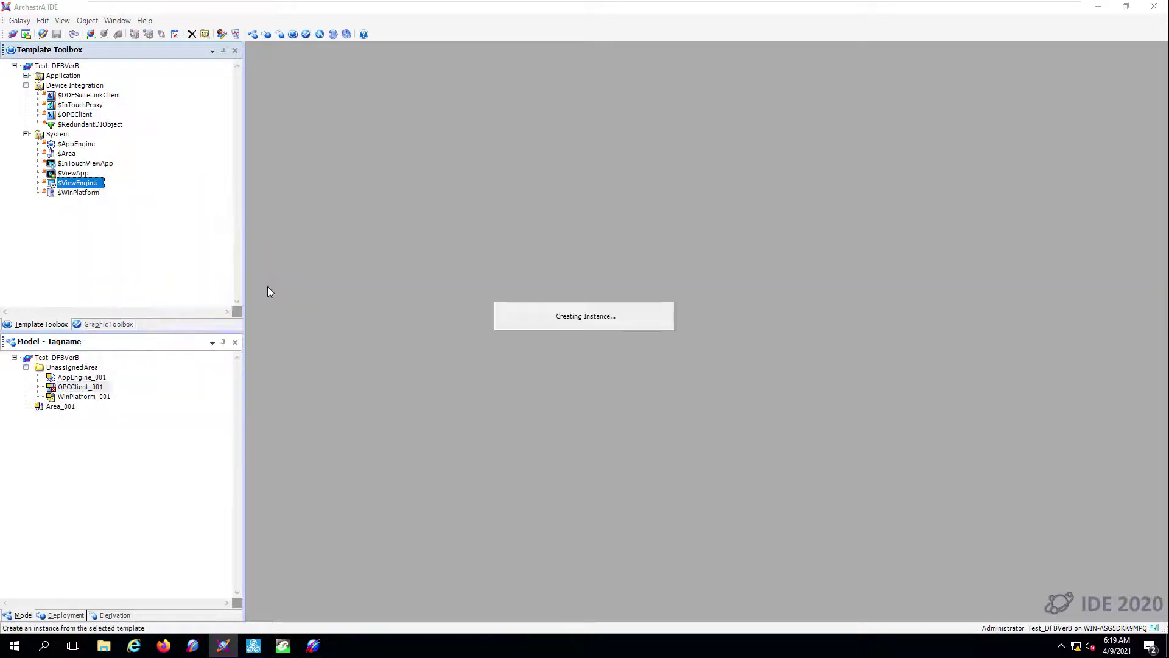
pyautogui.rightClick(81, 173)
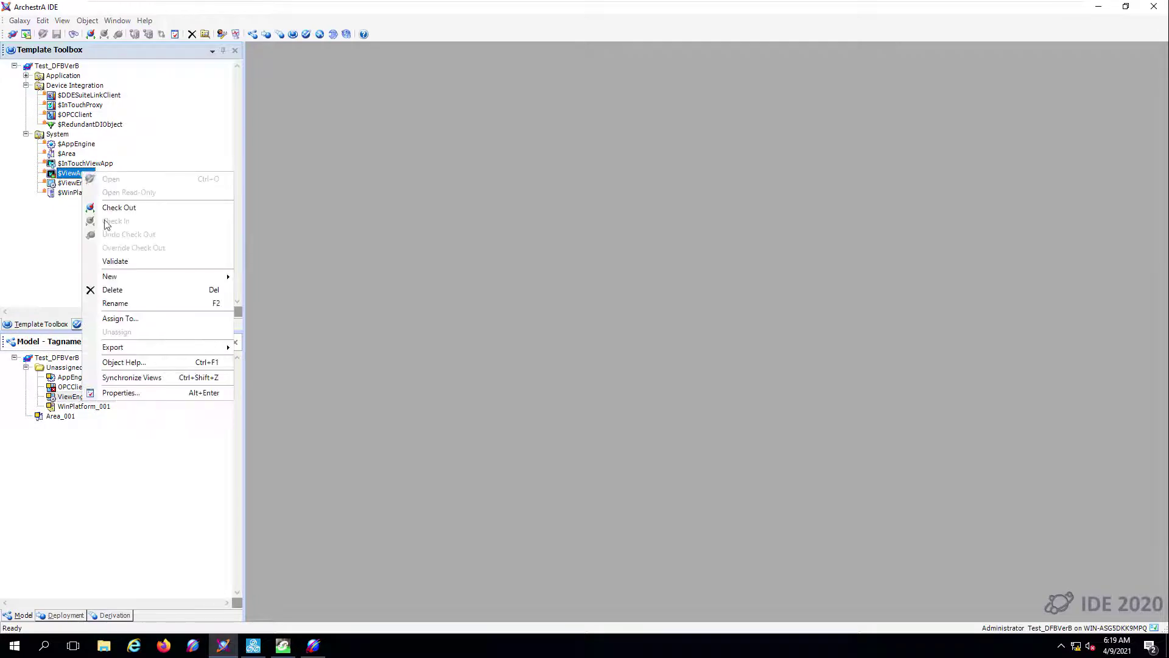
pyautogui.moveTo(134, 277)
pyautogui.click(257, 291)
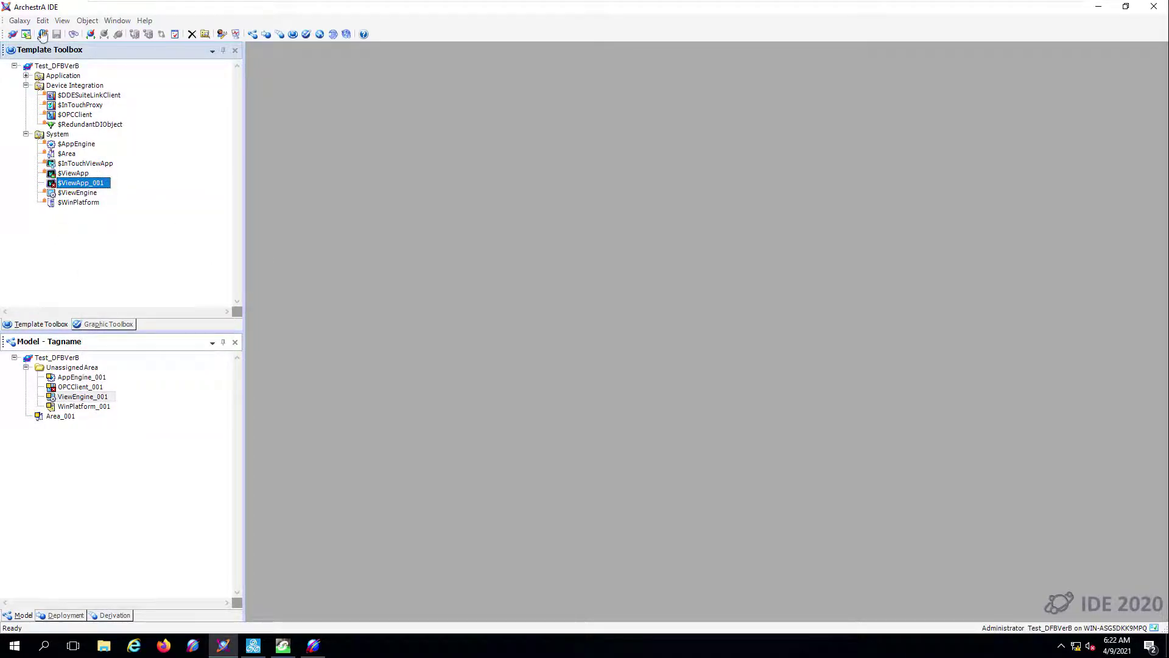
# - Import ScreenProfile_Simple.aaPKG from C:\patterntestfolder using the default import preferences
pyautogui.click(19, 22)
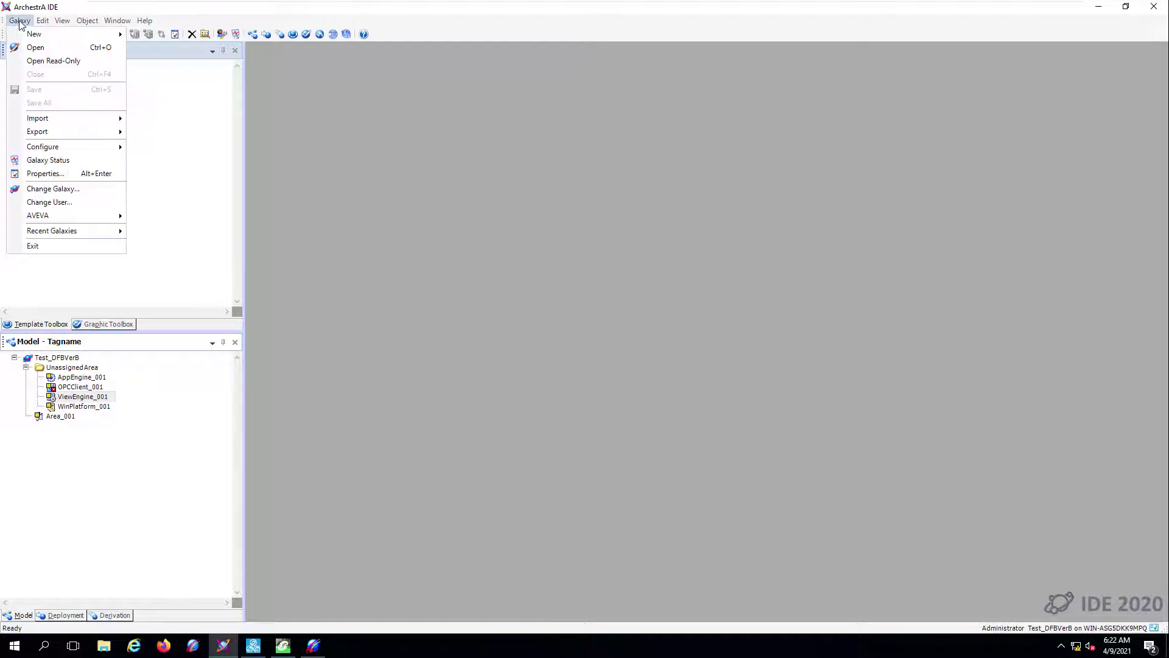
pyautogui.moveTo(61, 118)
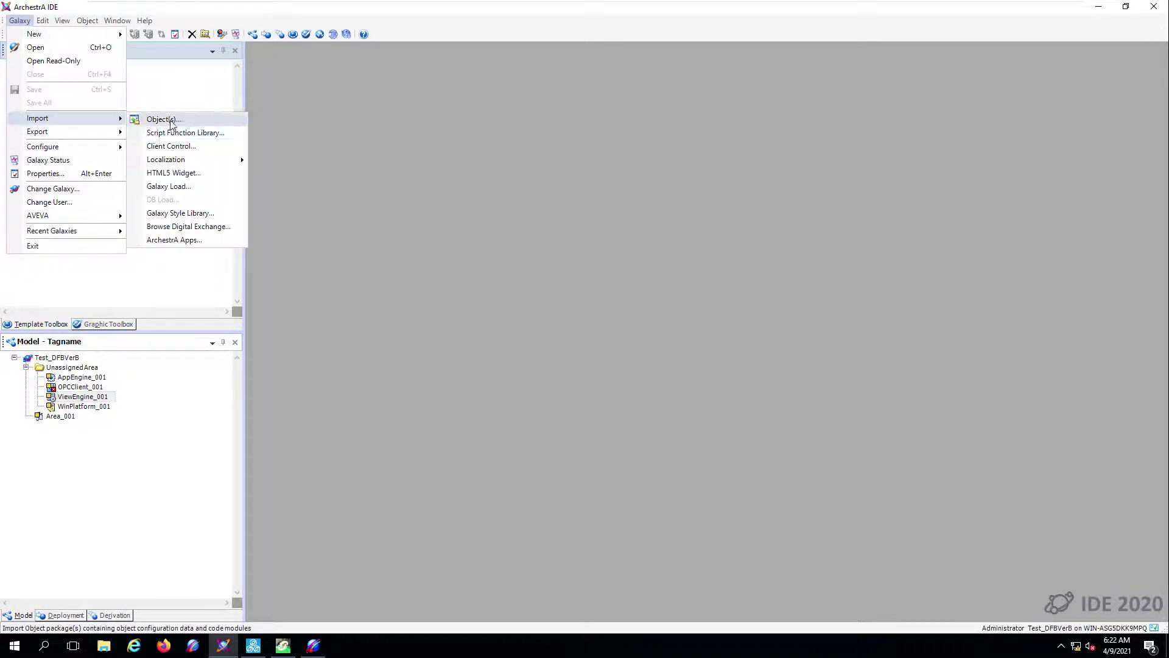
pyautogui.click(159, 119)
pyautogui.click(261, 314)
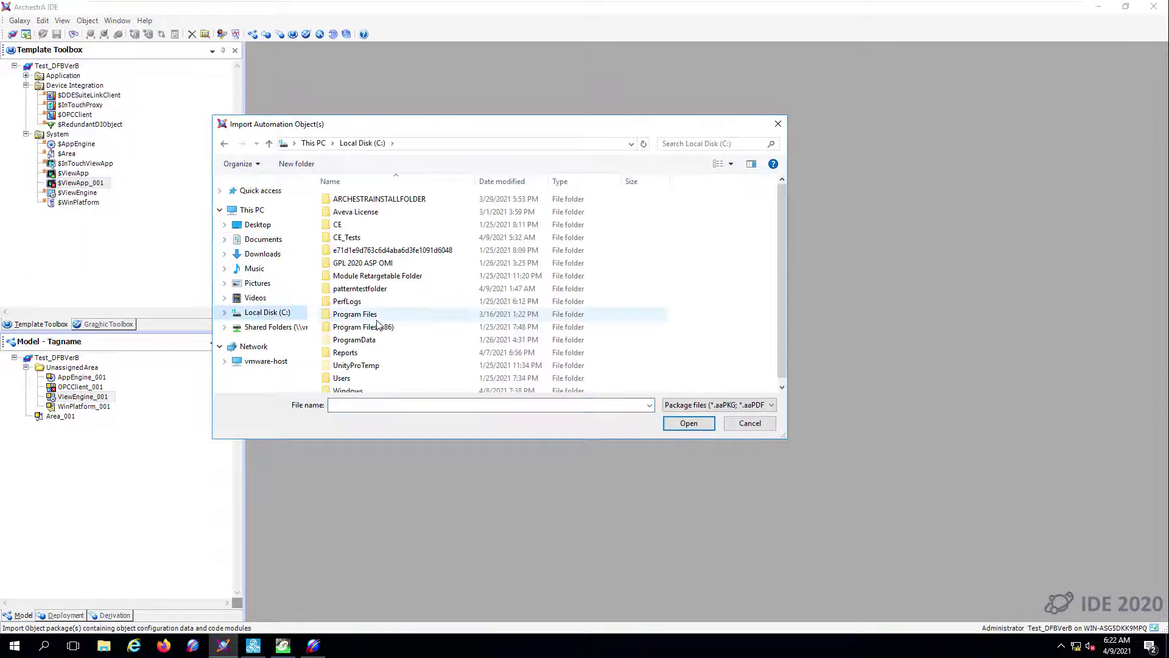
pyautogui.doubleClick(366, 291)
pyautogui.click(356, 225)
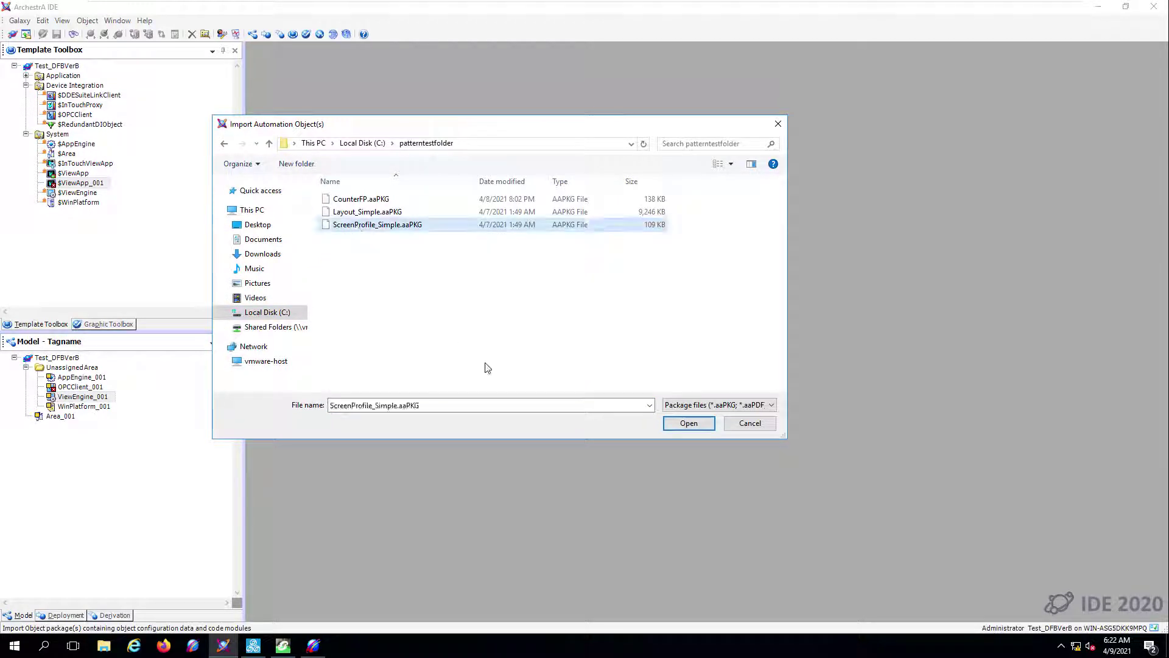
pyautogui.click(683, 423)
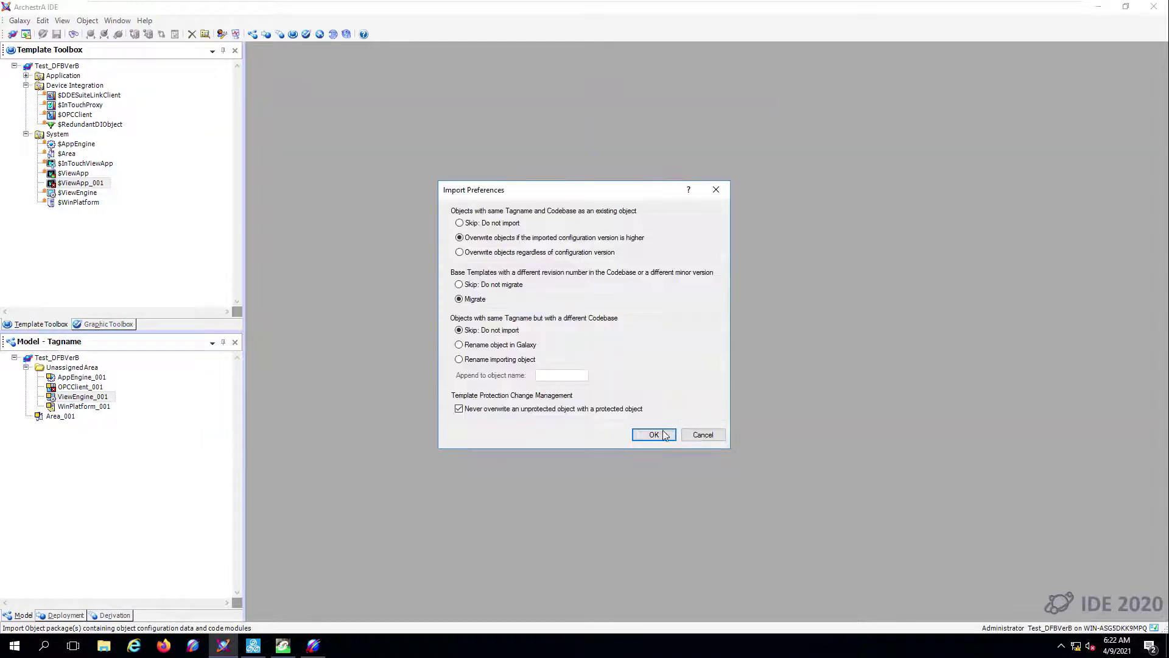
pyautogui.click(665, 434)
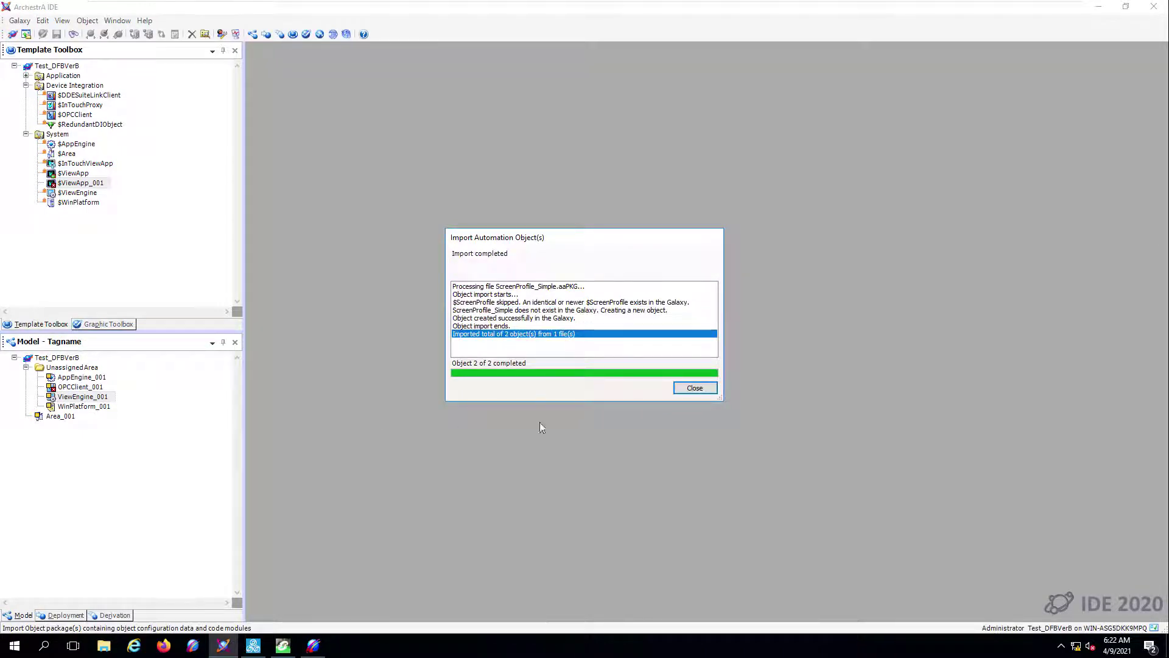
pyautogui.click(678, 388)
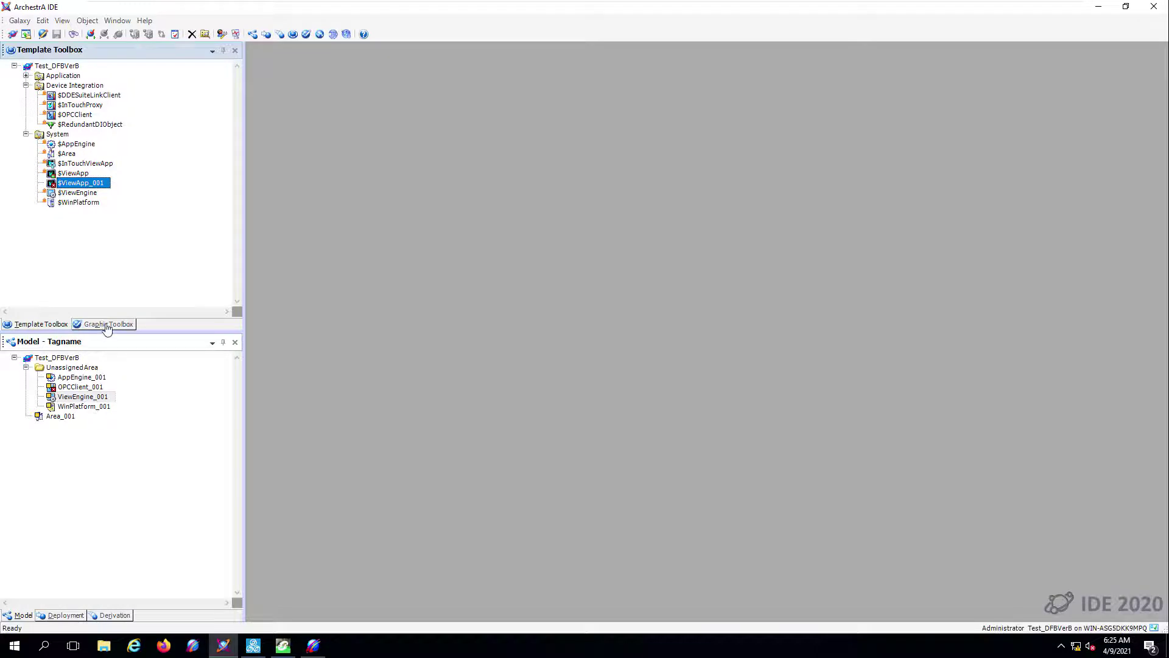
# - In the Graphic Toolbox, open ScreenProfile_Simple from My_Tests for review, then close it
pyautogui.click(107, 325)
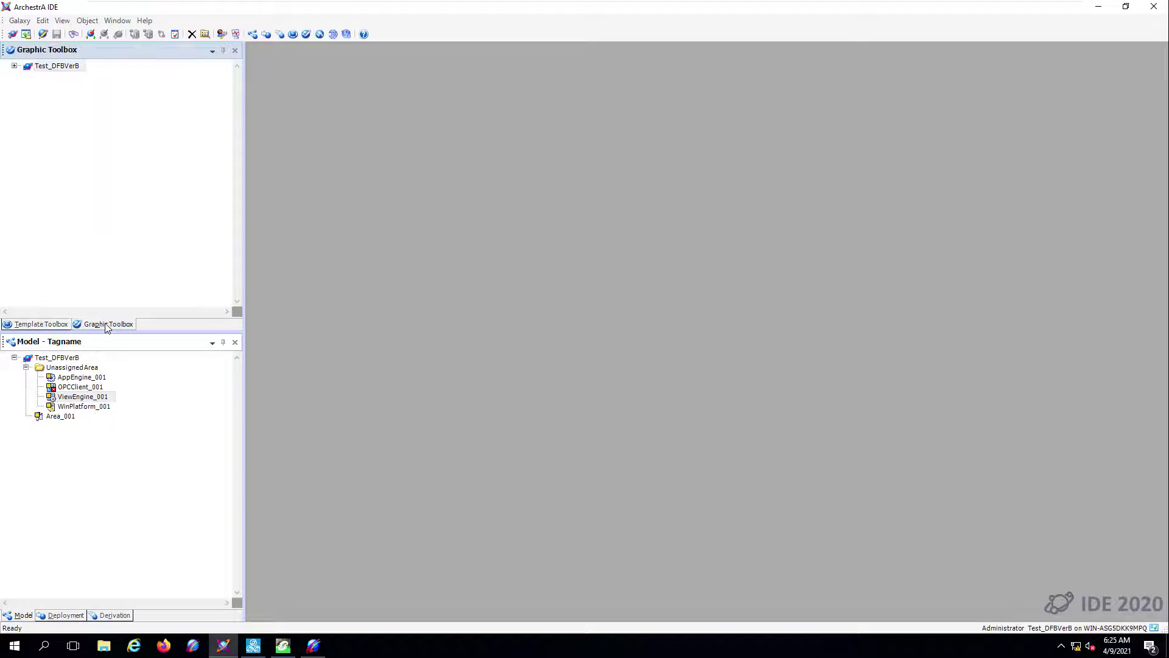
pyautogui.click(14, 66)
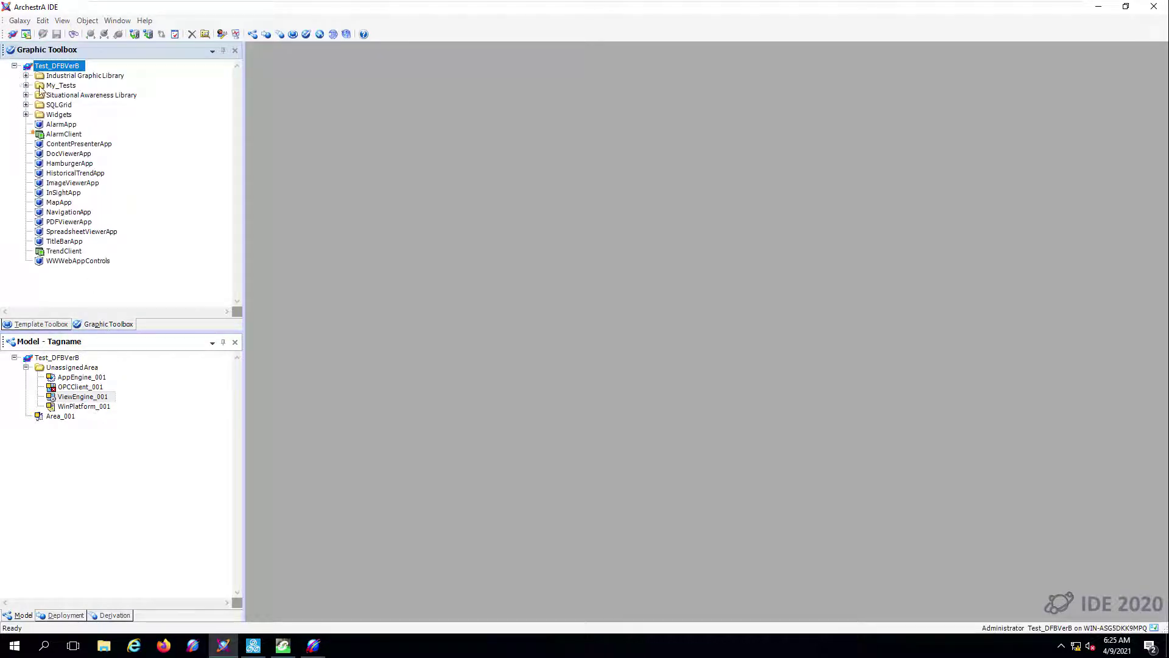
pyautogui.click(25, 85)
pyautogui.click(93, 96)
pyautogui.doubleClick(93, 96)
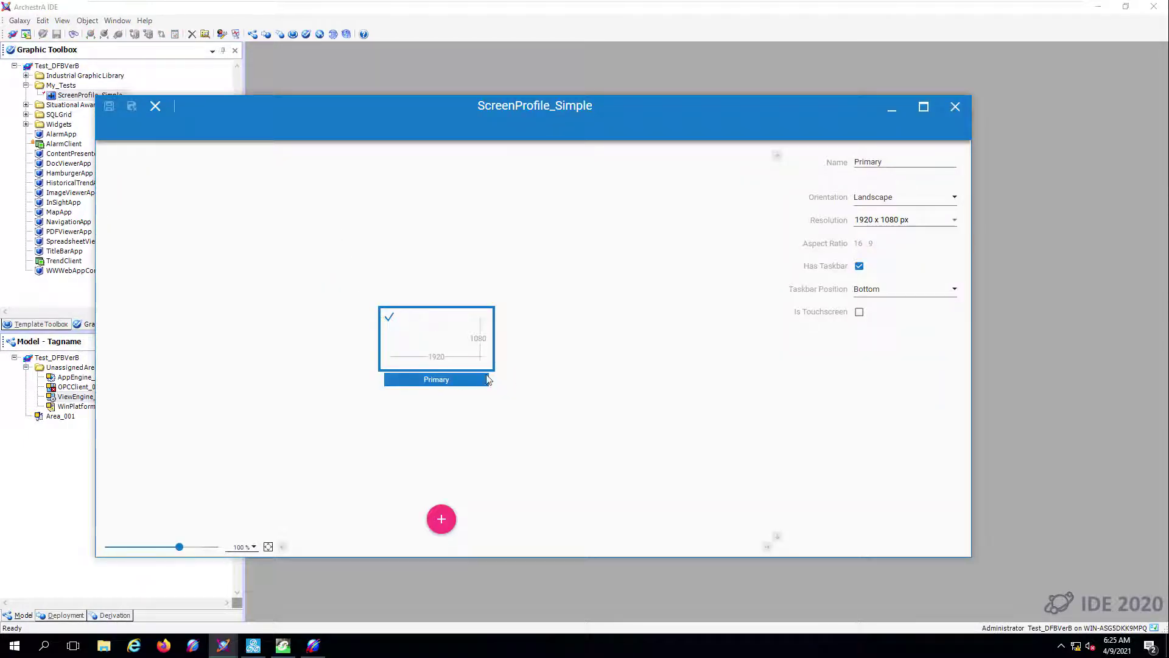
pyautogui.click(954, 108)
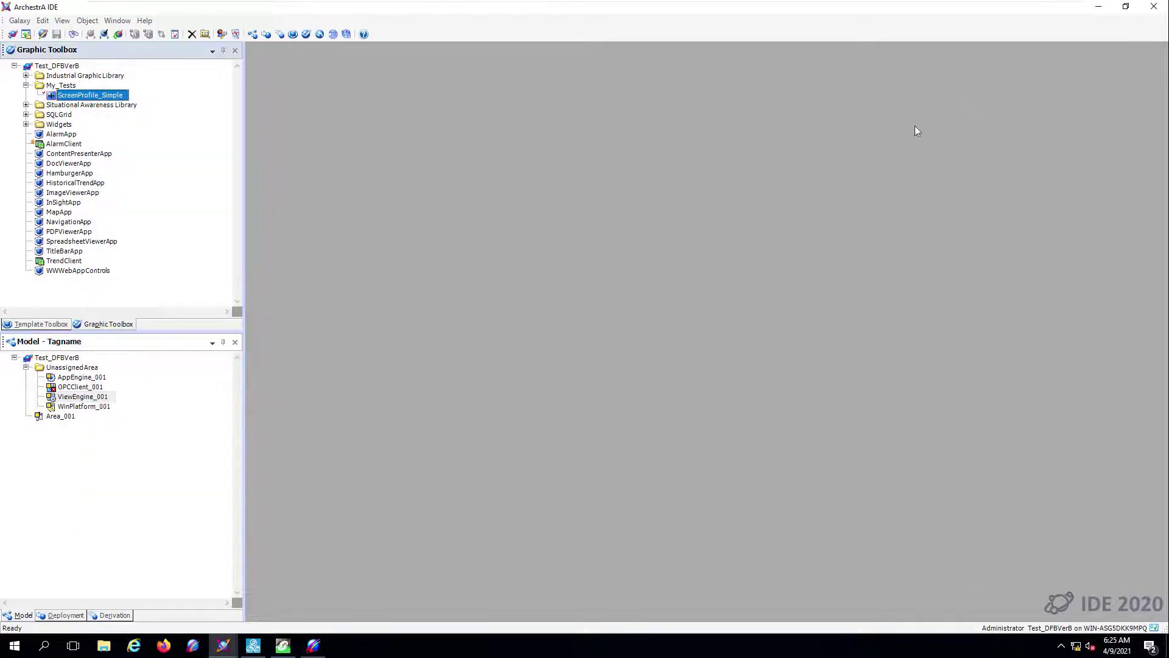
pyautogui.click(21, 21)
# - Import Layout_Simple.aaPKG into My_Tests and open the Layout_Simple graphic for editing
pyautogui.moveTo(60, 118)
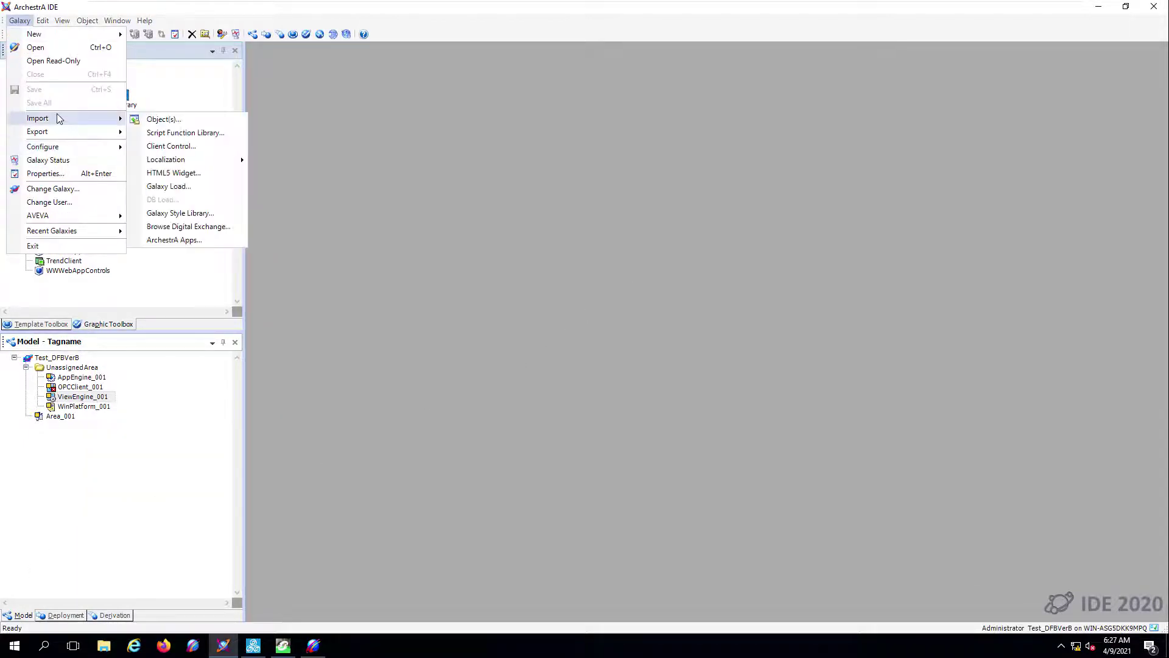
pyautogui.click(164, 119)
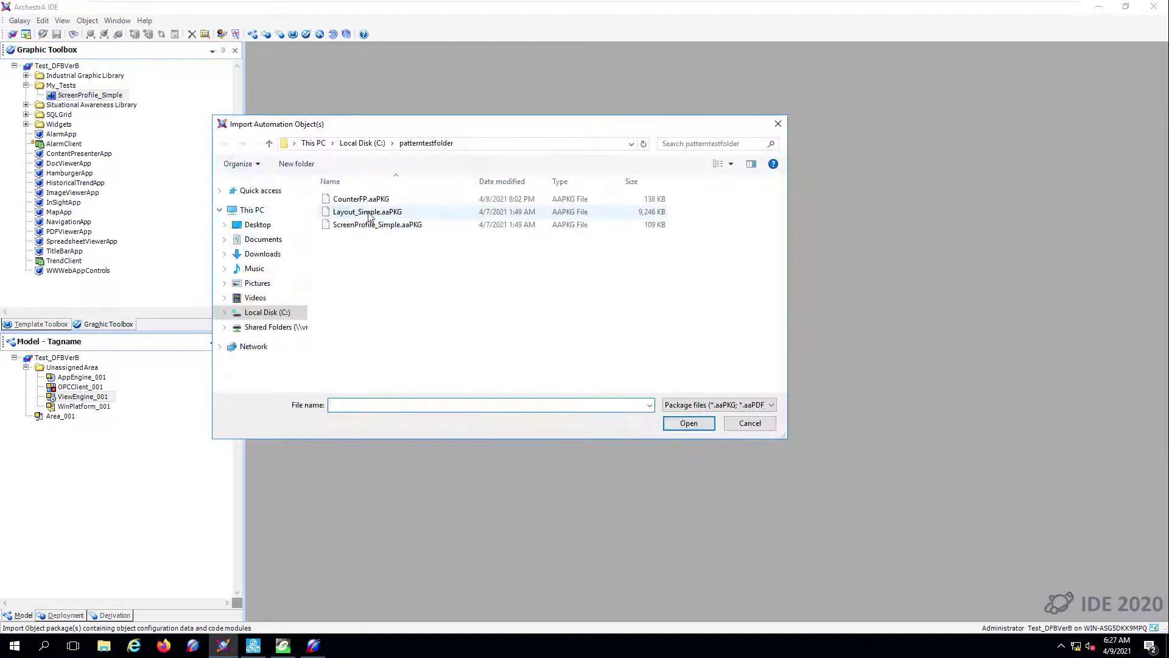
pyautogui.click(368, 211)
pyautogui.click(689, 423)
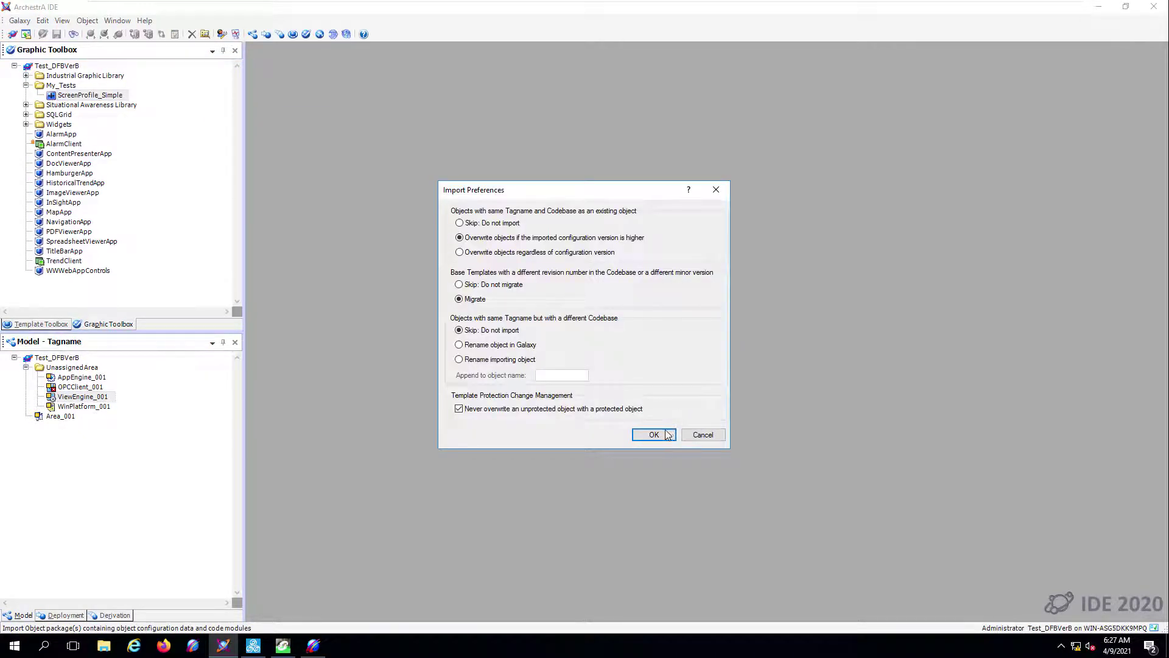
pyautogui.click(662, 431)
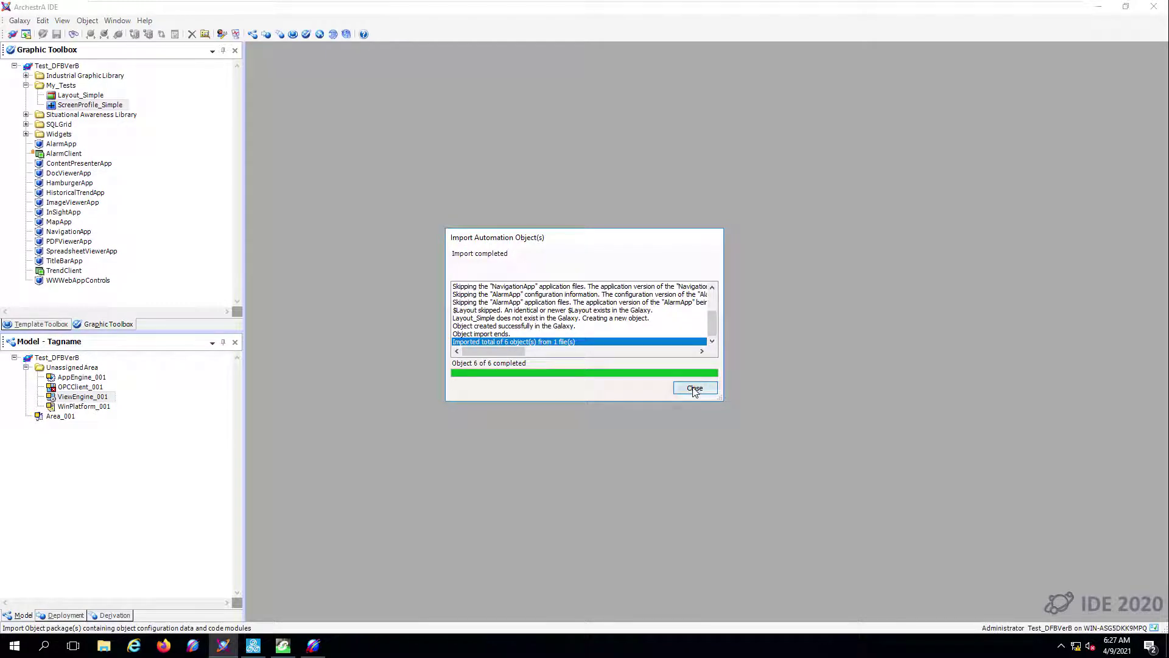
pyautogui.click(694, 389)
pyautogui.click(81, 96)
pyautogui.doubleClick(83, 97)
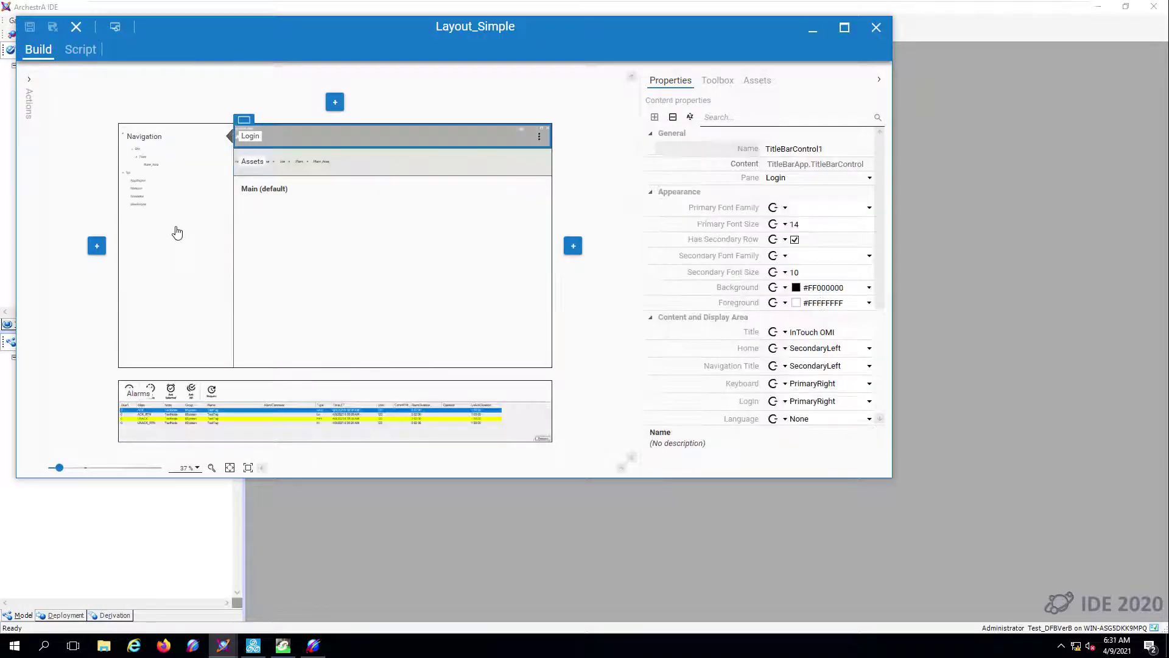
pyautogui.click(178, 230)
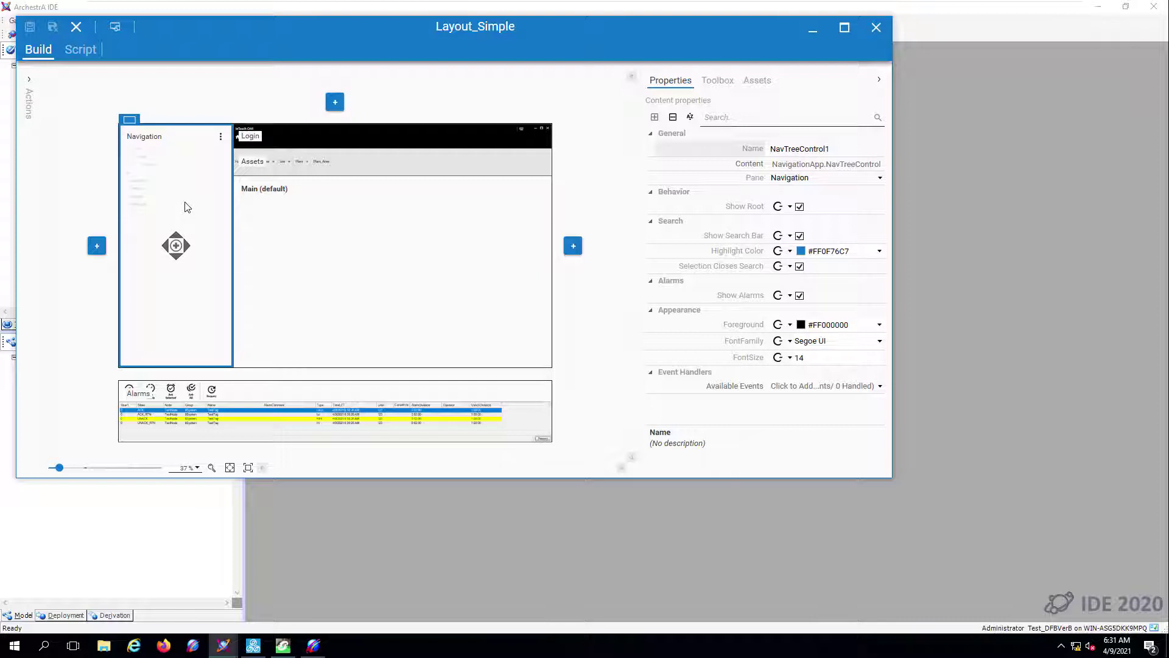
pyautogui.click(347, 228)
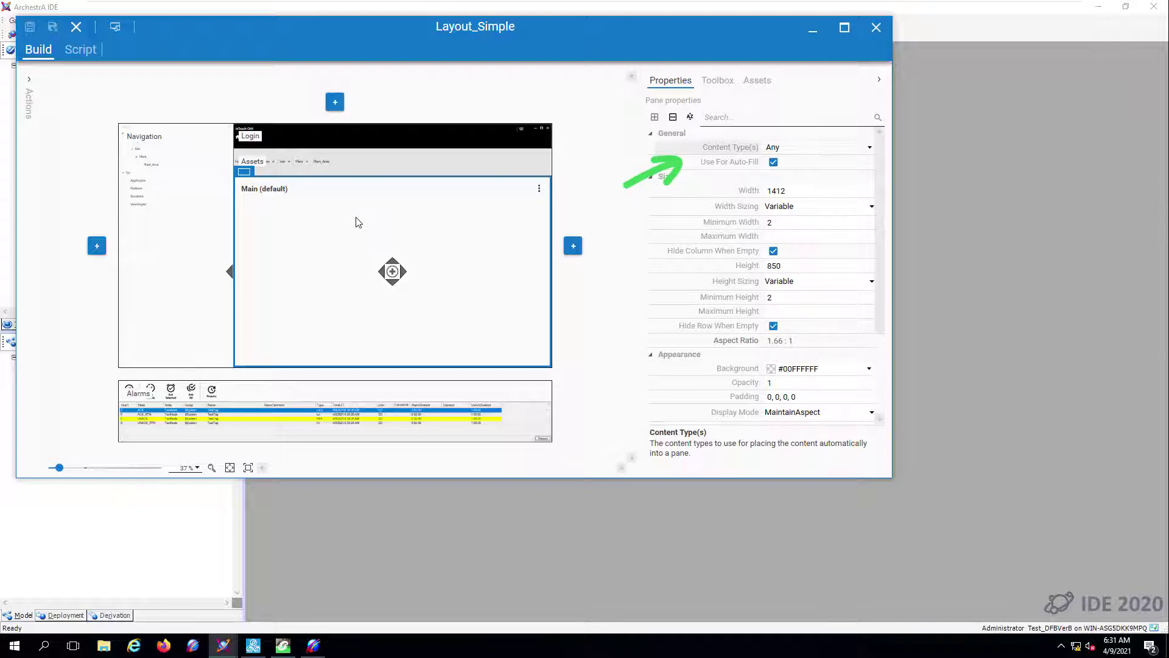
pyautogui.click(361, 164)
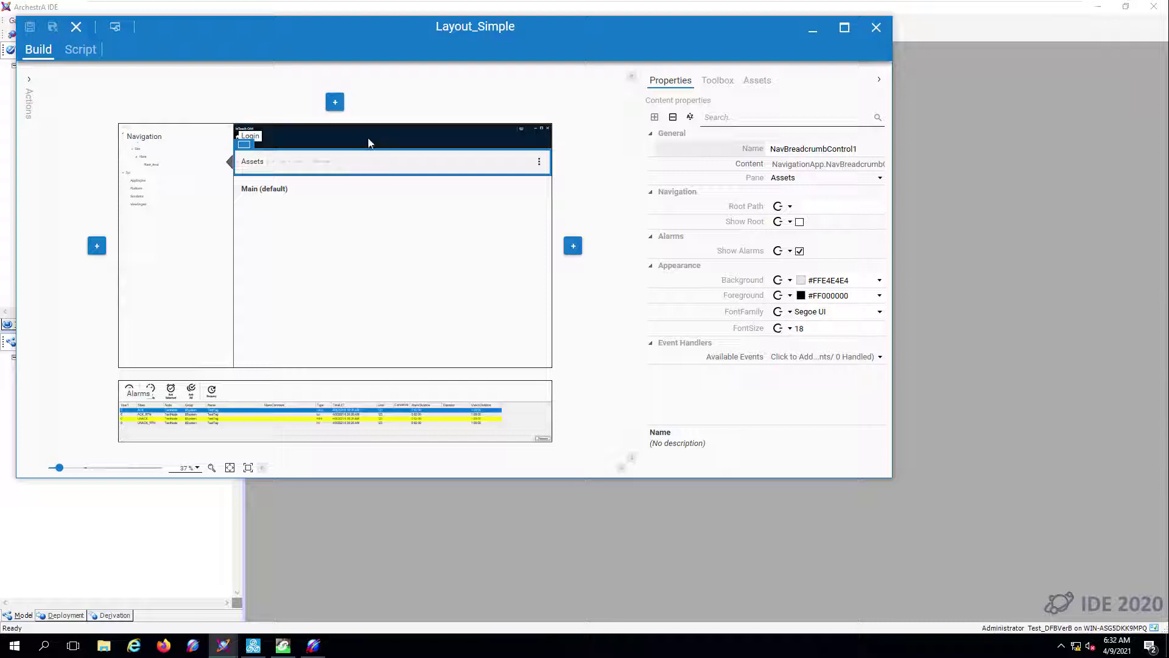
pyautogui.click(366, 140)
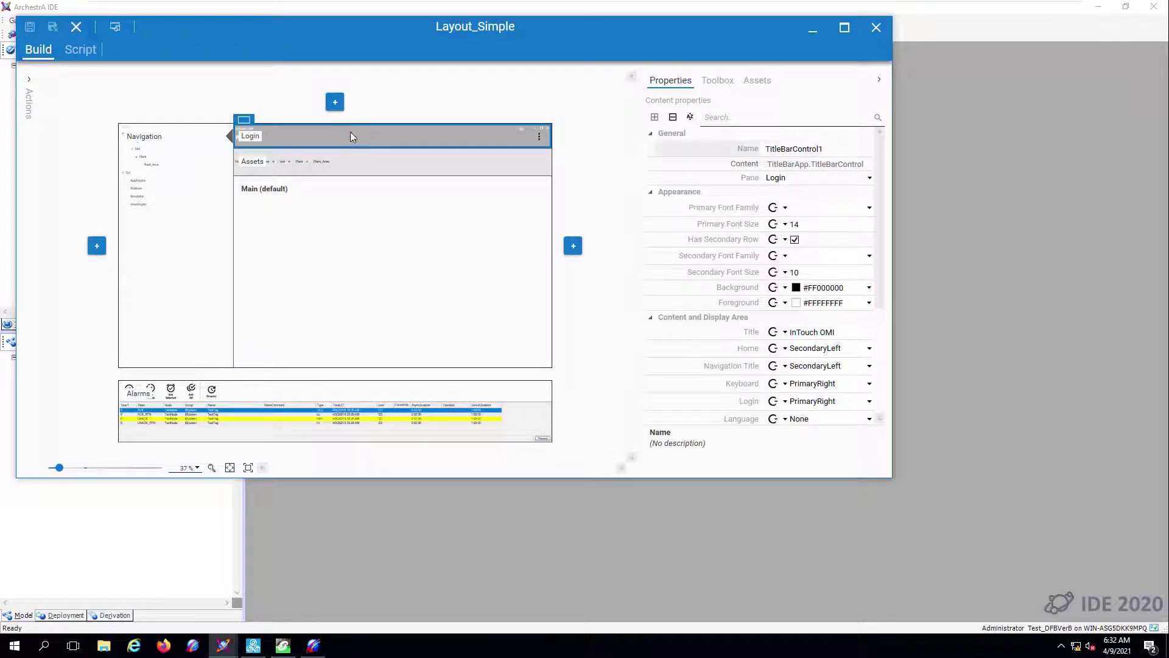
pyautogui.click(75, 27)
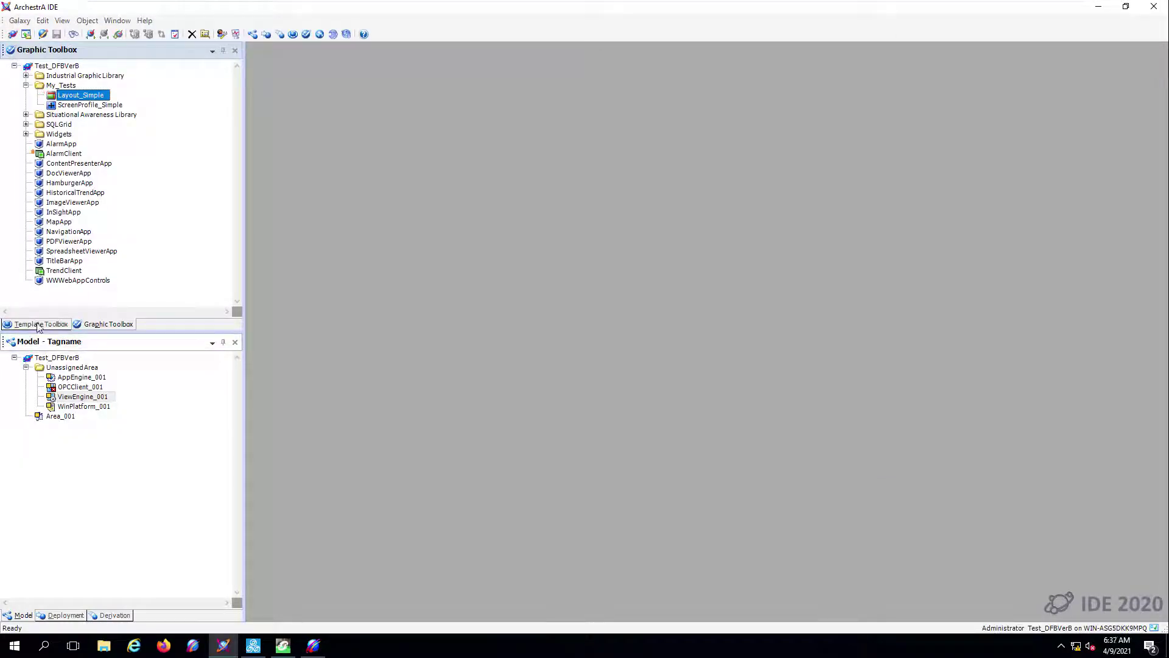
# - Assign ScreenProfile_Simple with Layout_Simple on the Primary screen to $ViewApp_001
pyautogui.click(38, 325)
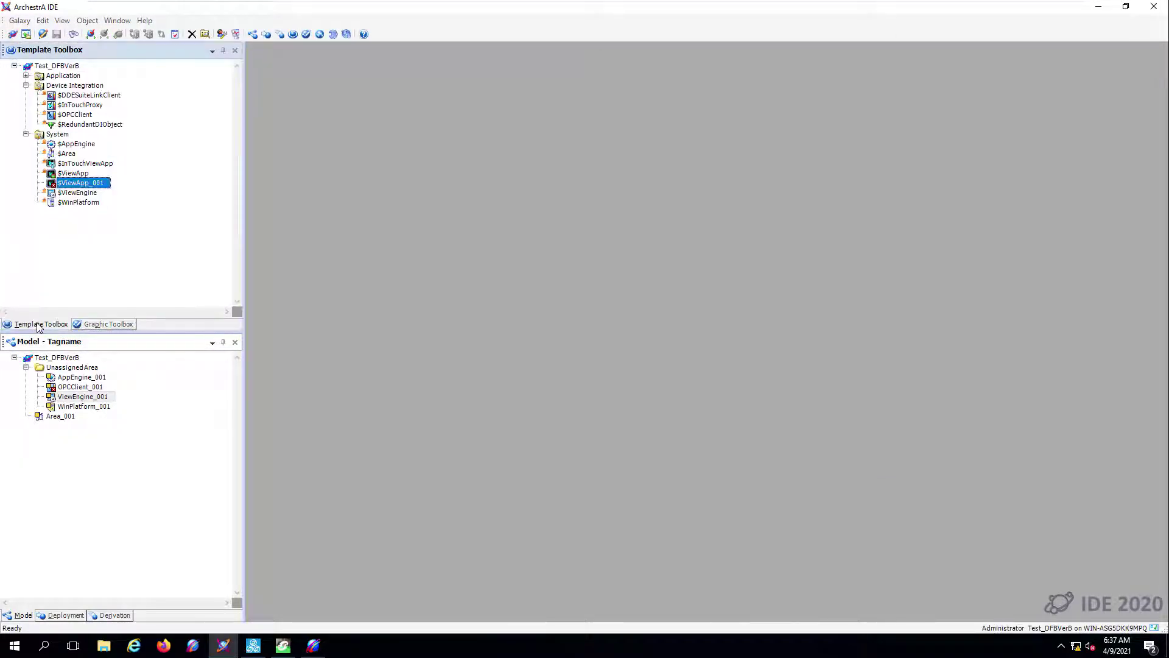
pyautogui.doubleClick(81, 183)
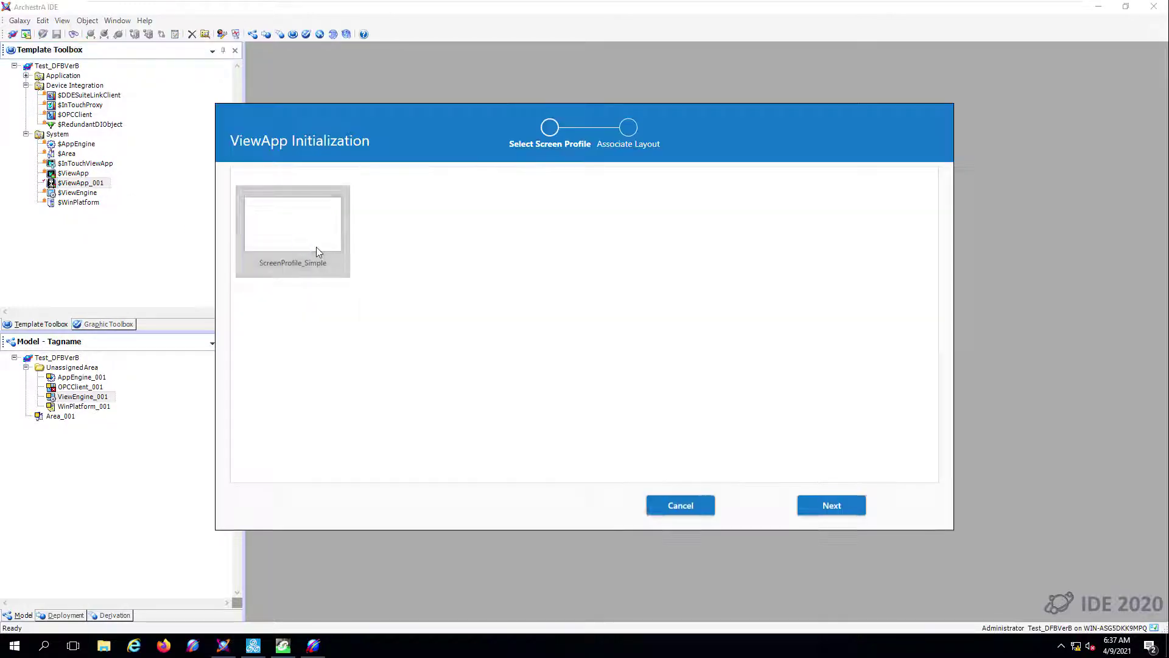
pyautogui.click(287, 230)
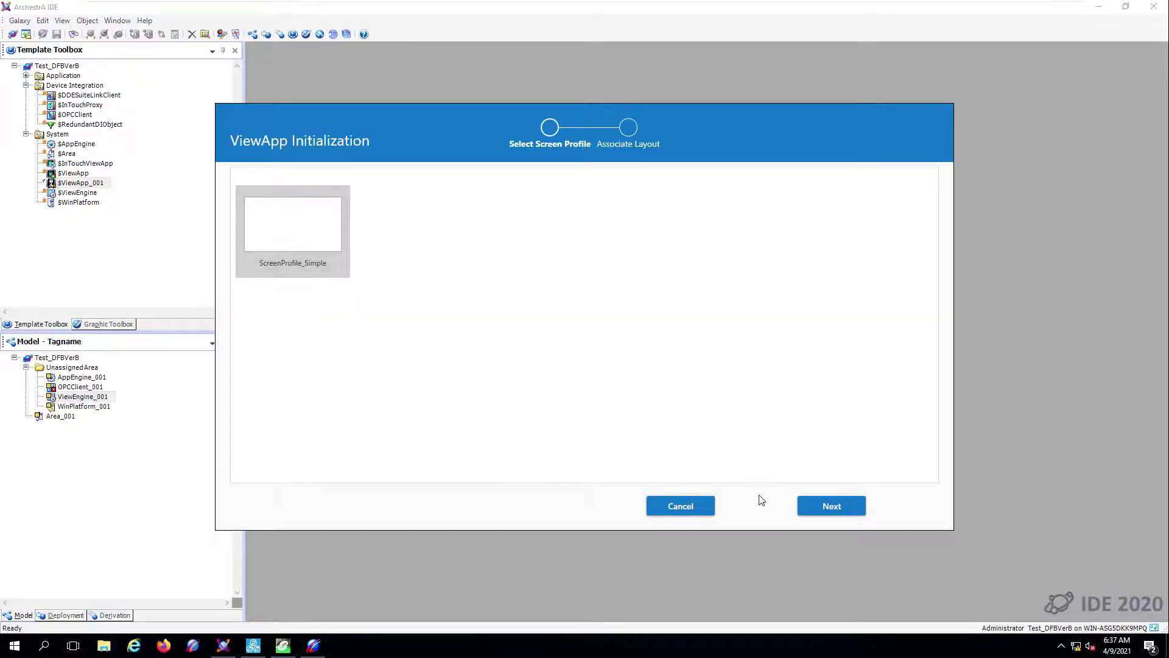
pyautogui.click(827, 511)
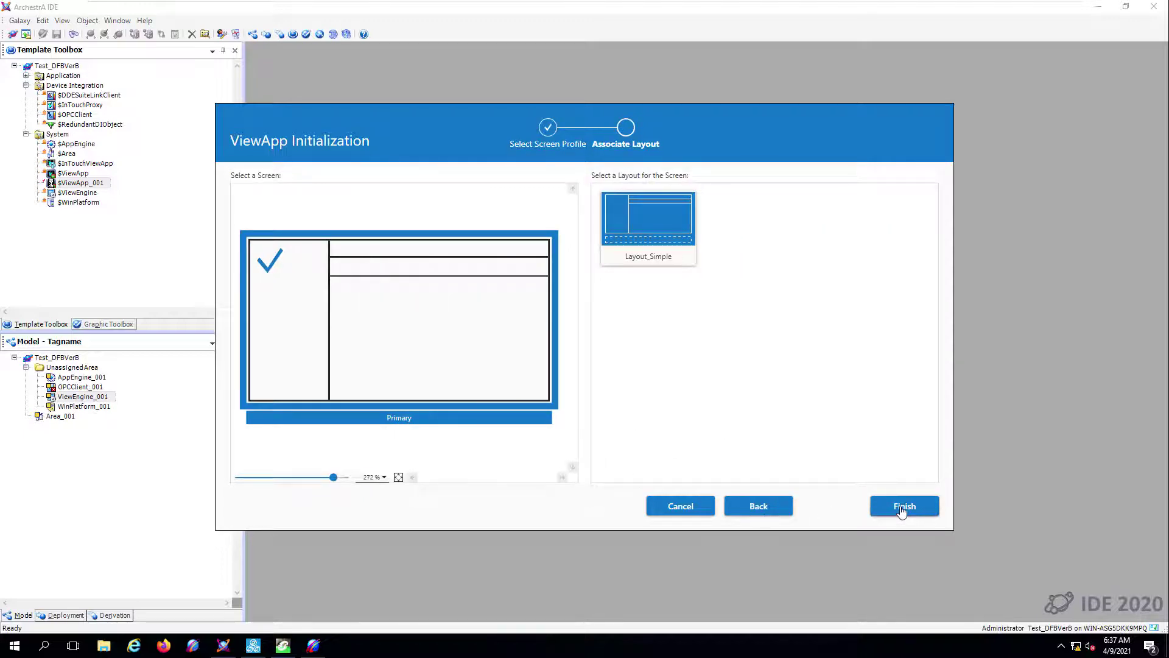
pyautogui.click(902, 510)
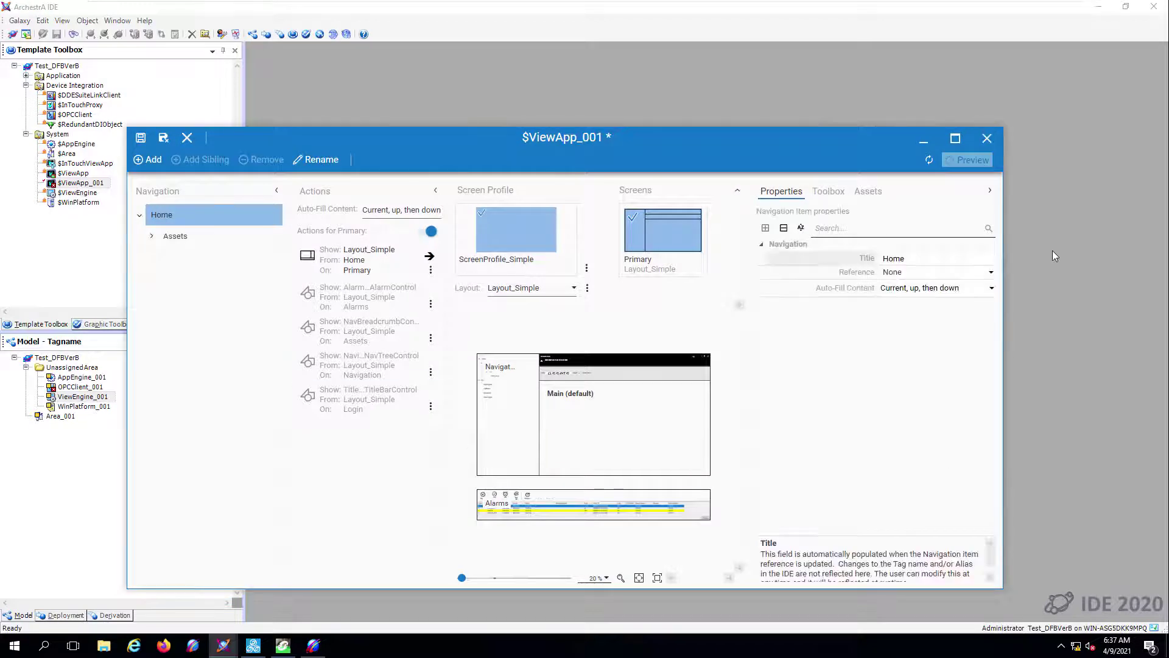
# - Save, close and check in $ViewApp_001 without a comment
pyautogui.click(163, 137)
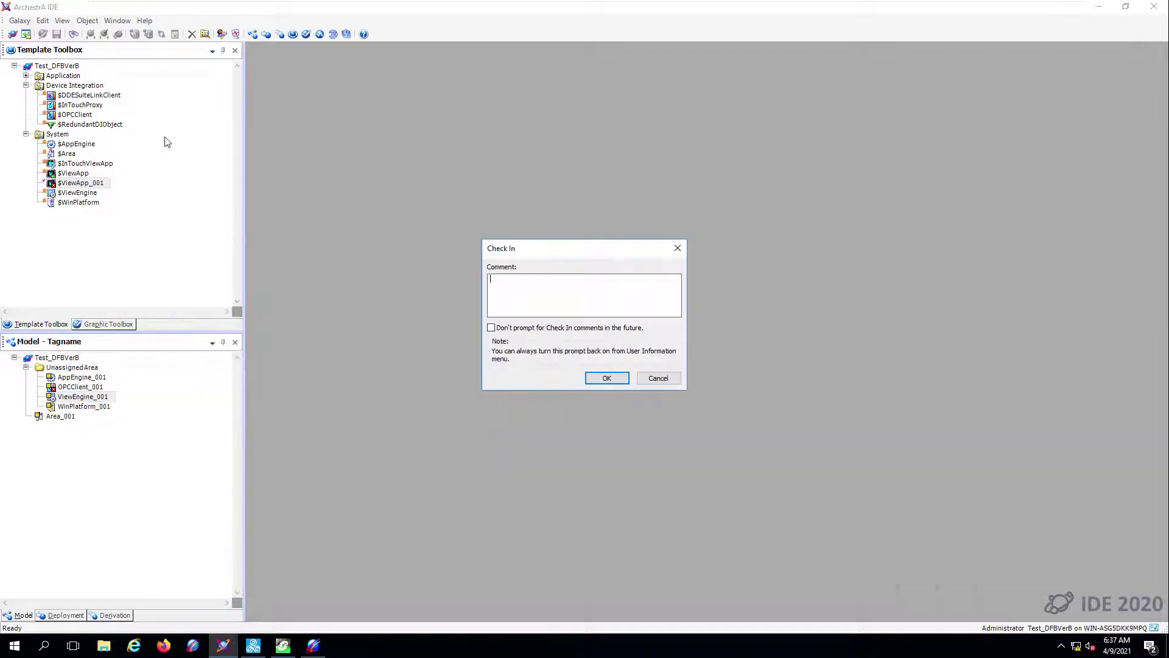
pyautogui.click(602, 379)
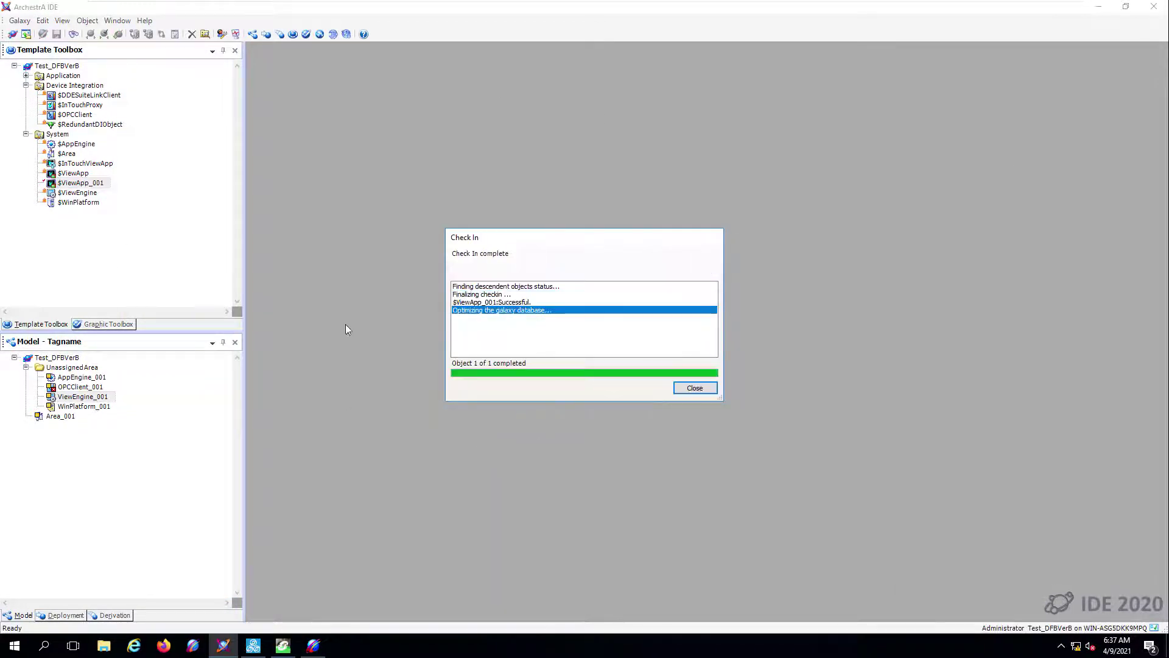
pyautogui.click(698, 388)
pyautogui.rightClick(77, 184)
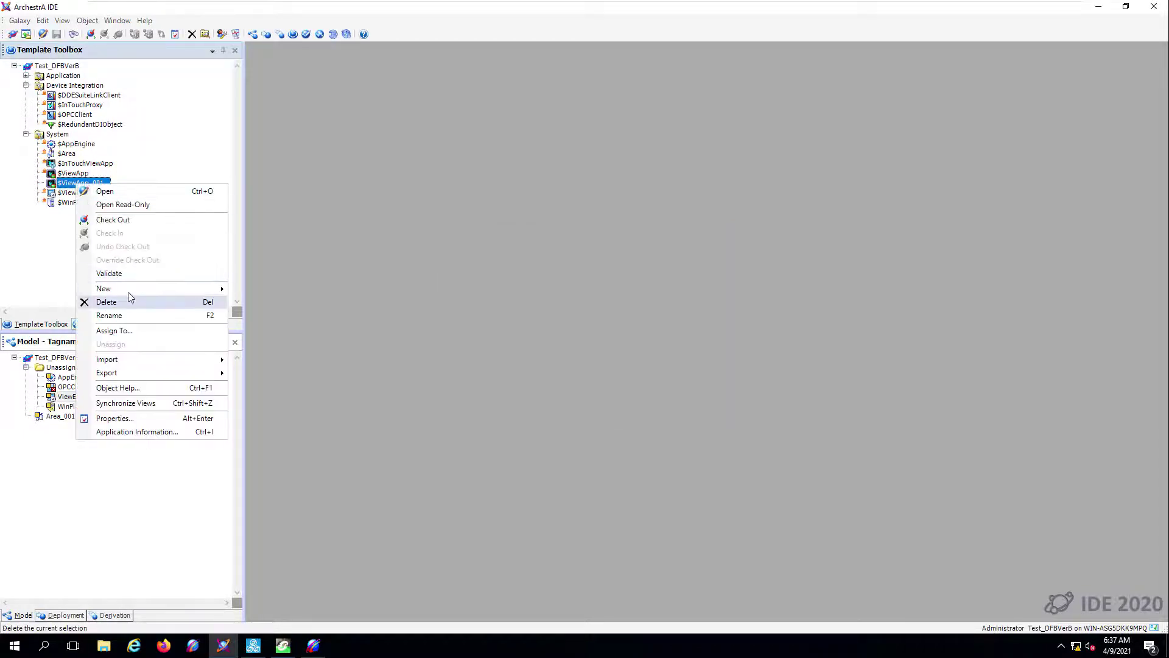
# - Create a new $ViewApp_001 instance named ViewAppTest
pyautogui.moveTo(162, 290)
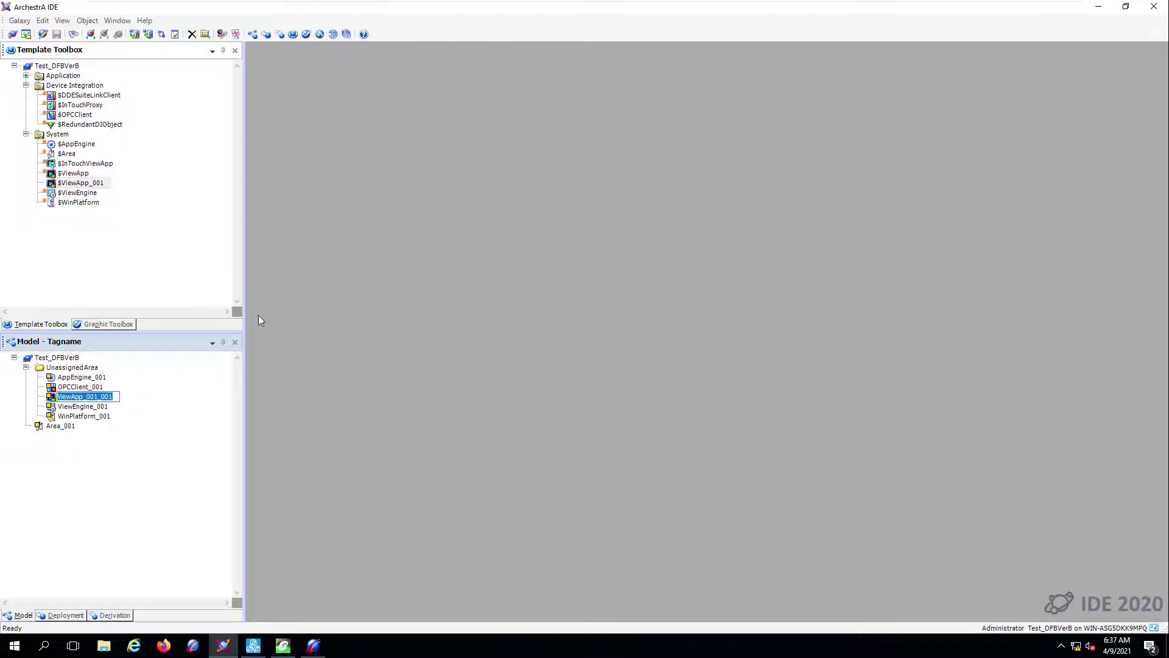
pyautogui.press('End')
pyautogui.hotkey('shift', 'Left')
pyautogui.hotkey('shift', 'Left')
pyautogui.hotkey('shift', 'Left')
pyautogui.hotkey('shift', 'Left')
pyautogui.hotkey('shift', 'Left')
pyautogui.hotkey('shift', 'Left')
pyautogui.hotkey('shift', 'Left')
pyautogui.hotkey('shift', 'Left')
pyautogui.write('Test')
pyautogui.press('Return')
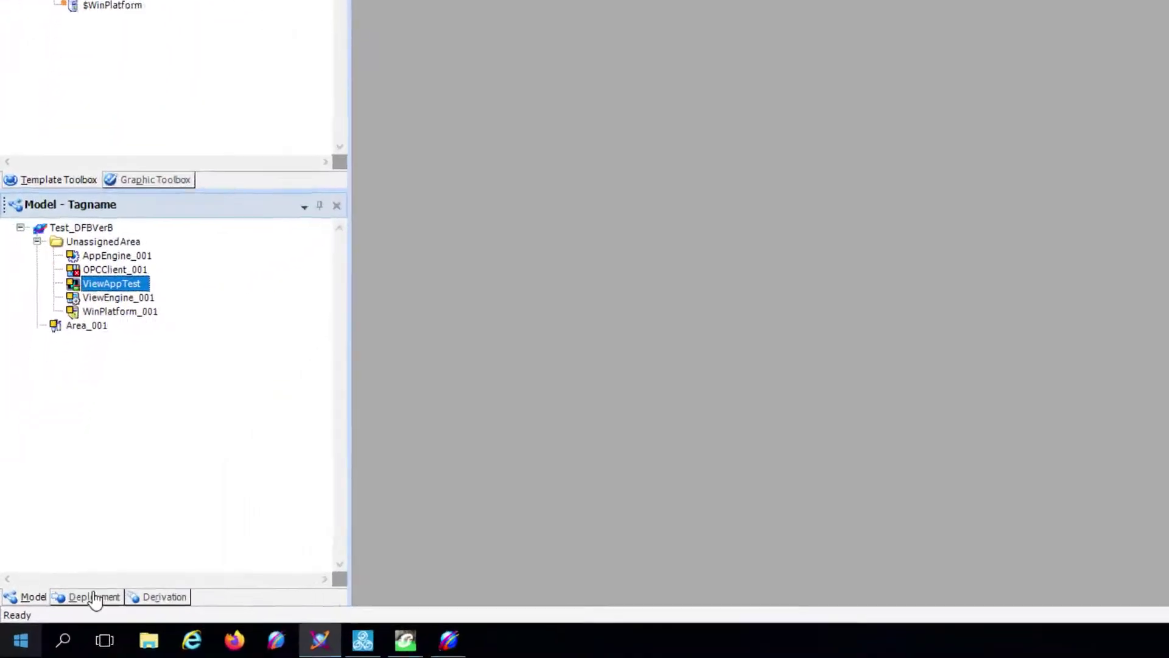
# - In Deployment view, host AppEngine_001 and ViewEngine_001 on WinPlatform_001, Area_001/OPCClient_001 on AppEngine_001, ViewAppTest on ViewEngine_001
pyautogui.click(115, 584)
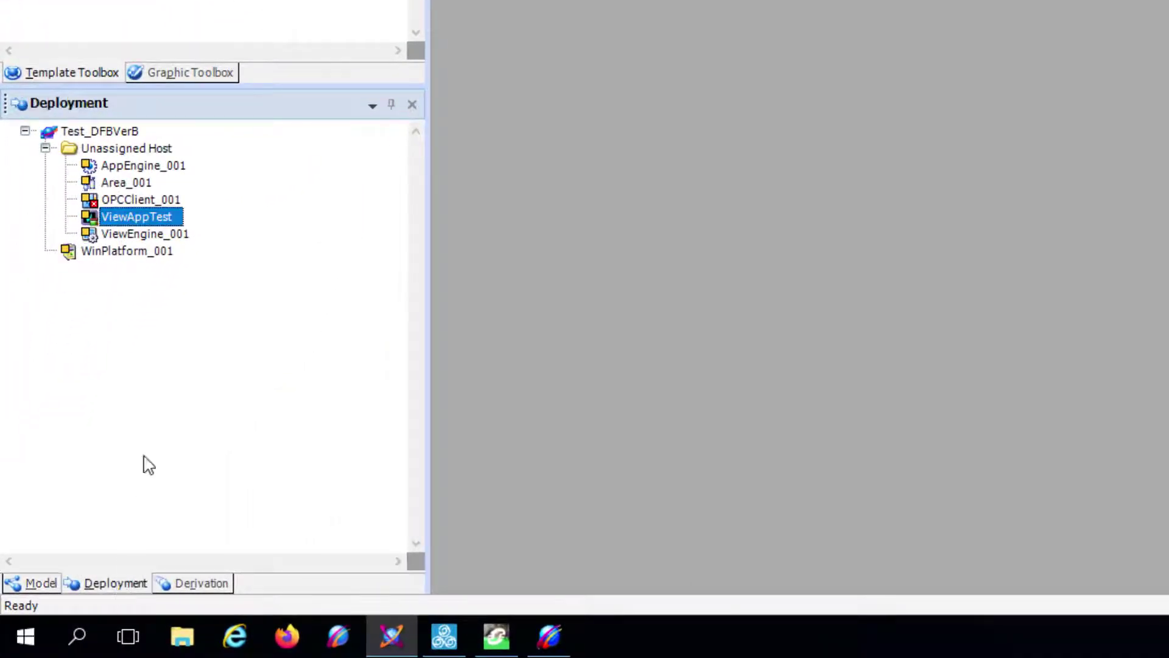
pyautogui.moveTo(145, 167); pyautogui.dragTo(138, 254)
pyautogui.click(138, 167)
pyautogui.keyDown('ctrl'); pyautogui.click(137, 183); pyautogui.keyUp('ctrl')
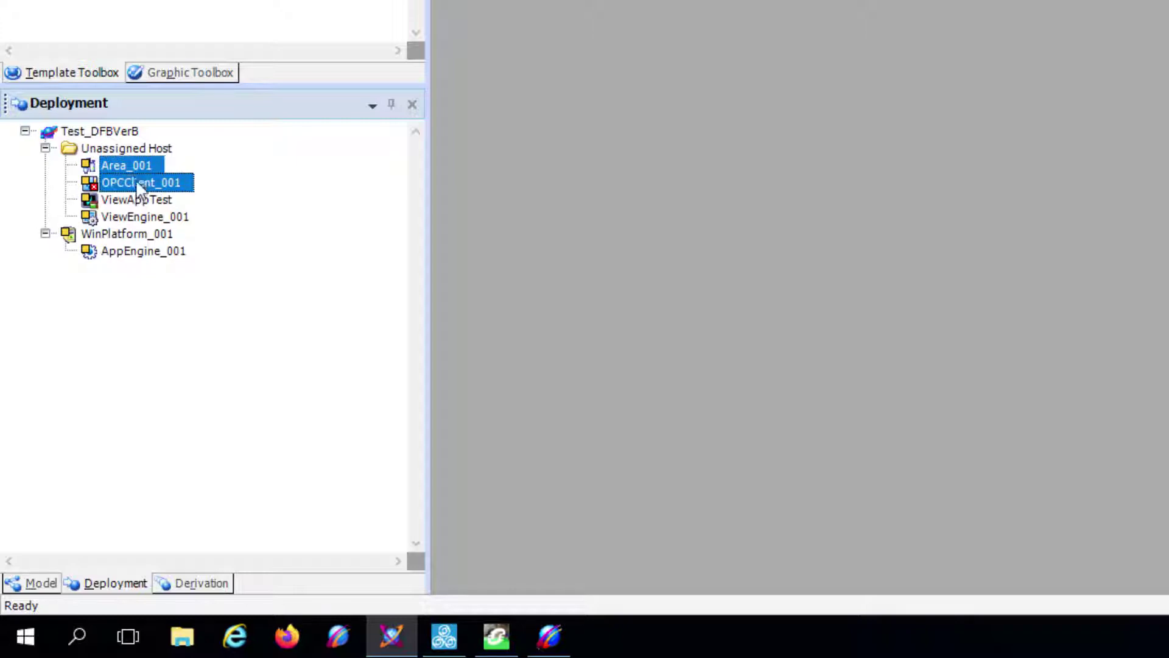
pyautogui.moveTo(133, 164); pyautogui.dragTo(152, 250)
pyautogui.click(140, 181)
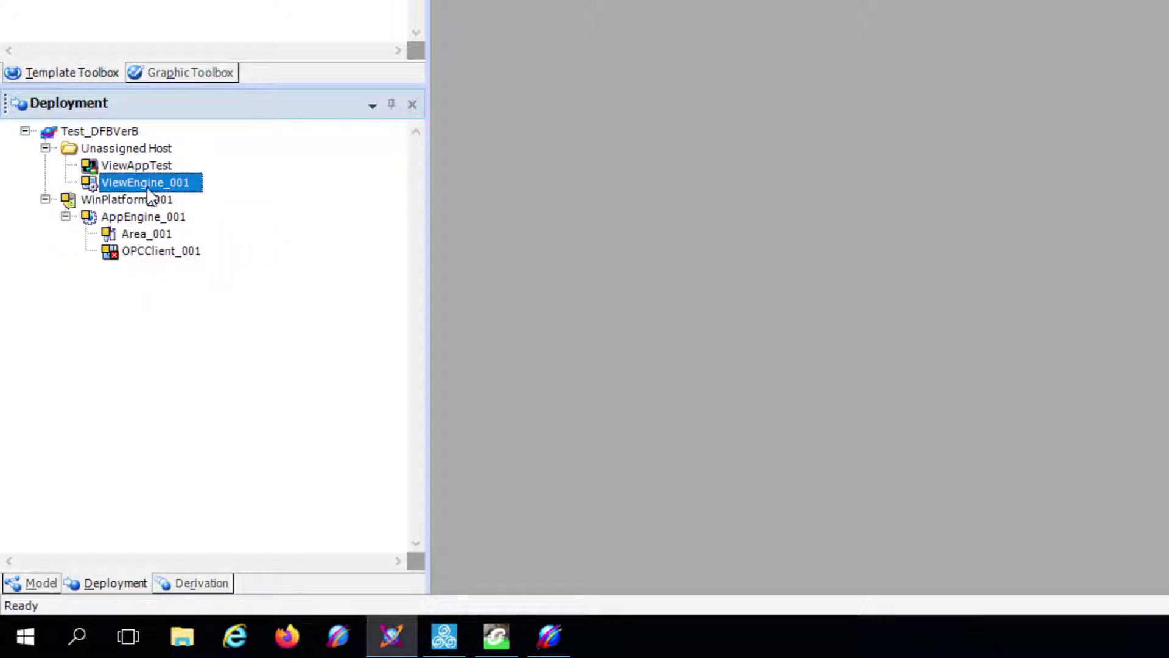
pyautogui.moveTo(141, 181); pyautogui.dragTo(170, 211)
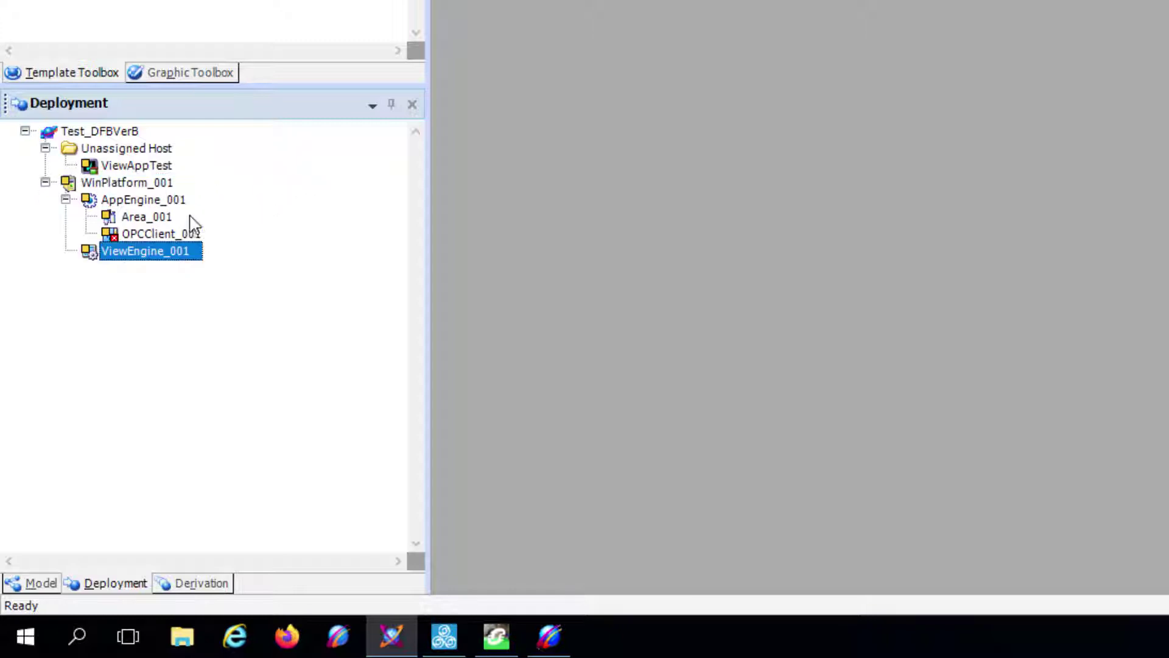
pyautogui.click(143, 168)
pyautogui.moveTo(190, 164); pyautogui.dragTo(169, 255)
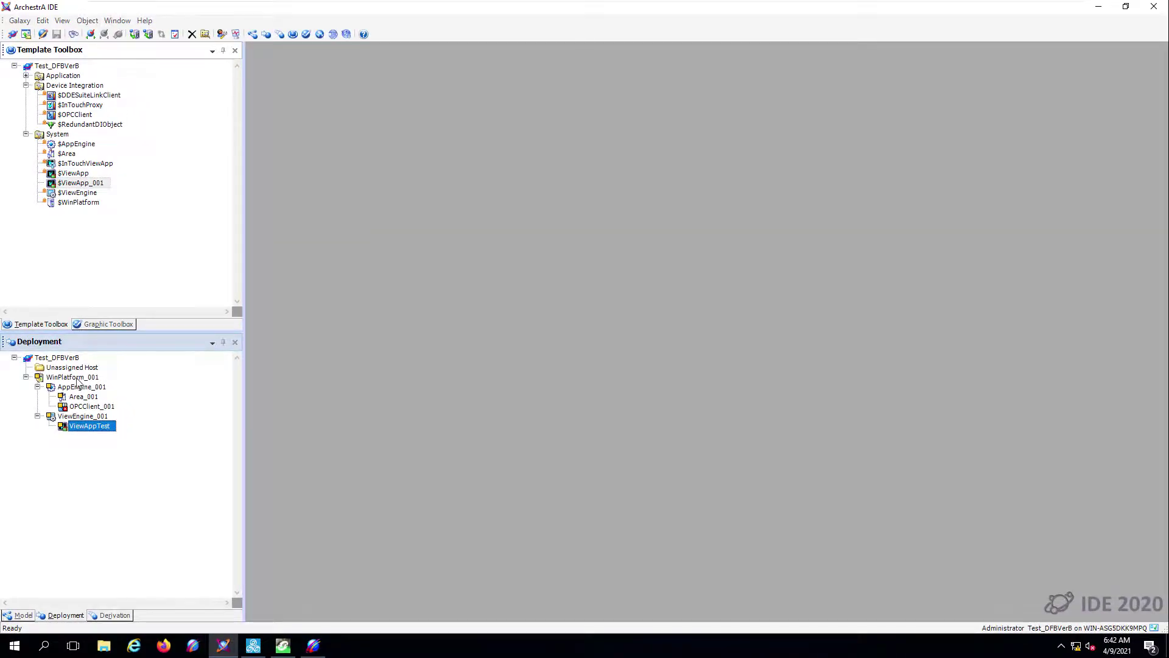
pyautogui.click(72, 377)
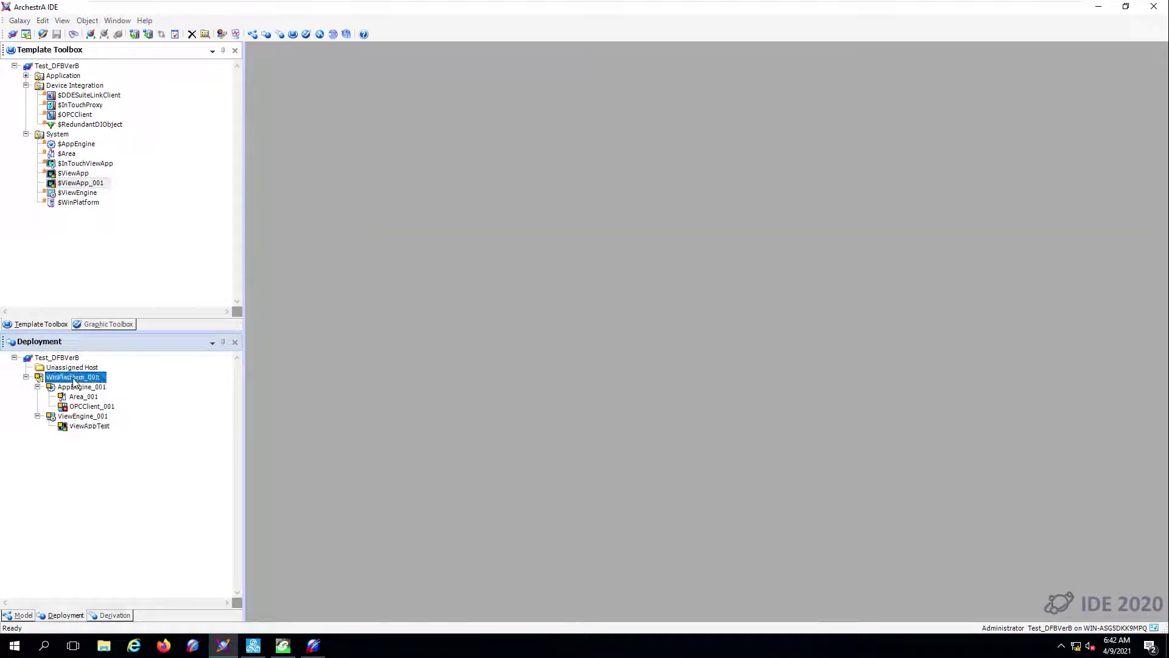
pyautogui.click(90, 377)
pyautogui.press('Escape')
# - Tick Enable InTouch alarm provider on WinPlatform_001's General tab, then save and check it in
pyautogui.doubleClick(78, 379)
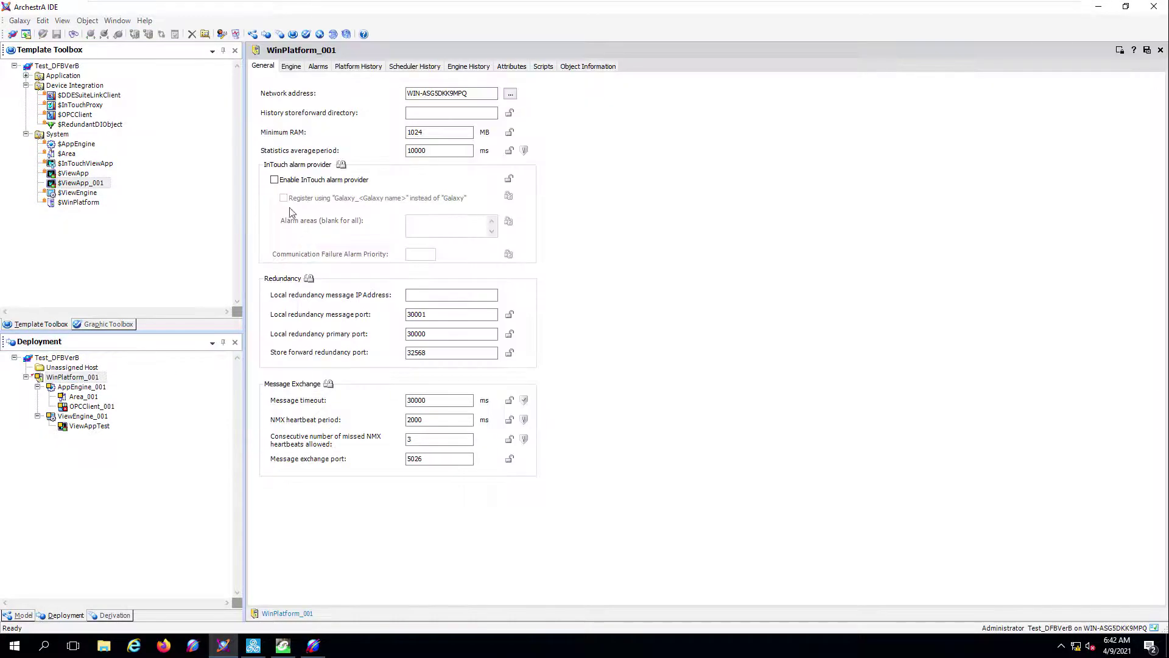
pyautogui.click(275, 181)
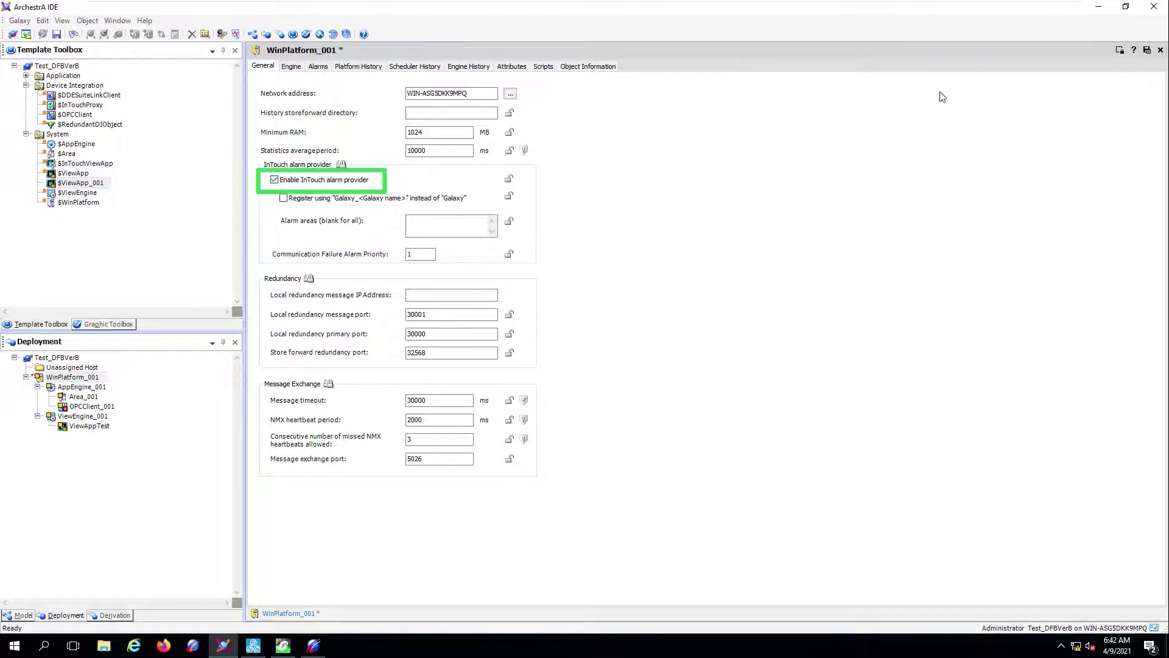
pyautogui.click(1149, 51)
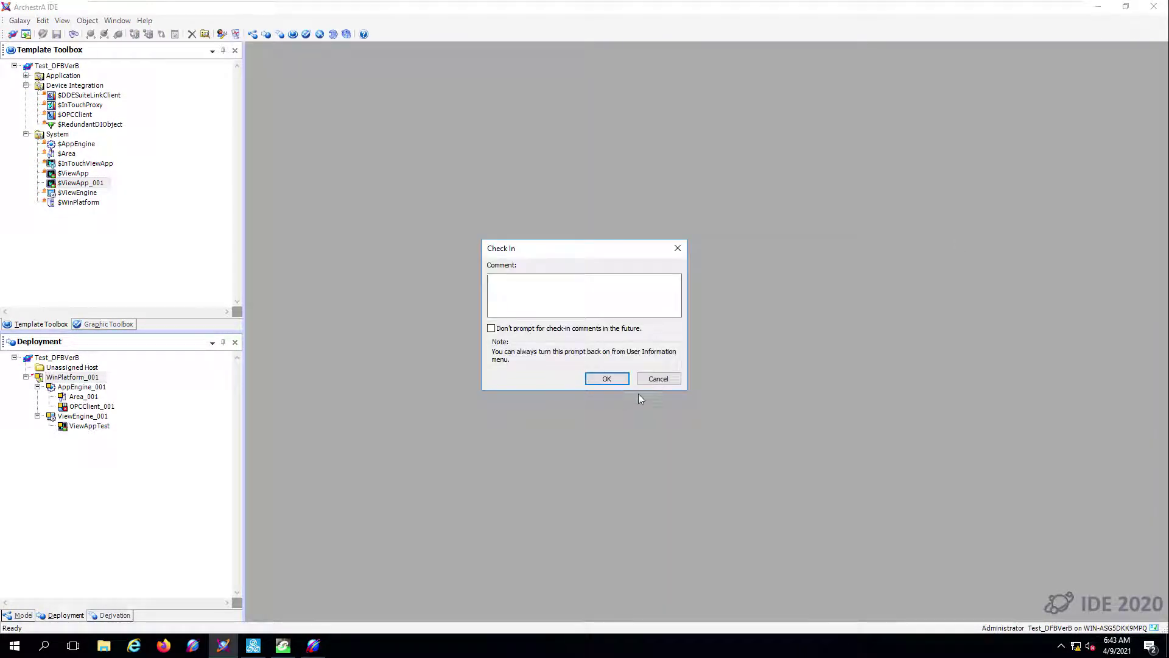
pyautogui.click(607, 379)
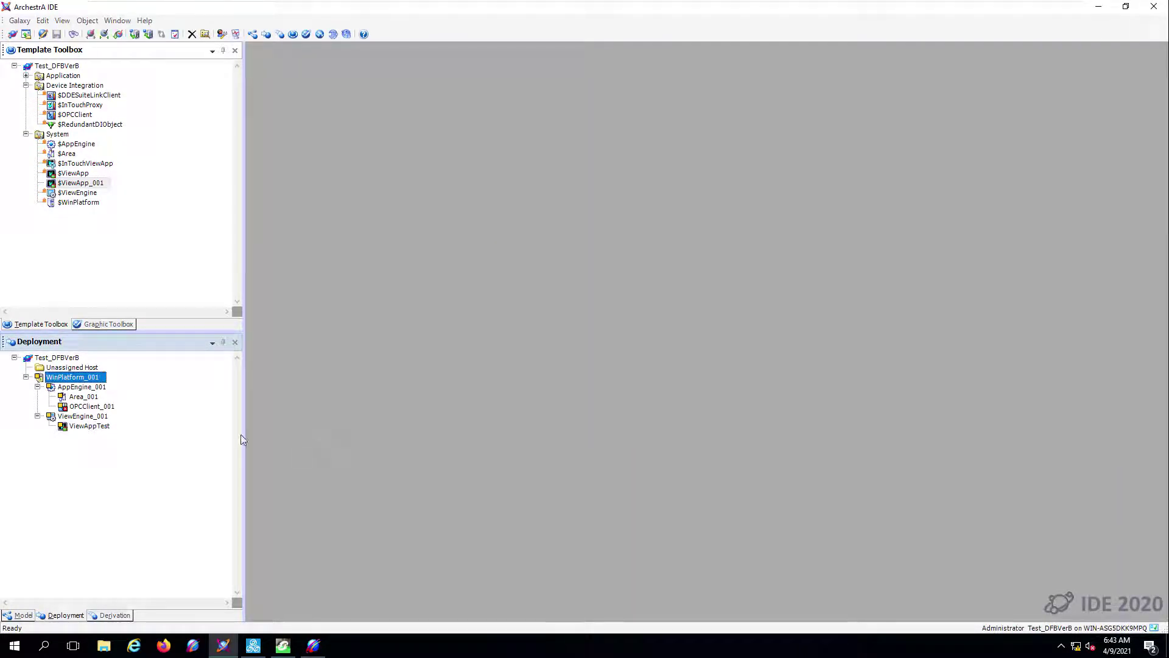
# - Set OPCClient_001's server node to 127.0.0.1 and server name to OI.GATEWAY.3
pyautogui.doubleClick(88, 407)
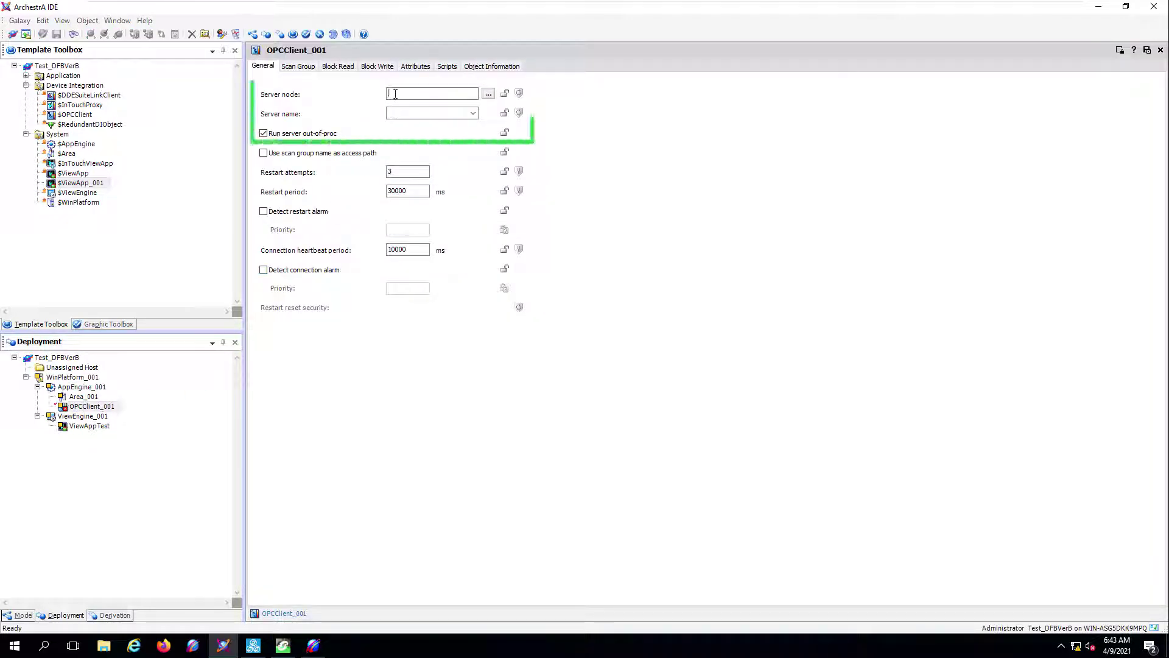
pyautogui.click(410, 97)
pyautogui.write('127.0.')
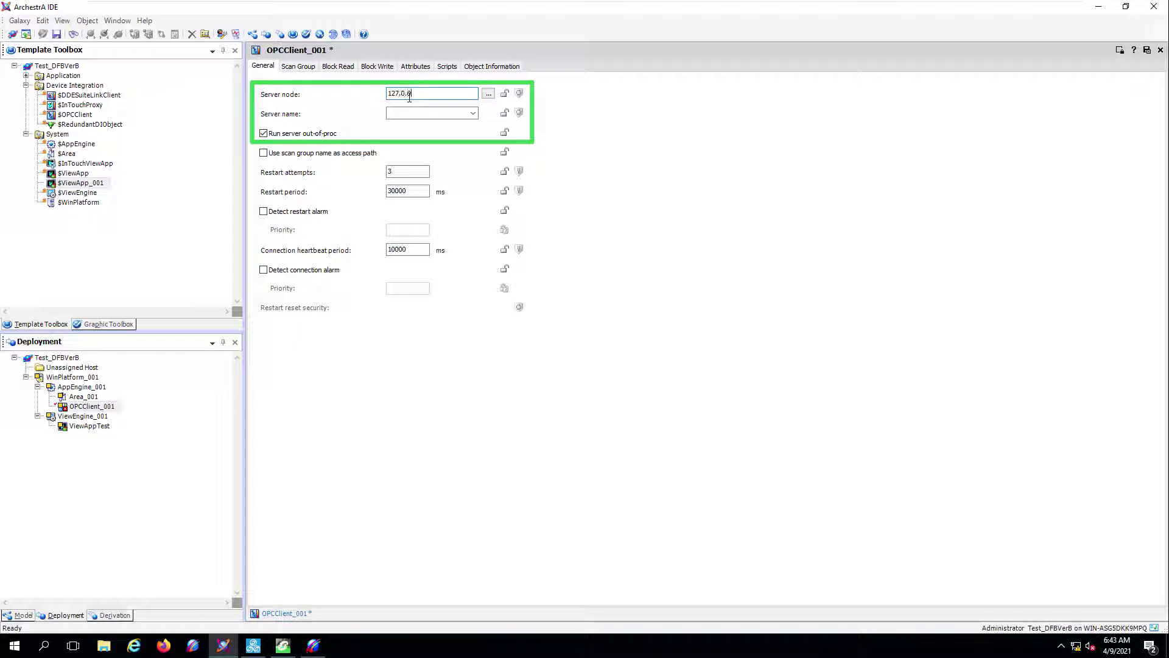
pyautogui.write('0.1')
pyautogui.click(472, 112)
pyautogui.click(425, 124)
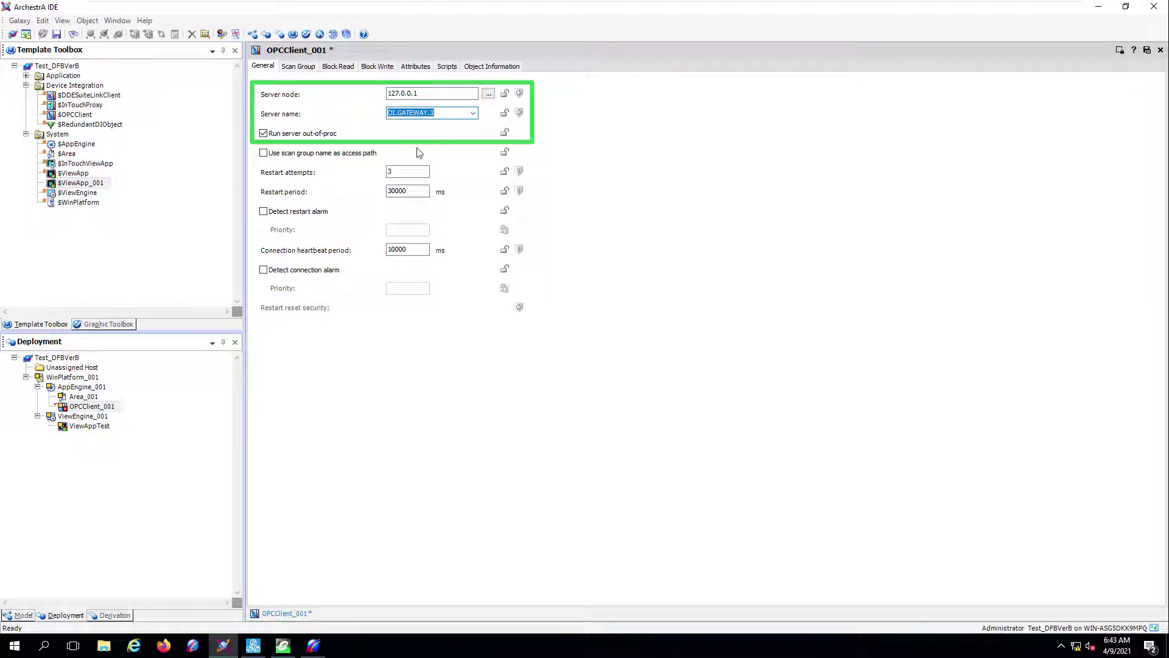
pyautogui.click(403, 172)
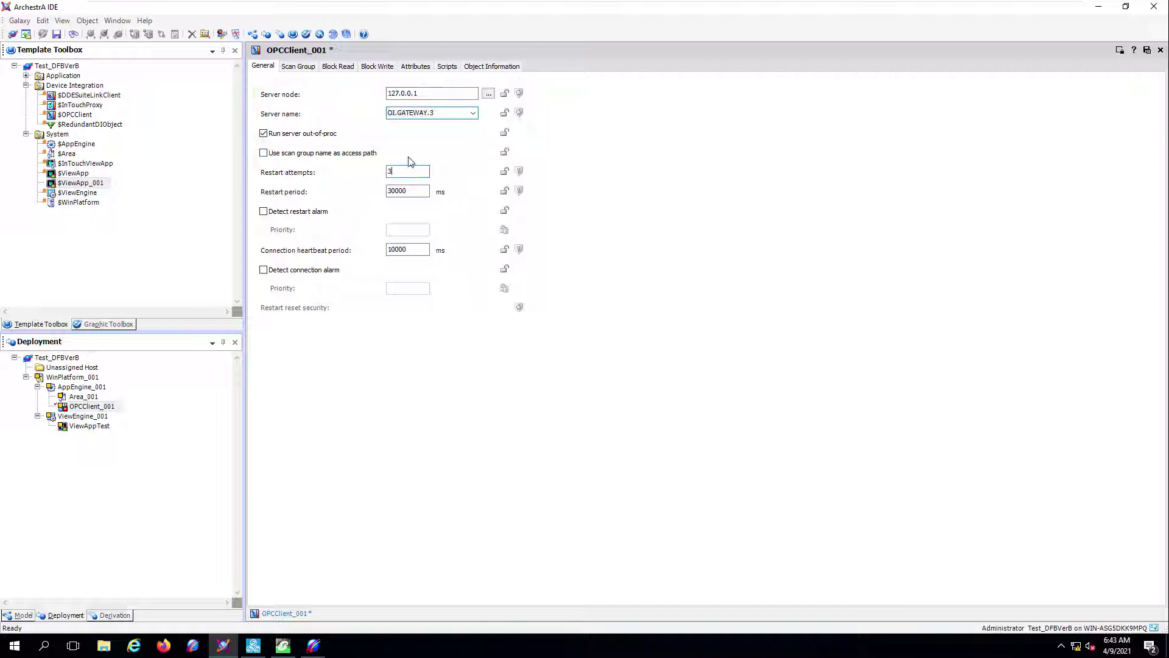
# - Add scan group SG1 to OPCClient_001, then save, close and check it in
pyautogui.click(298, 67)
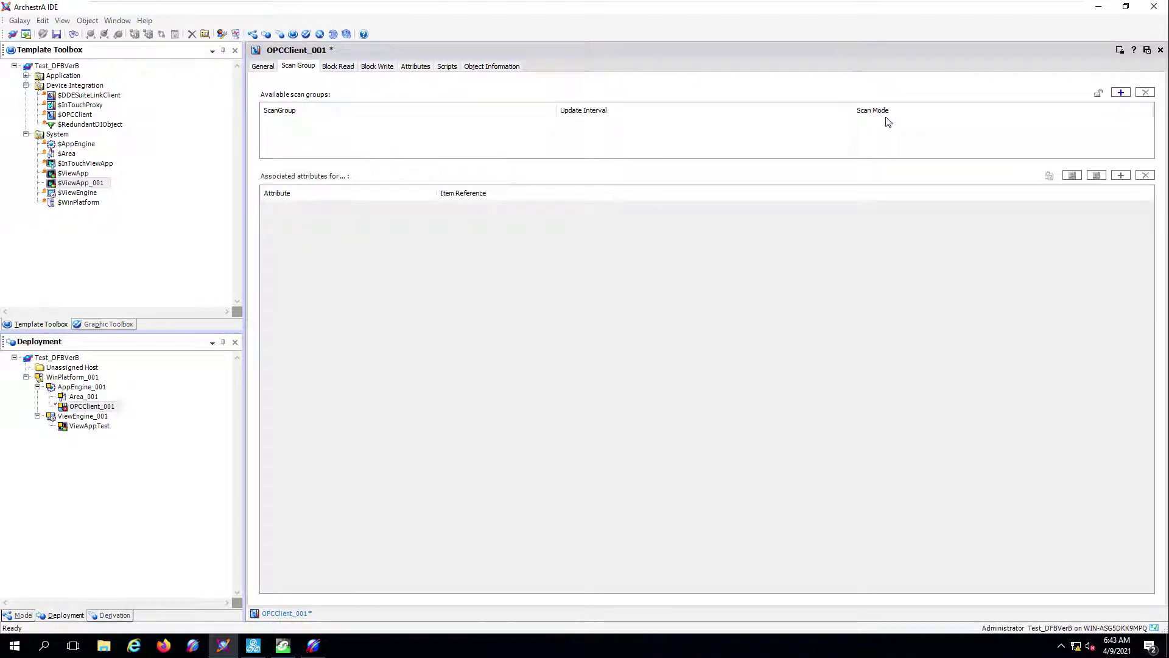
pyautogui.click(1121, 92)
pyautogui.write('SG1')
pyautogui.press('Return')
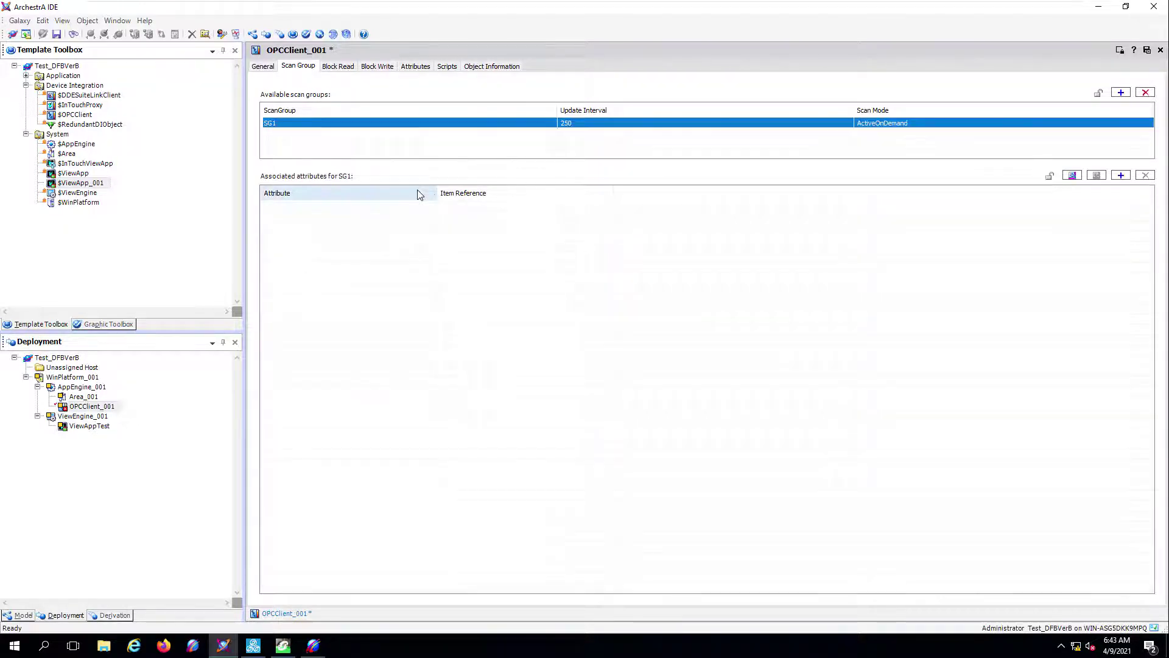
pyautogui.click(1148, 51)
pyautogui.click(620, 383)
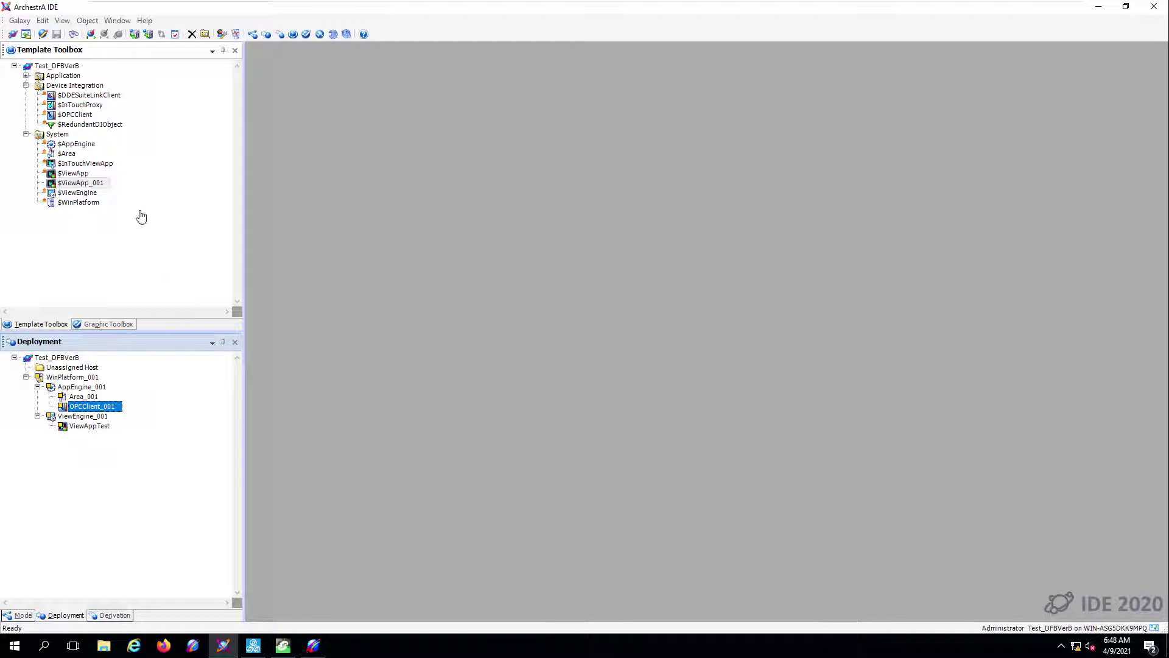
# - Browse the object import dialog to C:\ProgramData\Schneider Electric\...\Asset Link Template and Pattern Schema
pyautogui.click(23, 23)
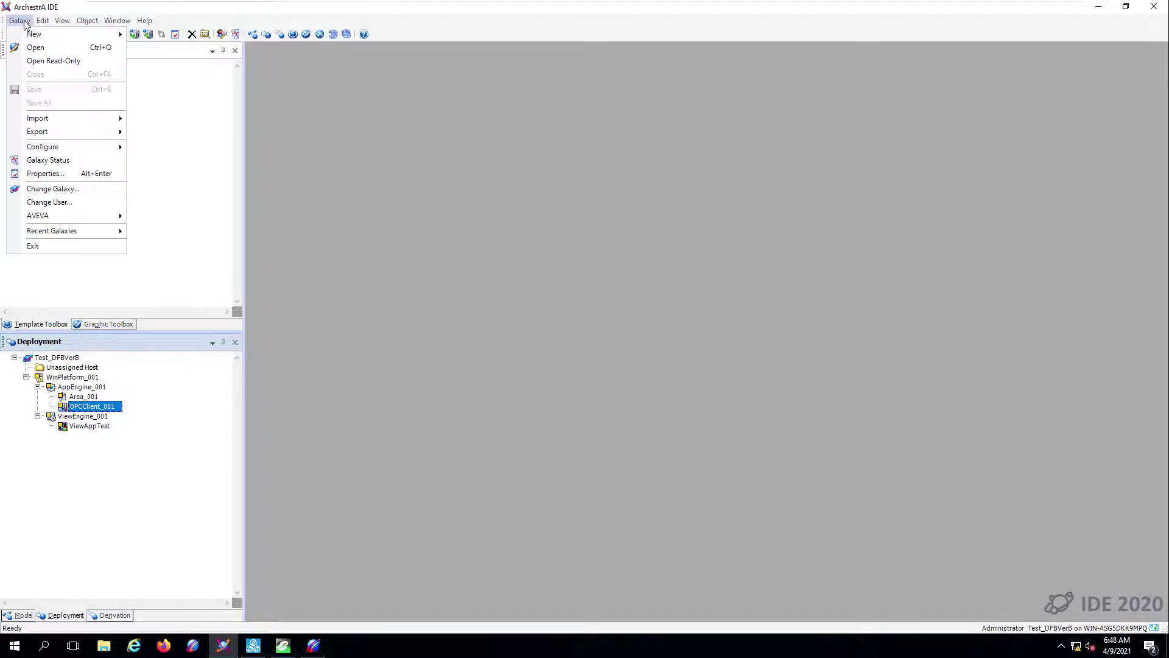
pyautogui.moveTo(65, 123)
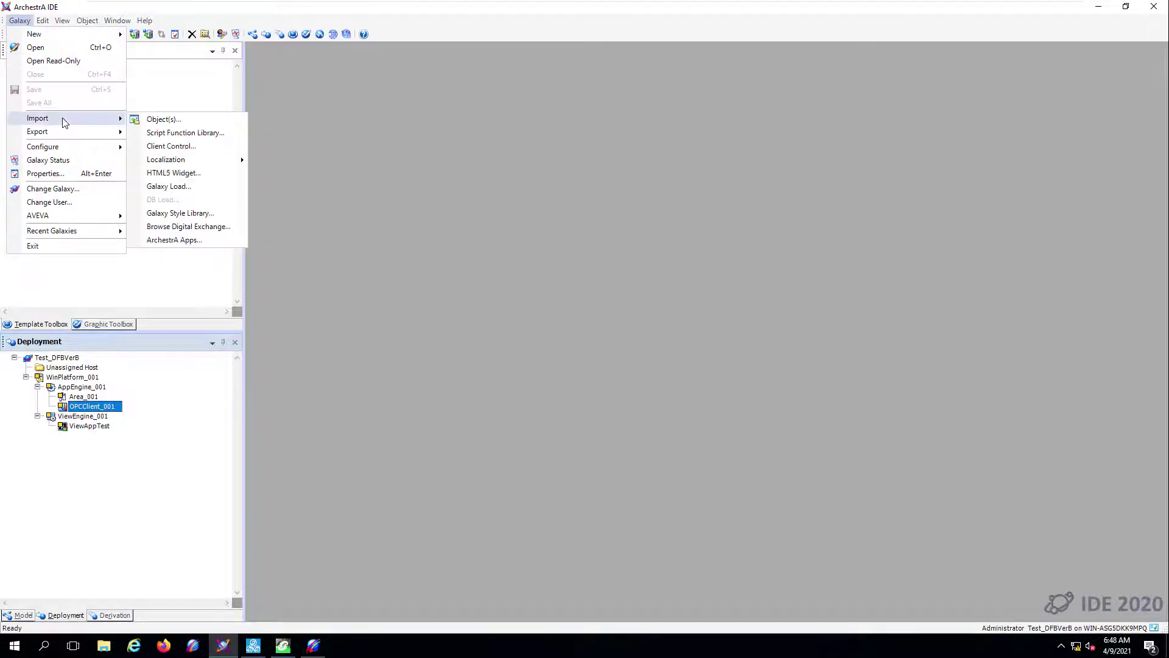
pyautogui.click(164, 120)
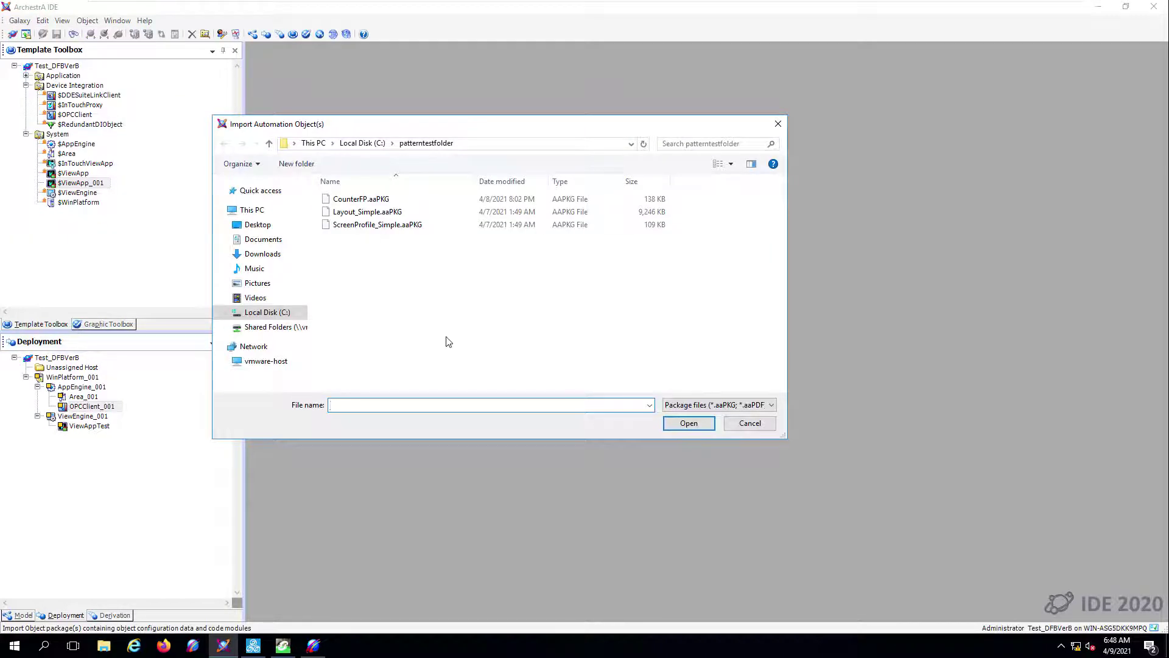
pyautogui.click(266, 313)
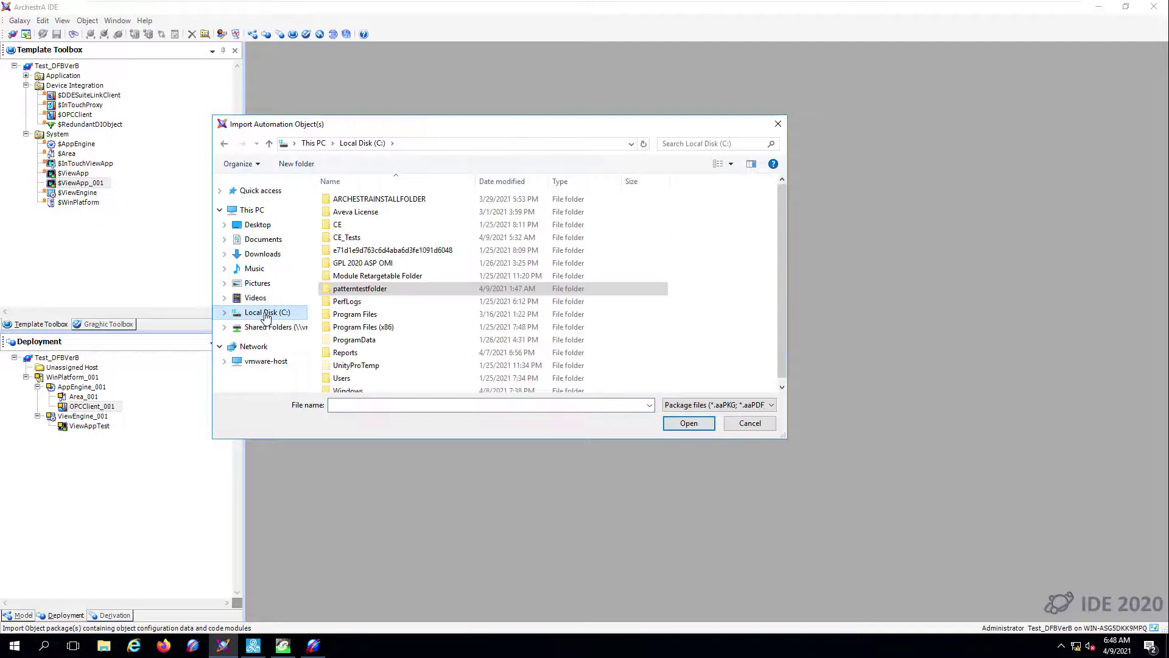
pyautogui.scroll(-1, 384, 360)
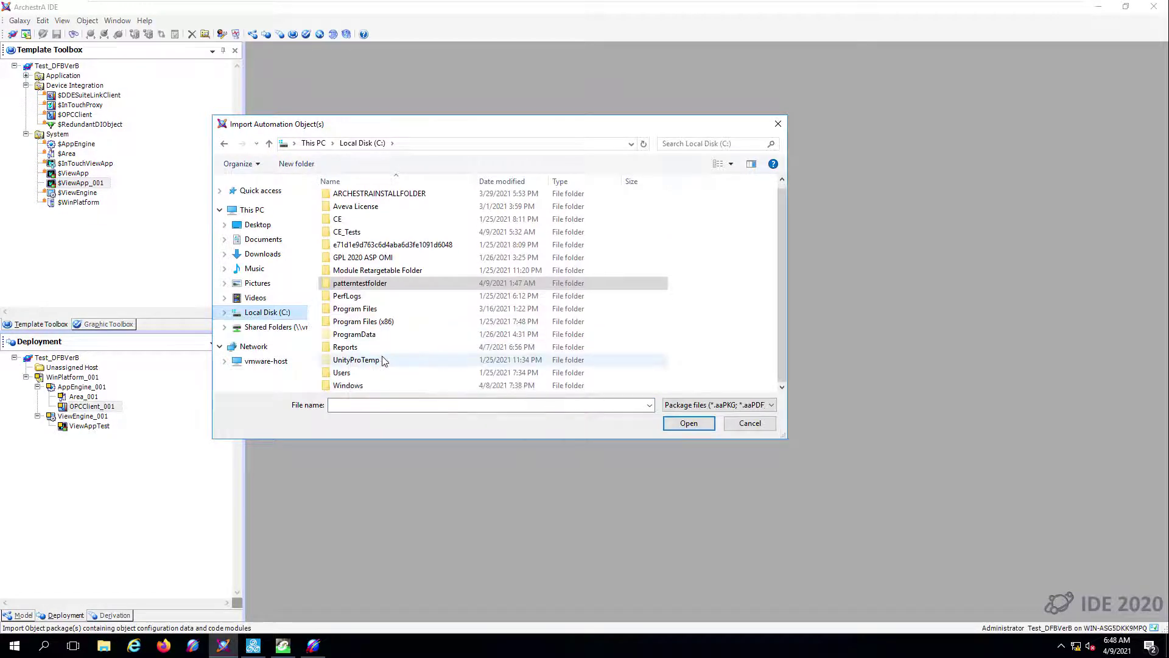
pyautogui.click(369, 335)
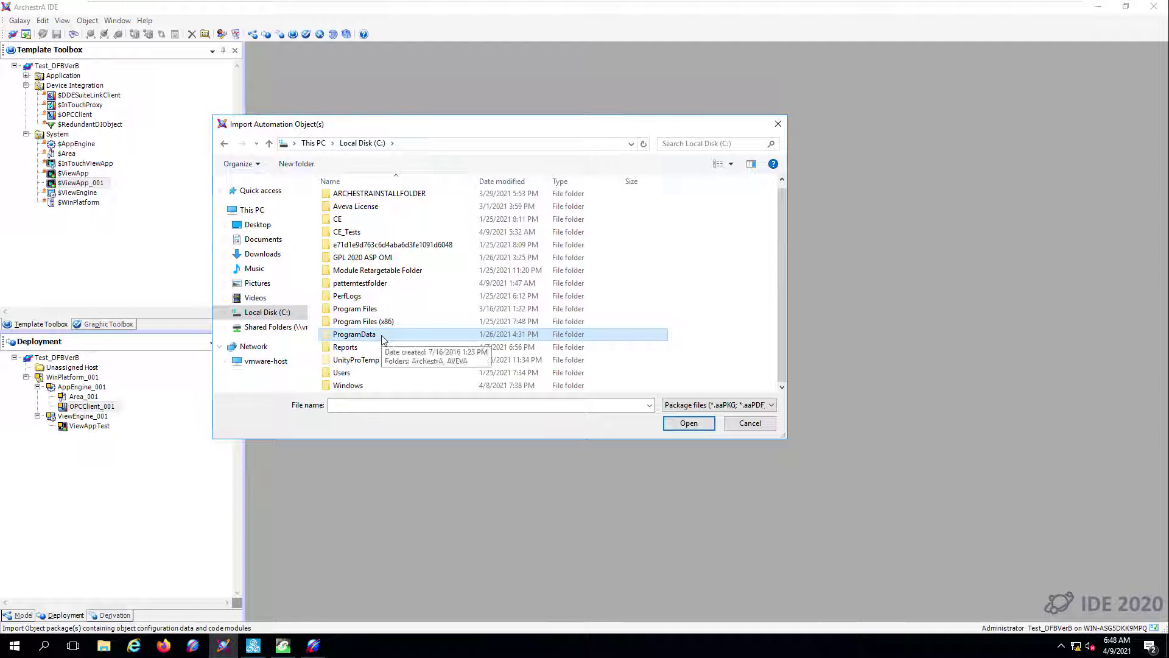
pyautogui.doubleClick(384, 335)
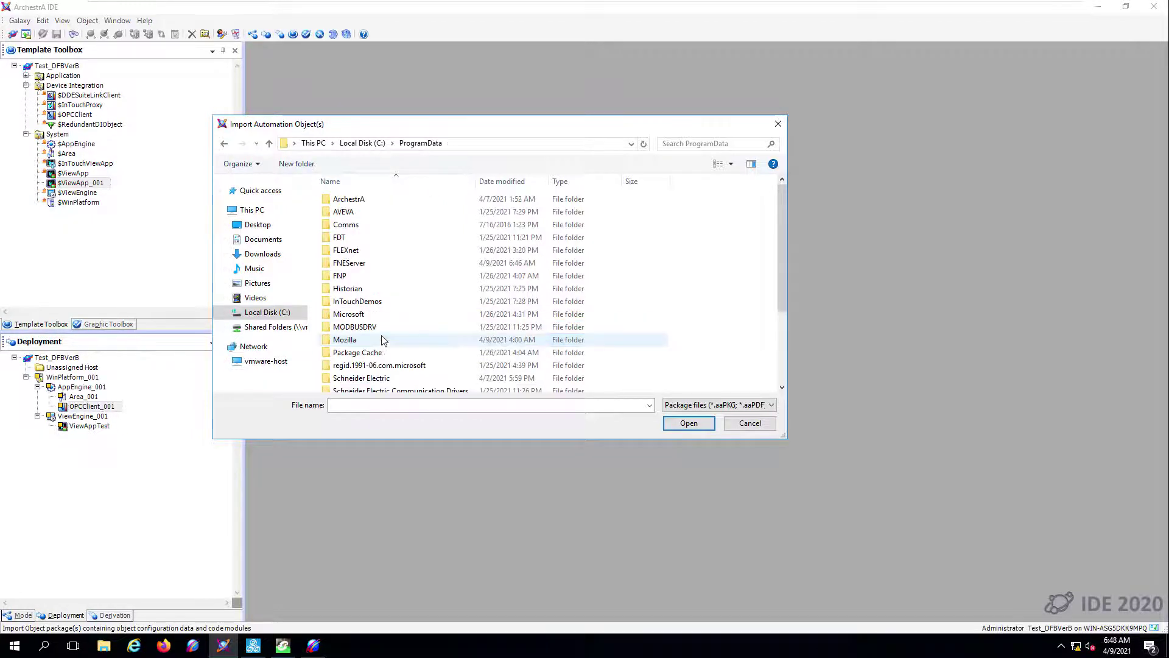
pyautogui.scroll(-5, 378, 337)
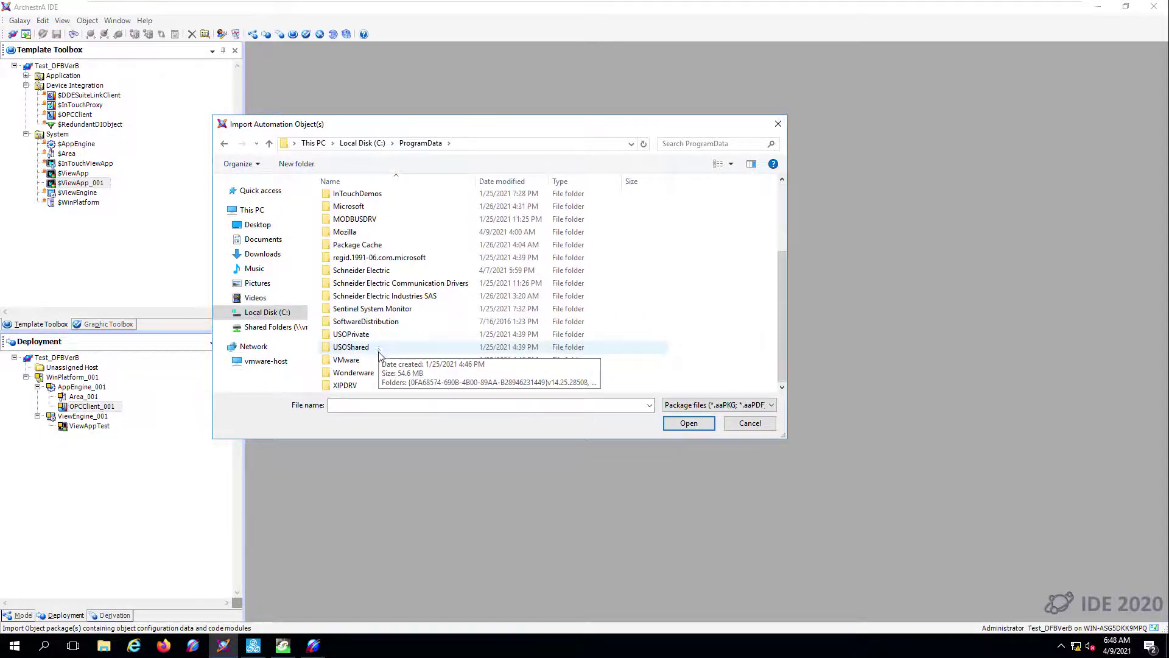
pyautogui.doubleClick(364, 270)
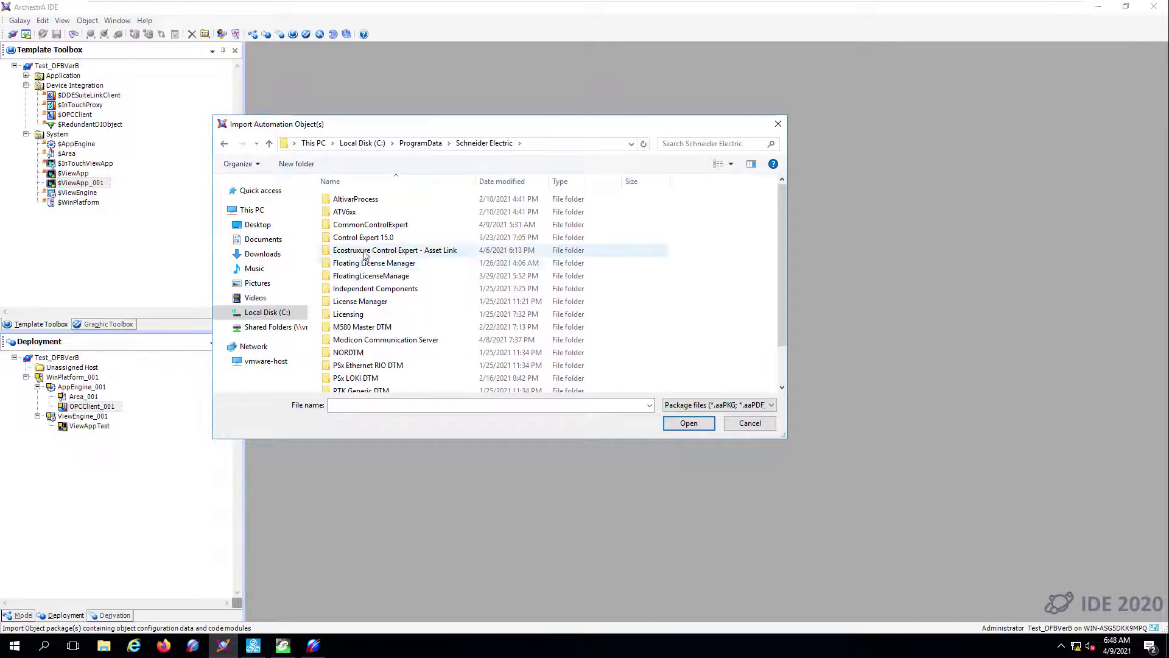
pyautogui.doubleClick(365, 250)
pyautogui.click(366, 200)
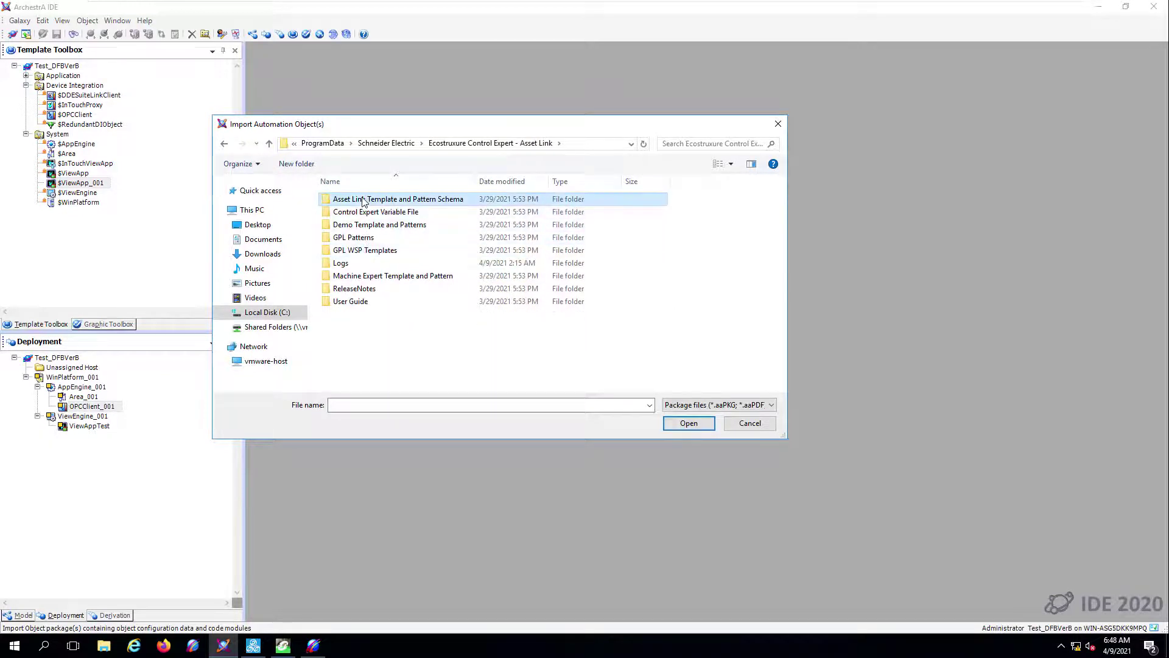
pyautogui.doubleClick(395, 201)
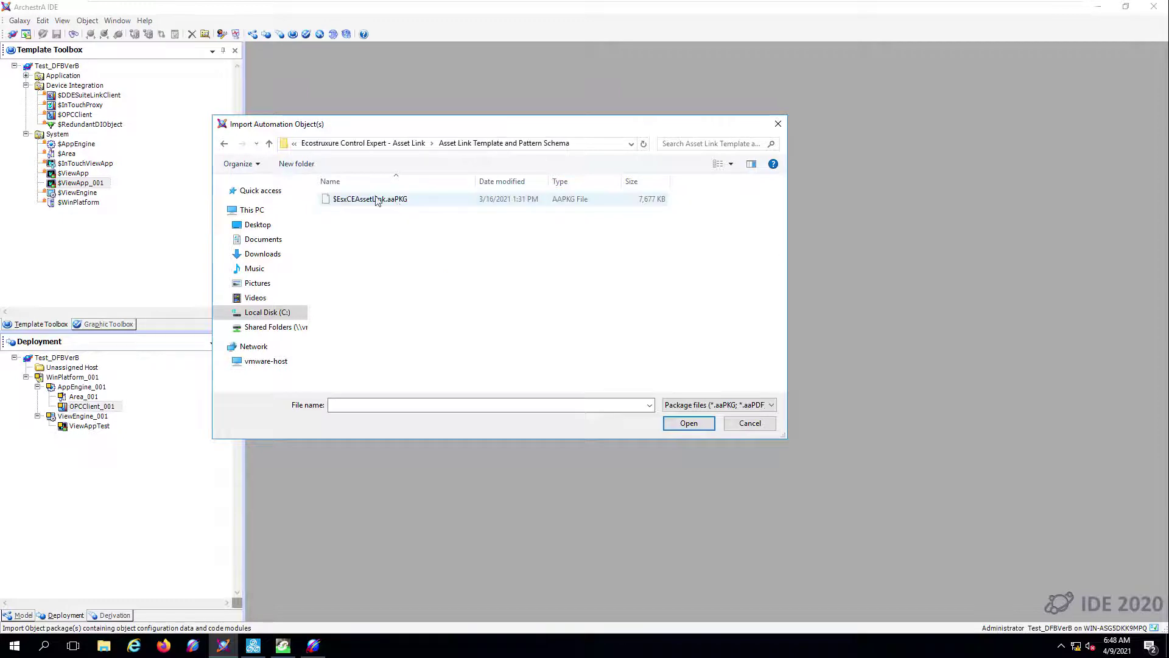
# - Import $EsxCEAssetLink.aaPKG with default import preferences and dismiss the report
pyautogui.click(364, 201)
pyautogui.click(686, 424)
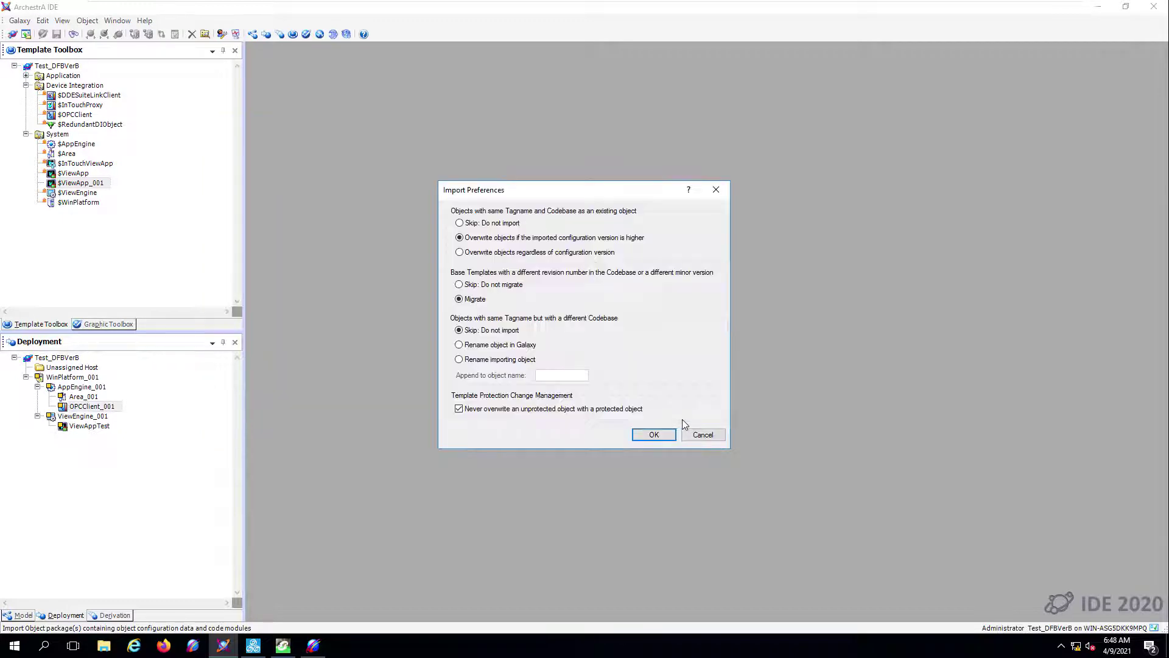
pyautogui.click(664, 436)
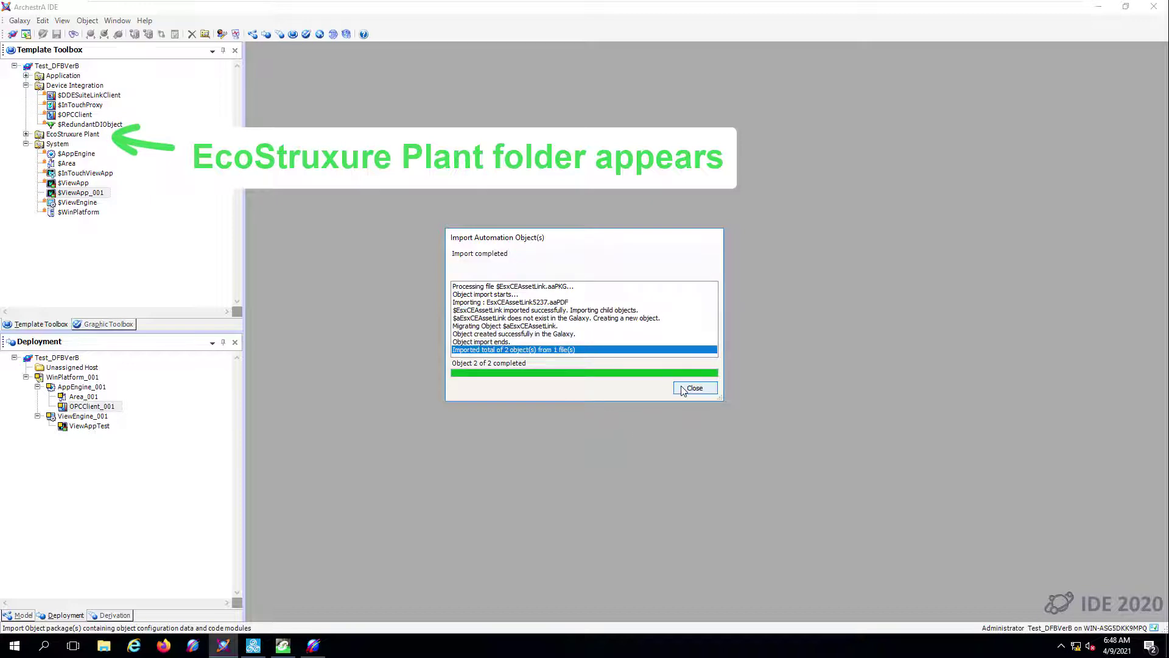
pyautogui.click(695, 388)
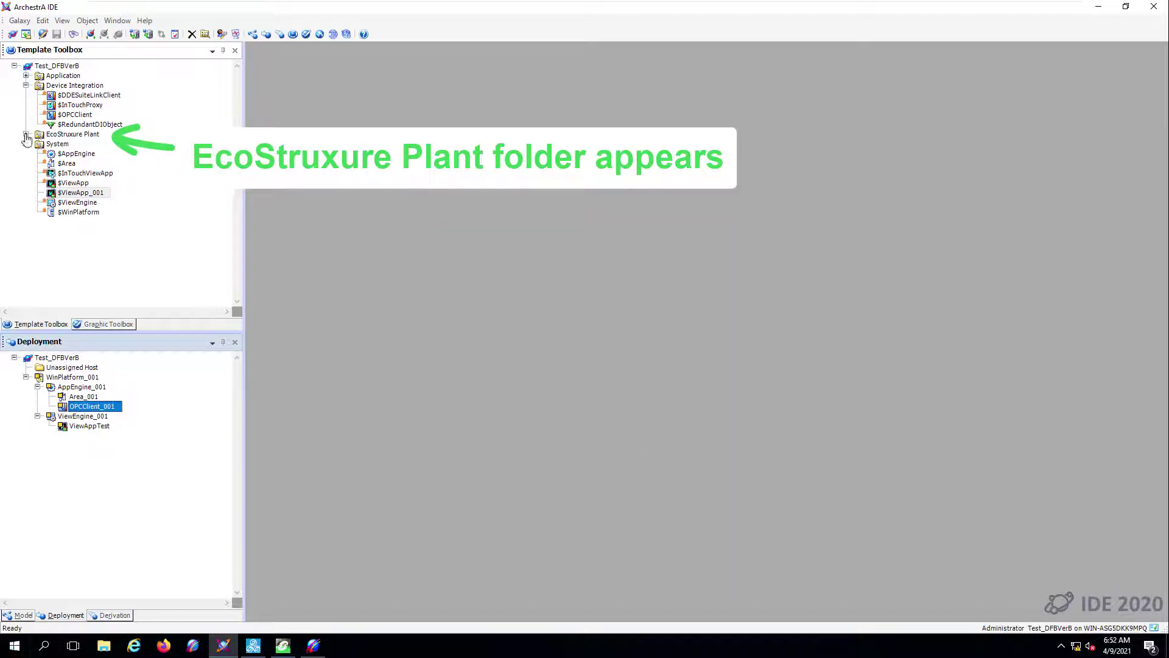
# - Expand the EcoStruxure Plant folder and open $aEsxCEAssetLink for editing
pyautogui.click(26, 134)
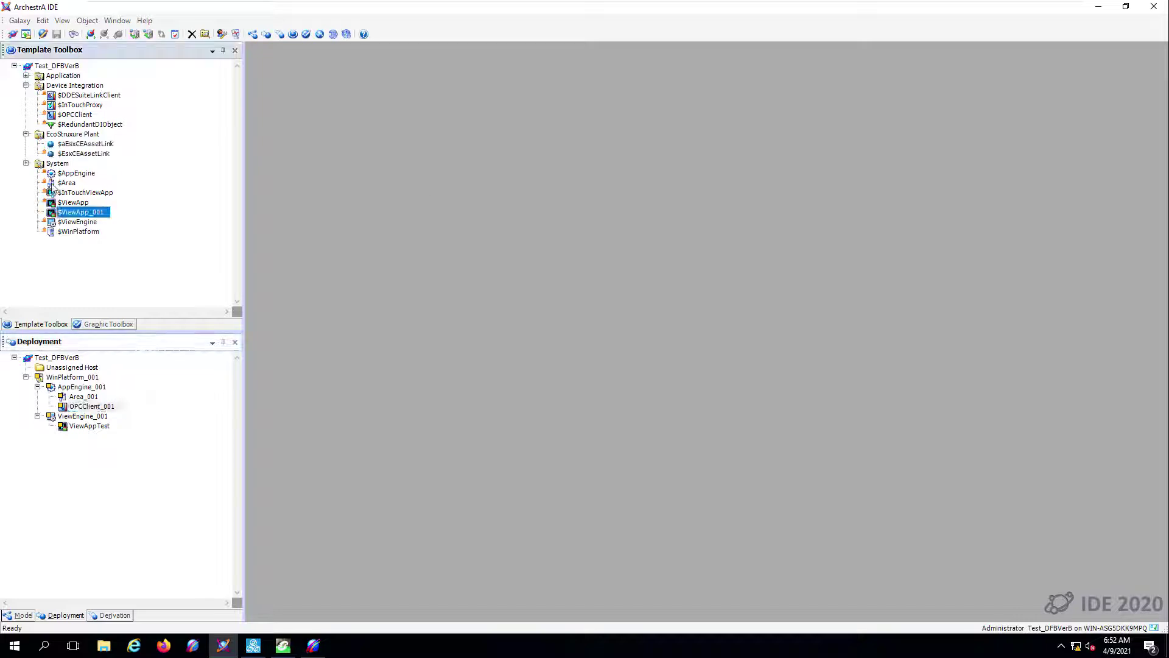
pyautogui.click(85, 145)
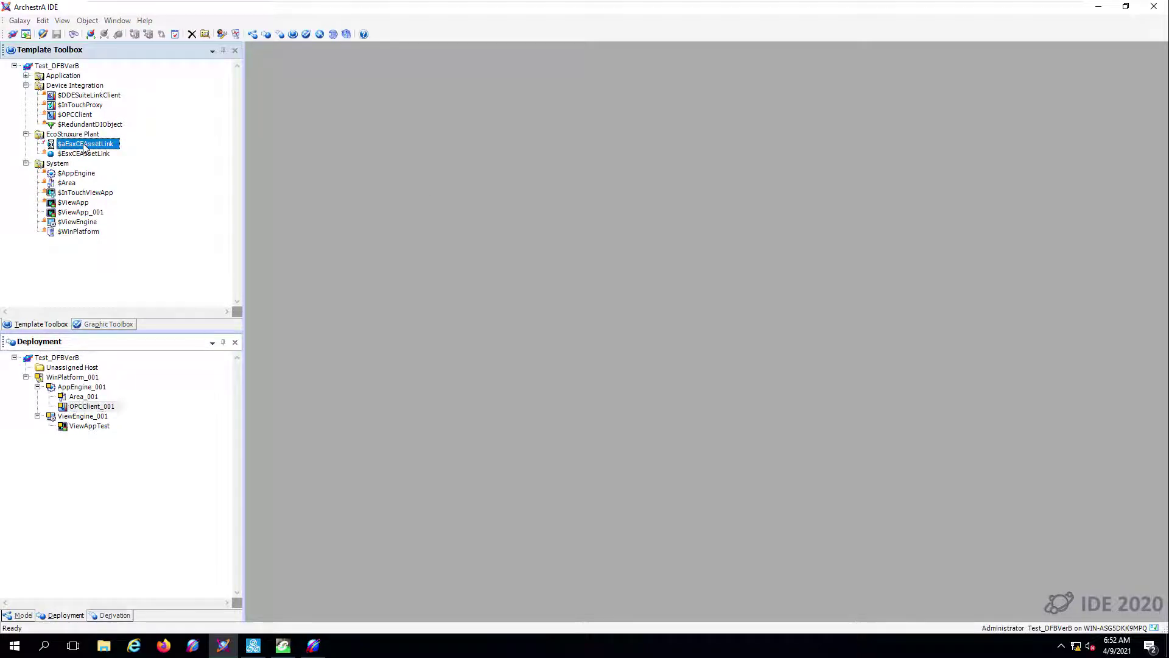
pyautogui.doubleClick(86, 146)
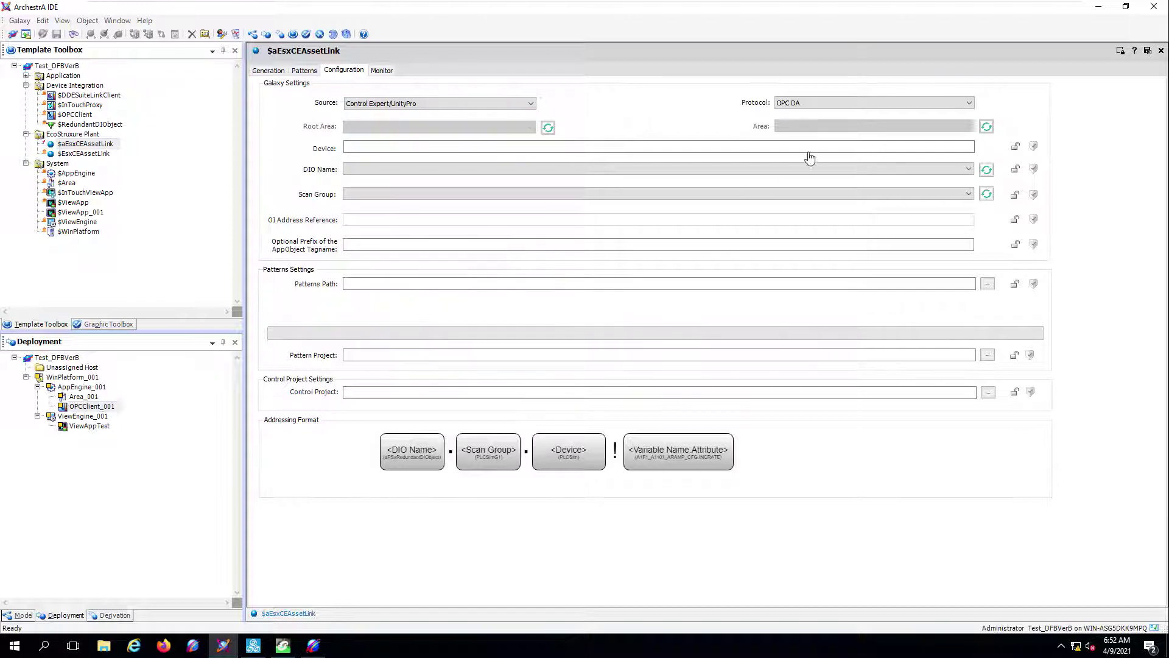
# - Set protocol to OPC UA, device M580, DIO name OPCClient_001 and scan group SG1
pyautogui.click(841, 106)
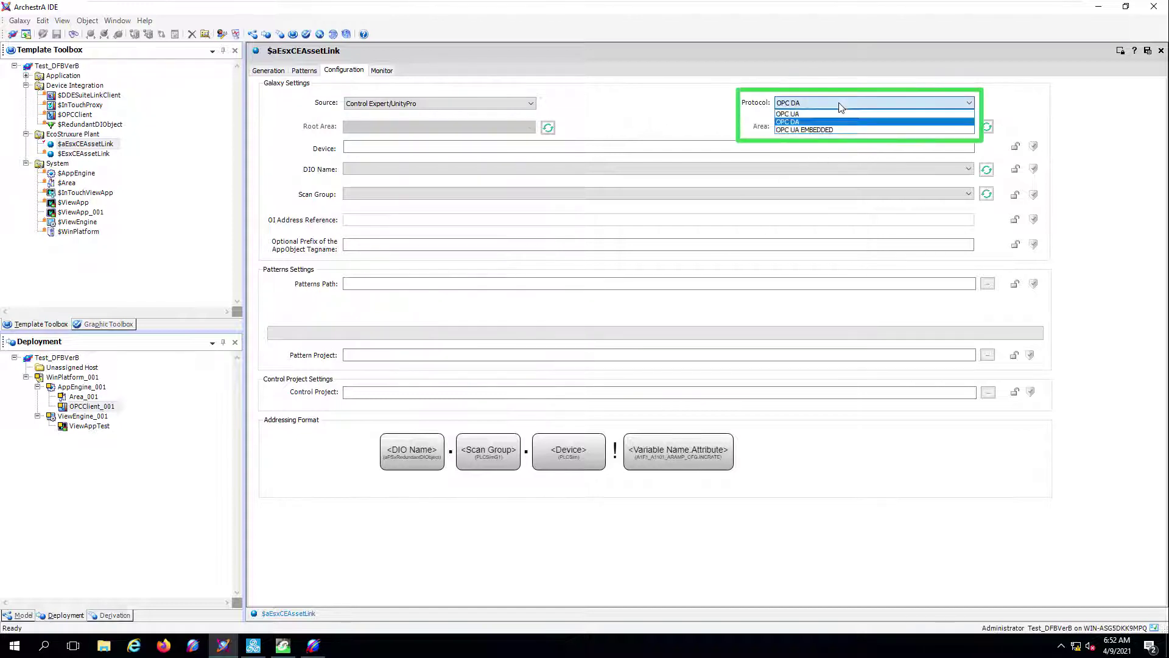
pyautogui.click(807, 119)
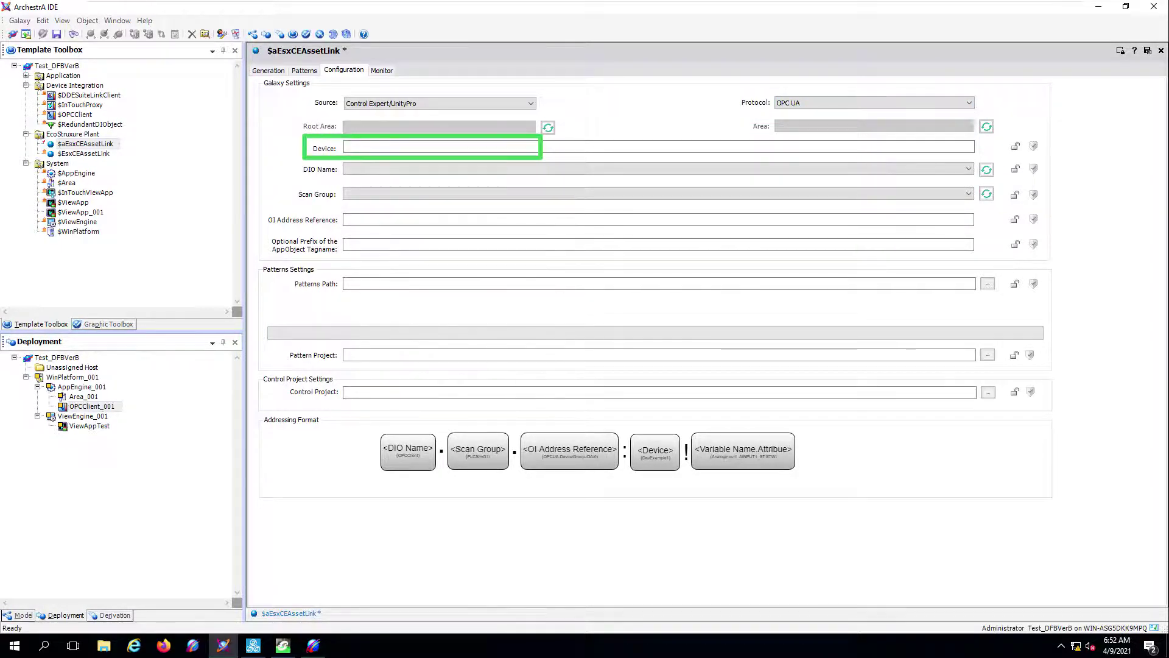
pyautogui.click(416, 147)
pyautogui.click(416, 147)
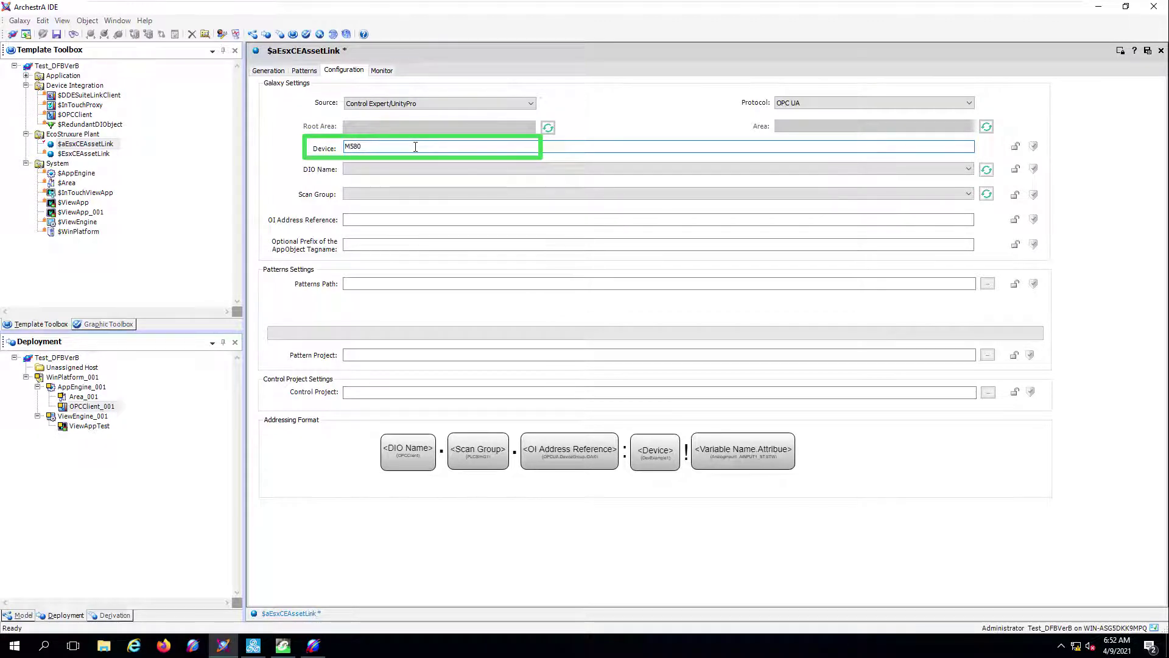
pyautogui.click(400, 169)
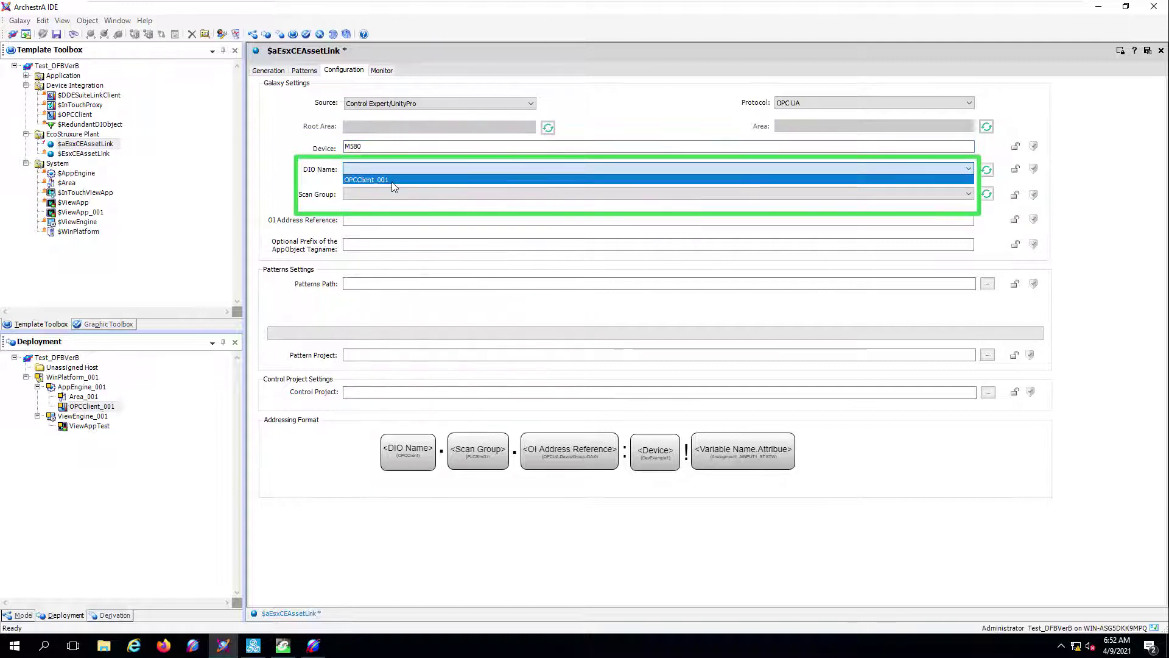
pyautogui.click(392, 179)
pyautogui.click(387, 195)
pyautogui.click(368, 206)
# - Paste MCS_Connection.DeviceGroup./DA/0 as the OI Address Reference and check it
pyautogui.click(368, 218)
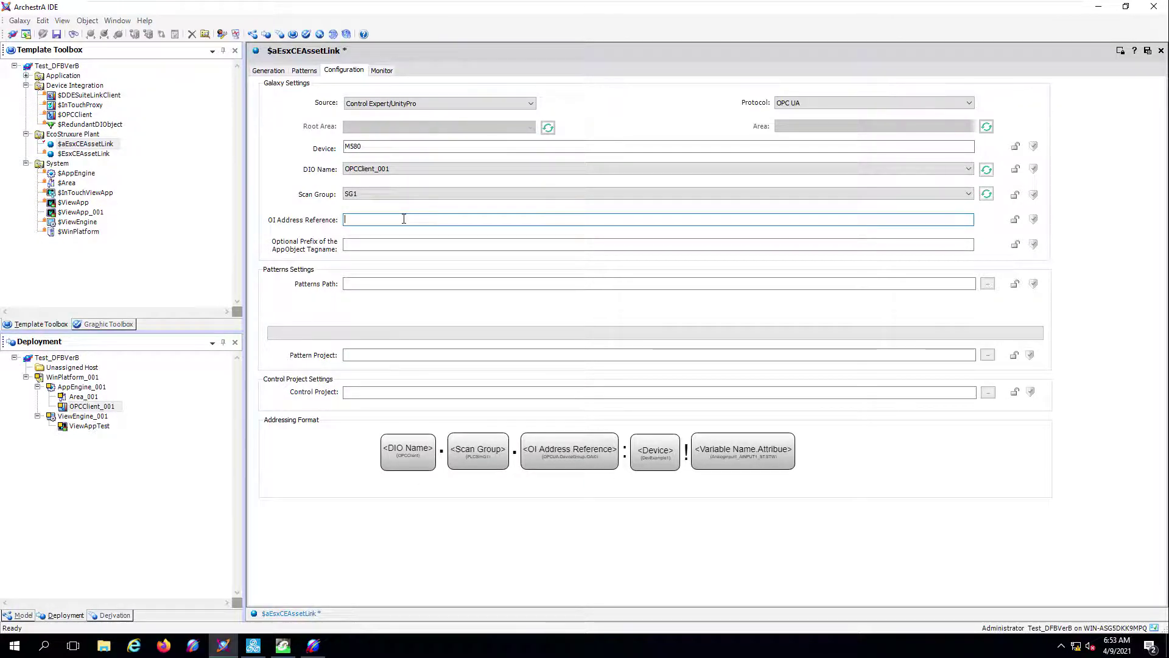
pyautogui.write('MCS_Connection.DeviceGroup./DA/0')
pyautogui.moveTo(425, 219); pyautogui.dragTo(356, 216)
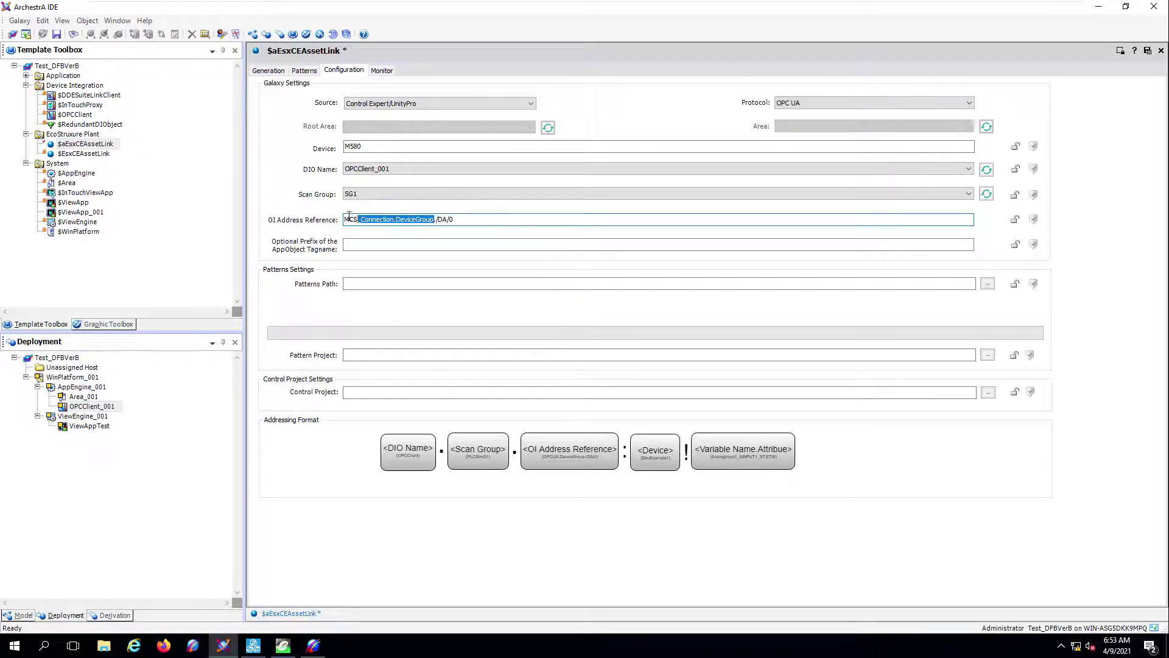
pyautogui.click(472, 221)
pyautogui.moveTo(455, 221); pyautogui.dragTo(430, 219)
pyautogui.click(463, 220)
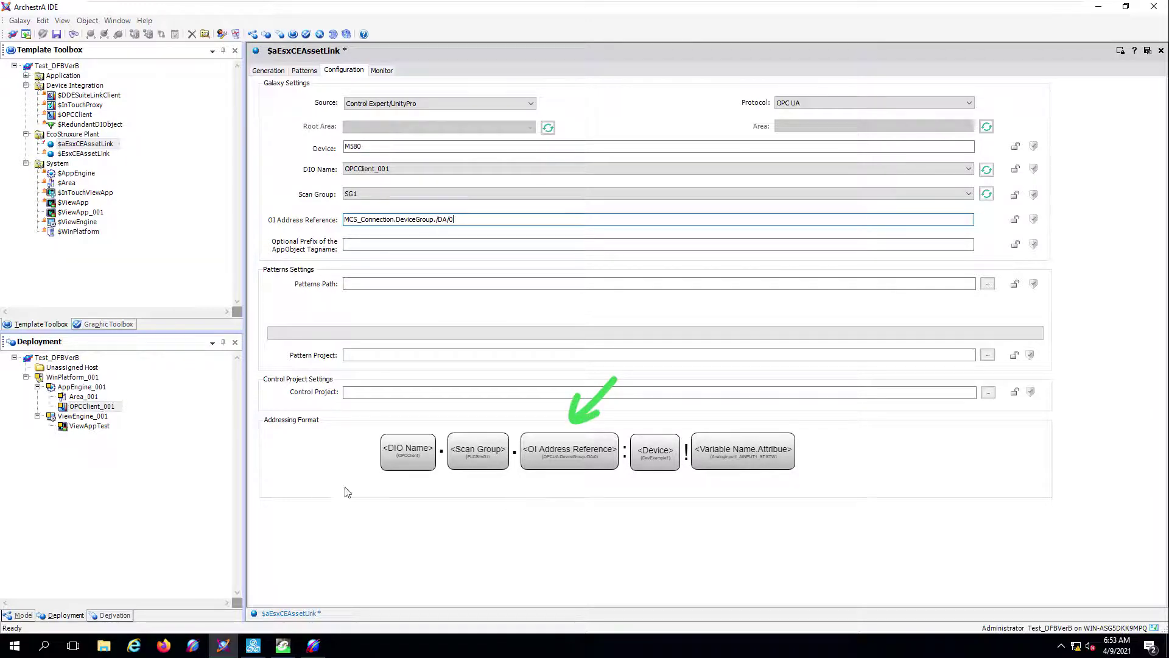
# - Load patterns from C:\patterntestfolder and pick C:\CE_Tests\Variables.XSY as the Pattern Project
pyautogui.click(988, 284)
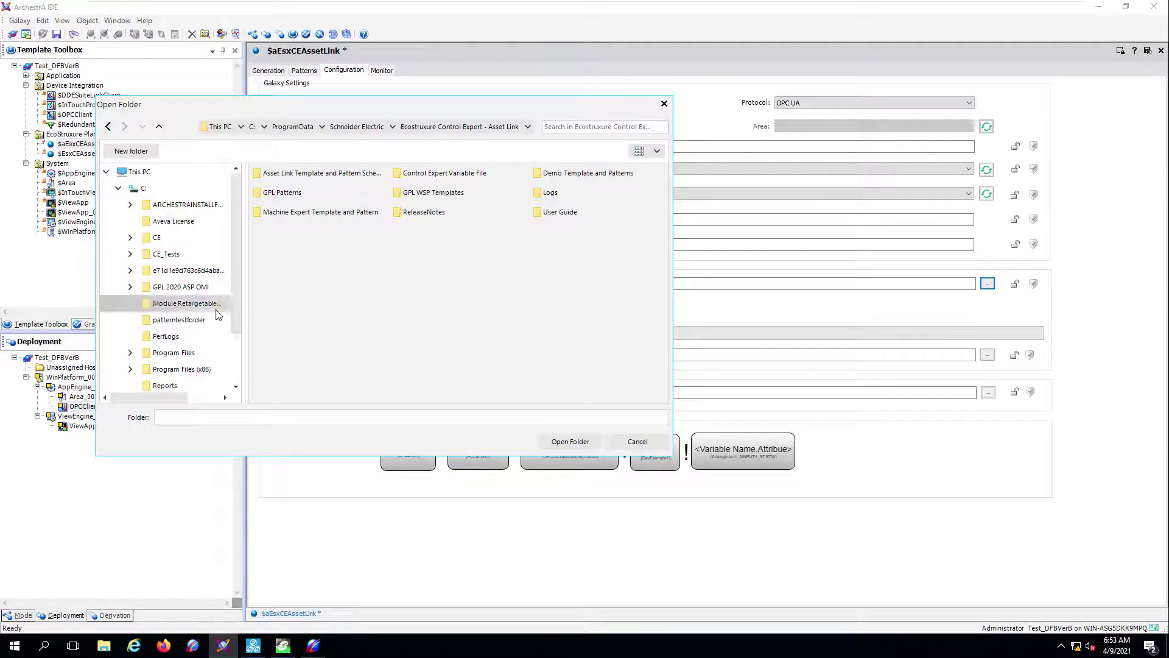
pyautogui.click(179, 320)
pyautogui.click(570, 441)
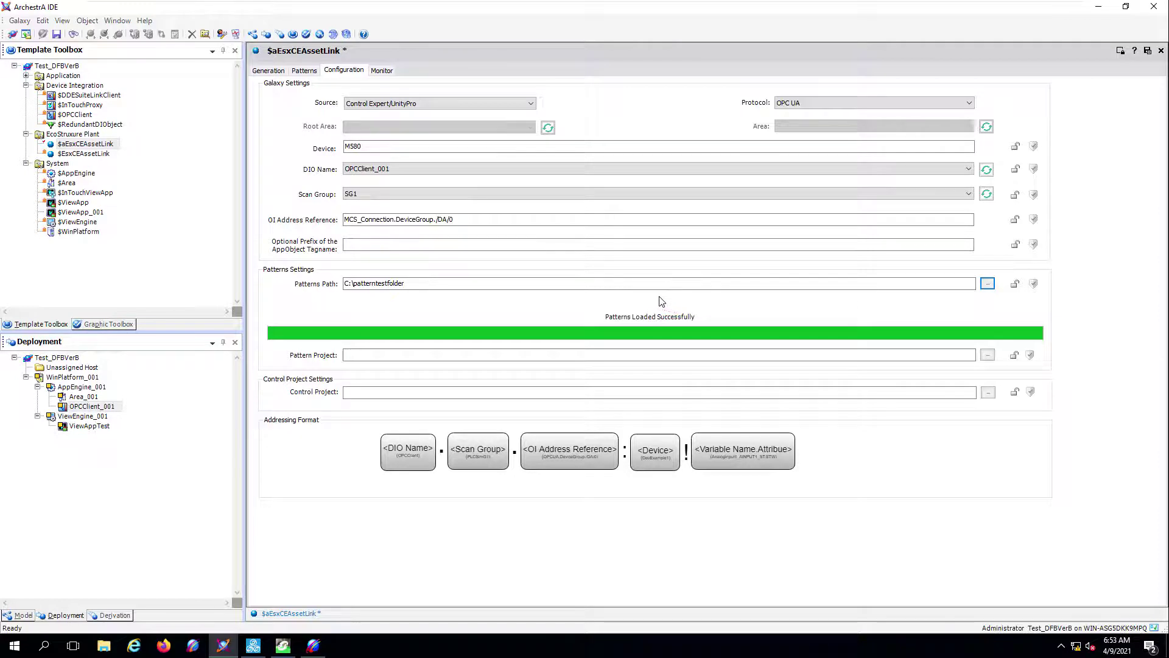
pyautogui.click(987, 355)
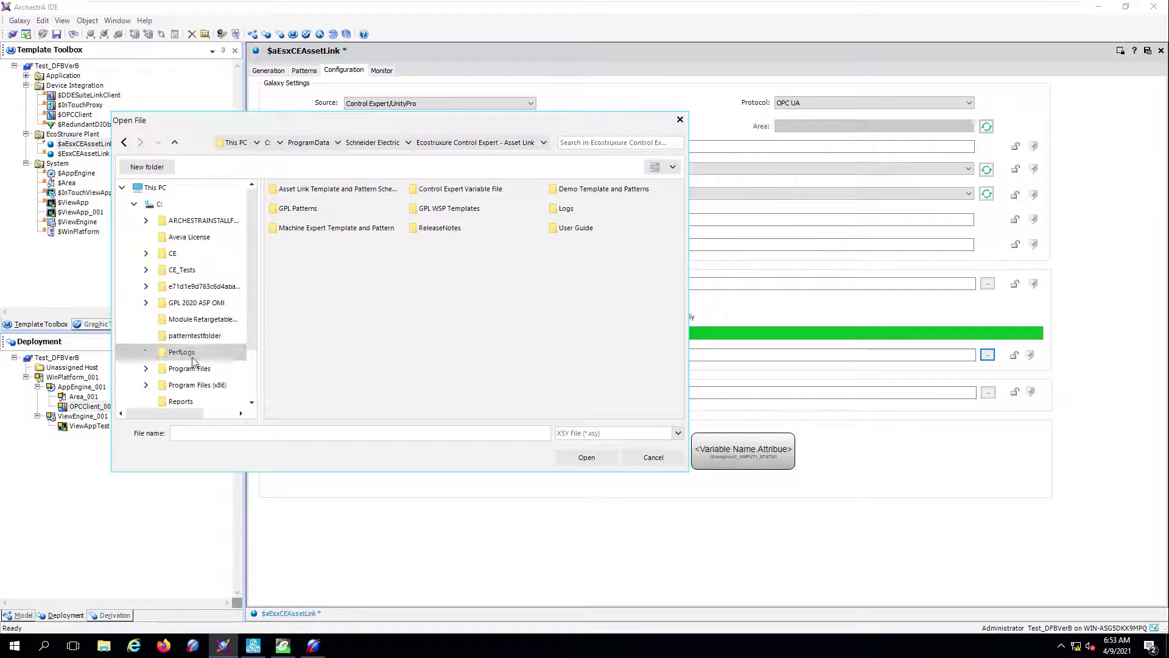
pyautogui.click(190, 276)
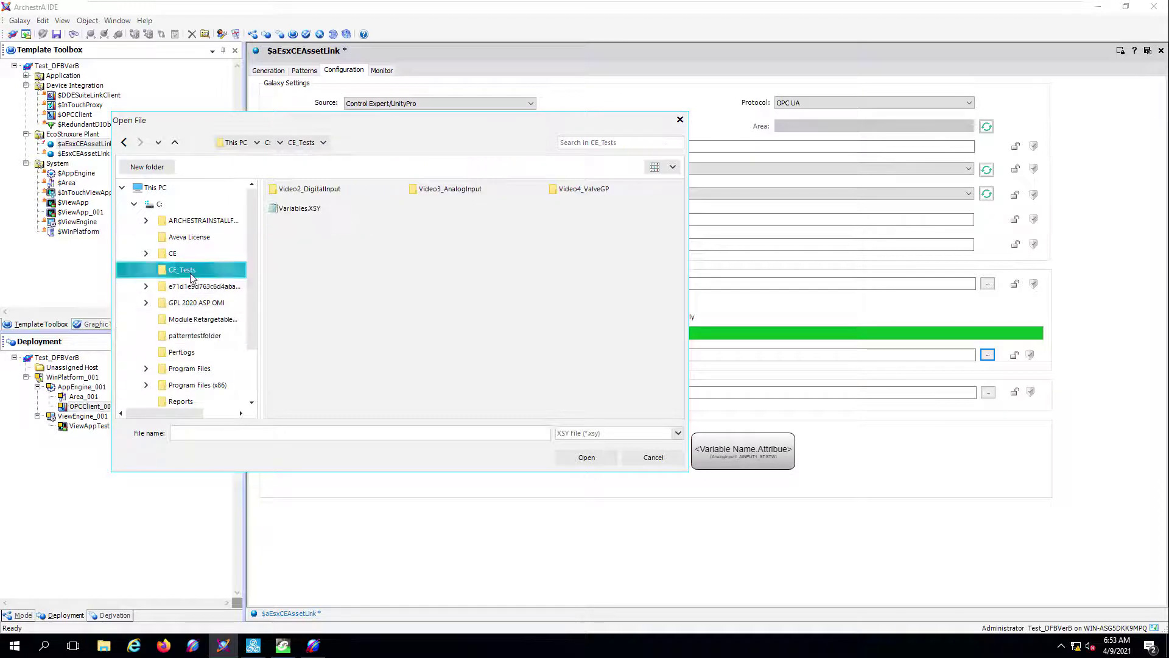
pyautogui.click(300, 208)
# - Copy the Pattern Project path into Control Project and change both extensions to lowercase .xsy
pyautogui.click(584, 458)
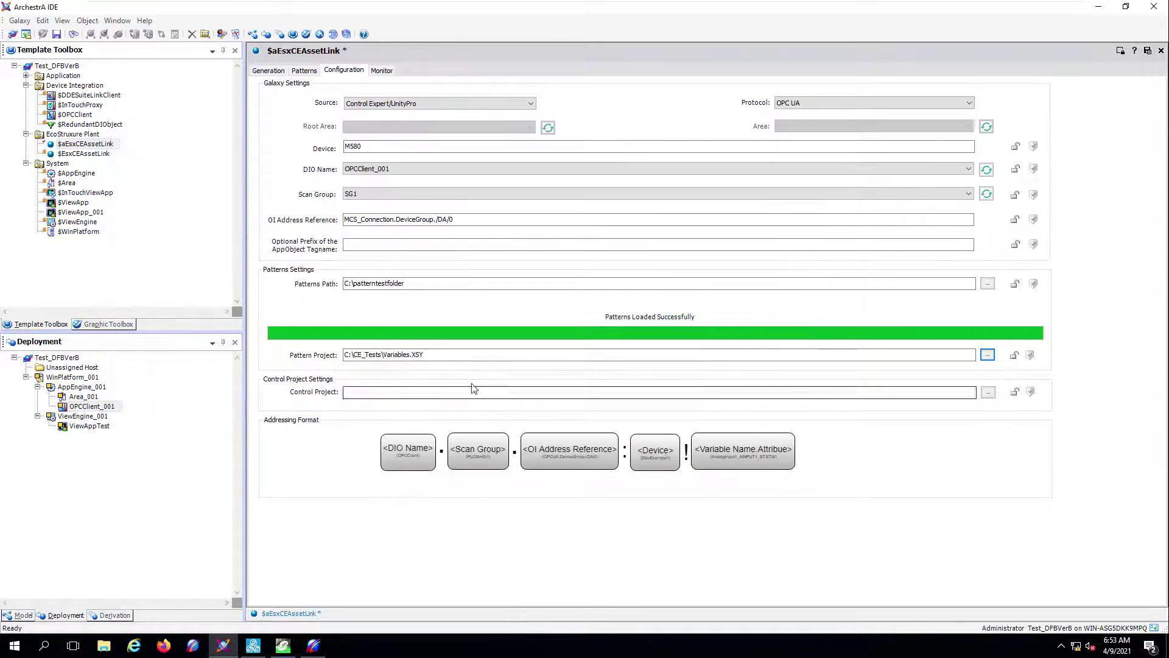
pyautogui.moveTo(427, 355); pyautogui.dragTo(316, 364)
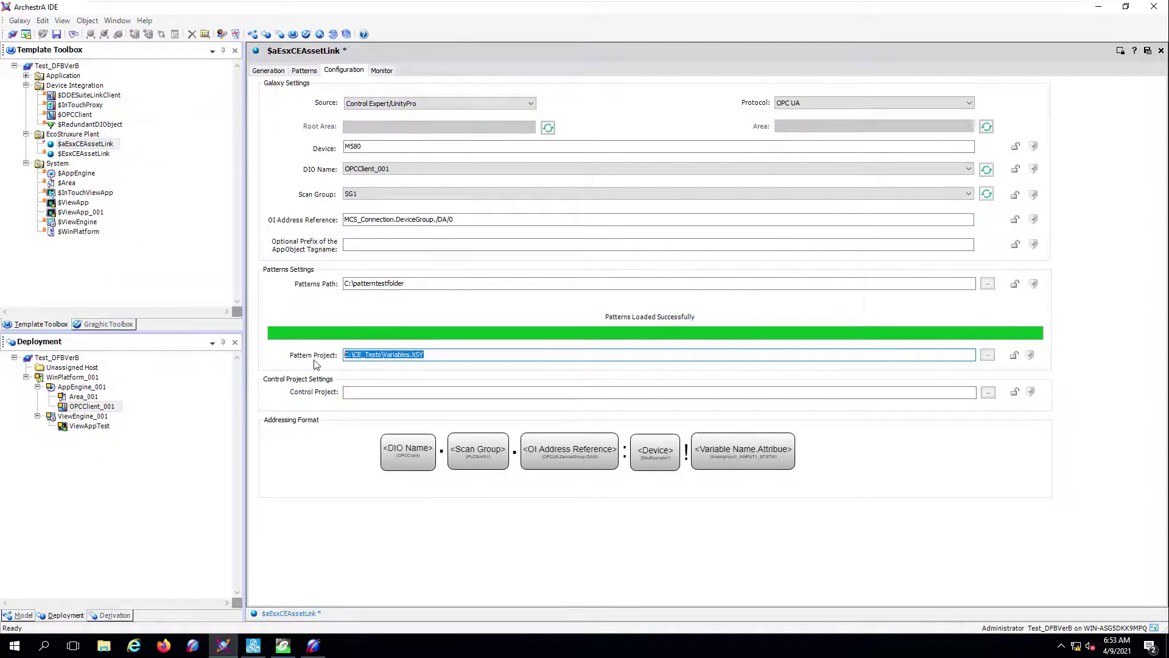
pyautogui.click(380, 391)
pyautogui.write('C:\\CE_Tests\\Variables.XSY')
pyautogui.click(444, 356)
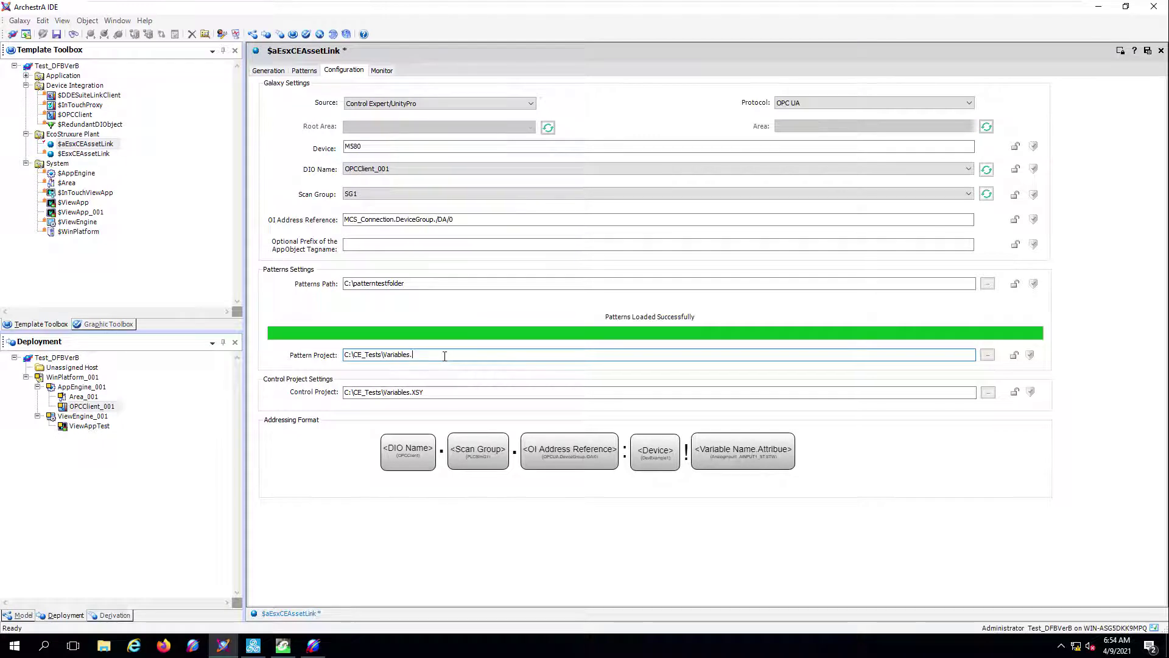
pyautogui.write('xsy')
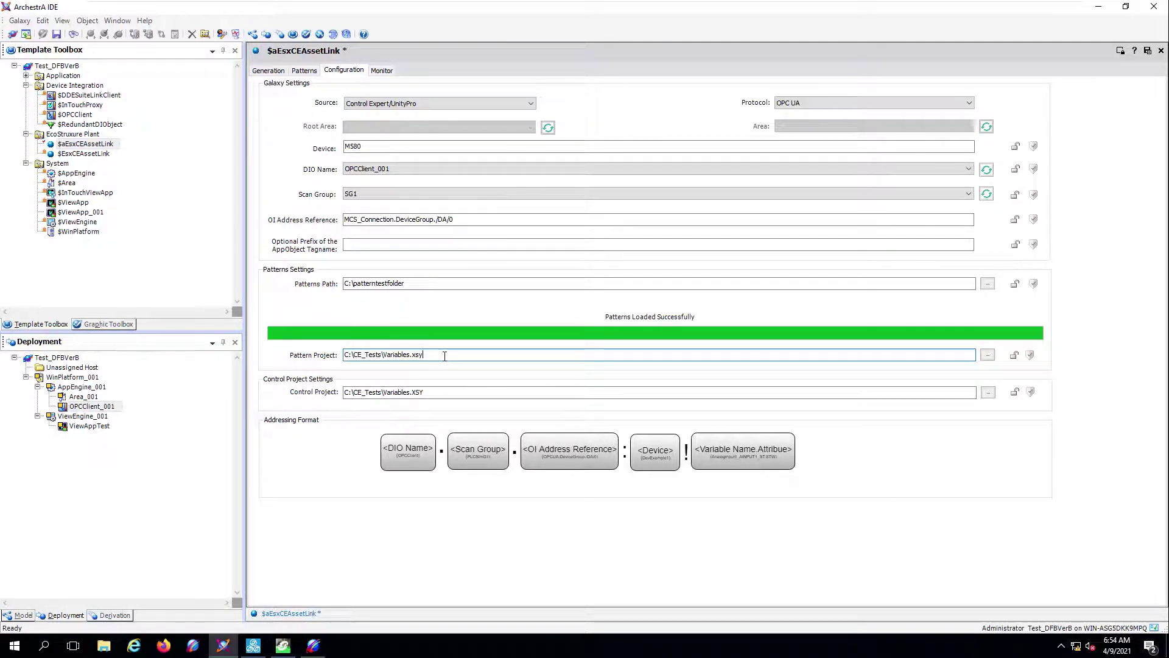
pyautogui.click(445, 396)
pyautogui.press('BackSpace')
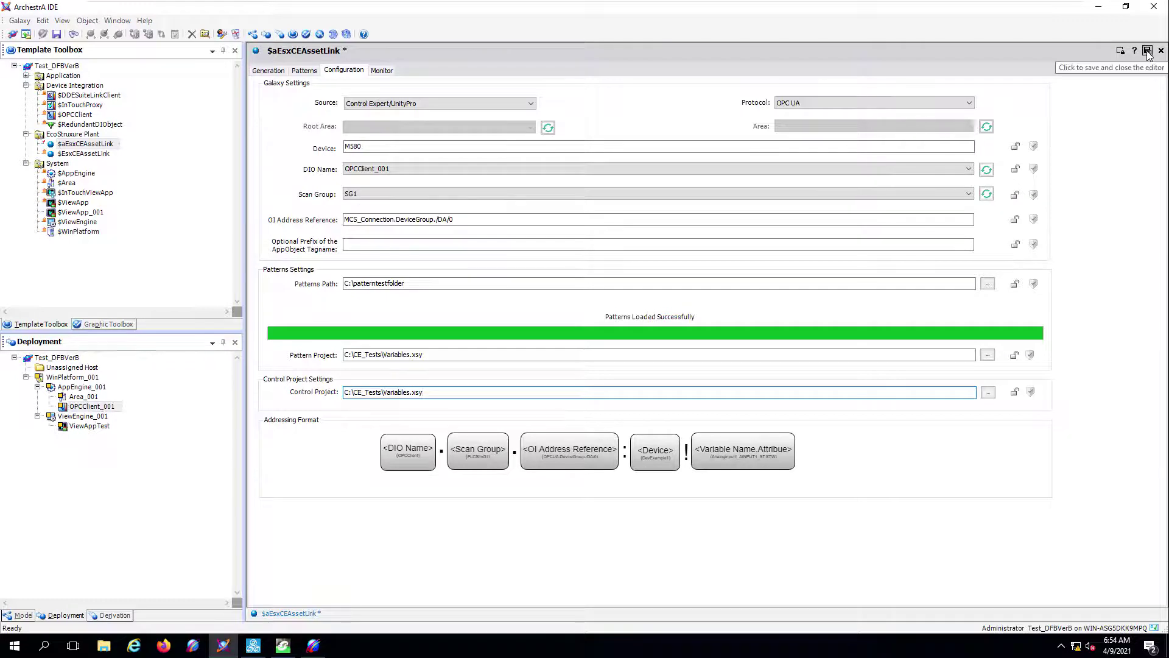
# - Save and close $aEsxCEAssetLink, check it in without a comment, and close the report
pyautogui.click(1148, 52)
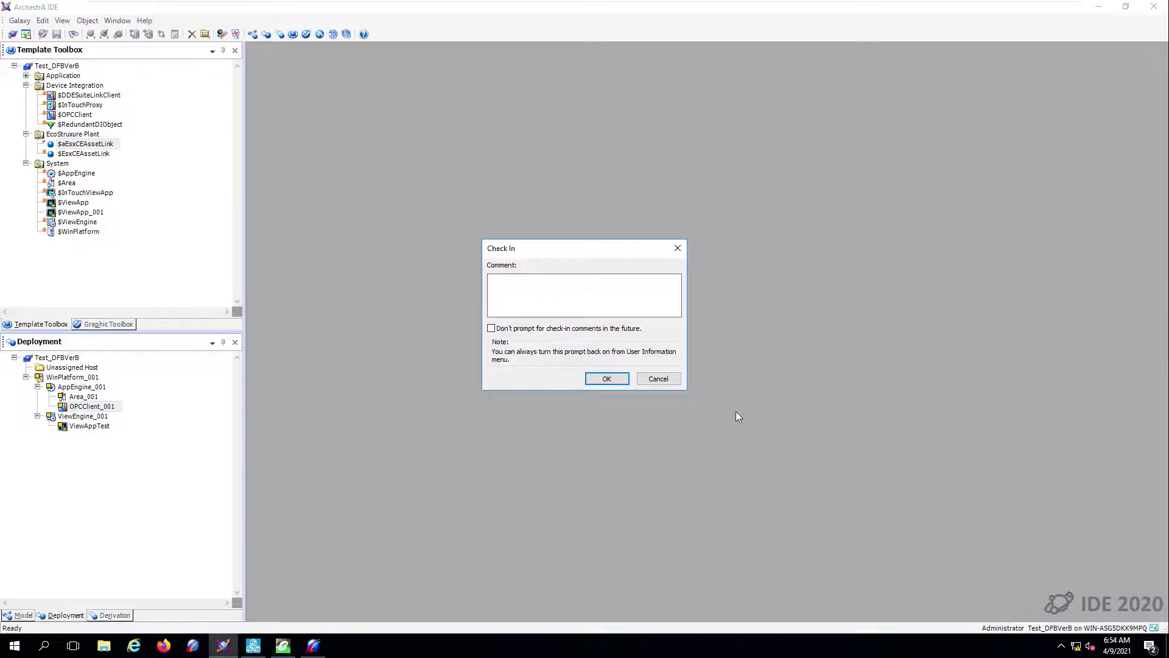
pyautogui.click(605, 382)
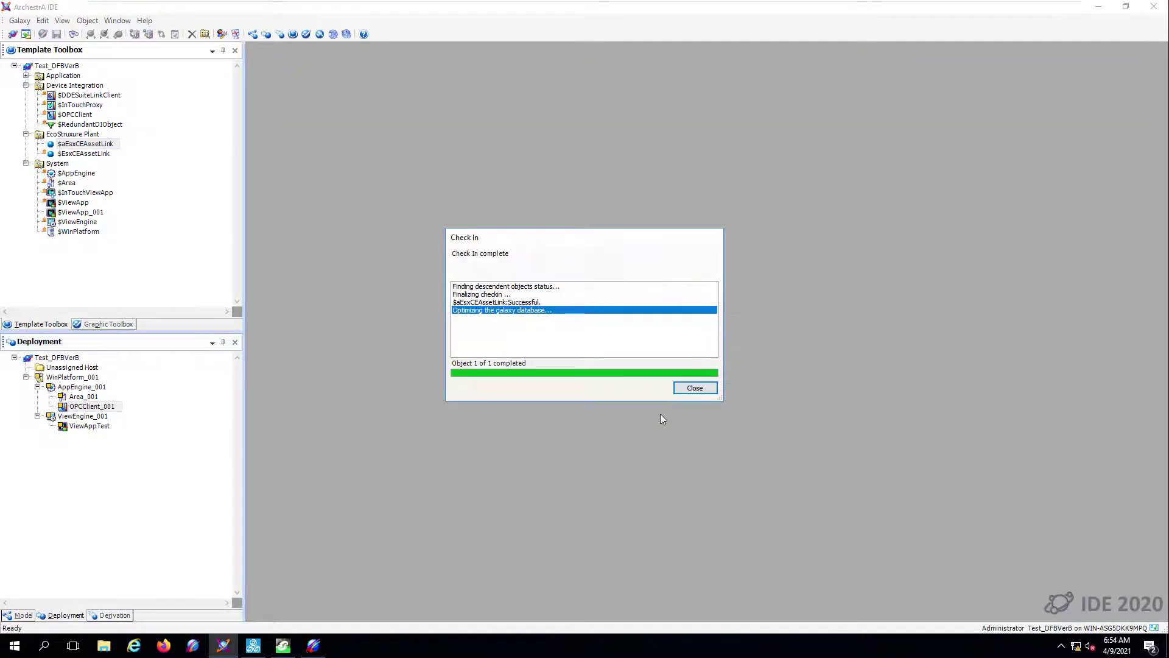
pyautogui.click(694, 388)
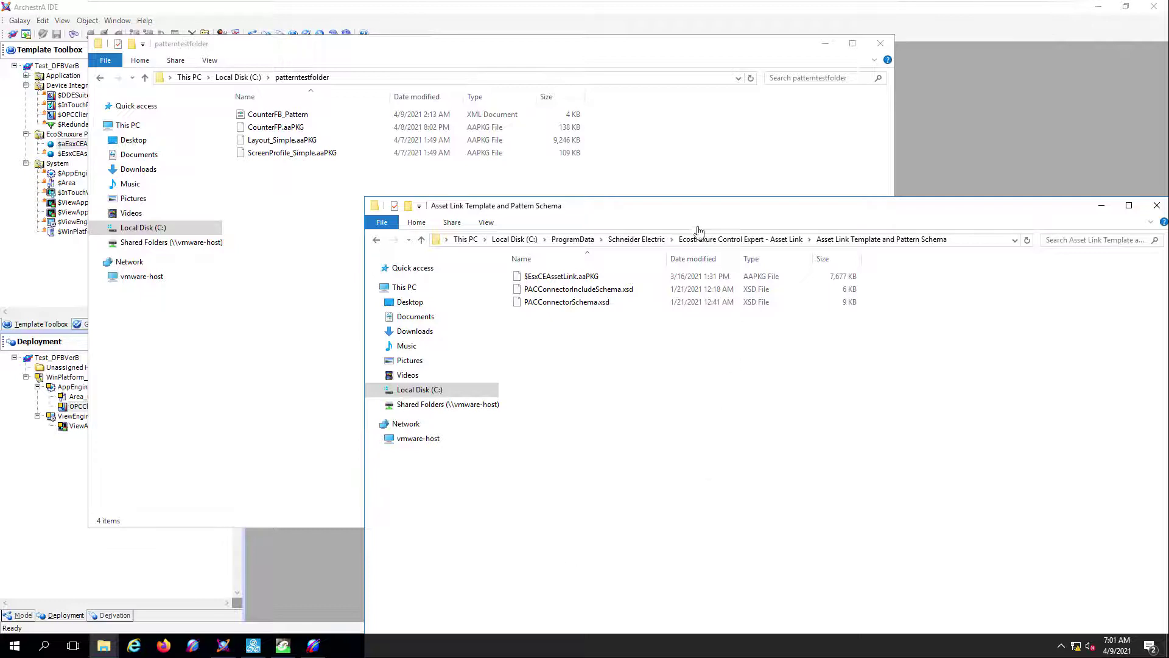
# - Copy PACConnectorIncludeSchema.xsd and PACConnectorSchema.xsd from the Asset Link schema folder
pyautogui.click(962, 245)
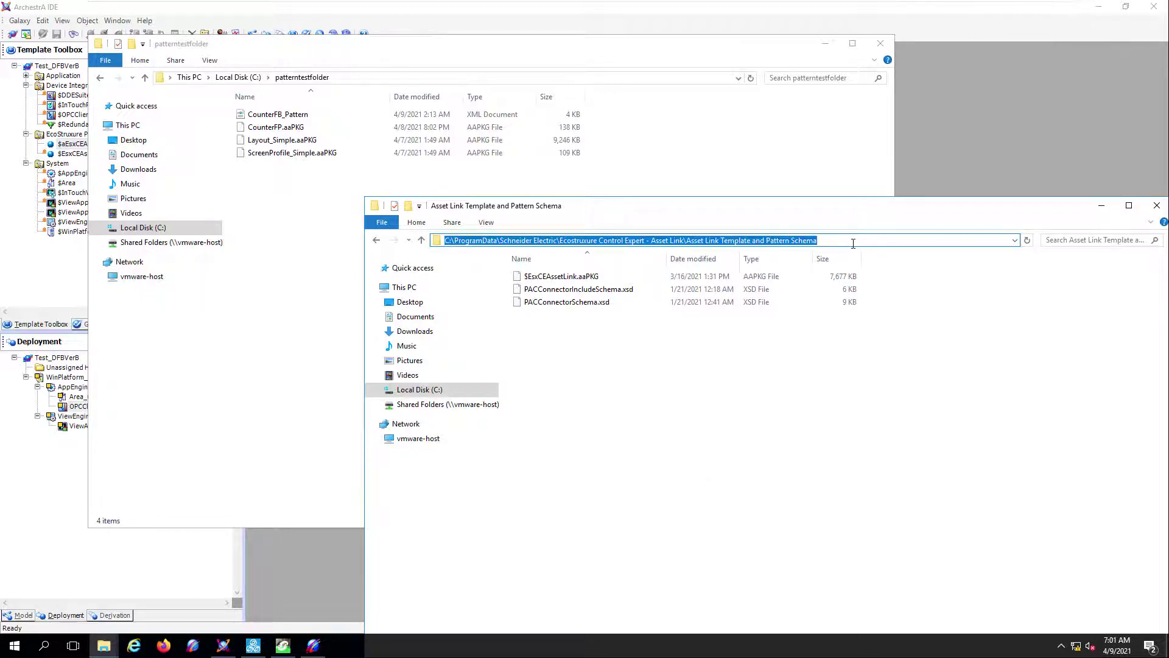
pyautogui.click(571, 303)
pyautogui.hotkey('shift', 'Up')
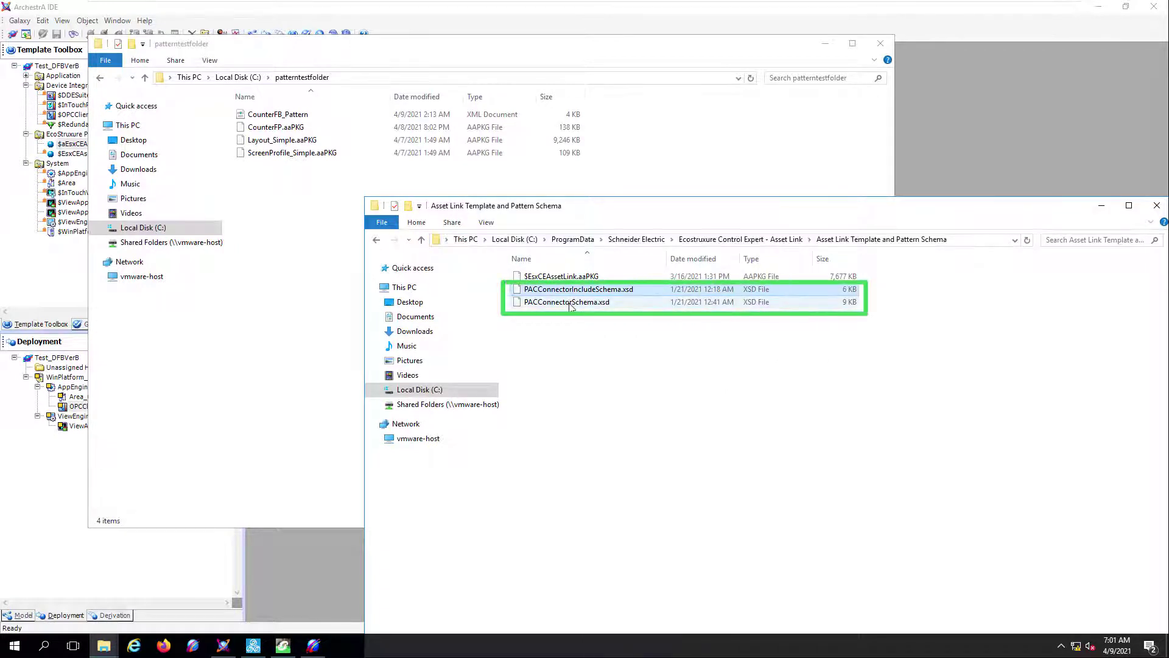
pyautogui.keyDown('shift'); pyautogui.click(571, 304); pyautogui.keyUp('shift')
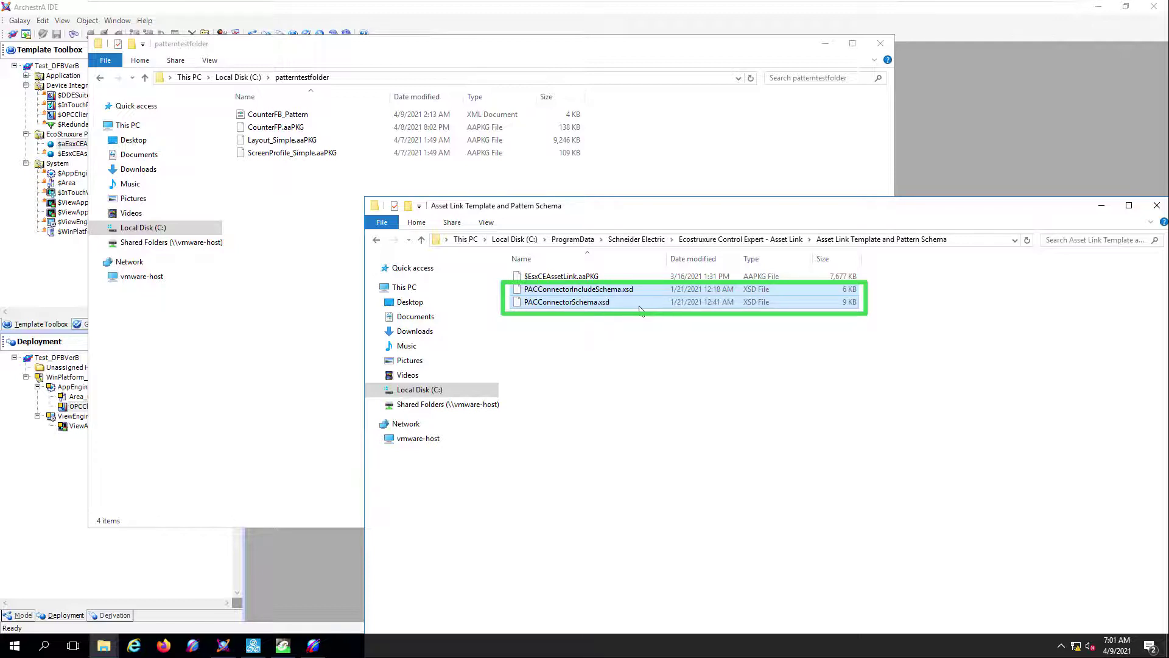
pyautogui.click(967, 243)
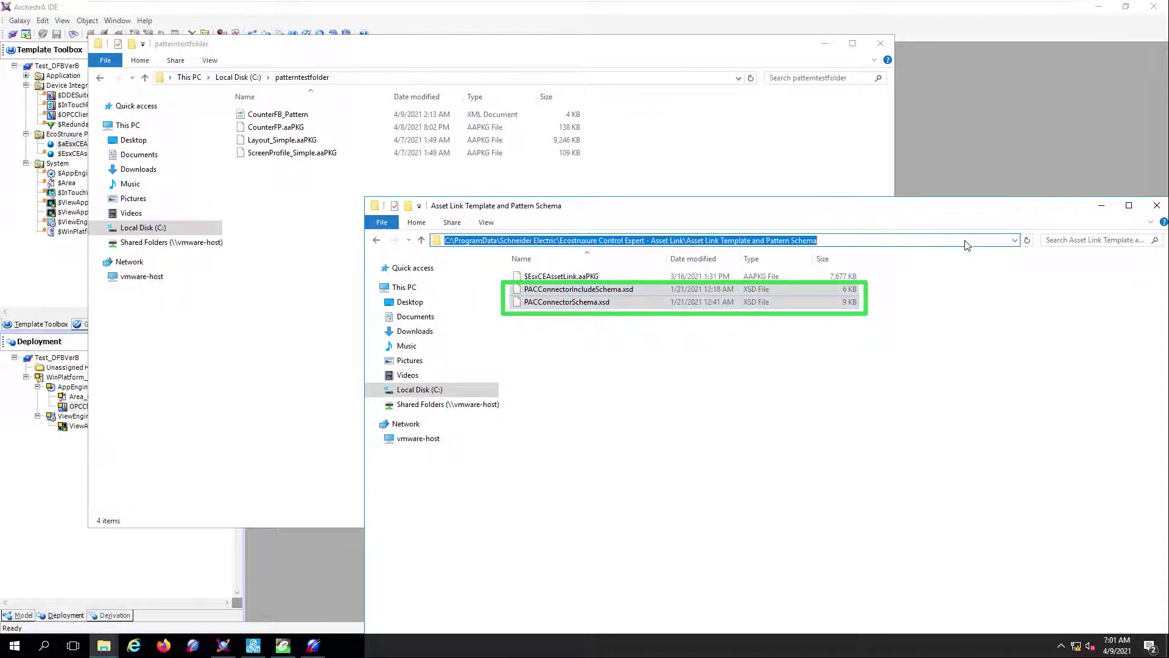
pyautogui.moveTo(633, 290); pyautogui.dragTo(635, 302)
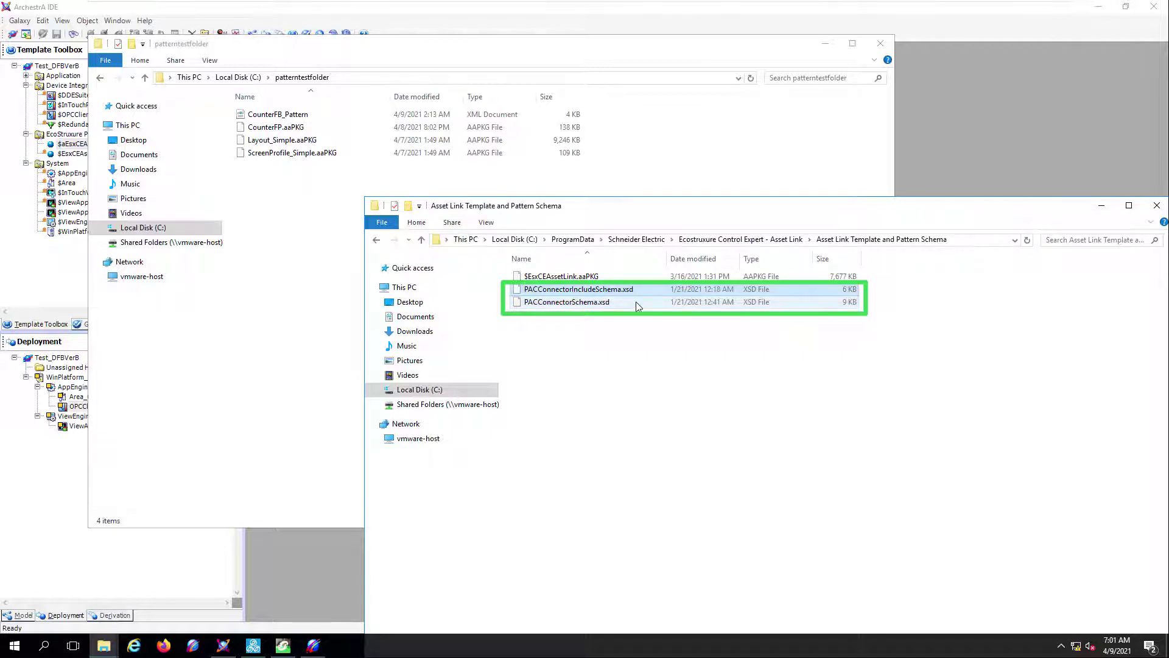
pyautogui.rightClick(638, 300)
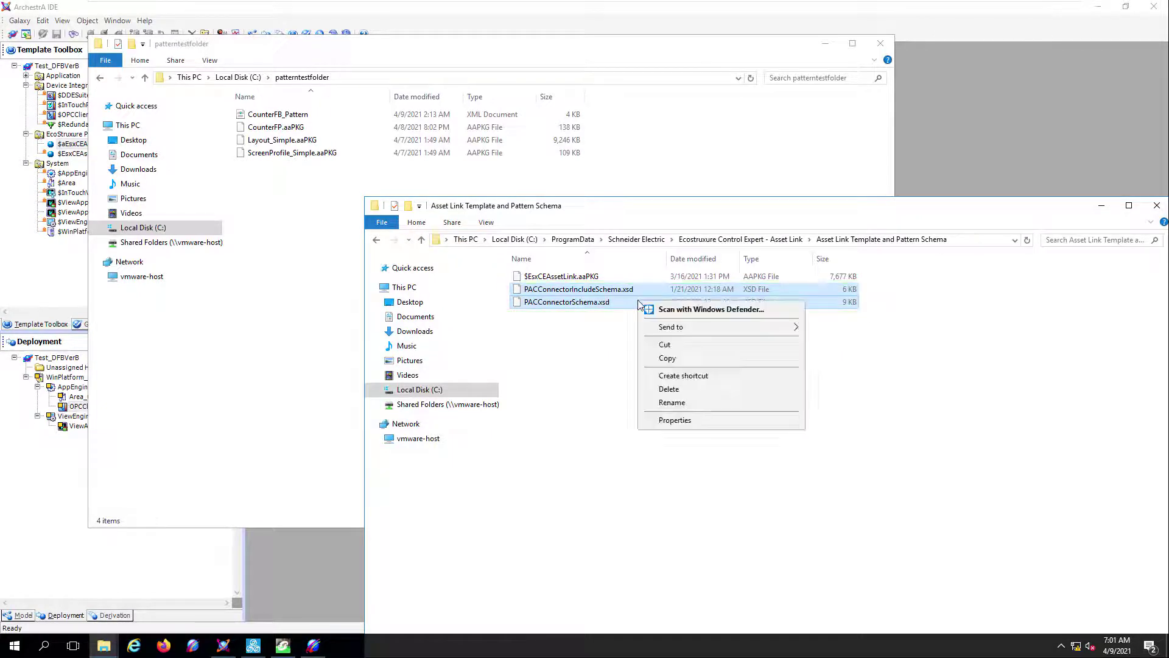
pyautogui.click(670, 358)
# - Paste the two XSD schema files into patterntestfolder, bringing it to 6 items
pyautogui.click(293, 181)
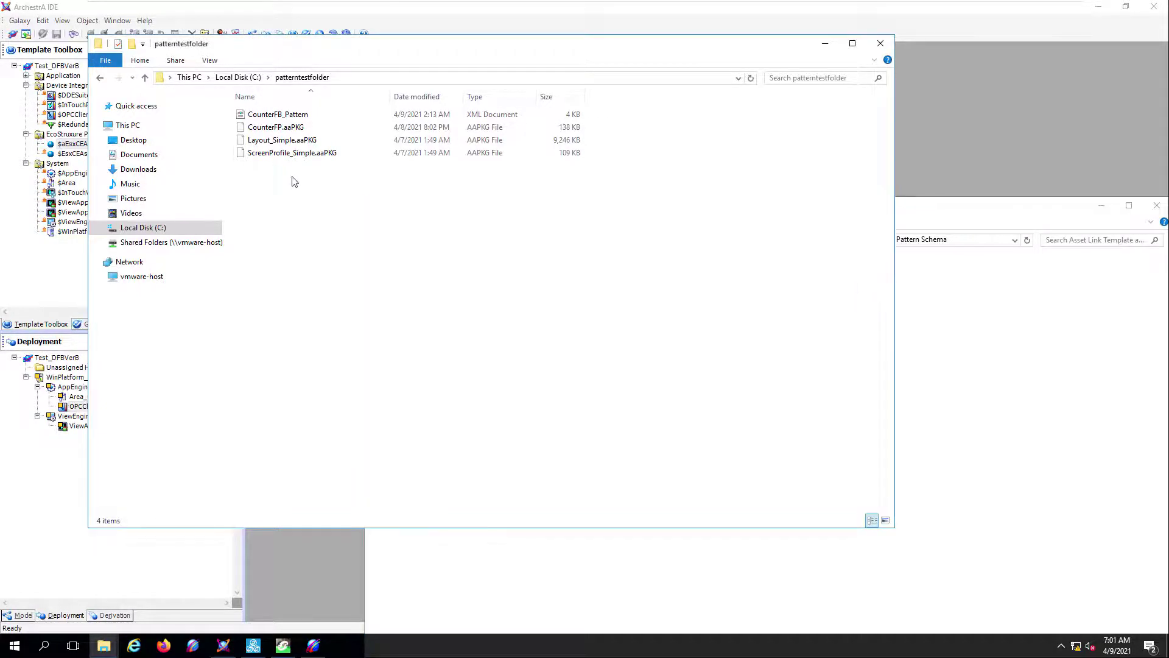
pyautogui.rightClick(292, 181)
pyautogui.click(337, 262)
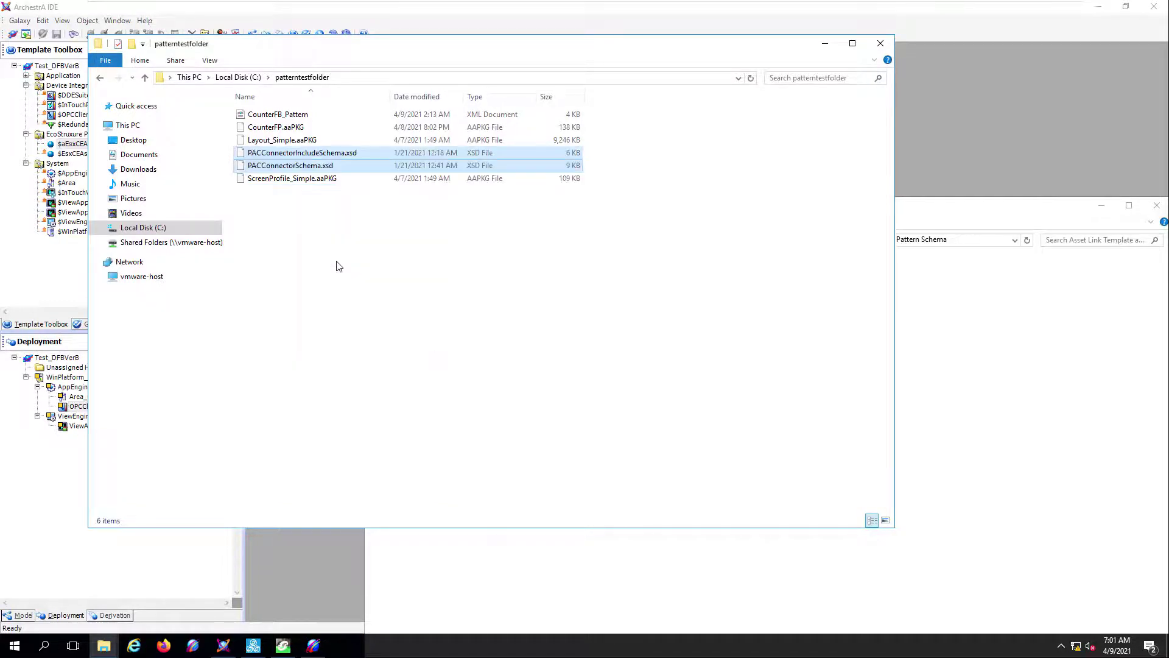
pyautogui.click(346, 77)
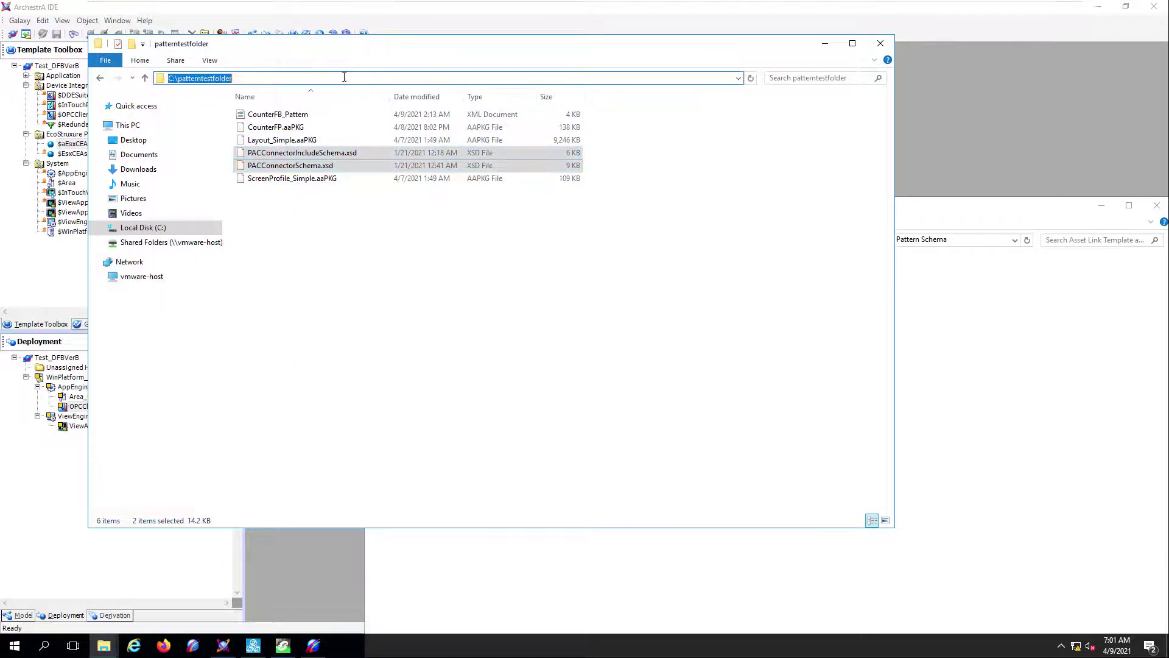
pyautogui.click(345, 242)
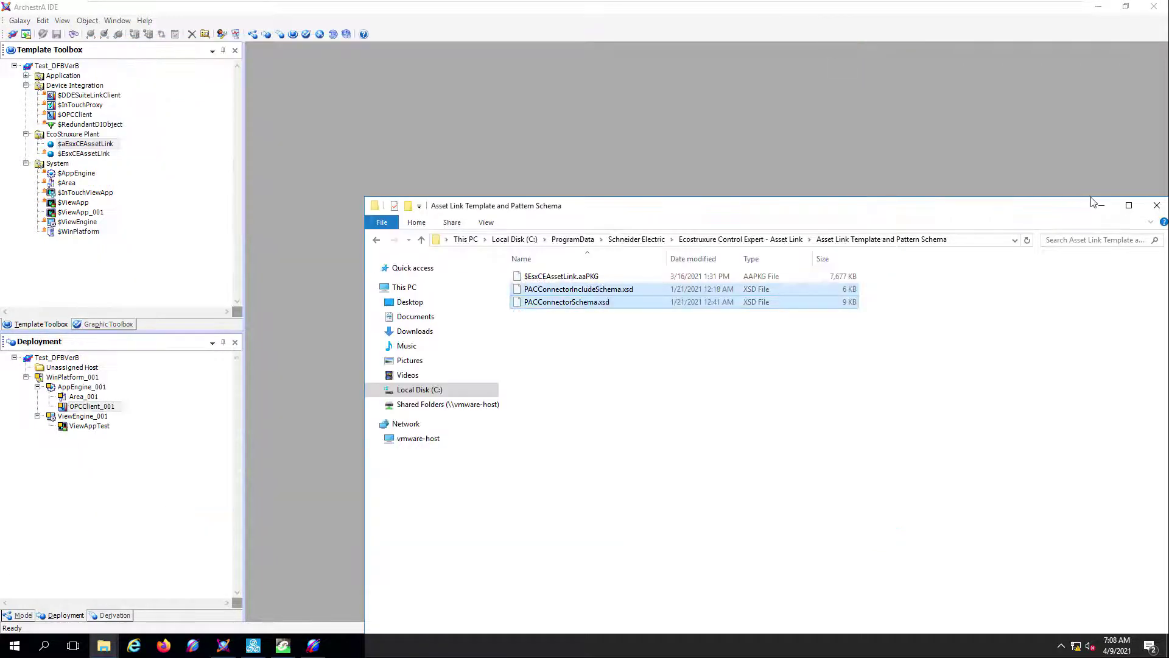
# - Import C:\patterntestfolder\CounterFP.aaPKG through Galaxy > Import > Object(s) with default import preferences
pyautogui.click(1100, 206)
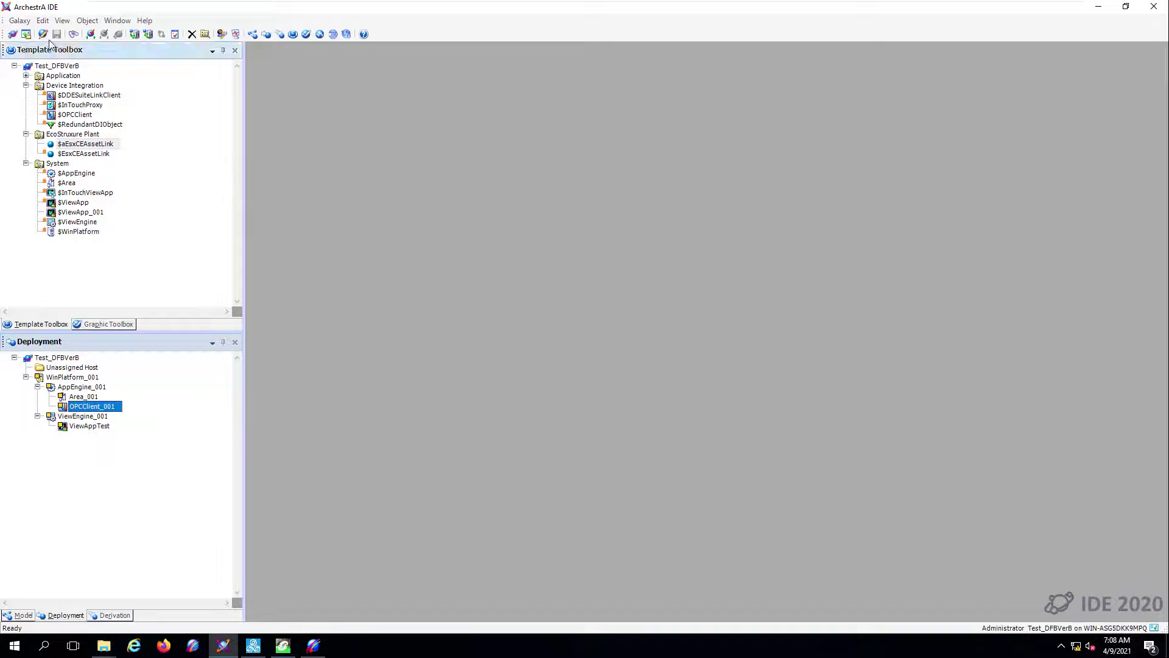
pyautogui.click(20, 20)
pyautogui.moveTo(58, 120)
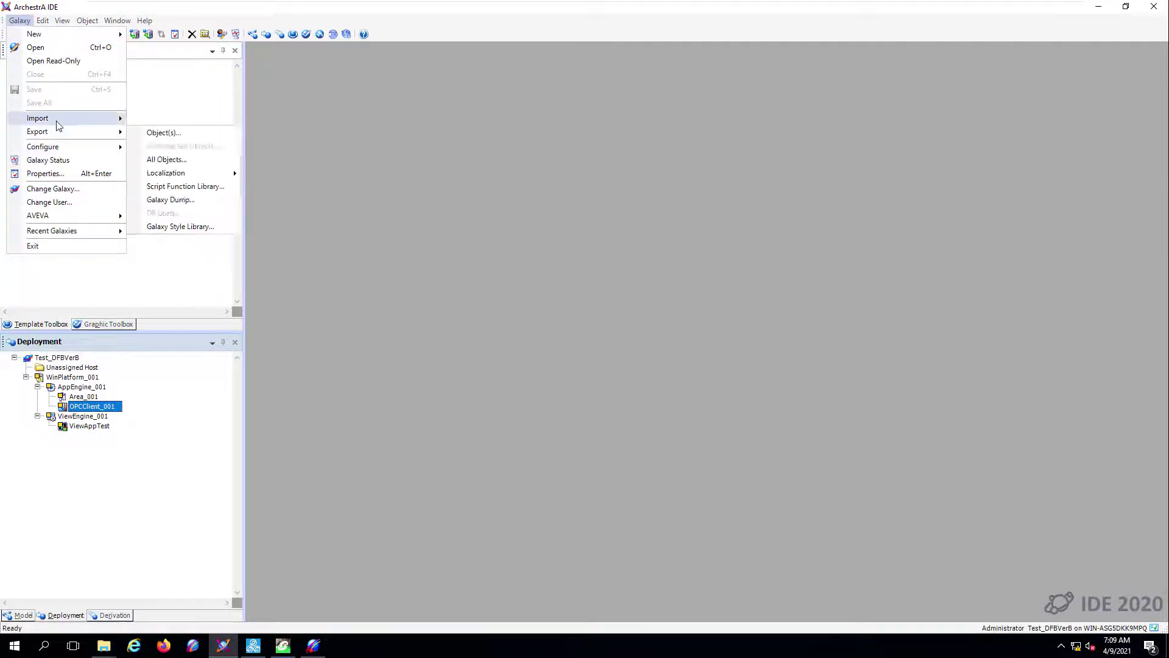
pyautogui.click(175, 120)
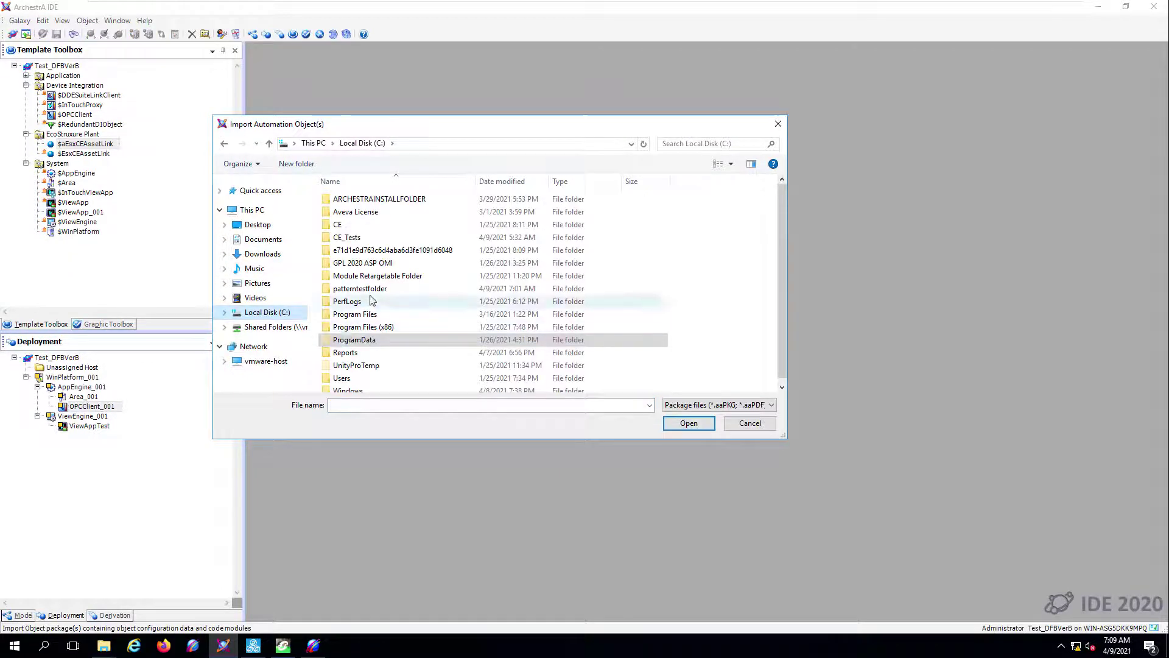
pyautogui.doubleClick(361, 289)
pyautogui.click(352, 199)
pyautogui.click(689, 423)
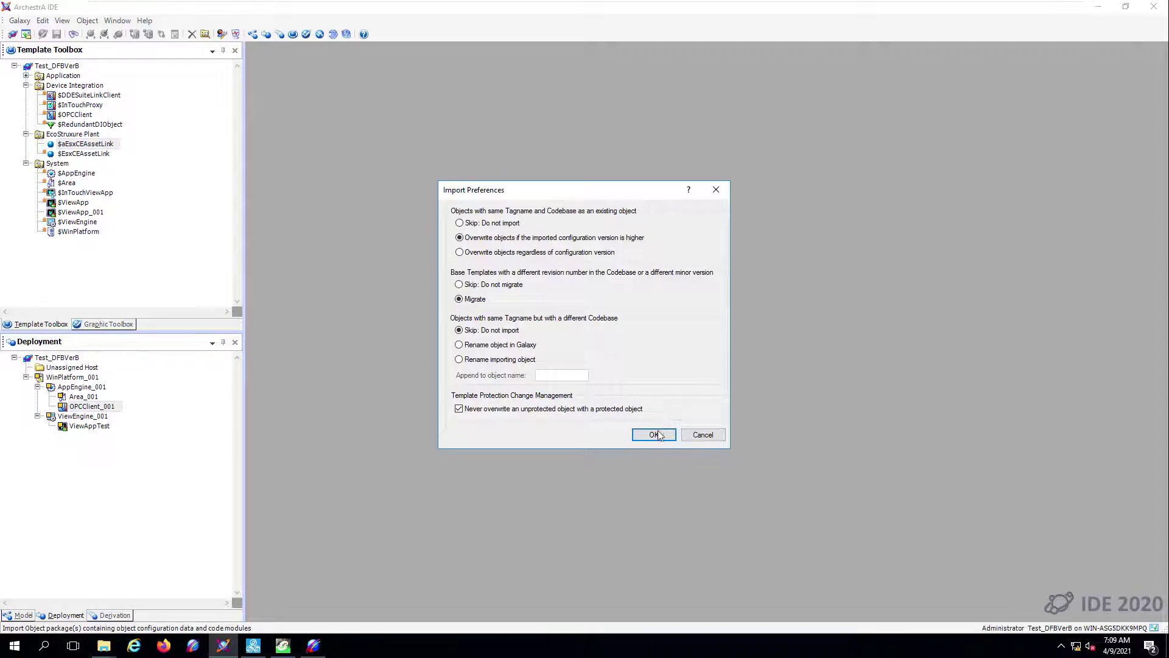
pyautogui.click(653, 434)
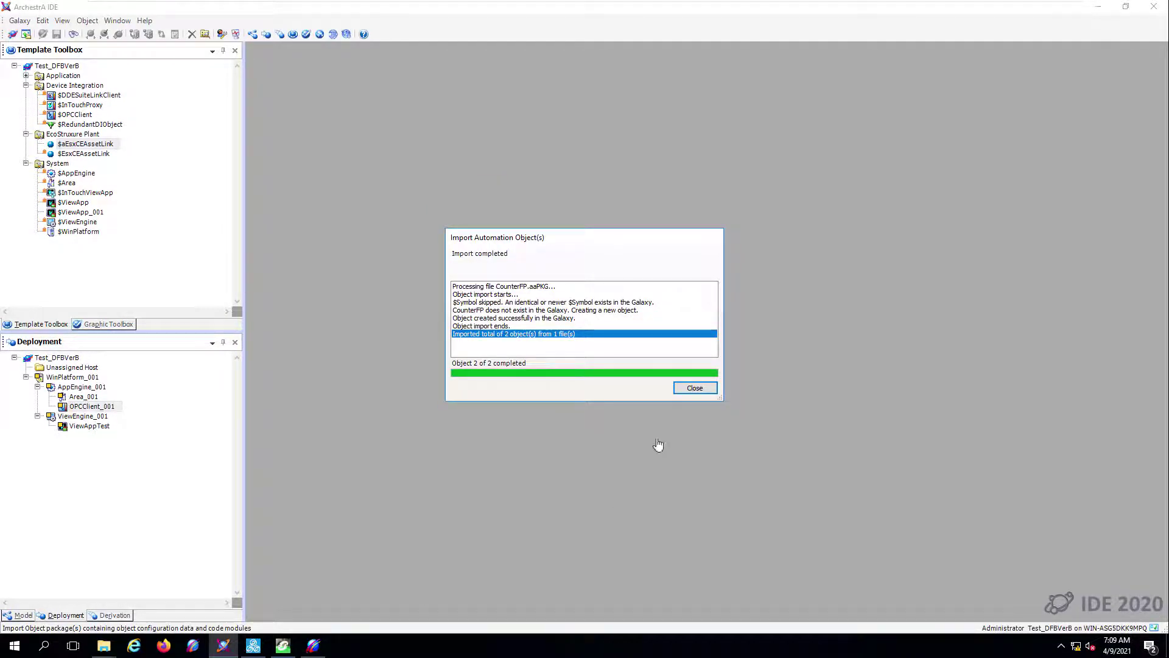
pyautogui.click(695, 388)
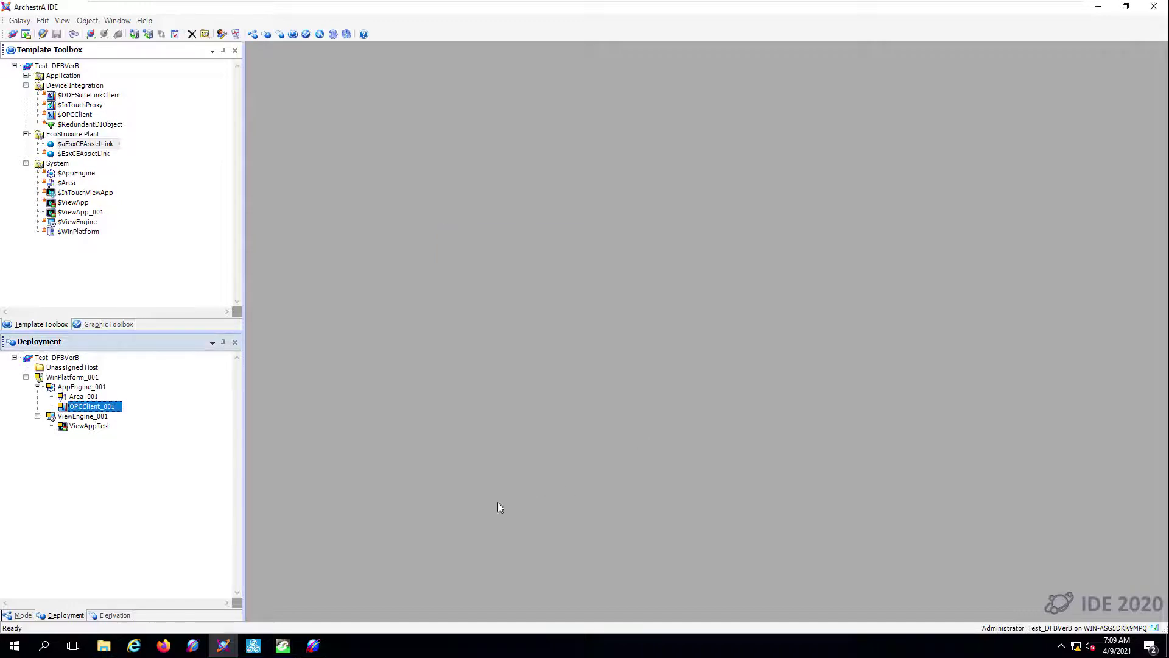
# - Open the CounterFP graphic and review the present-value and Pair visibility animations without changes
pyautogui.click(117, 324)
pyautogui.doubleClick(73, 96)
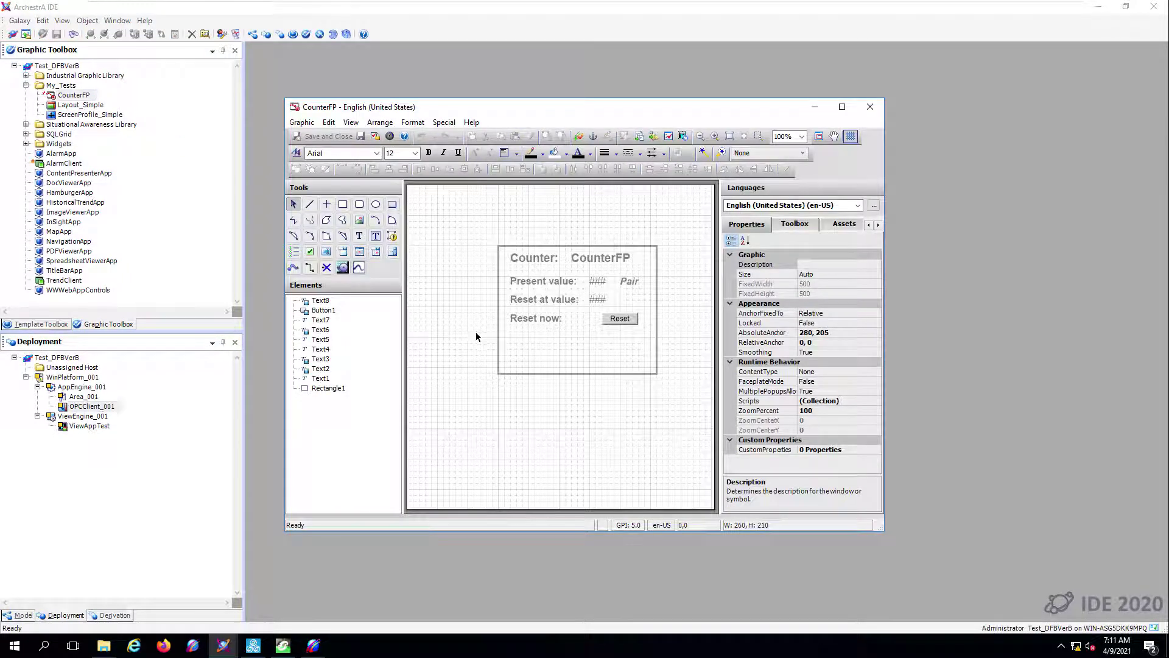
pyautogui.click(548, 284)
pyautogui.doubleClick(596, 285)
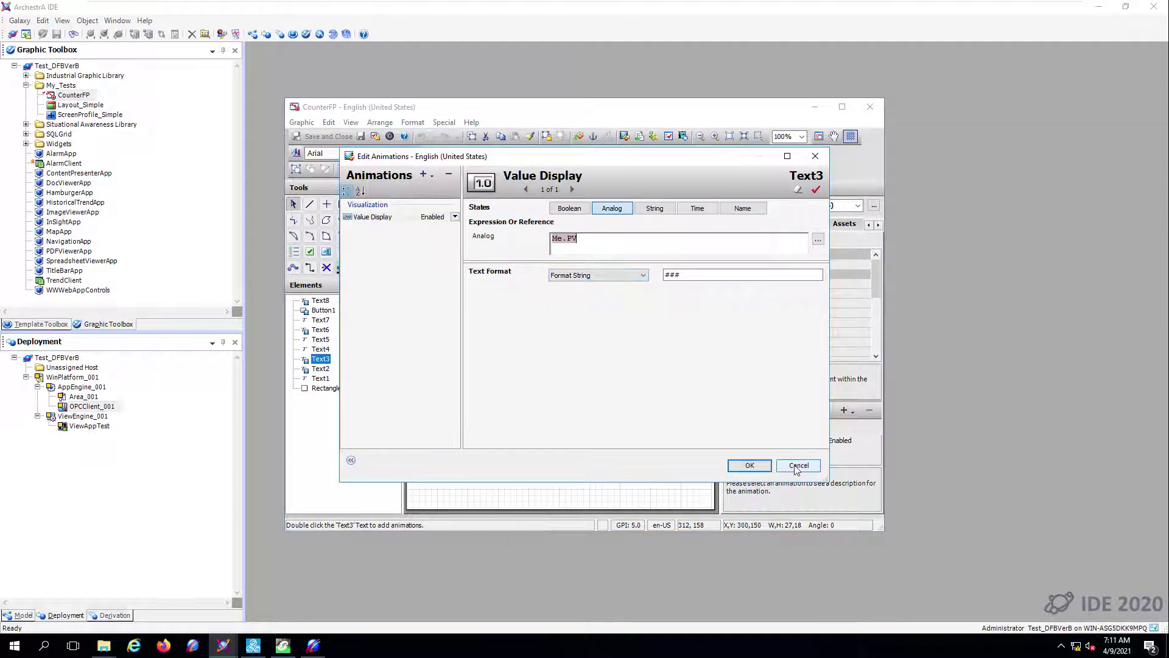
pyautogui.click(798, 466)
pyautogui.doubleClick(629, 281)
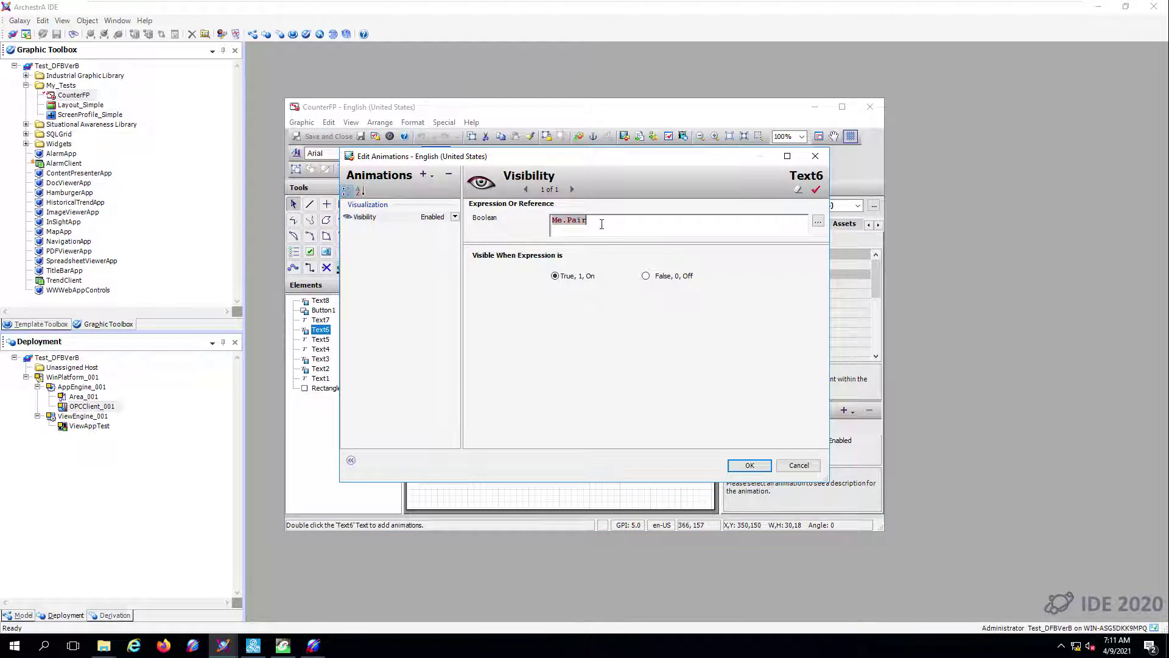
pyautogui.click(799, 465)
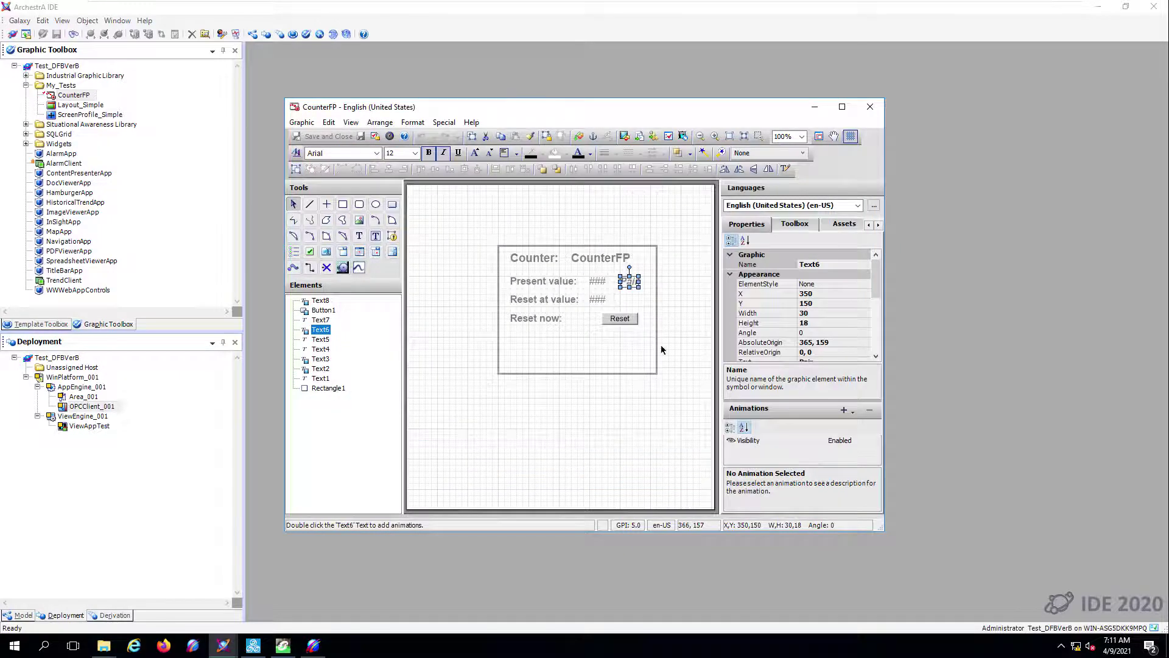
# - Review the reset value input and Reset pushbutton animations unchanged, then close the CounterFP editor
pyautogui.click(599, 301)
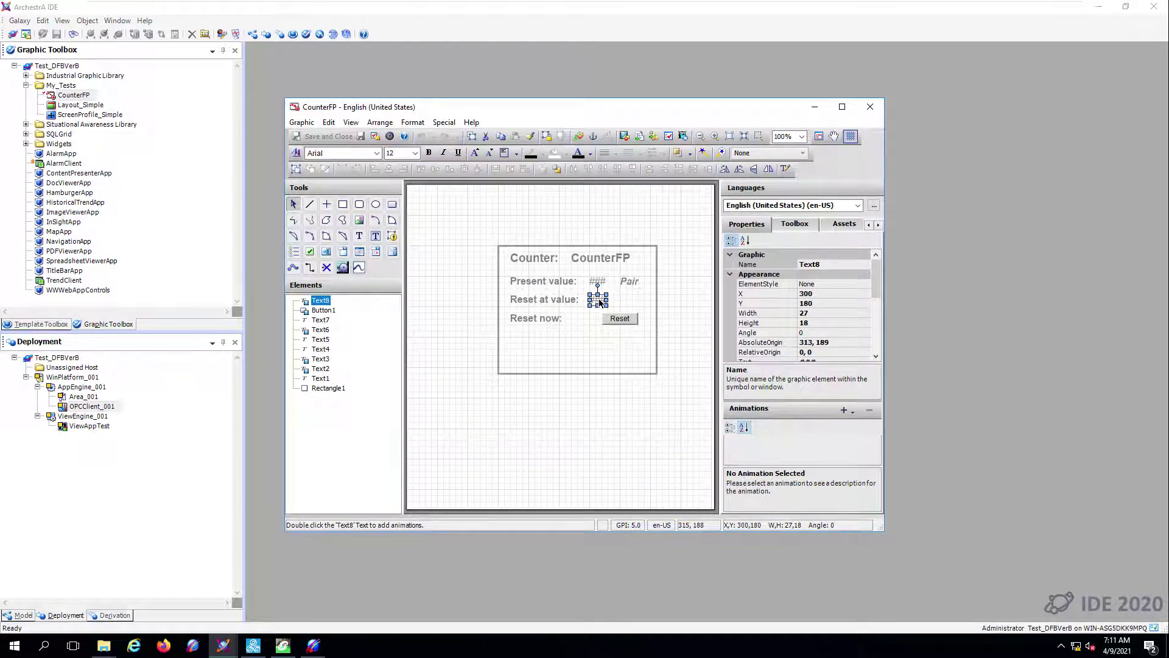
pyautogui.doubleClick(599, 301)
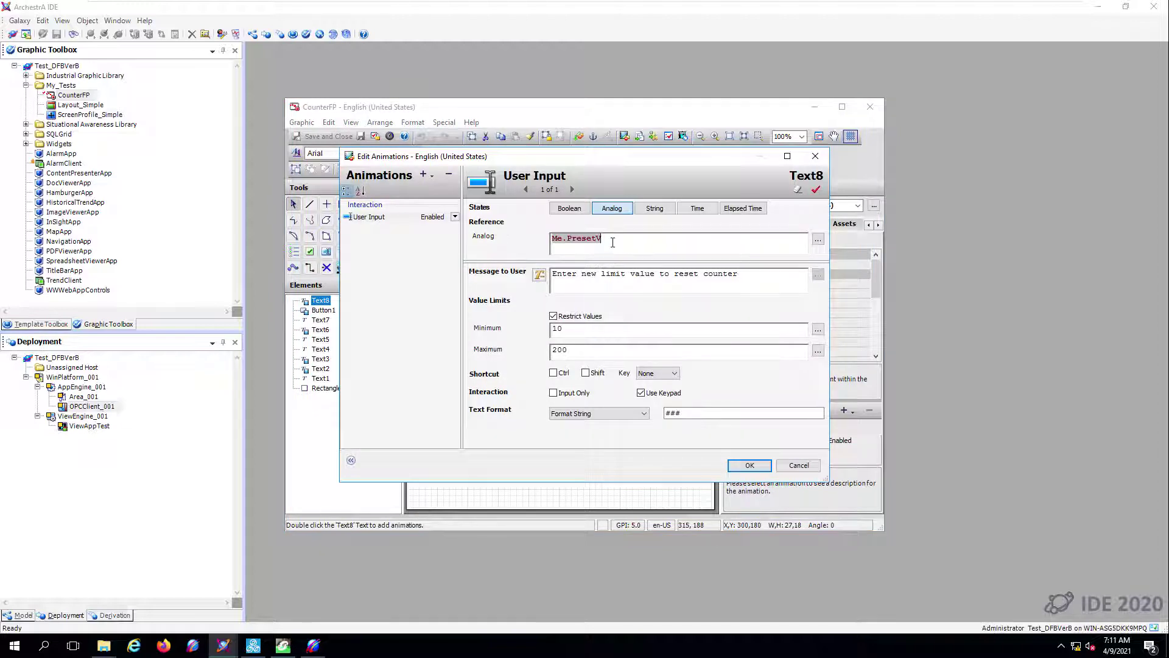
pyautogui.click(787, 468)
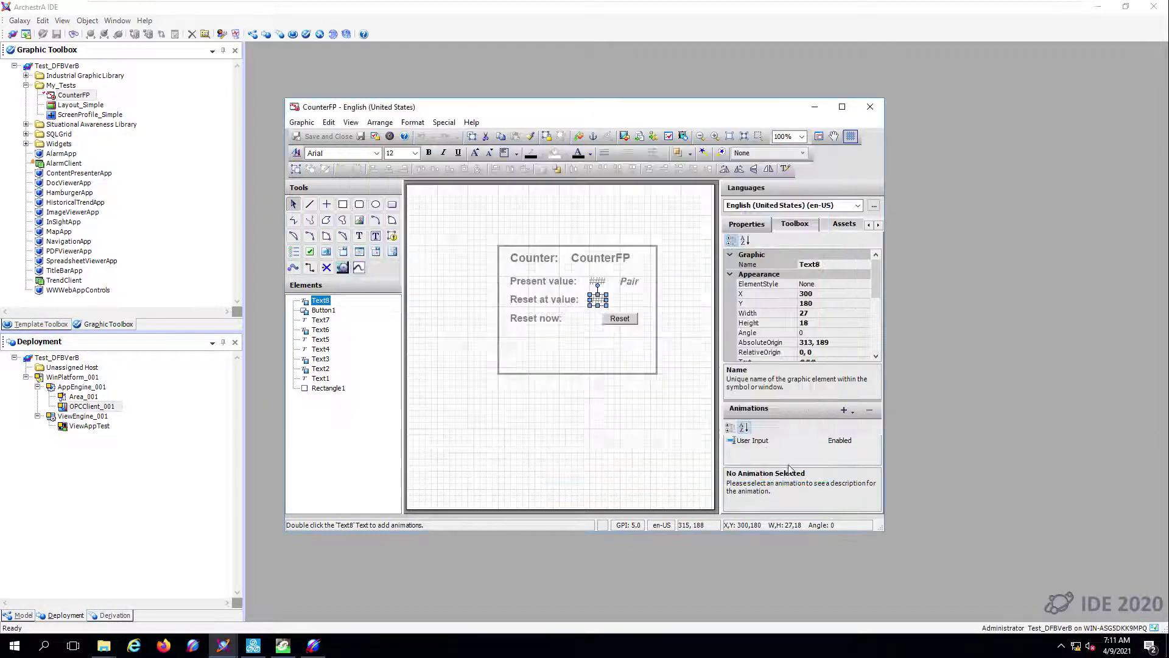
pyautogui.doubleClick(621, 321)
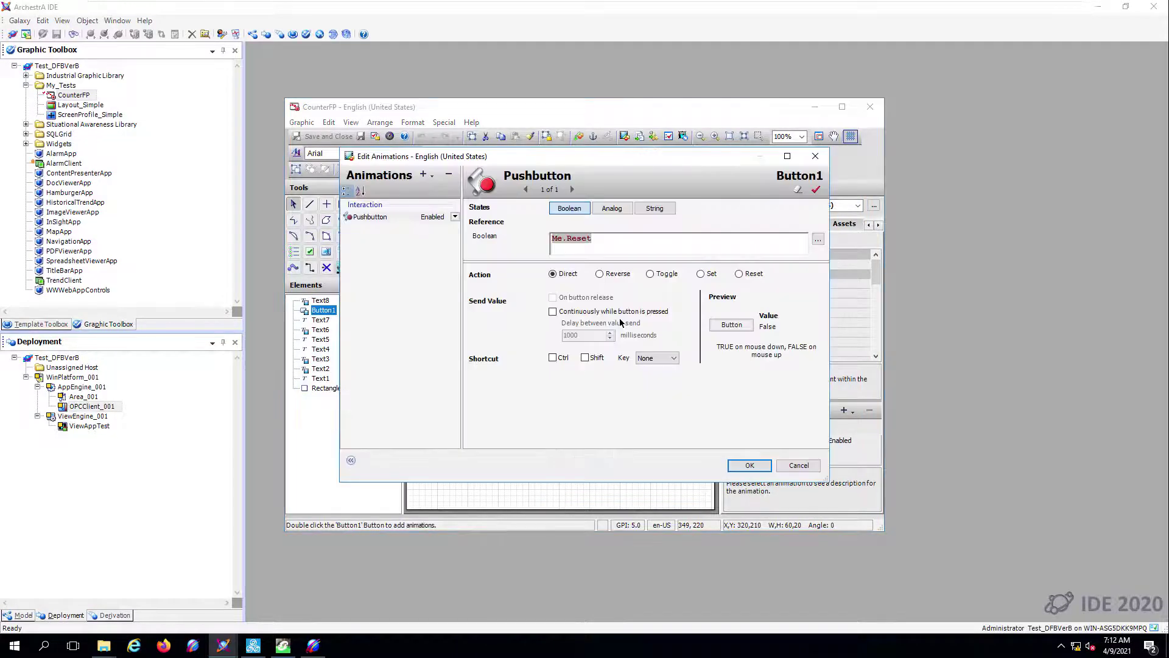
pyautogui.click(794, 467)
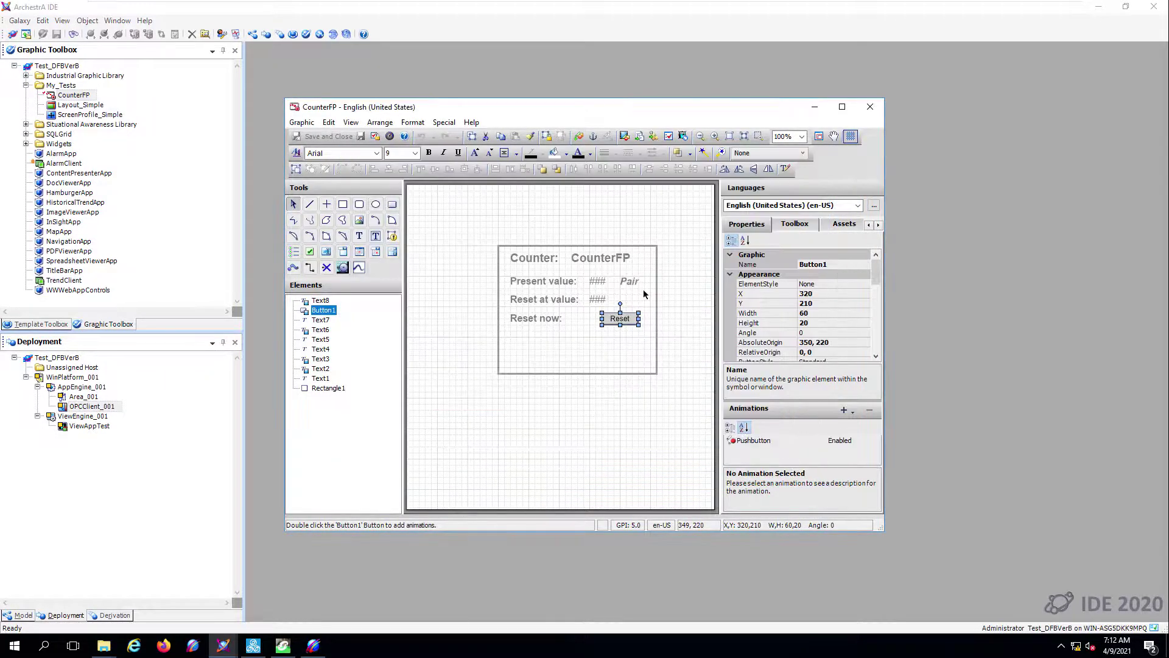
pyautogui.click(870, 107)
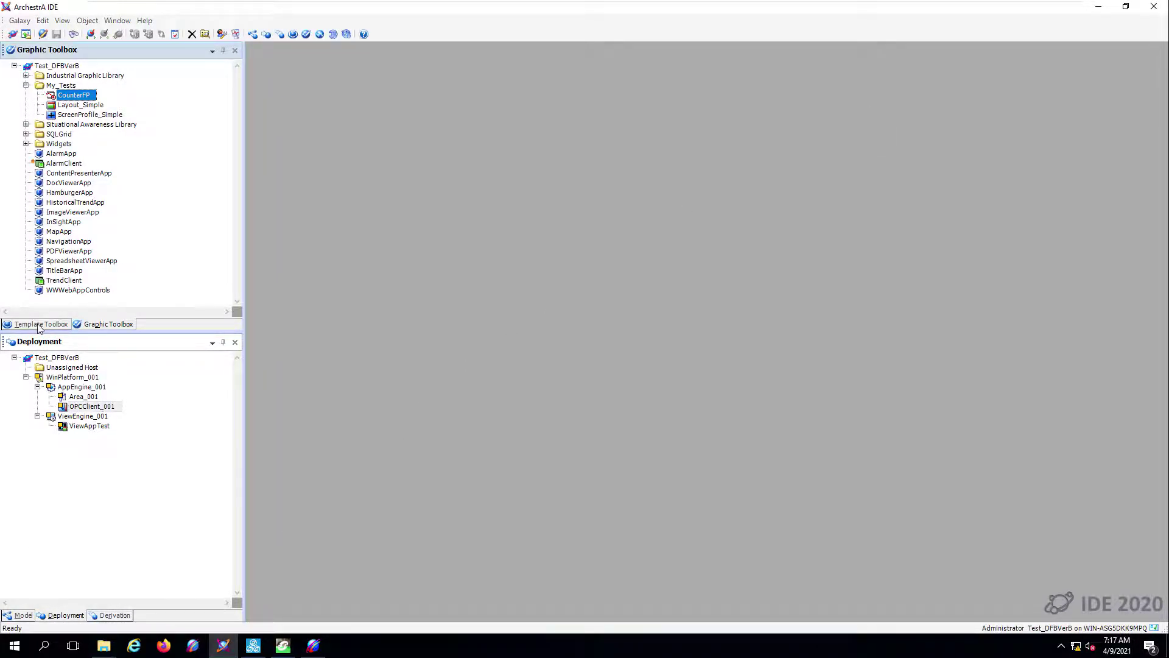
# - Derive a new template from $UserDefined under Application templates and name it $CounterFB
pyautogui.click(38, 325)
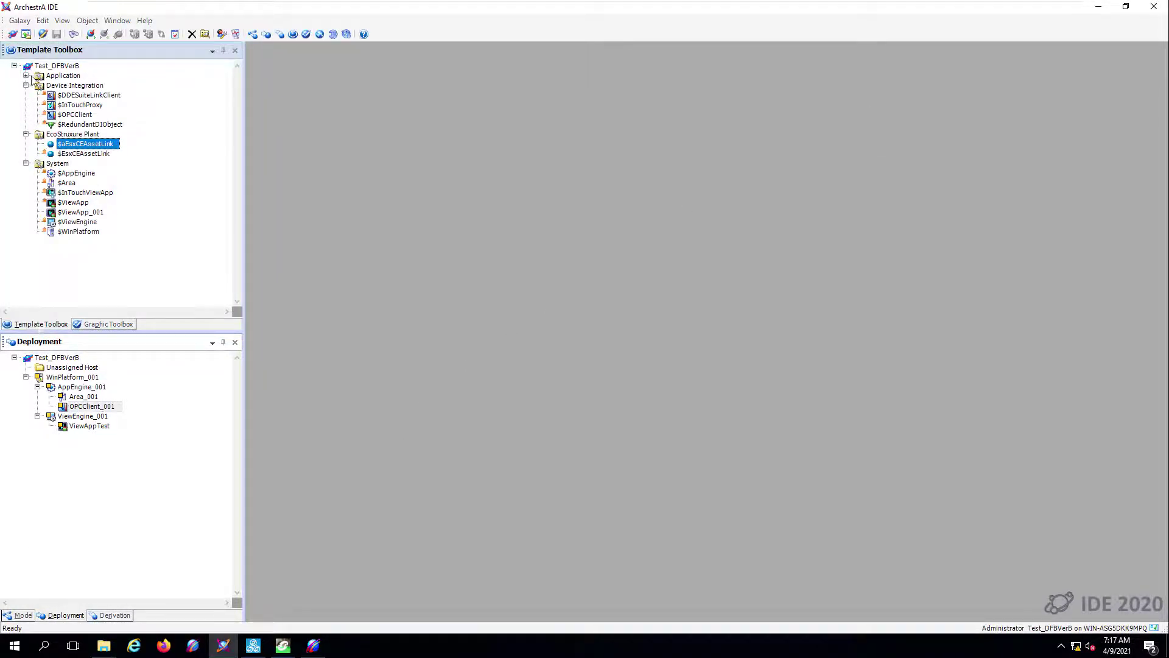
pyautogui.click(26, 76)
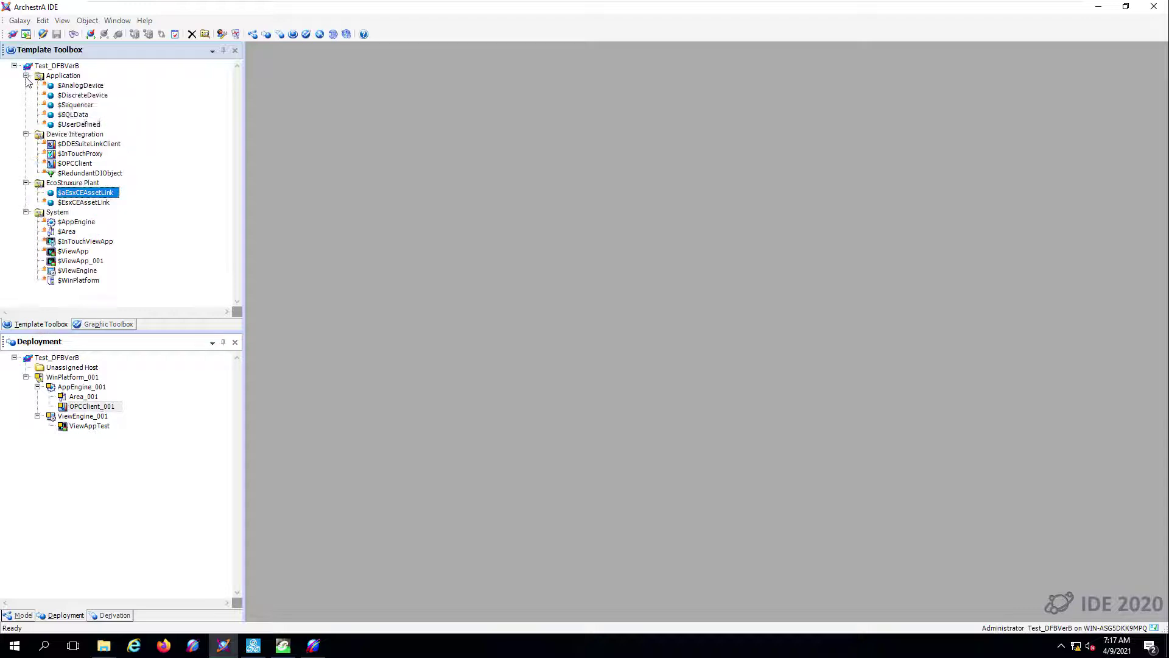
pyautogui.click(79, 124)
pyautogui.rightClick(80, 125)
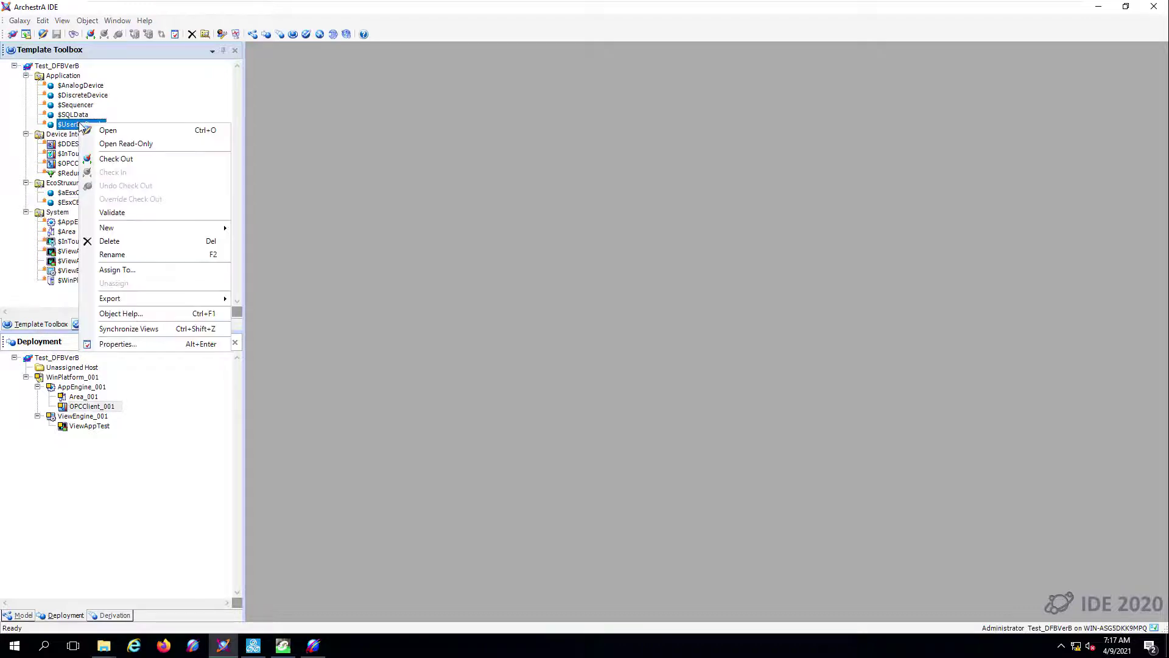
pyautogui.moveTo(128, 227)
pyautogui.click(284, 243)
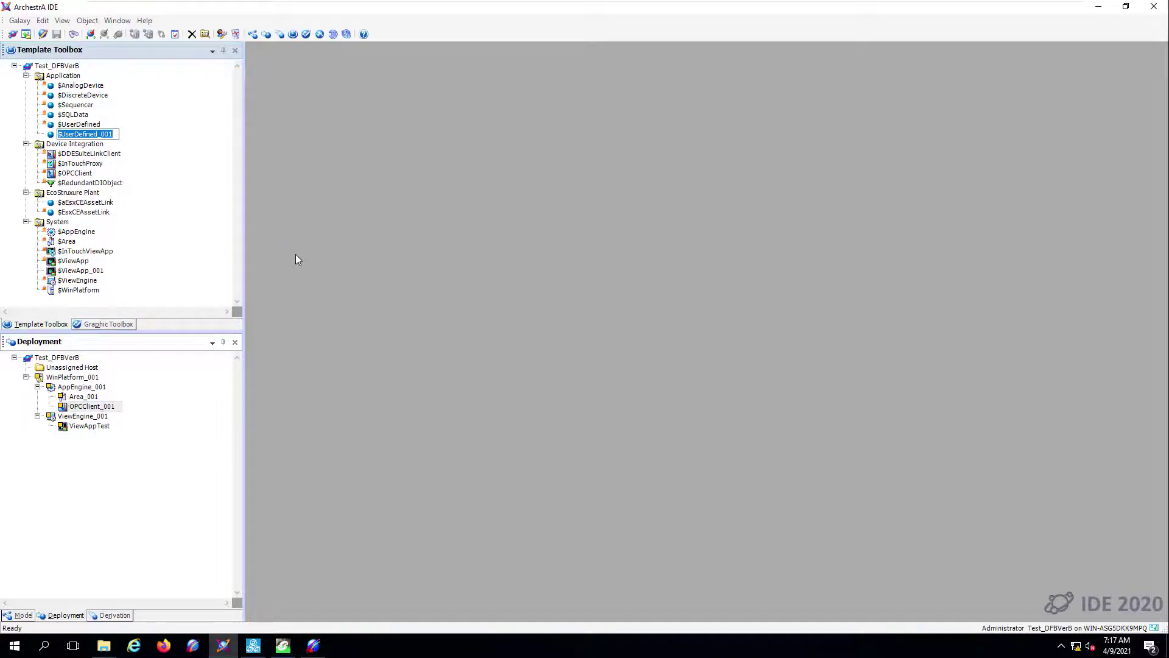
pyautogui.press('End')
pyautogui.hotkey('shift', 'Left')
pyautogui.hotkey('shift', 'Left')
pyautogui.hotkey('shift', 'Left')
pyautogui.hotkey('shift', 'Left')
pyautogui.hotkey('shift', 'Left')
pyautogui.hotkey('shift', 'Left')
pyautogui.hotkey('shift', 'Left')
pyautogui.hotkey('shift', 'Left')
pyautogui.hotkey('shift', 'Left')
pyautogui.hotkey('shift', 'Left')
pyautogui.hotkey('shift', 'Left')
pyautogui.hotkey('shift', 'Left')
pyautogui.hotkey('shift', 'Left')
pyautogui.hotkey('shift', 'Left')
pyautogui.hotkey('shift', 'Left')
pyautogui.write('Coun')
pyautogui.press('Return')
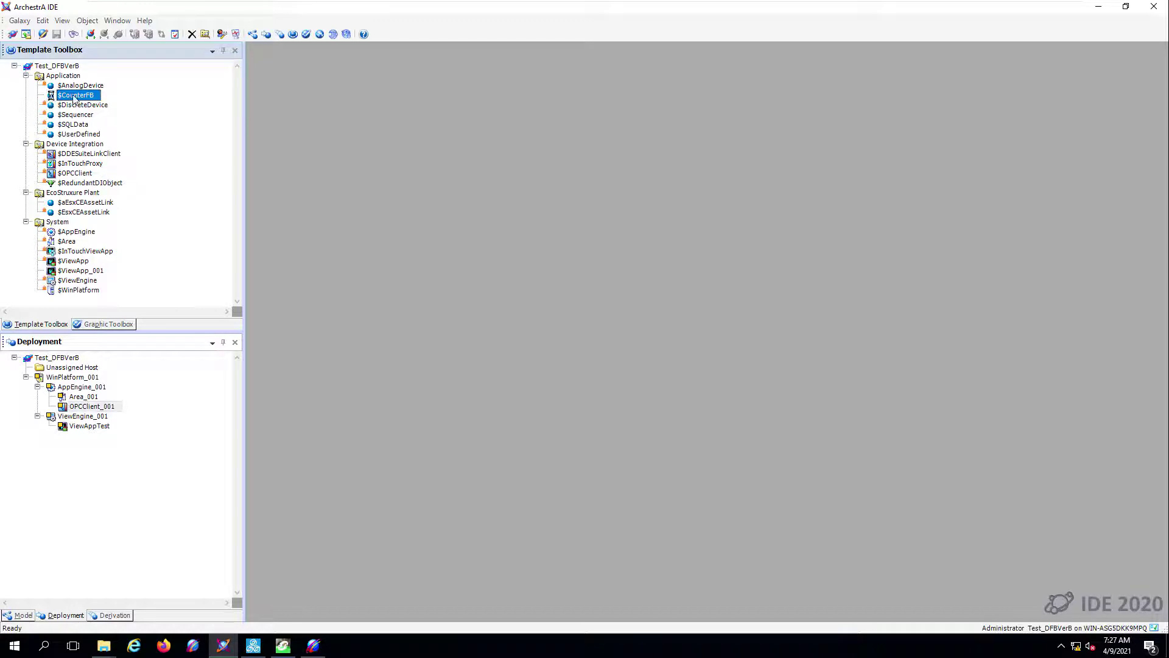
# - In $CounterFB, add a Pair attribute with I/O referencing ..!CTR_CounterFB_ST
pyautogui.doubleClick(75, 95)
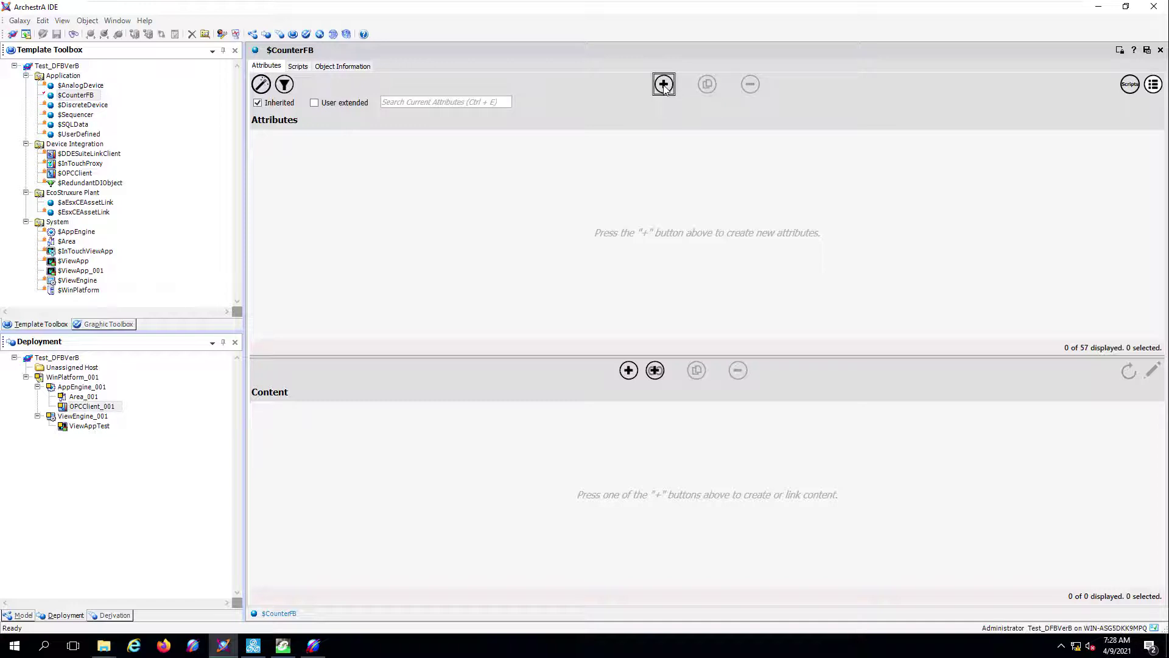
pyautogui.click(664, 85)
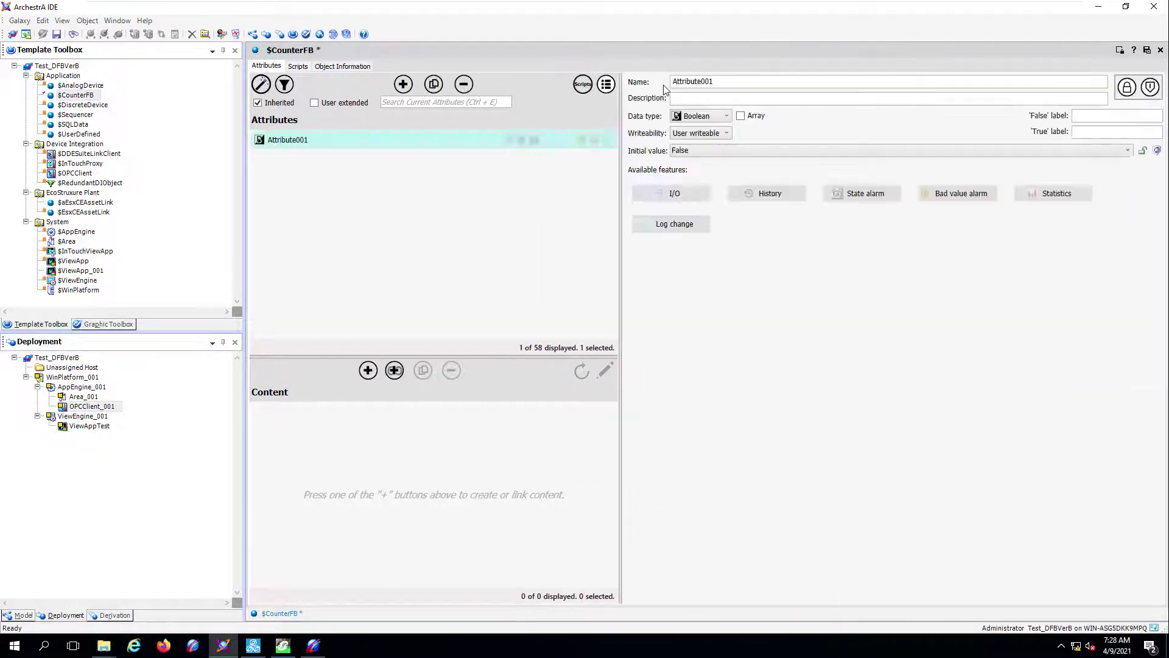
pyautogui.moveTo(711, 81); pyautogui.dragTo(670, 82)
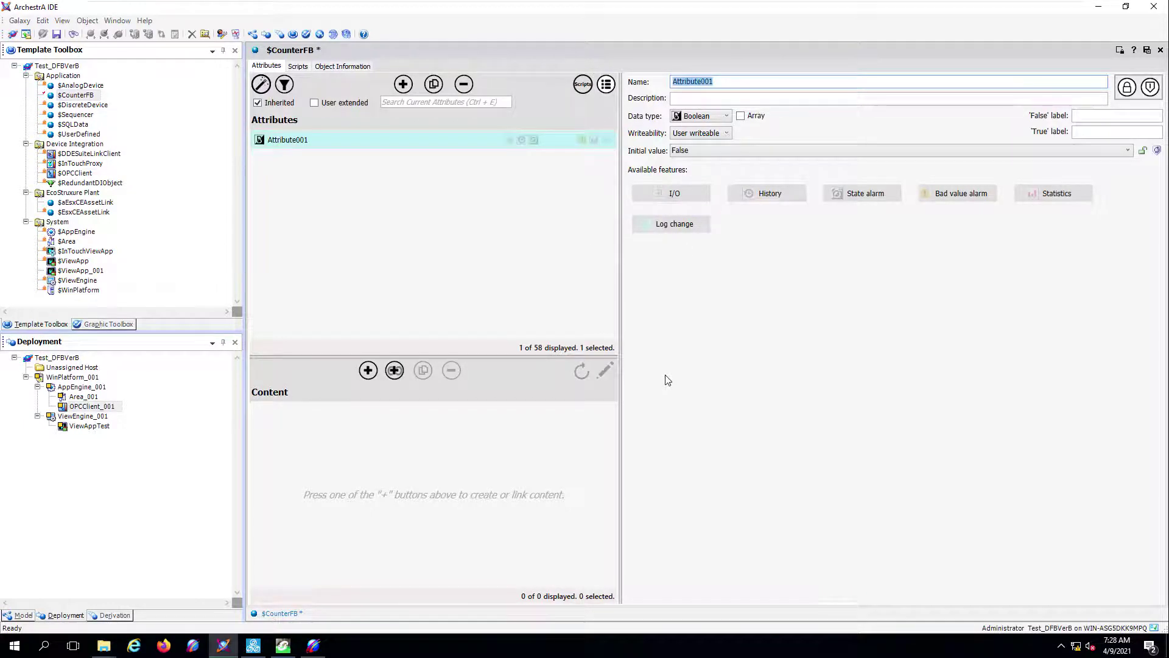
pyautogui.write('Pair')
pyautogui.click(652, 192)
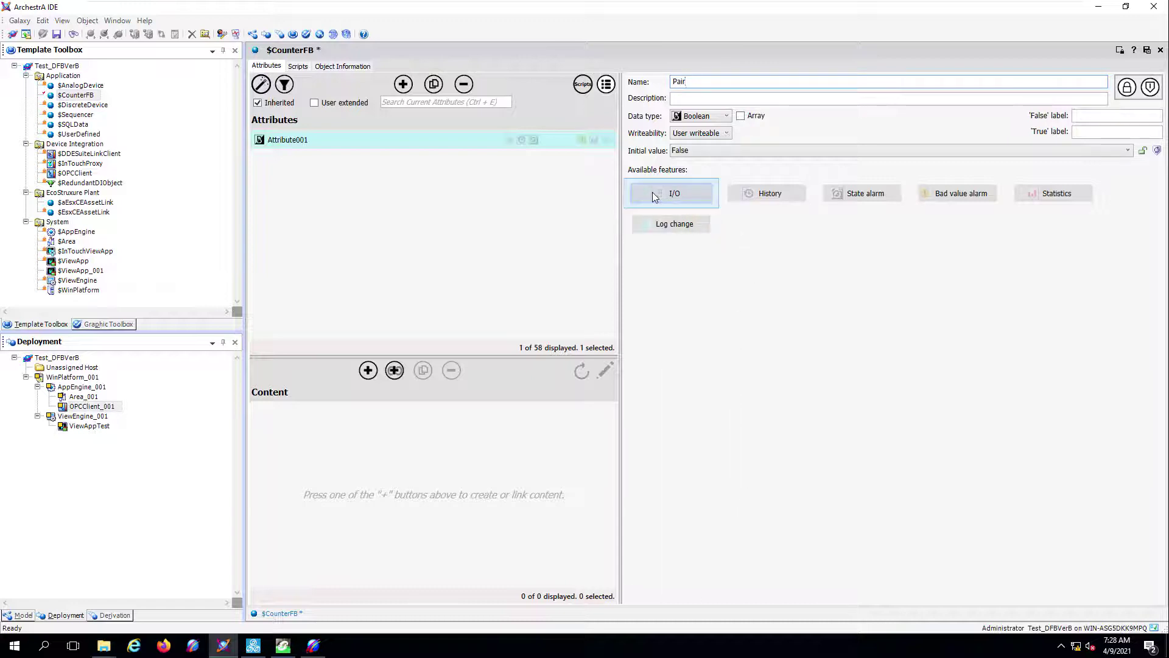
pyautogui.click(664, 193)
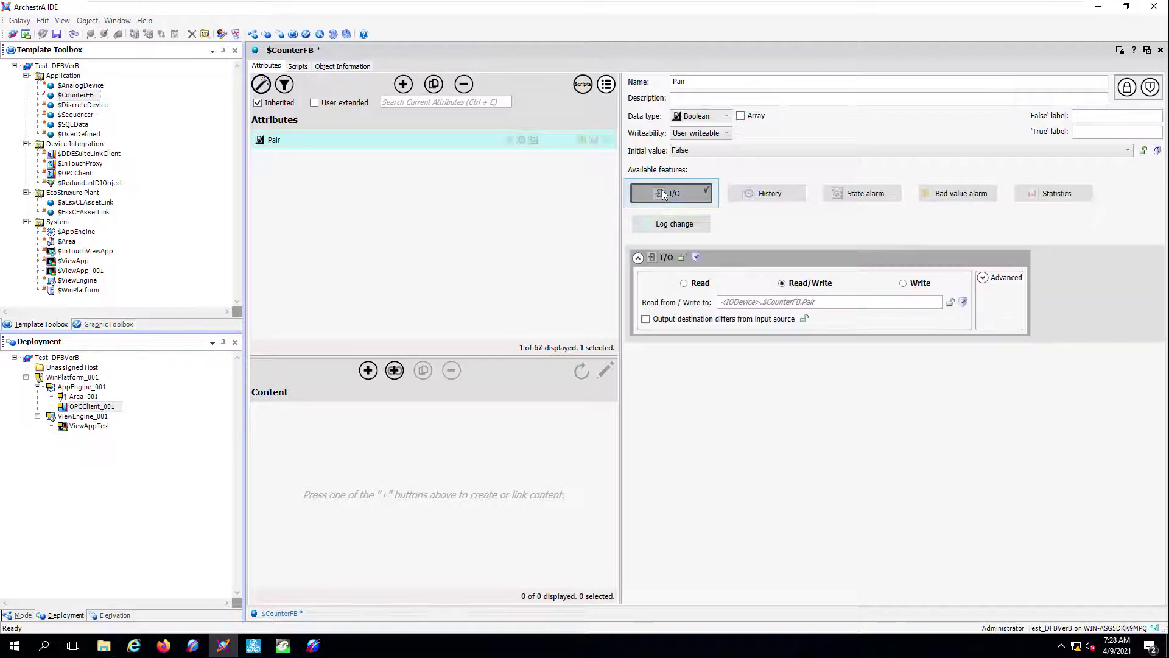
pyautogui.click(795, 302)
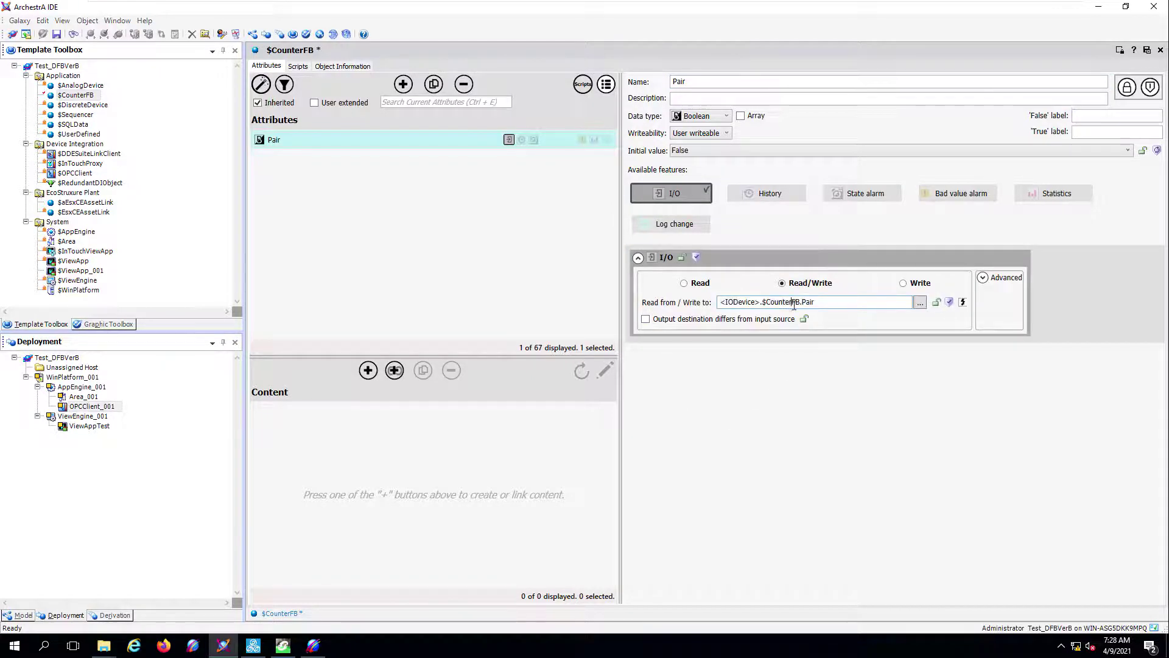
pyautogui.moveTo(800, 302); pyautogui.dragTo(719, 304)
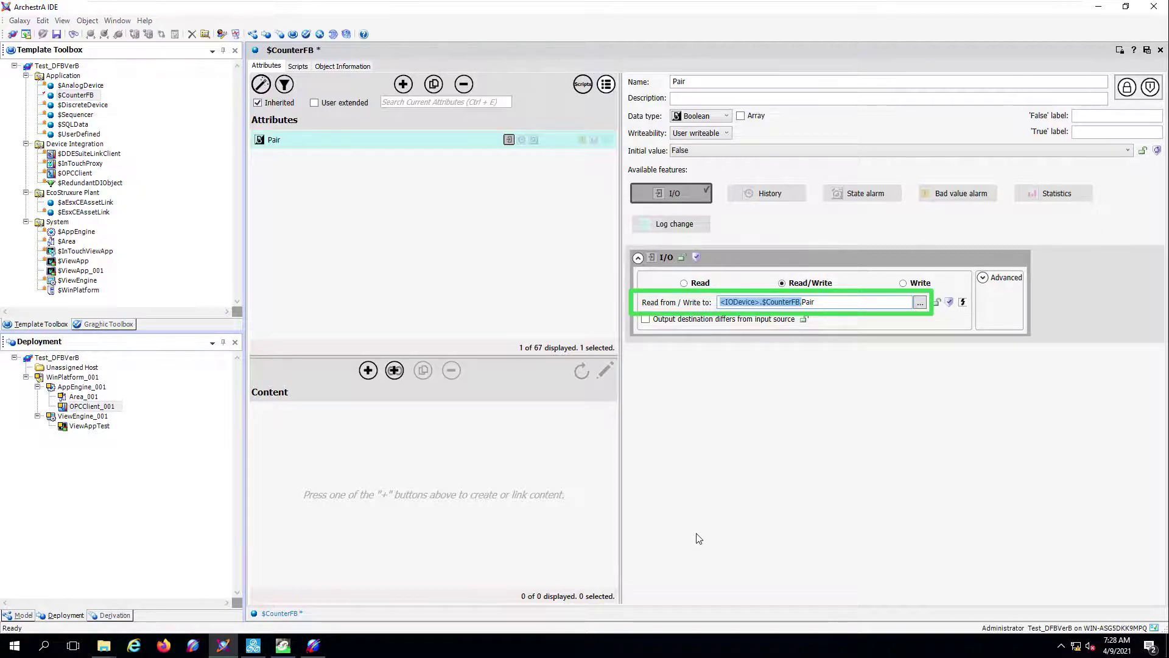
pyautogui.write('..!CTR_CounterFB_ST.')
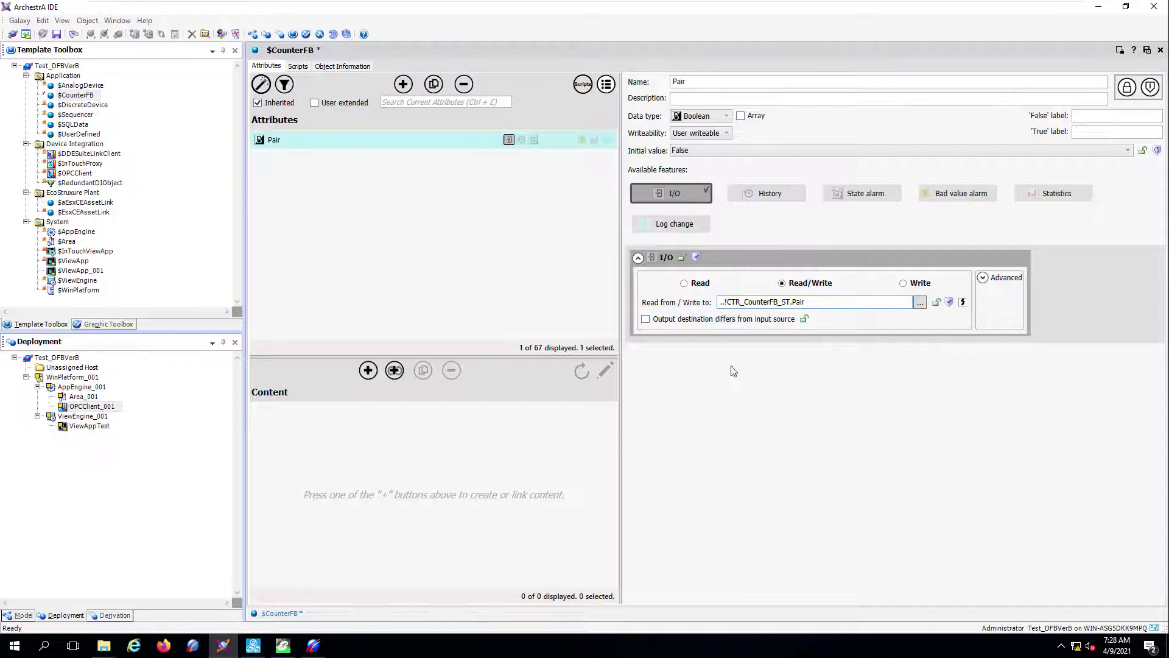
# - Add a Reset attribute with I/O referencing ..!CTR_CounterFB_ST
pyautogui.click(404, 84)
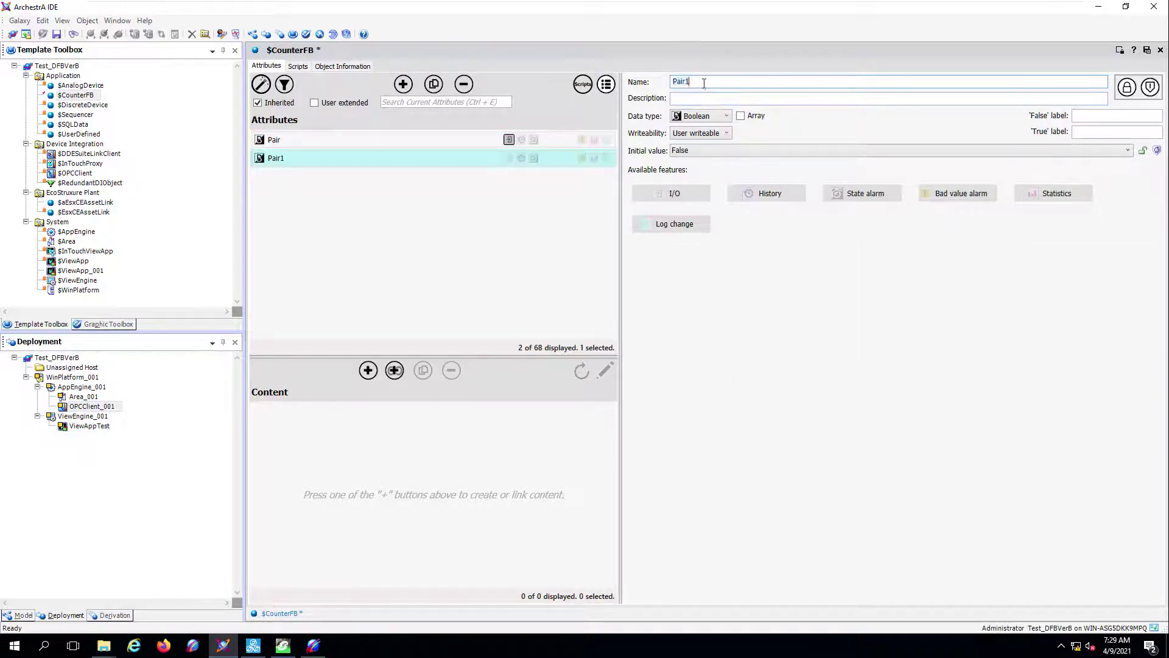
pyautogui.write('Reset')
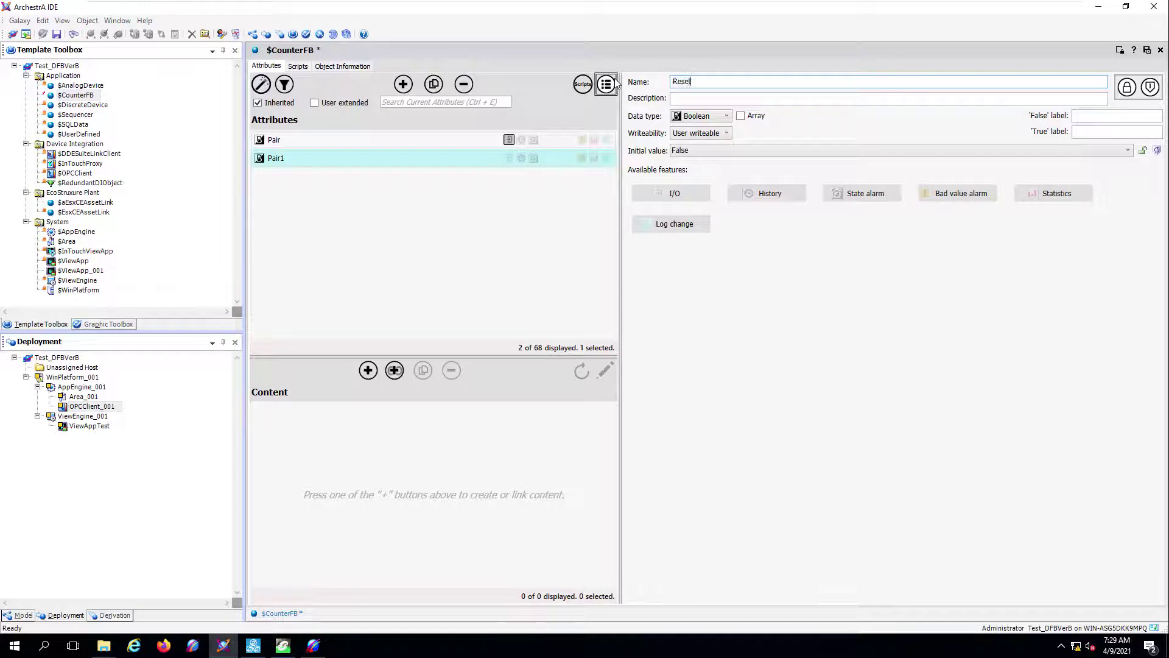
pyautogui.click(667, 194)
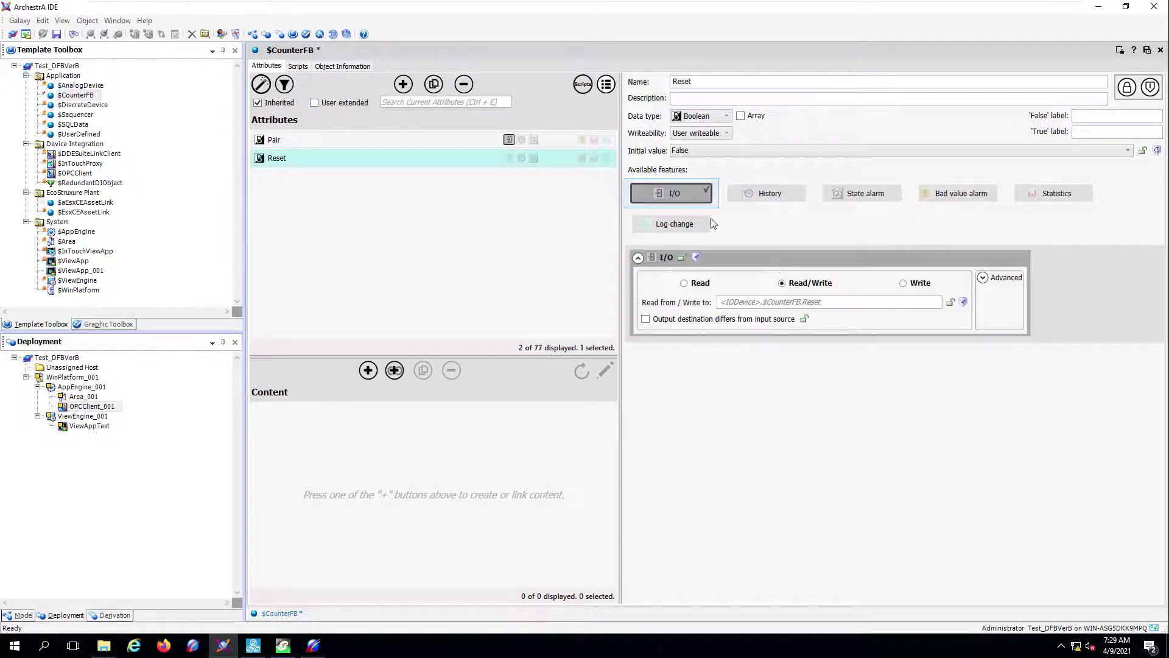
pyautogui.click(805, 301)
pyautogui.moveTo(804, 302); pyautogui.dragTo(655, 298)
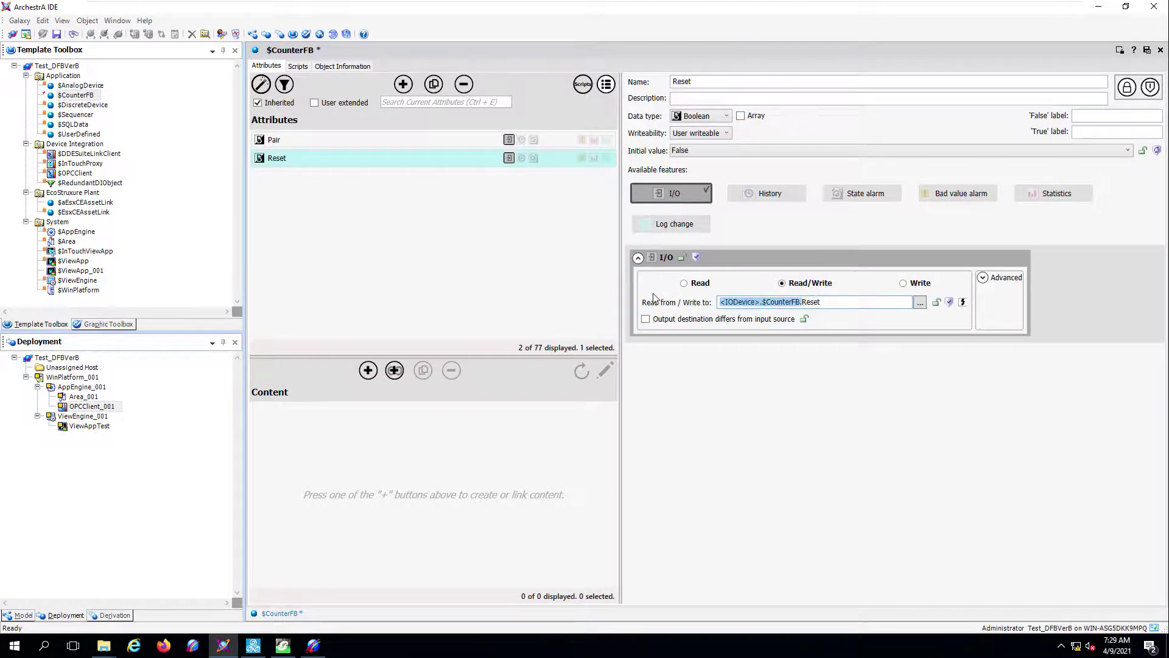
pyautogui.write('..!CTR_CounterFB_ST.')
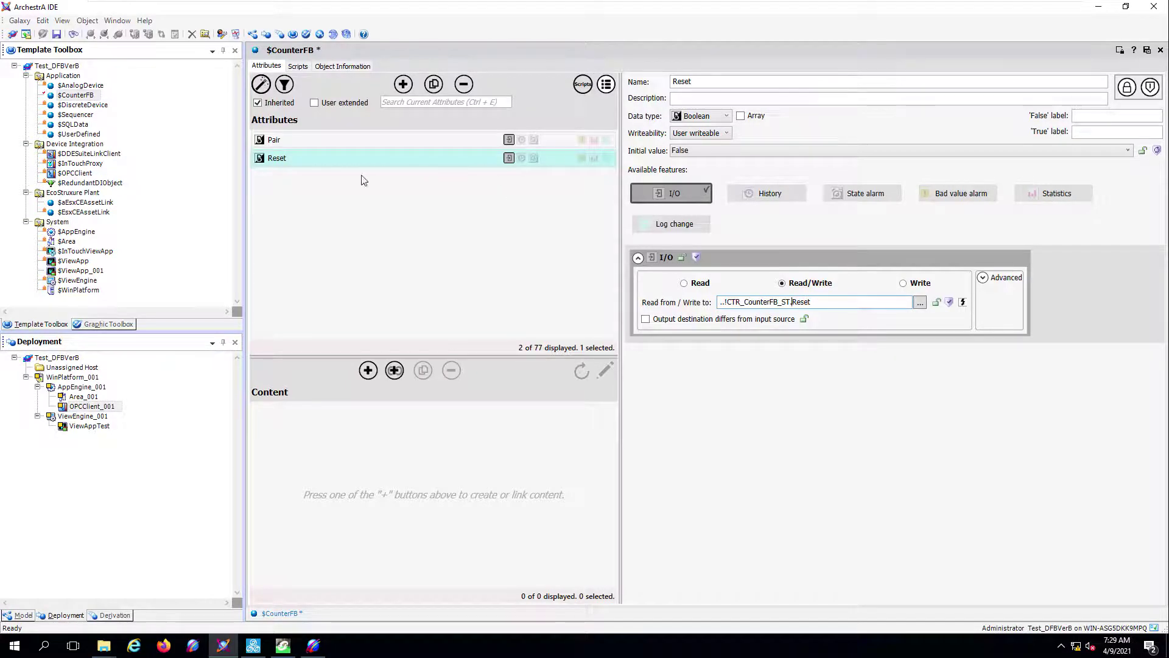
# - Add an Integer PV attribute with I/O referencing ..!CTR_CounterFB_ST
pyautogui.click(404, 85)
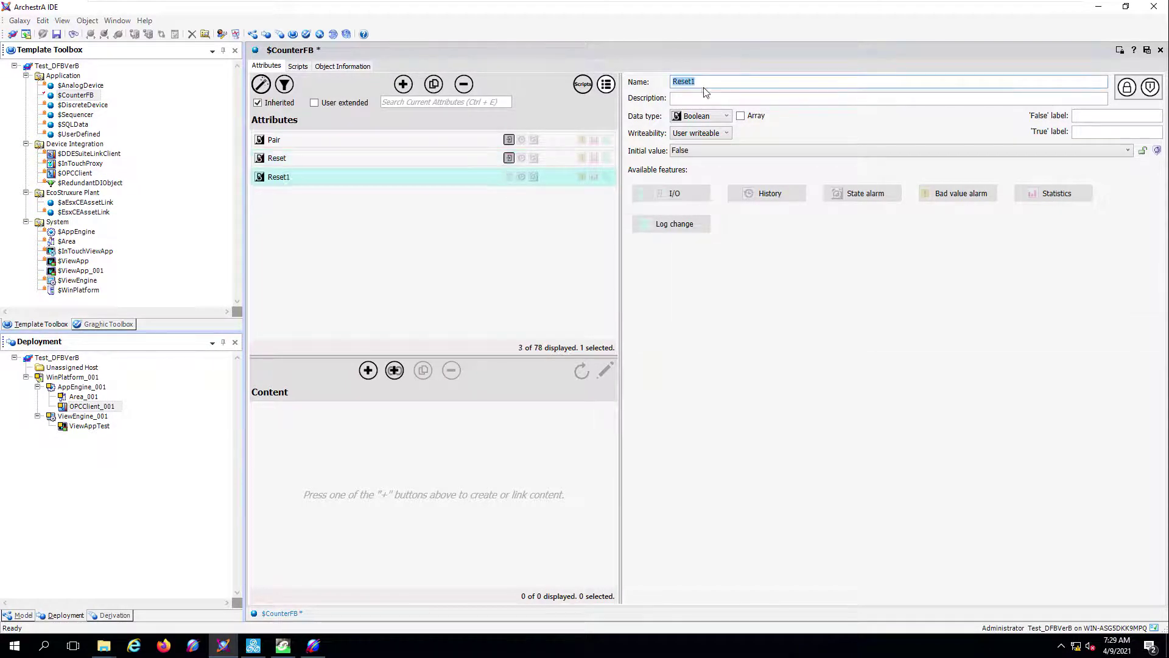
pyautogui.write('PV')
pyautogui.click(725, 116)
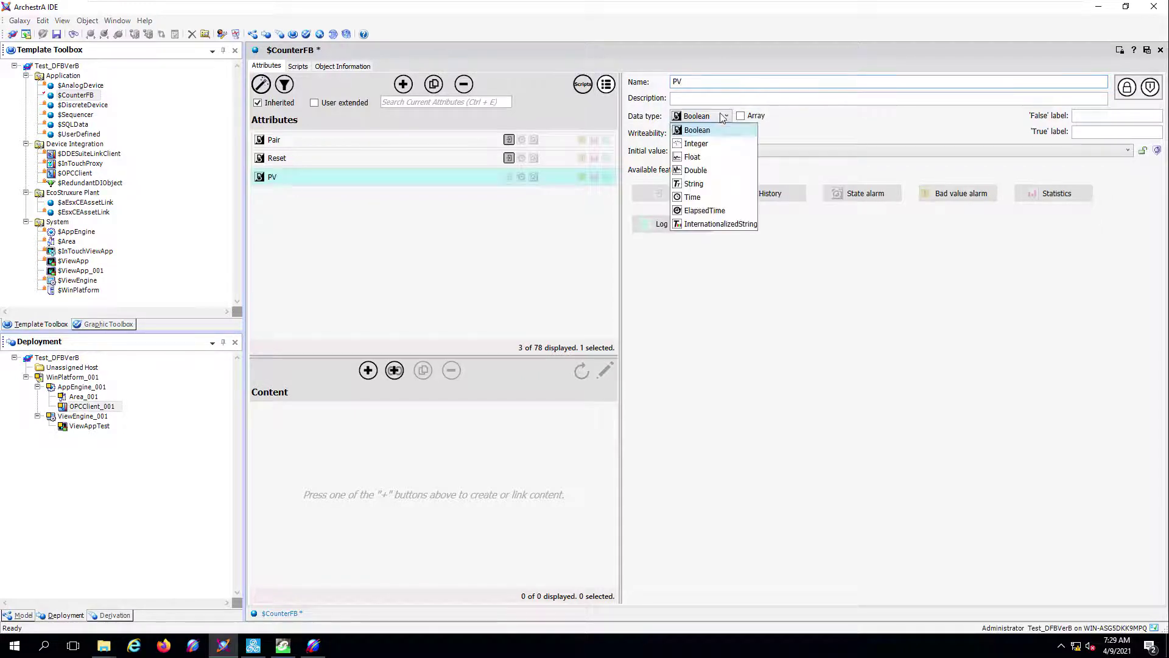
pyautogui.click(700, 144)
pyautogui.click(707, 192)
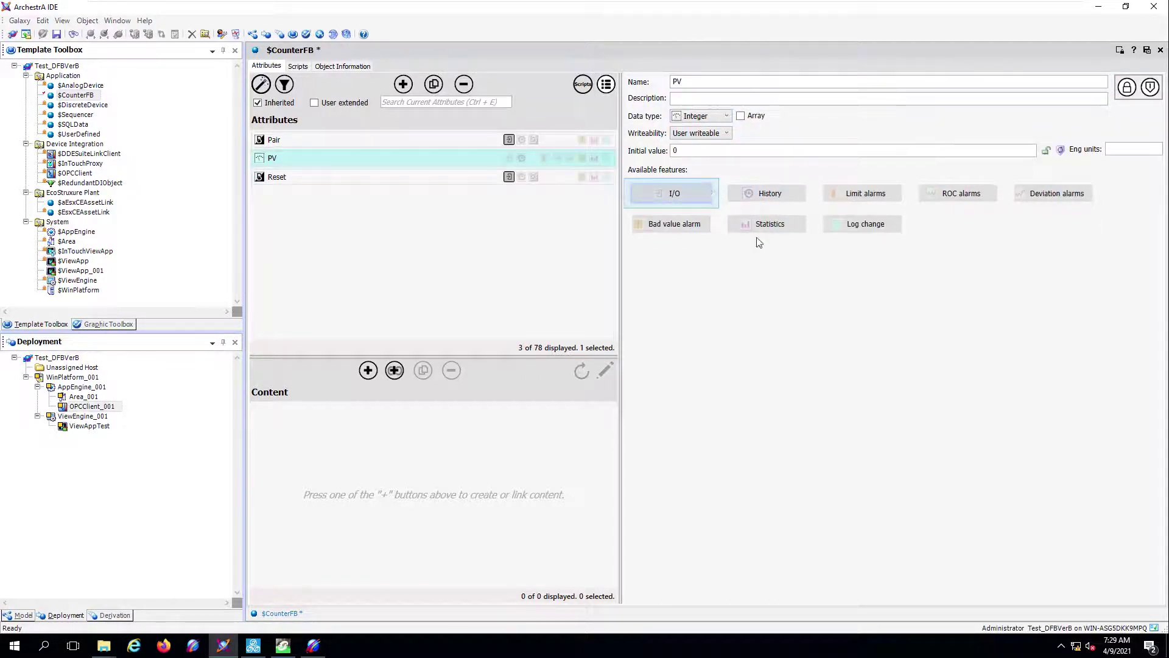
pyautogui.click(800, 302)
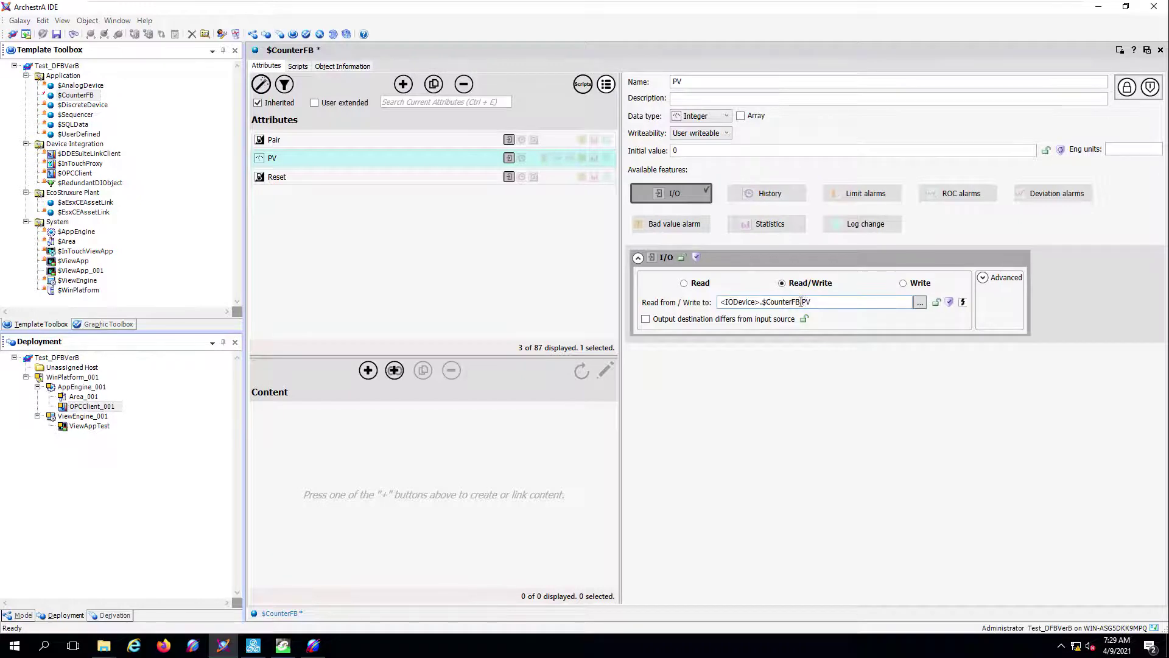
pyautogui.moveTo(802, 302); pyautogui.dragTo(504, 291)
pyautogui.write('..!CTR_CounterFB_ST')
# - Add a PresetV attribute with I/O linked to CTR_CounterFB_ST.PresetV
pyautogui.click(403, 84)
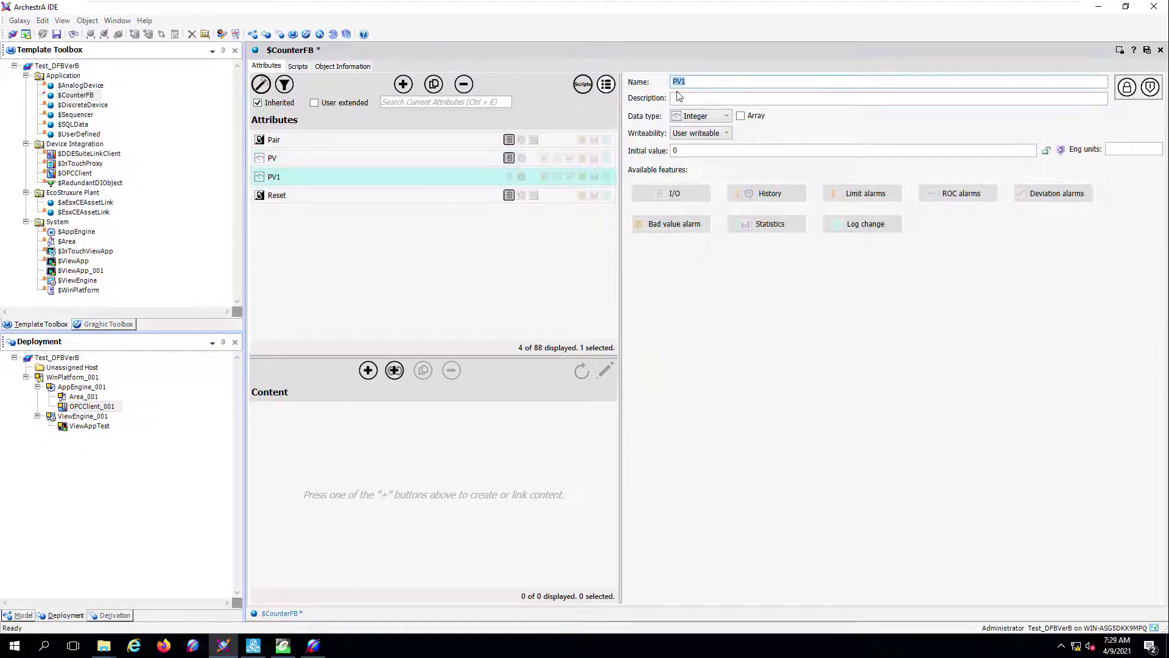
pyautogui.write('P')
pyautogui.click(686, 192)
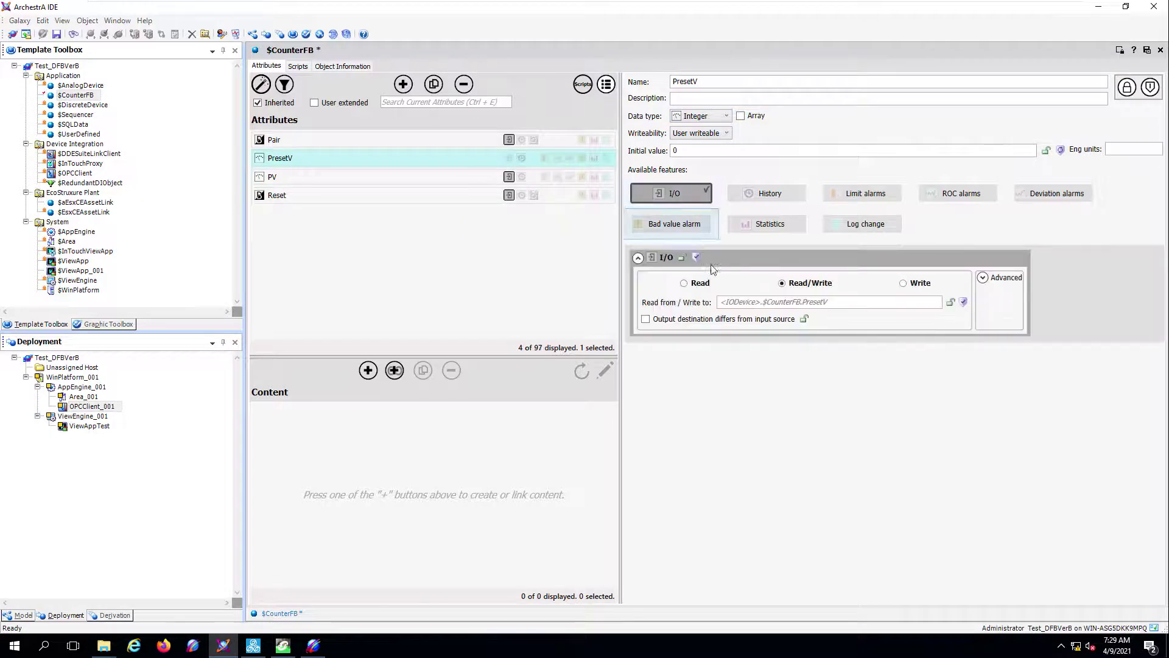
pyautogui.click(803, 301)
pyautogui.hotkey('shift', 'Home')
pyautogui.write('..!CTR_CounterFB_ST.')
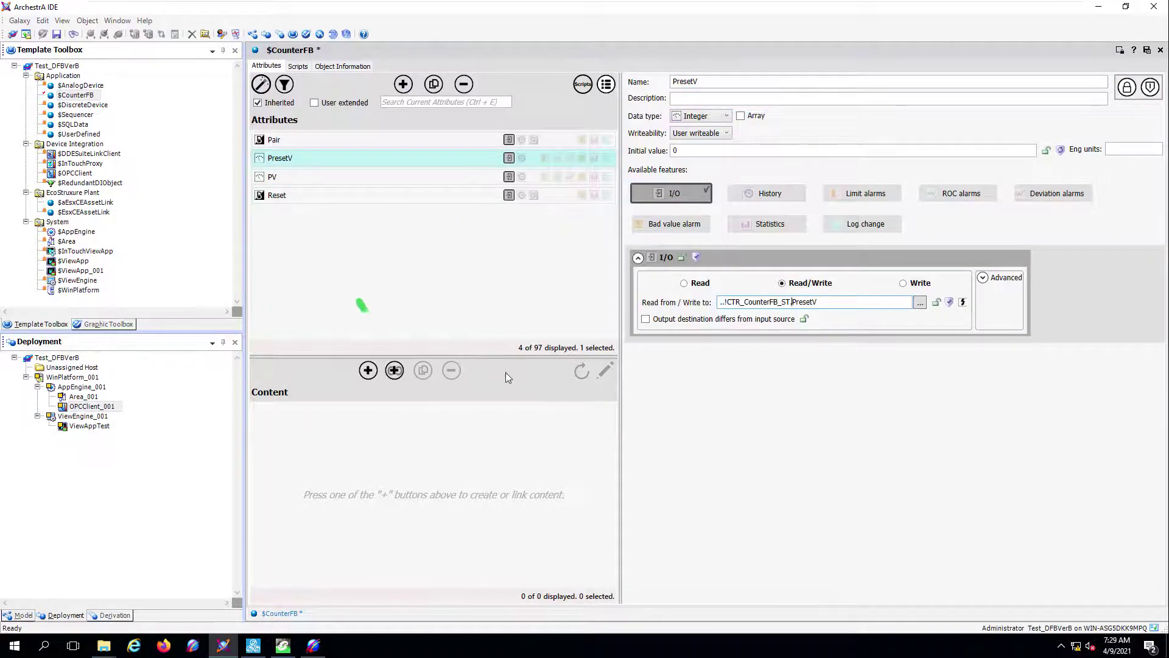
# - Link the My_Tests CounterFP graphic as content of $CounterFB
pyautogui.click(394, 370)
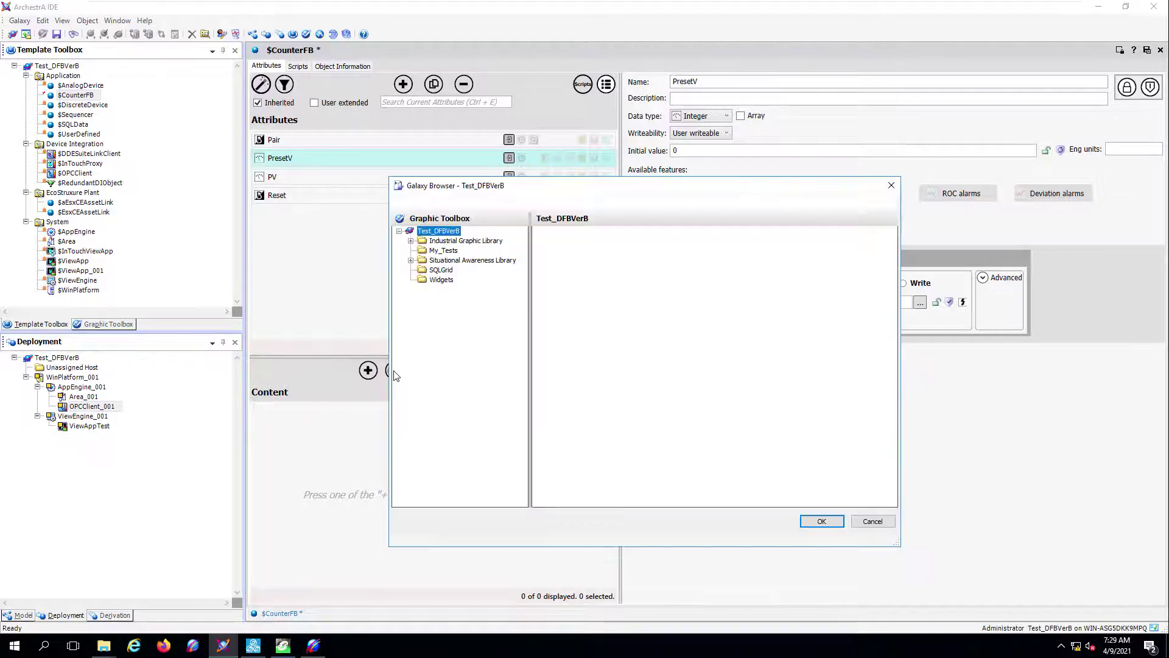
pyautogui.click(435, 256)
pyautogui.click(573, 263)
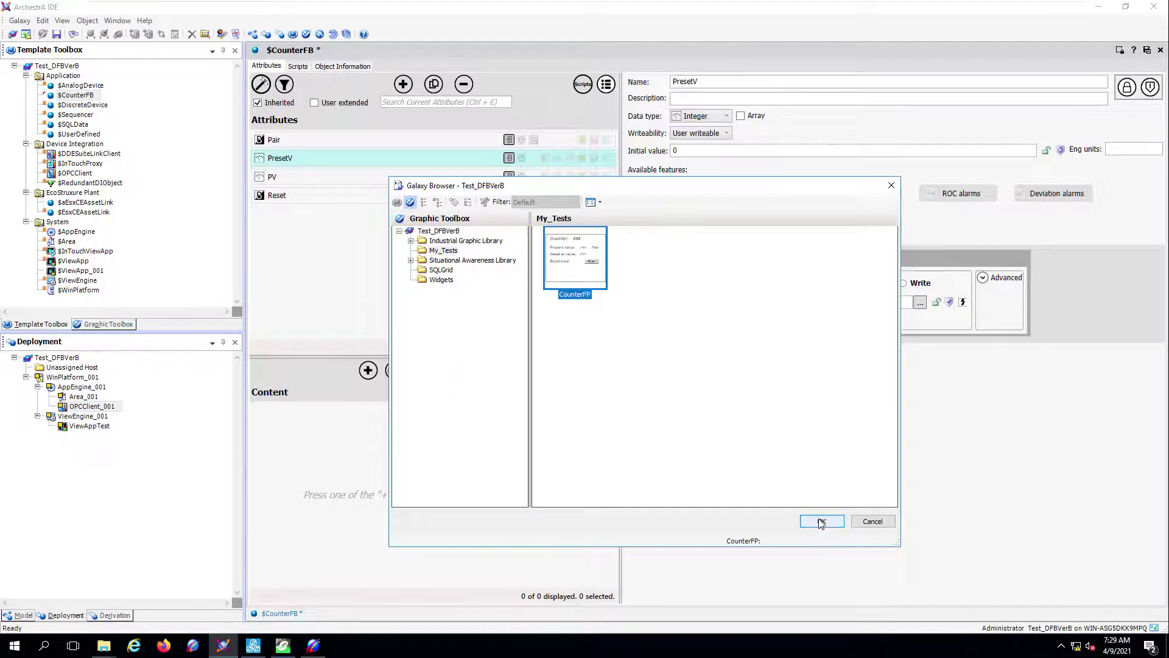
pyautogui.click(822, 522)
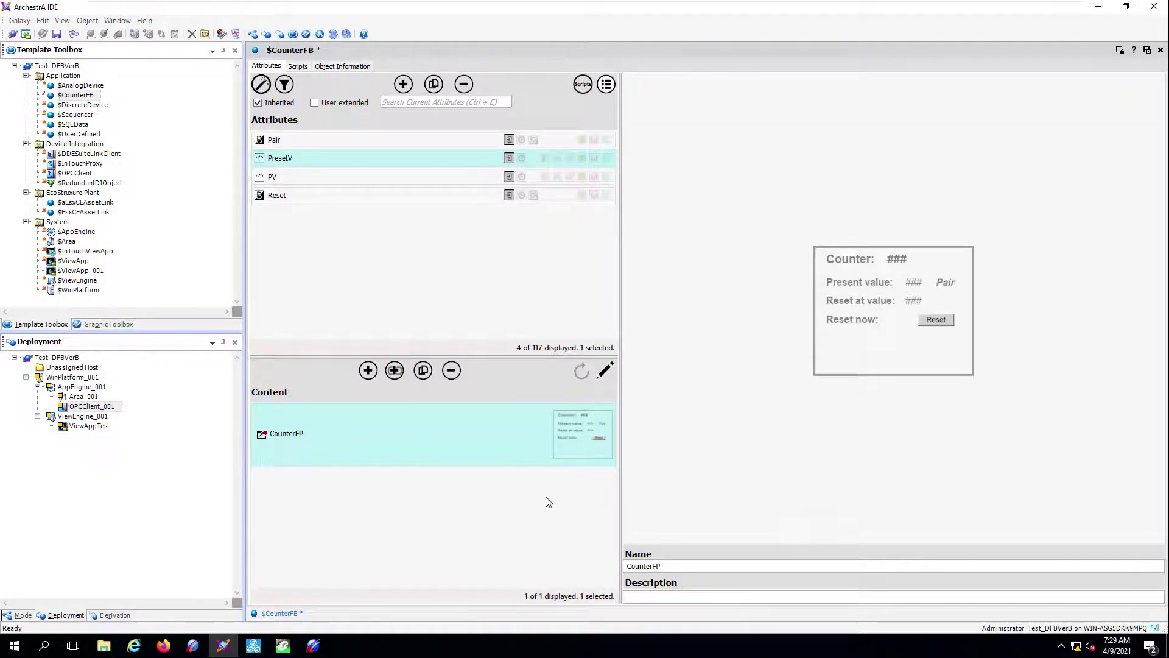
# - Save, close and check in $CounterFB without a comment
pyautogui.click(1146, 51)
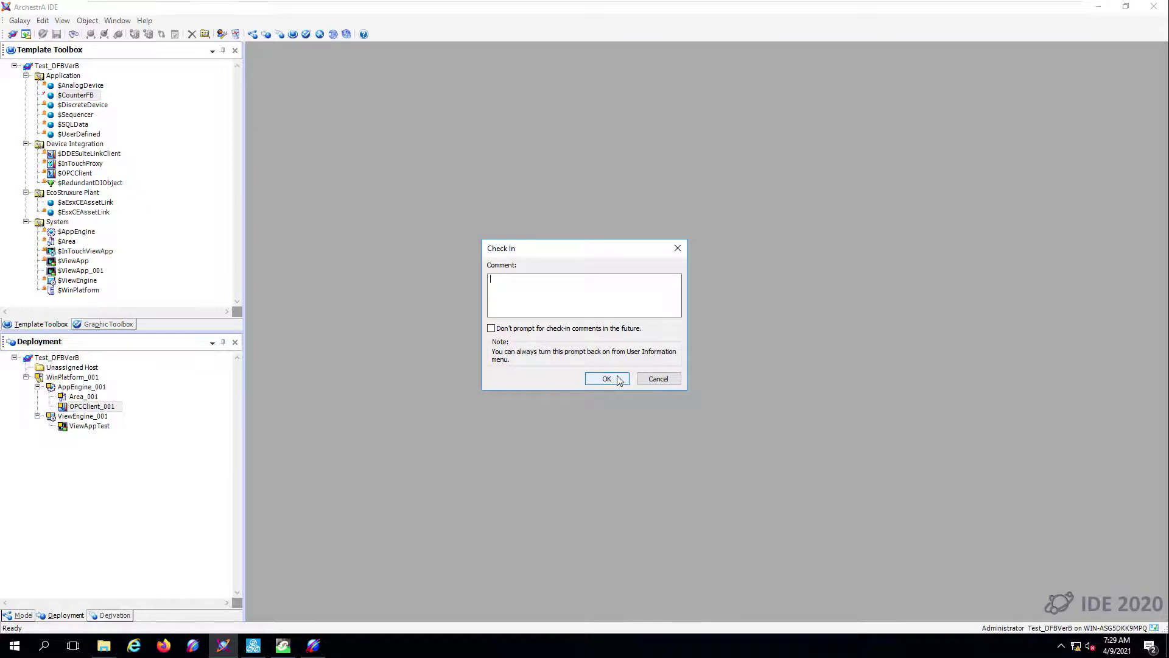
pyautogui.click(606, 379)
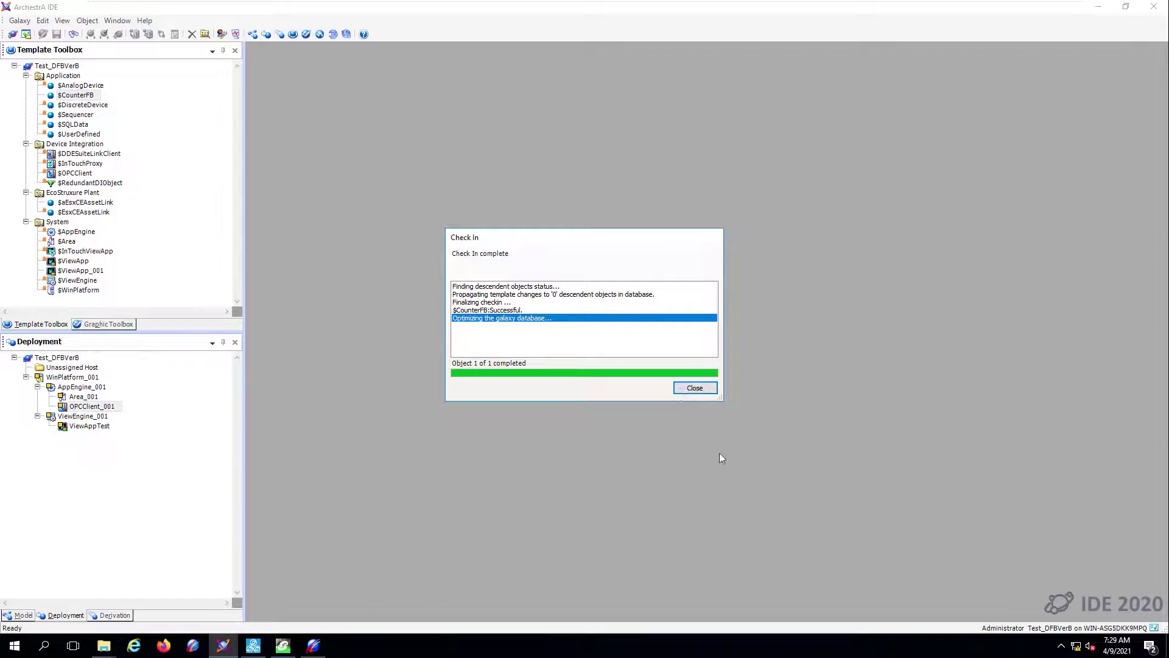
pyautogui.click(695, 388)
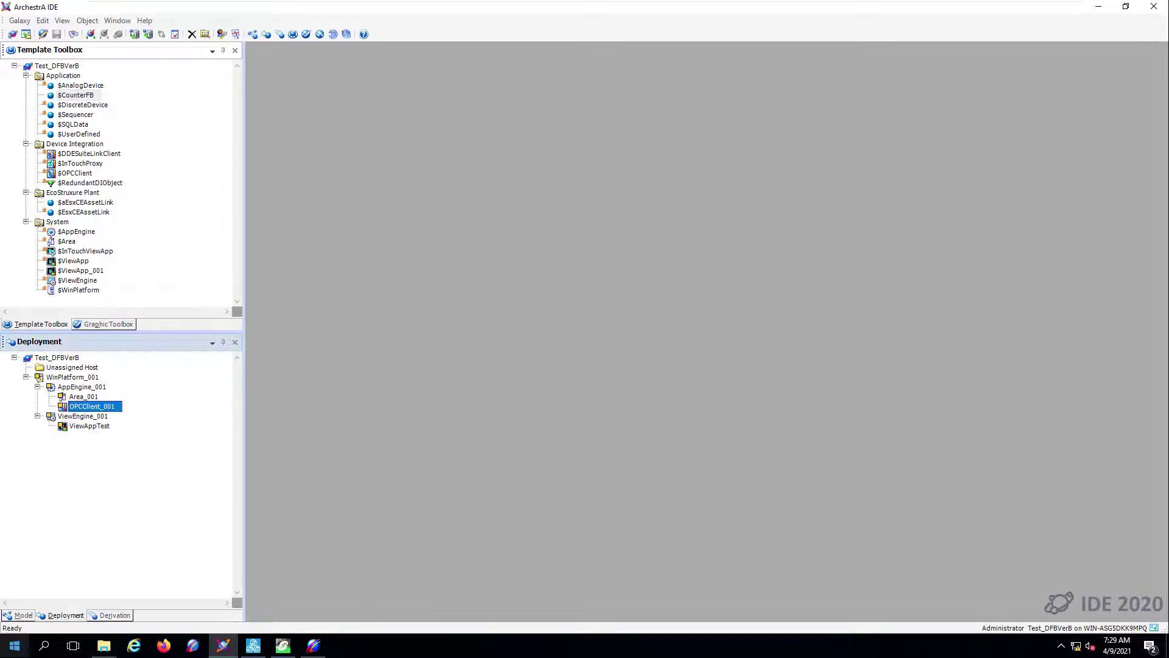
# - Create a new $CounterFB instance named CTR, accepting the rename cross-reference warning
pyautogui.click(82, 96)
pyautogui.rightClick(82, 96)
pyautogui.moveTo(134, 204)
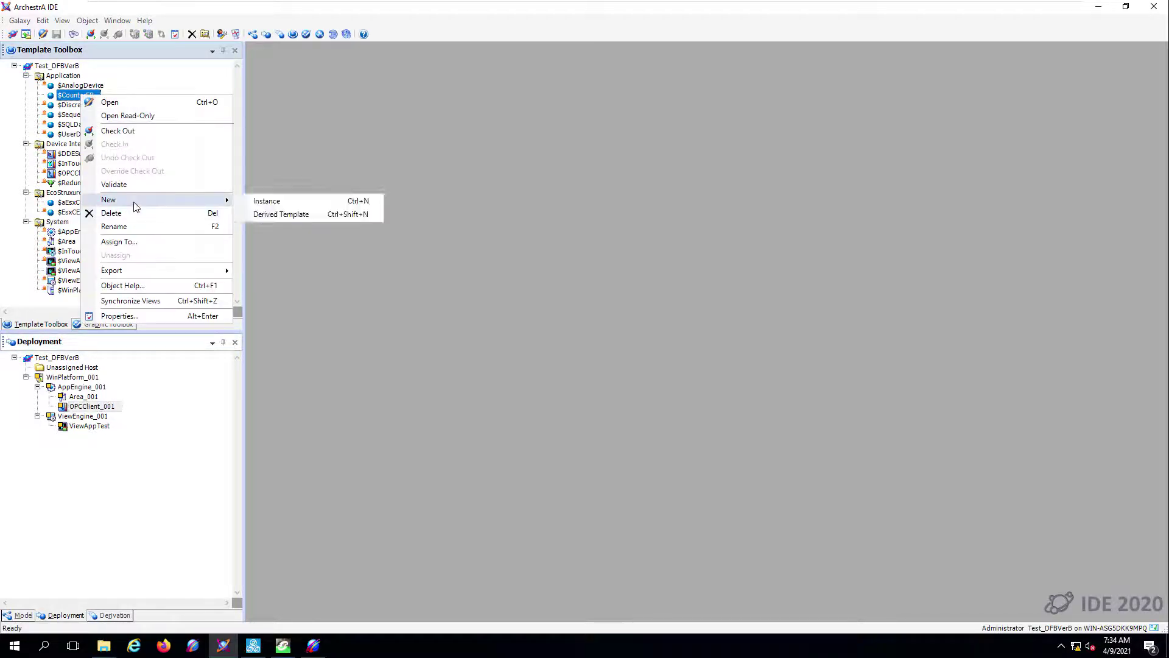
pyautogui.click(265, 202)
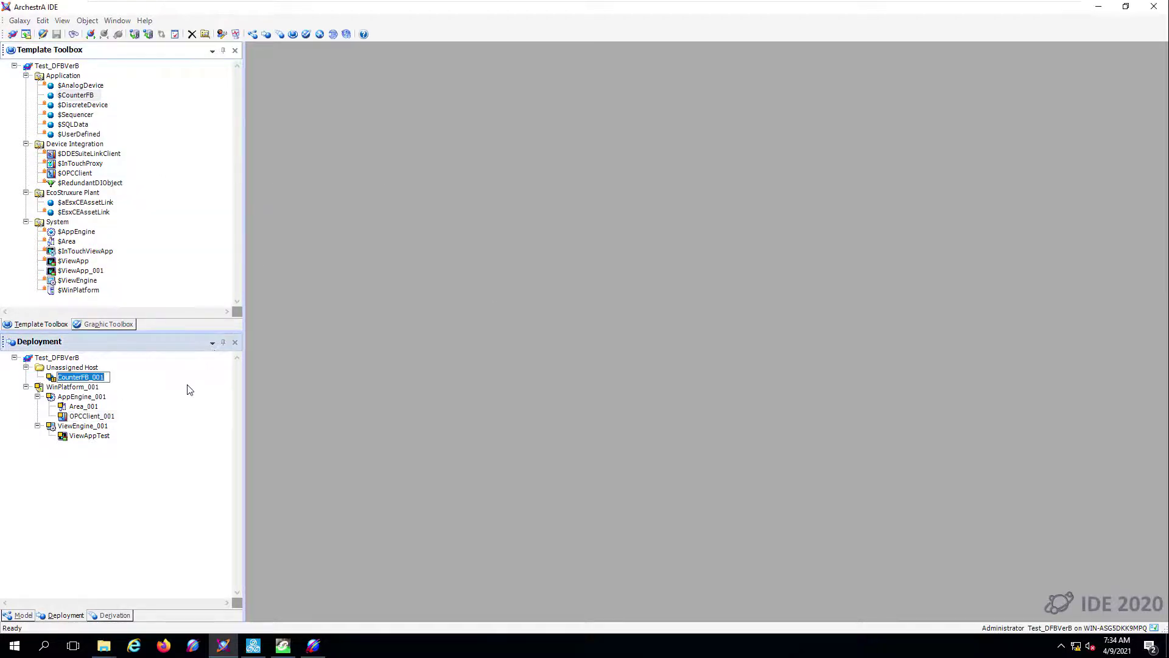
pyautogui.write('CTR')
pyautogui.press('Return')
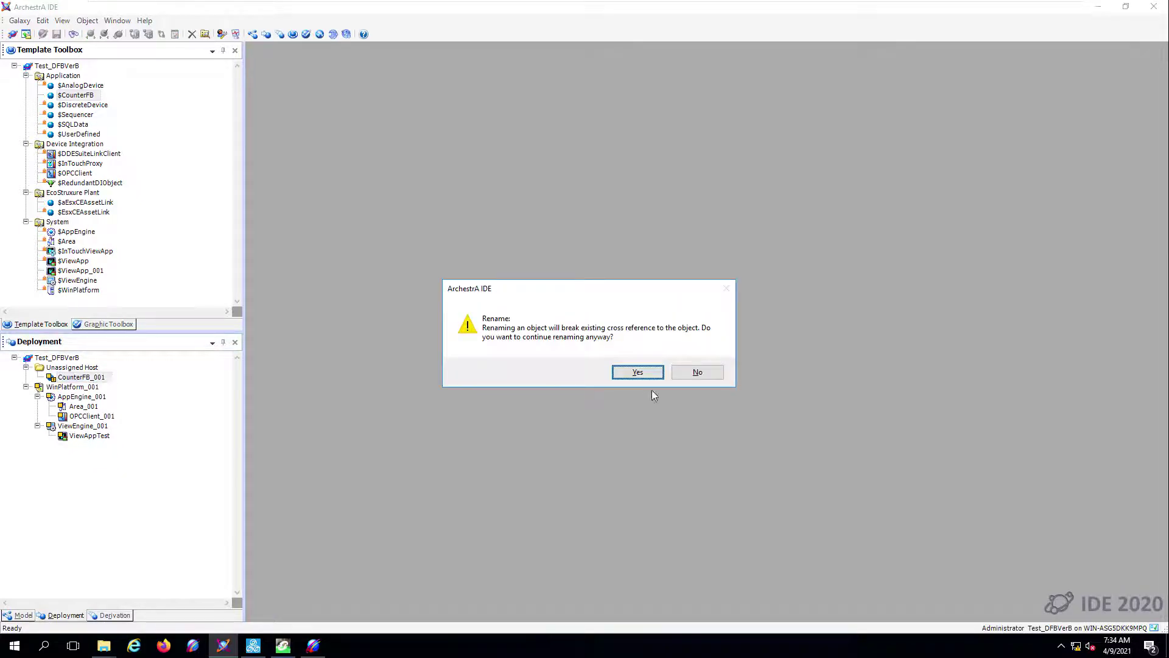
pyautogui.click(638, 372)
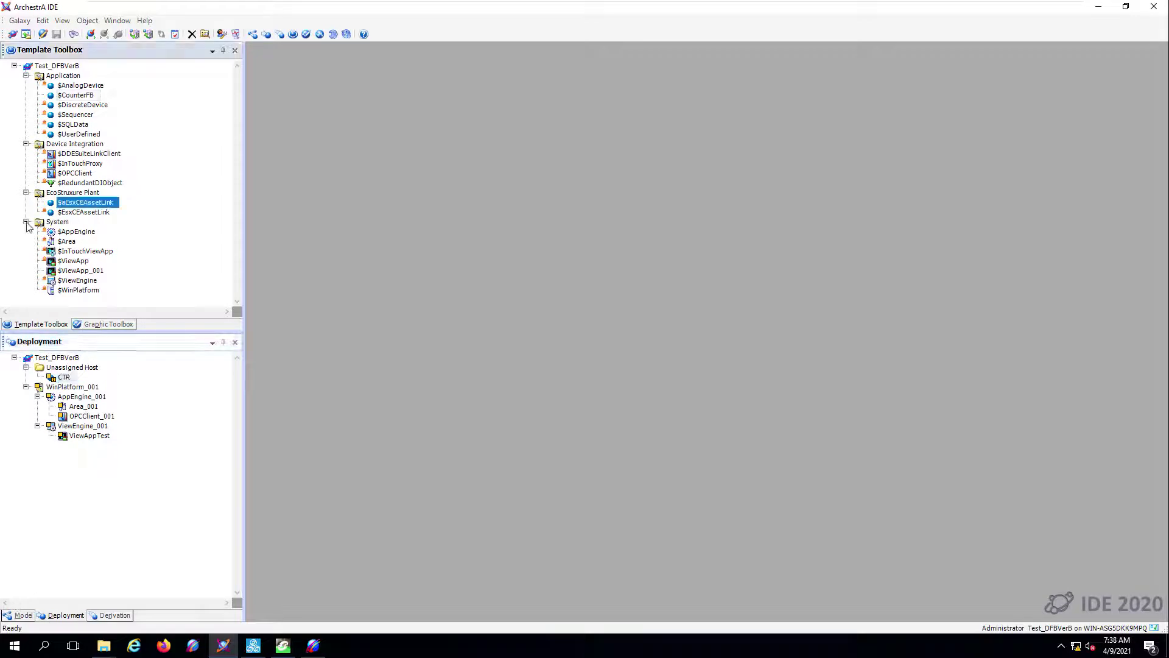
pyautogui.click(25, 222)
pyautogui.click(26, 144)
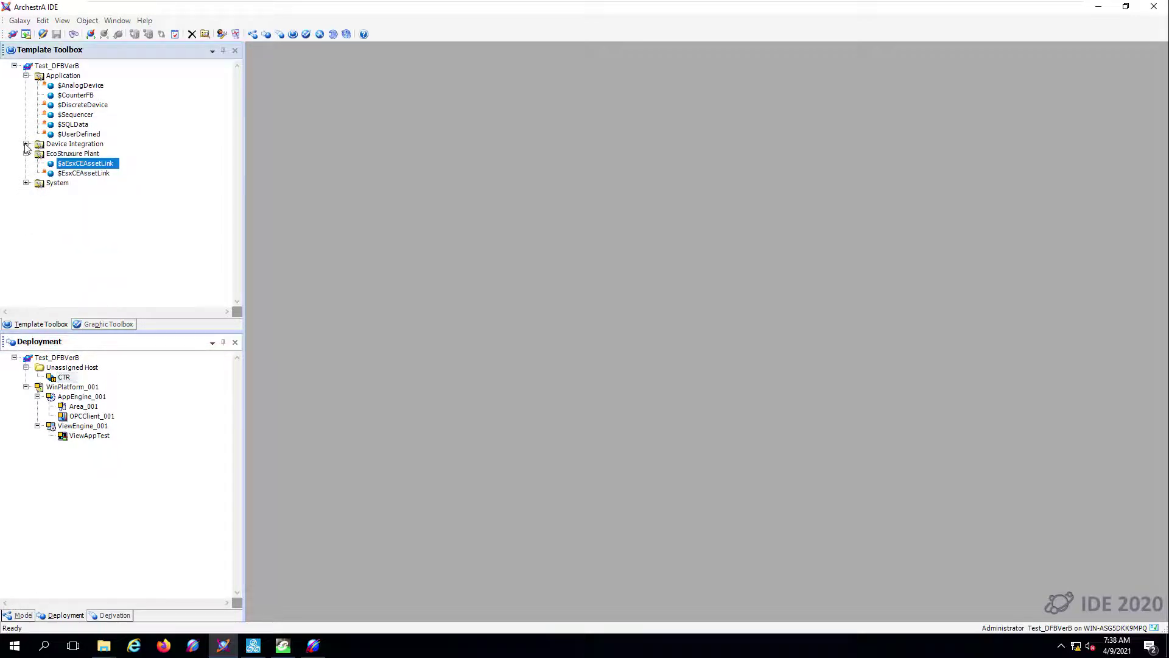
# - In $aEsxCEAssetLink, generate a new pattern for $CounterFB from the CTR tag
pyautogui.doubleClick(90, 163)
pyautogui.click(304, 70)
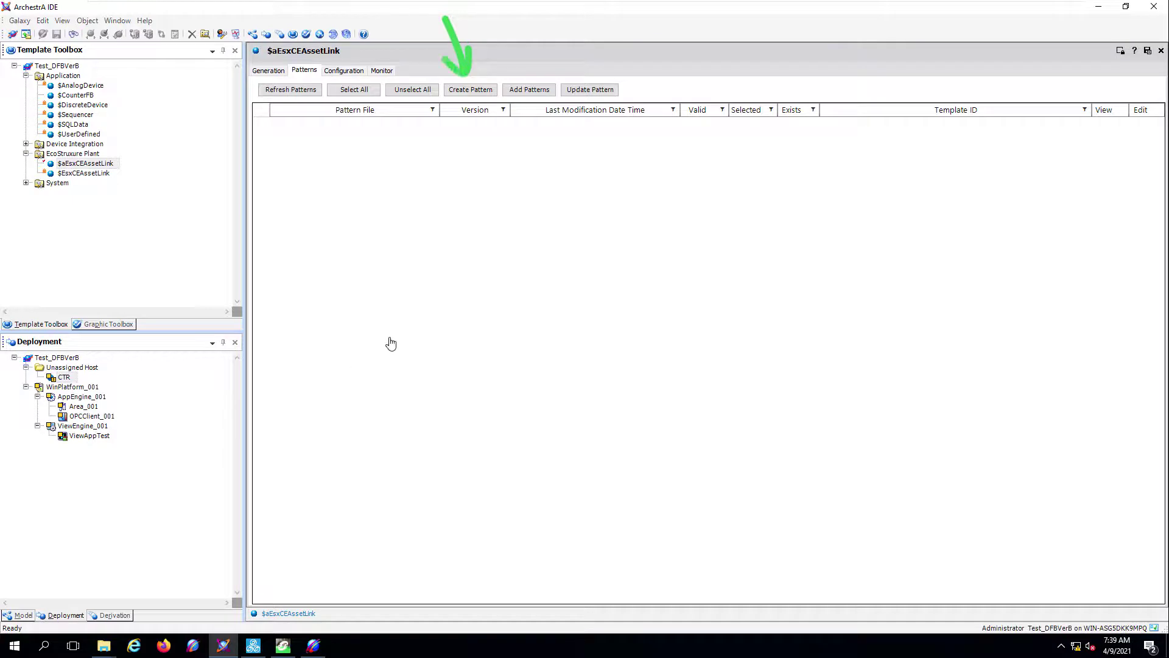
pyautogui.click(469, 92)
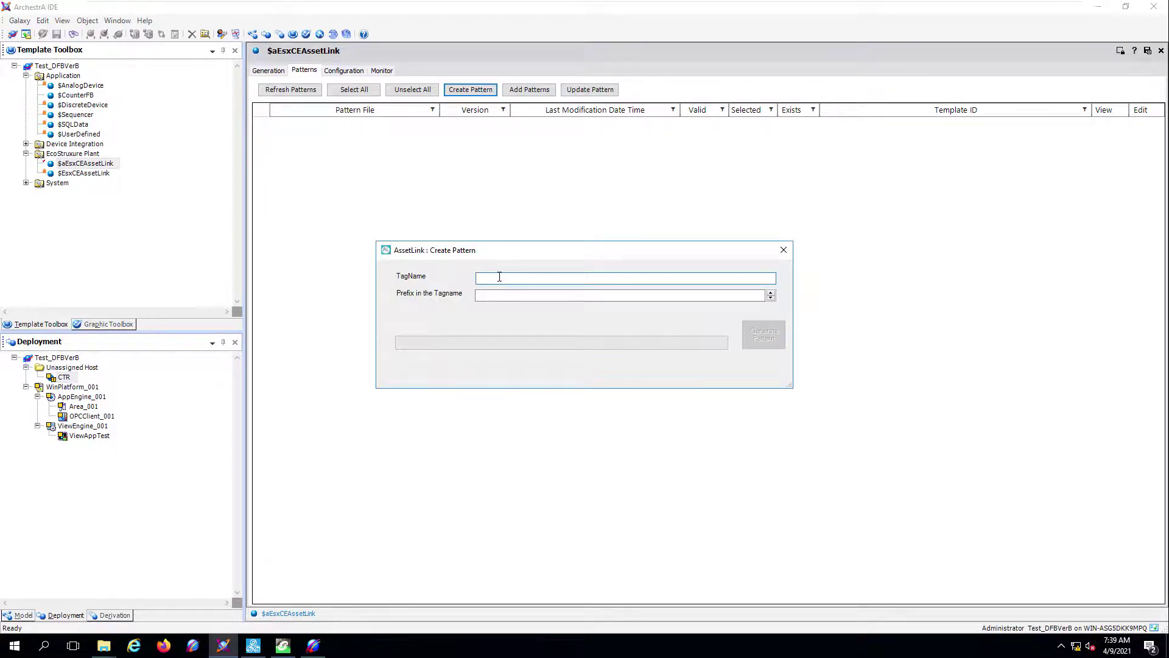
pyautogui.write('CTR')
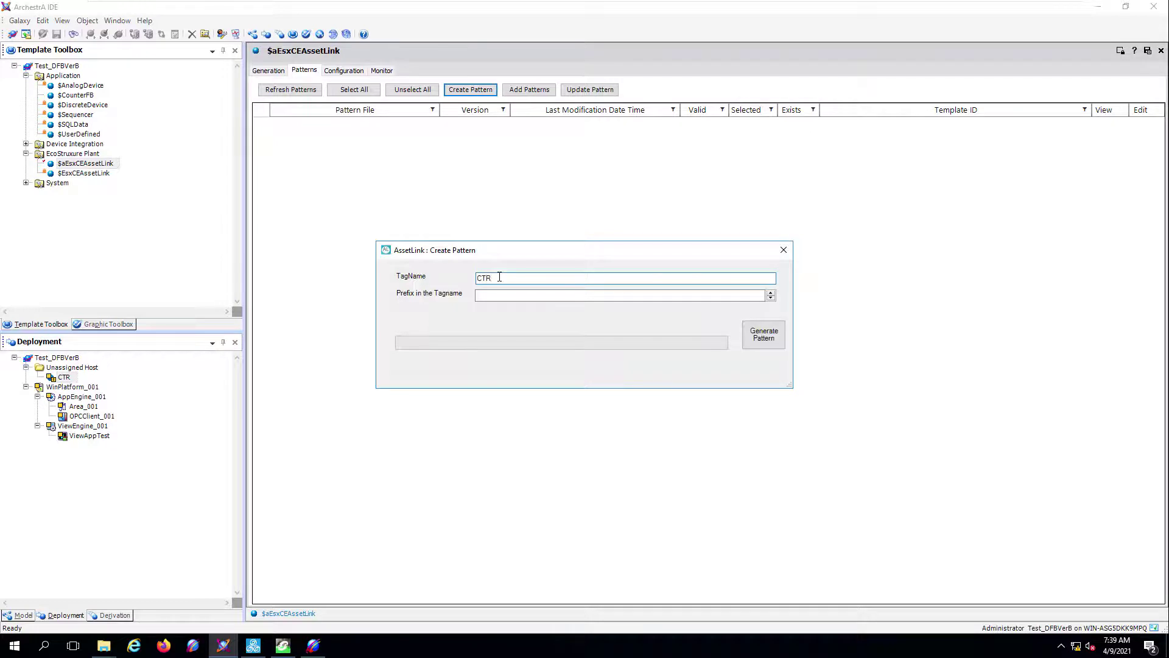
pyautogui.click(764, 342)
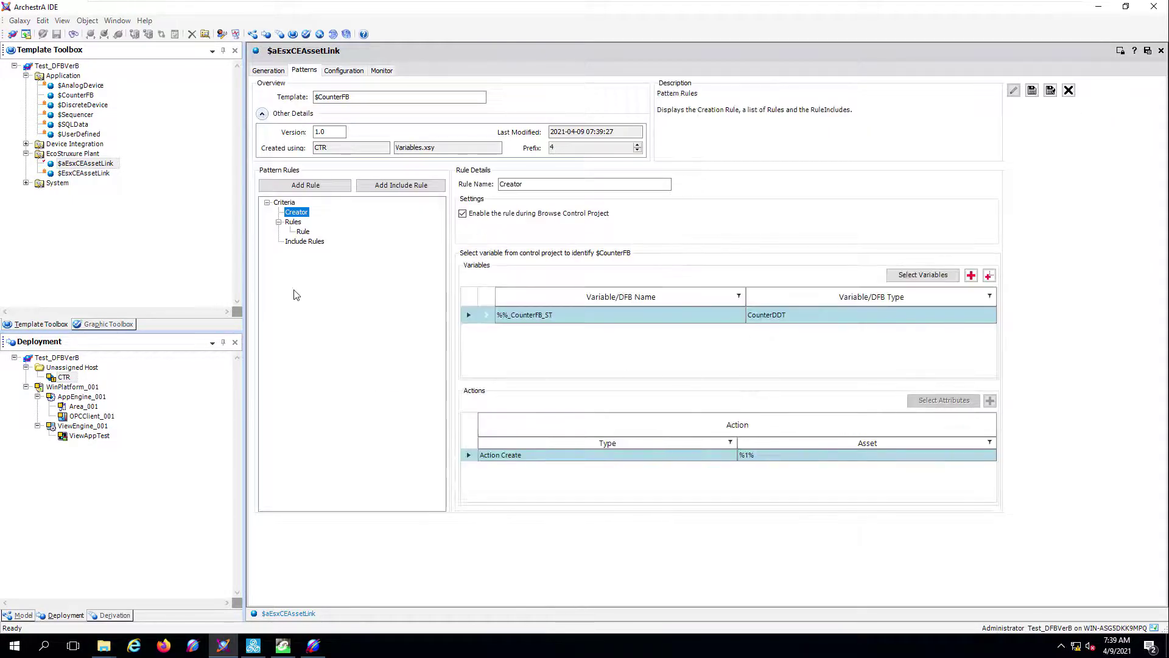
pyautogui.click(303, 231)
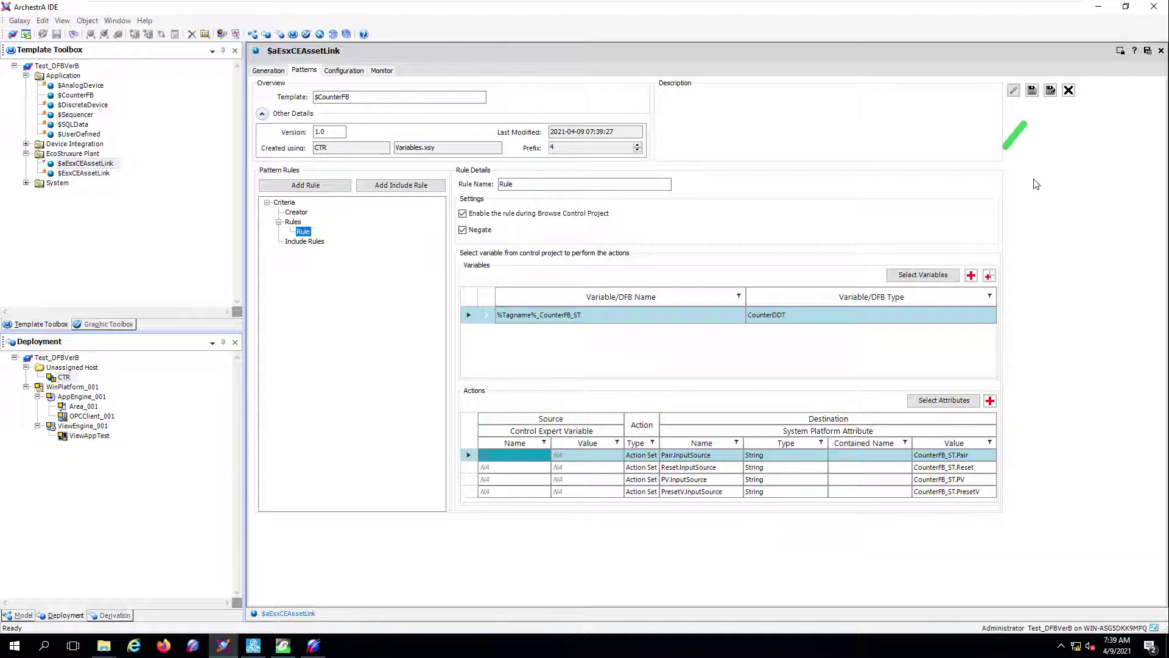
# - Save the pattern as CounterPattern and close the rule editor without saving changes
pyautogui.click(1051, 90)
pyautogui.click(374, 381)
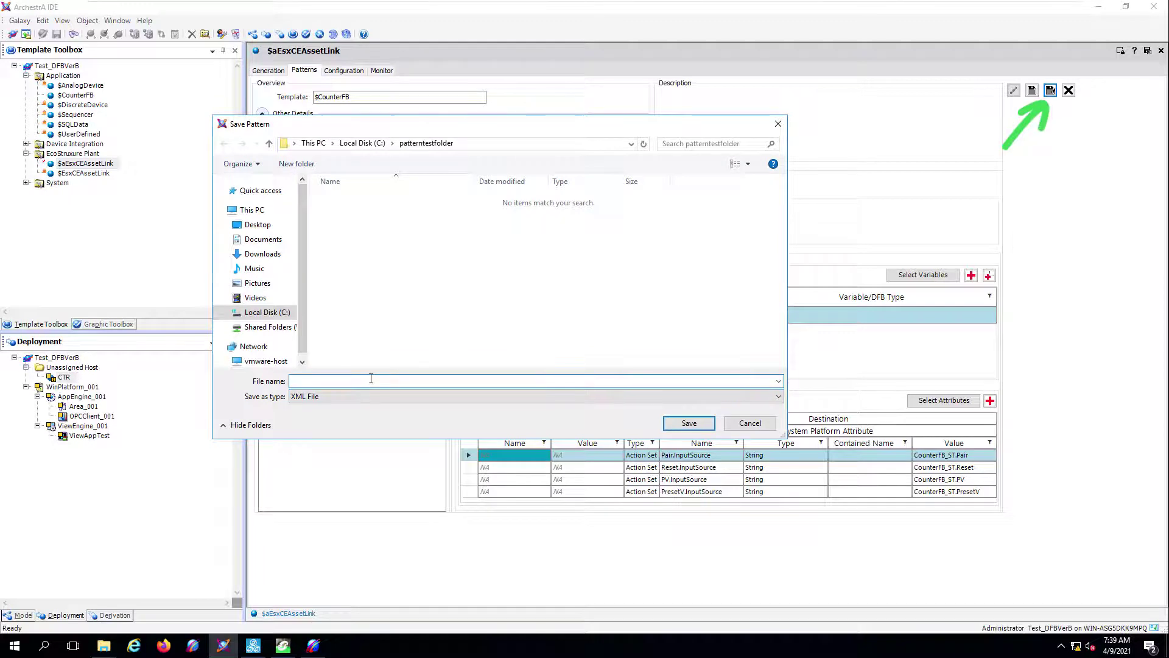
pyautogui.write('Counter')
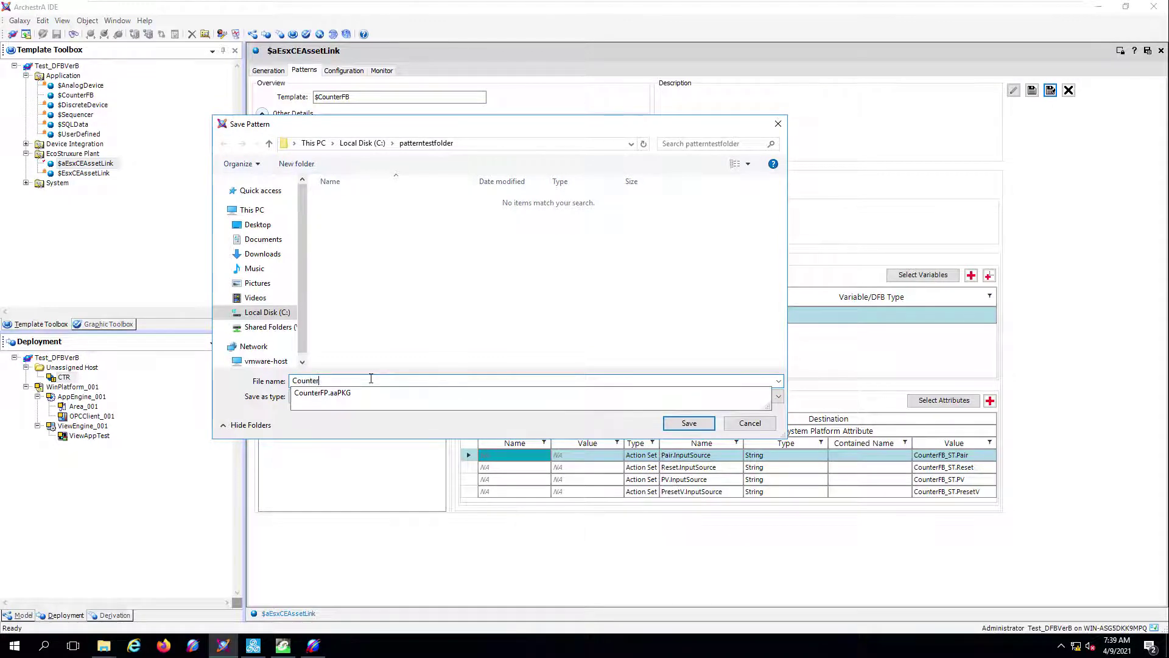
pyautogui.write('Pattern')
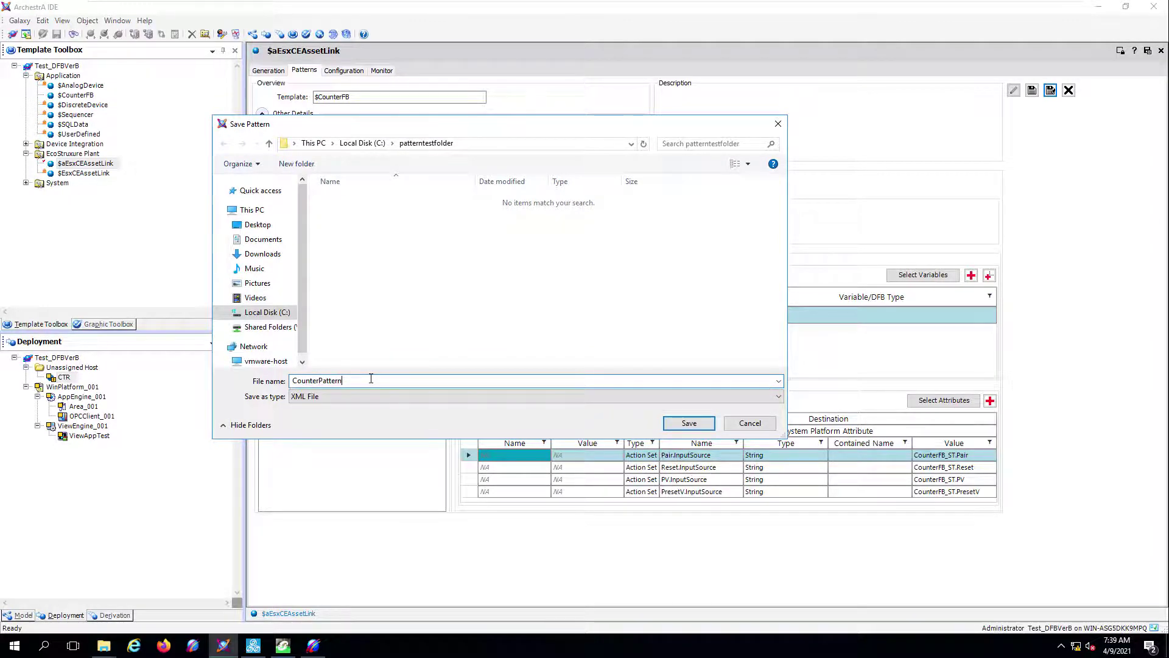
pyautogui.click(685, 424)
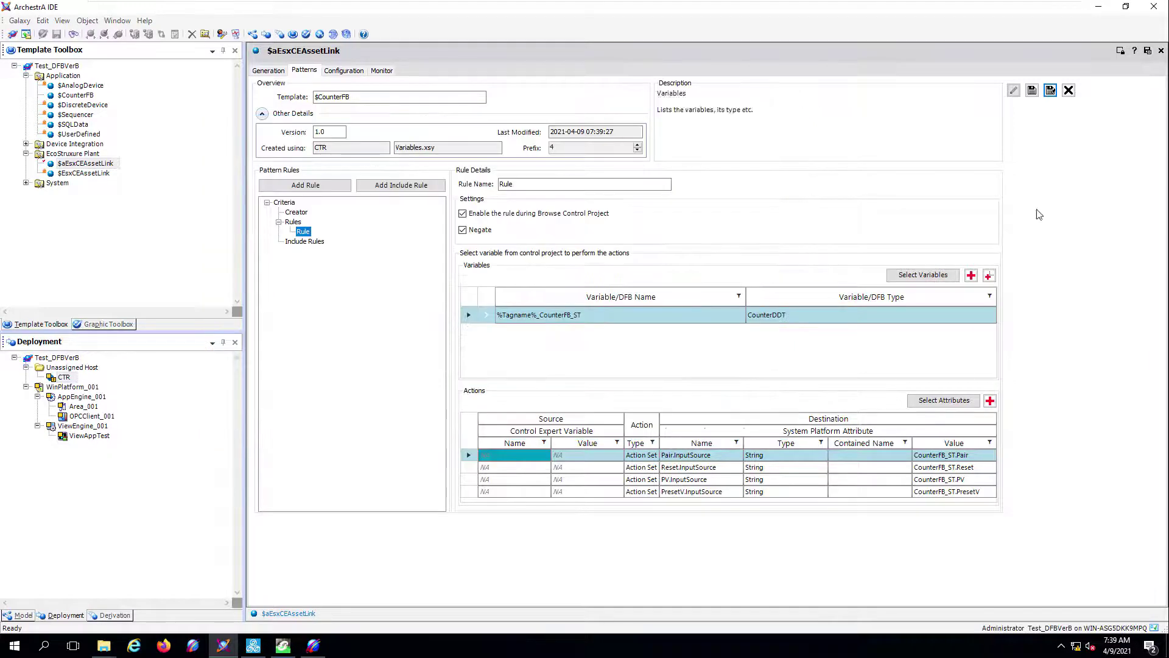
pyautogui.click(1069, 90)
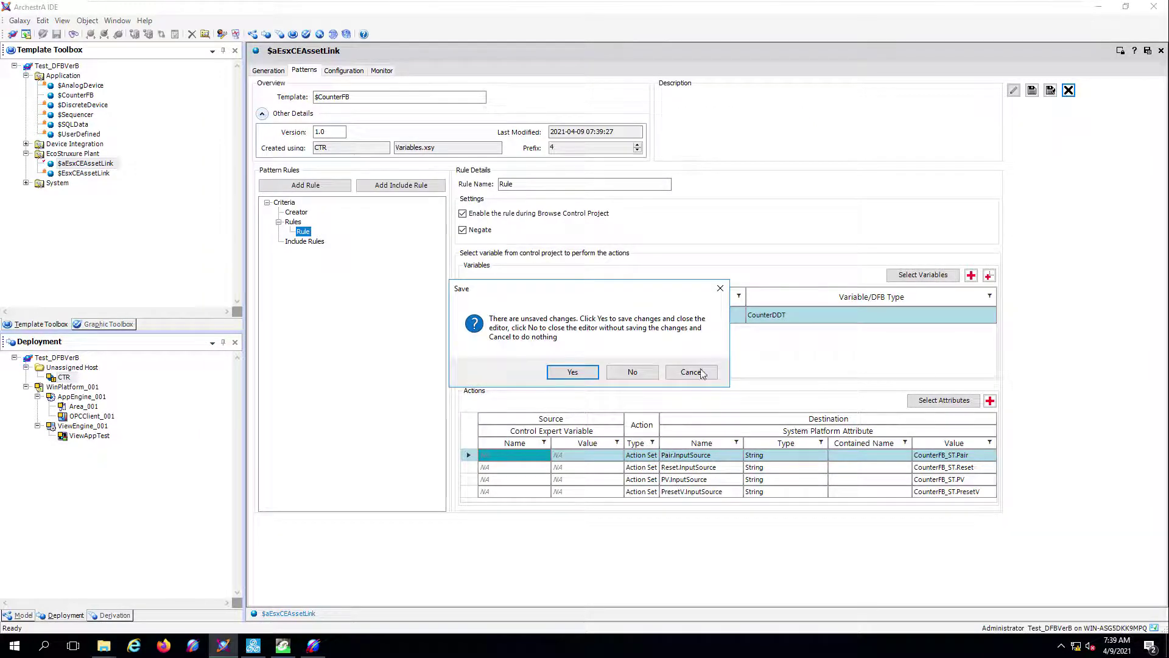
pyautogui.click(631, 372)
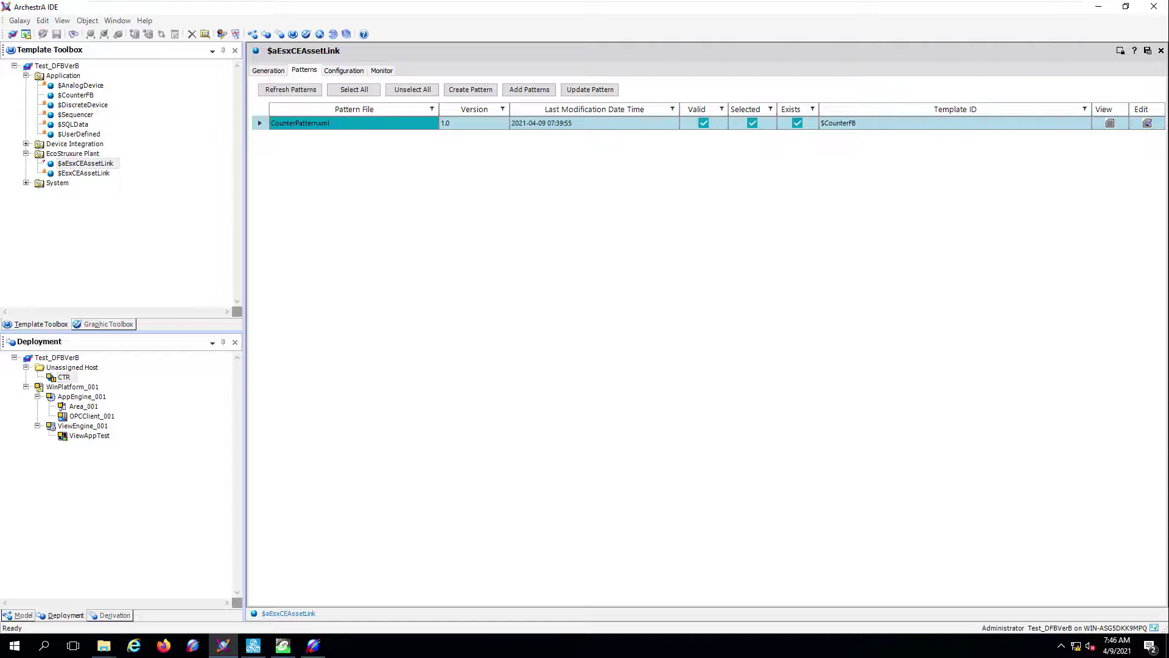
# - With Forced Browse on, browse the control project, tick CTR and generate objects to update it
pyautogui.click(258, 72)
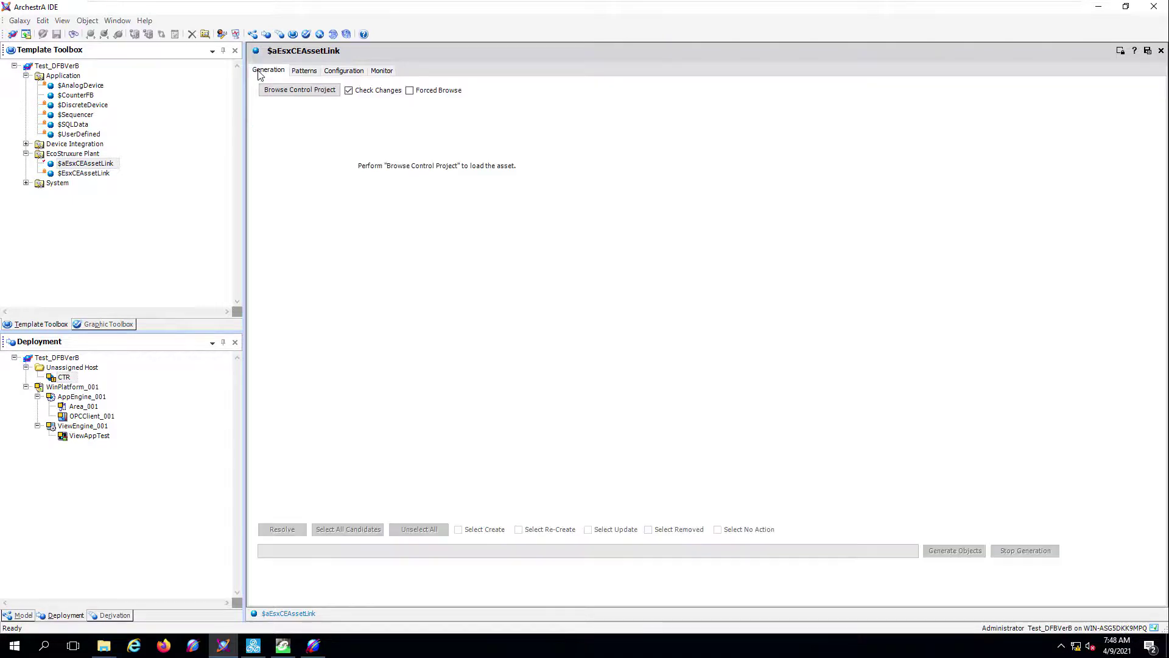
pyautogui.click(409, 90)
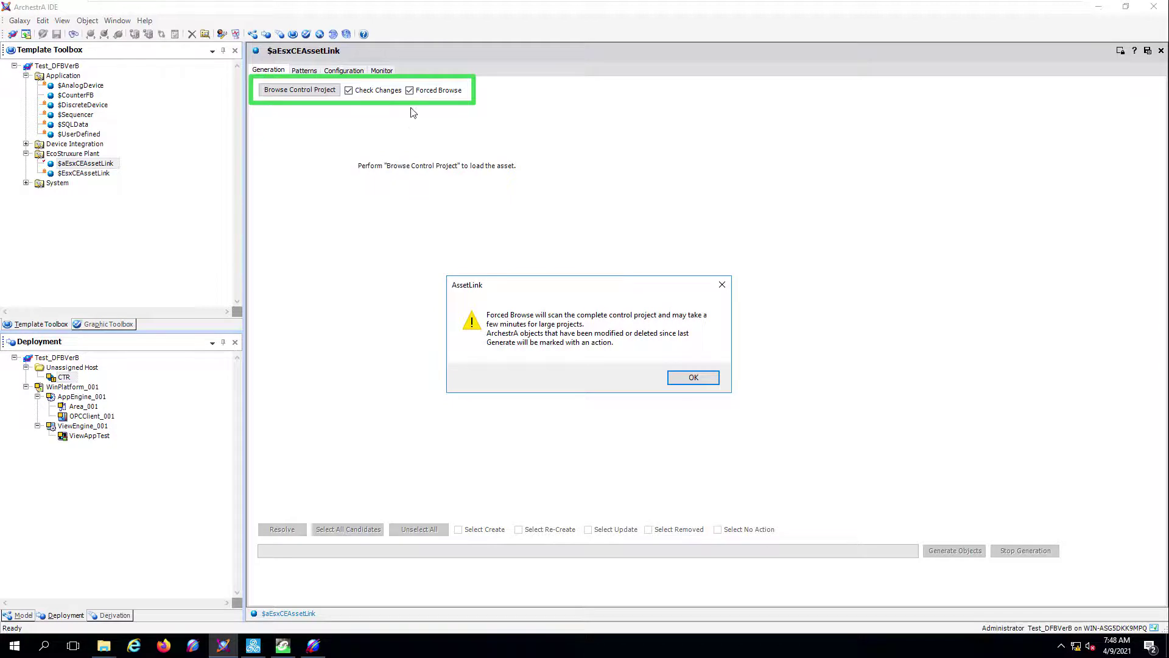
pyautogui.click(691, 378)
pyautogui.click(275, 91)
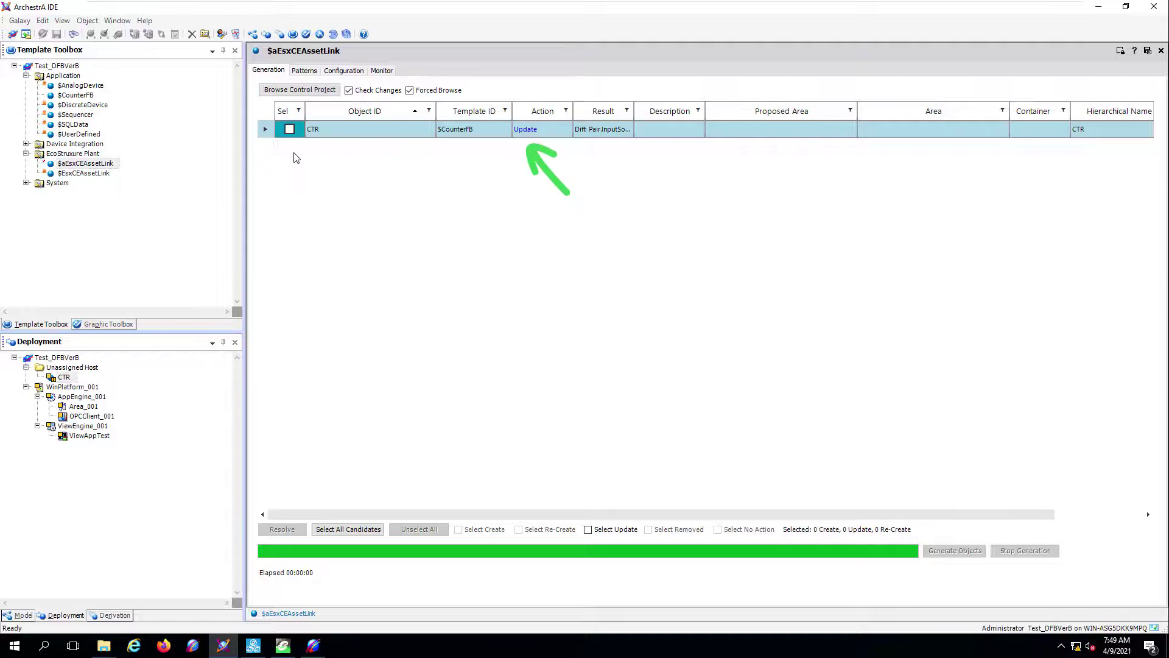
pyautogui.click(289, 129)
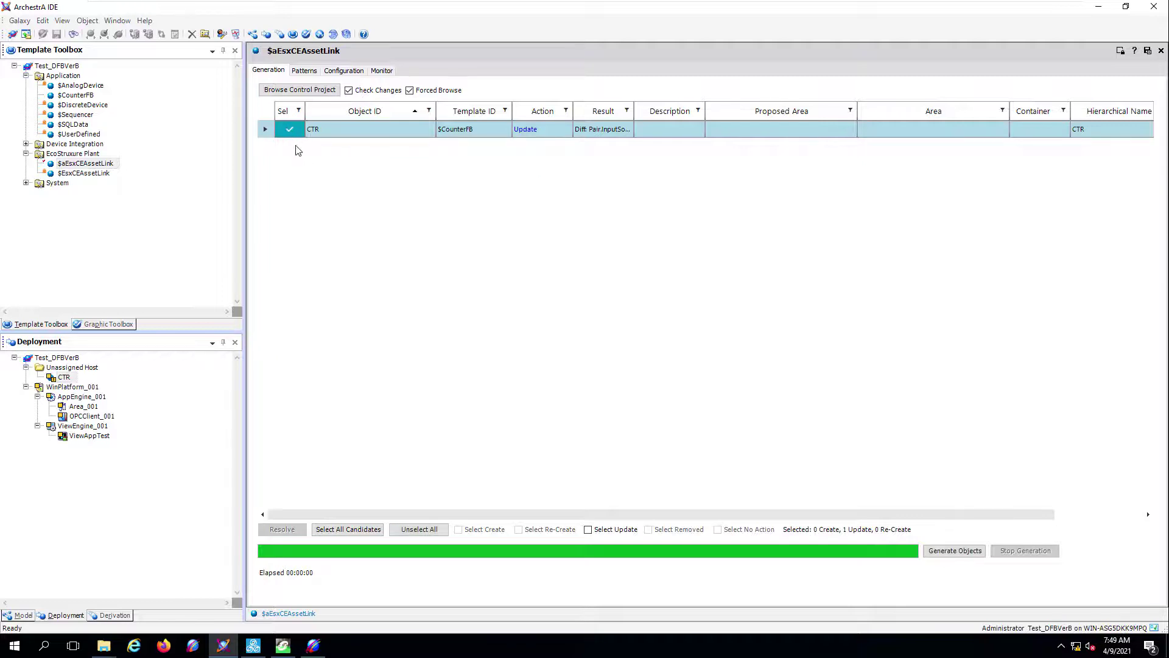
pyautogui.click(954, 550)
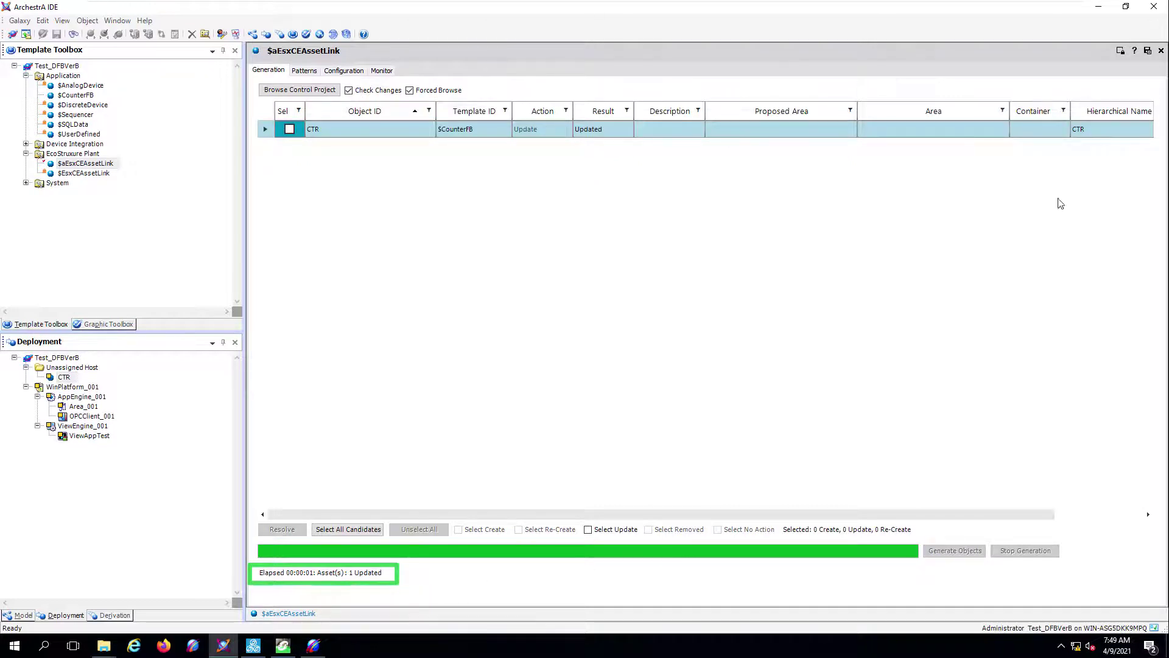
pyautogui.click(1160, 50)
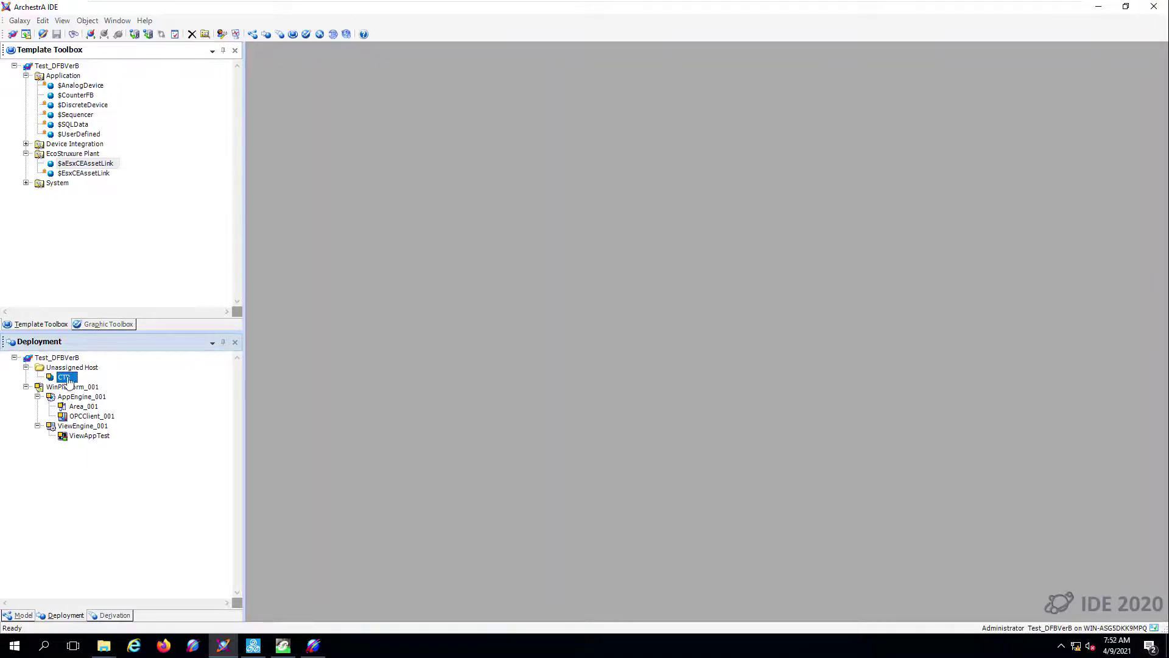
# - Verify CTR's Pair, PresetV, PV and Reset I/O point to OPCClient_001, then move CTR into Area_001
pyautogui.doubleClick(66, 378)
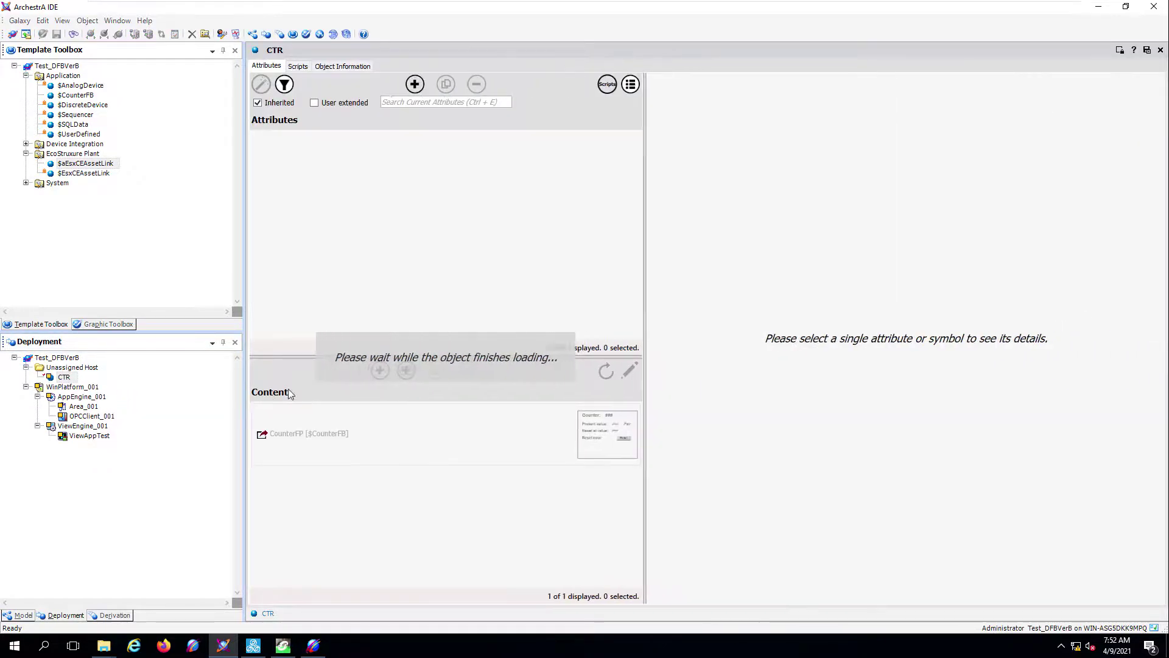
pyautogui.click(291, 140)
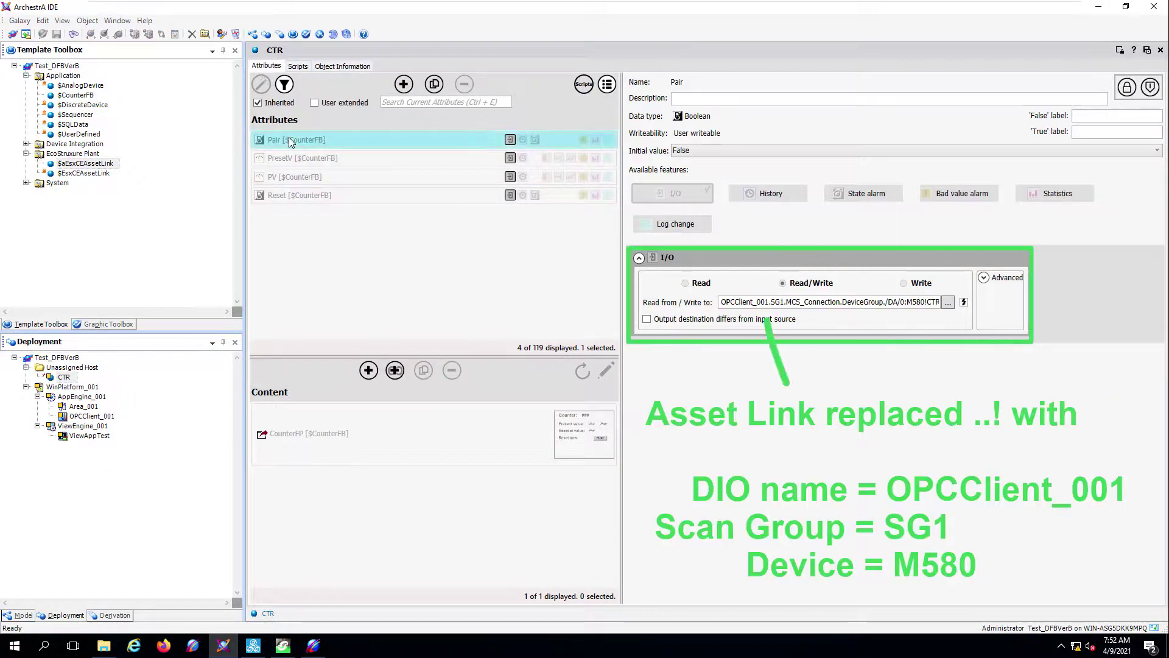
pyautogui.click(291, 158)
pyautogui.click(294, 176)
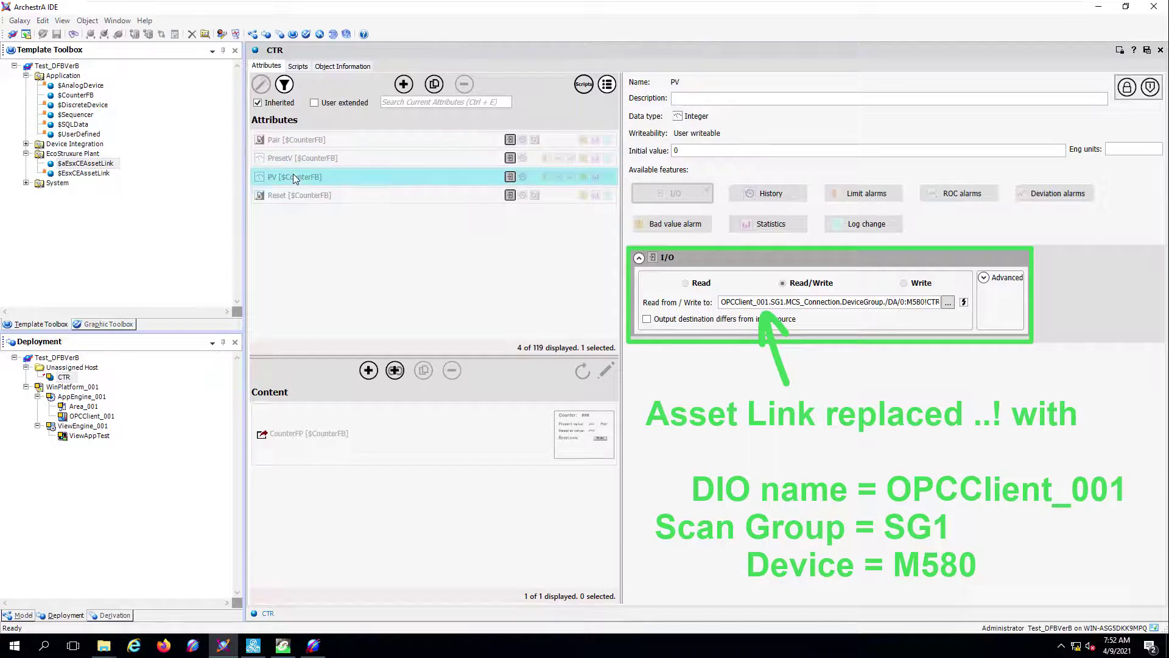
pyautogui.click(302, 196)
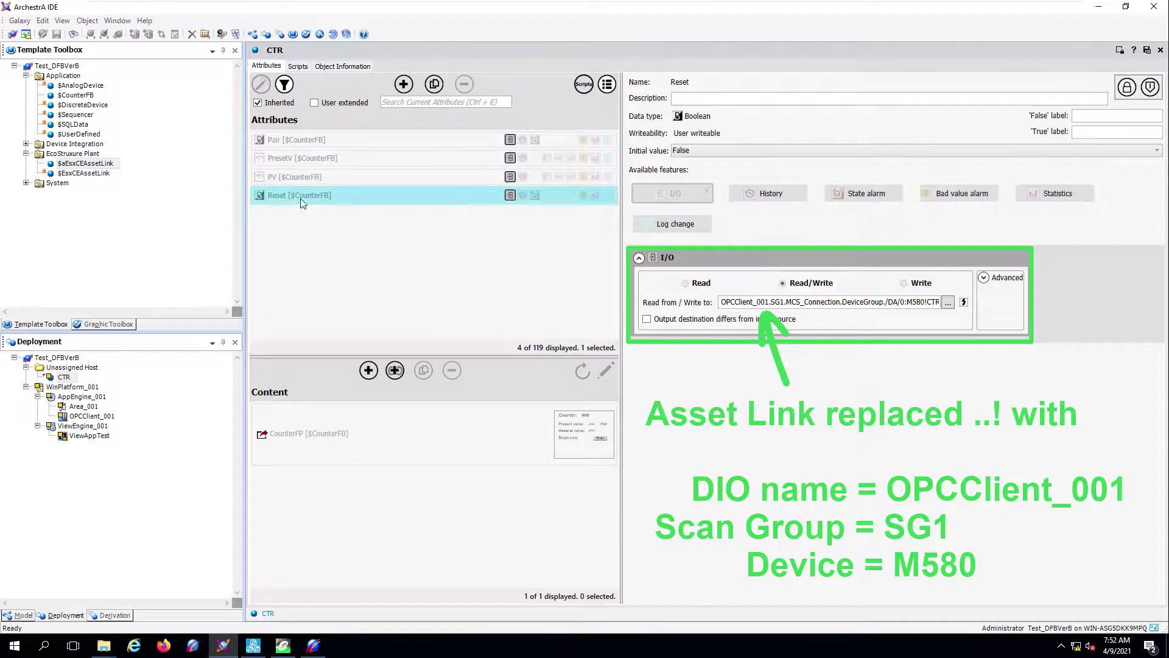
pyautogui.click(1148, 51)
pyautogui.moveTo(68, 378); pyautogui.dragTo(82, 406)
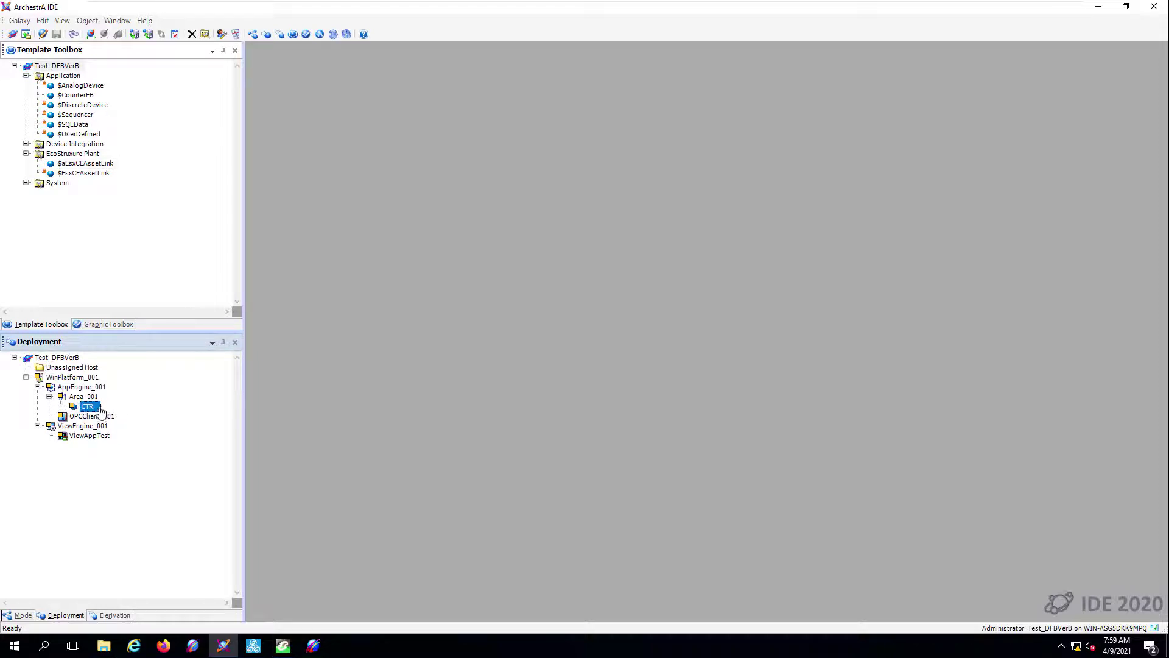
# - Deploy WinPlatform_001 from the Deployment view, accepting the default deploy options
pyautogui.click(73, 378)
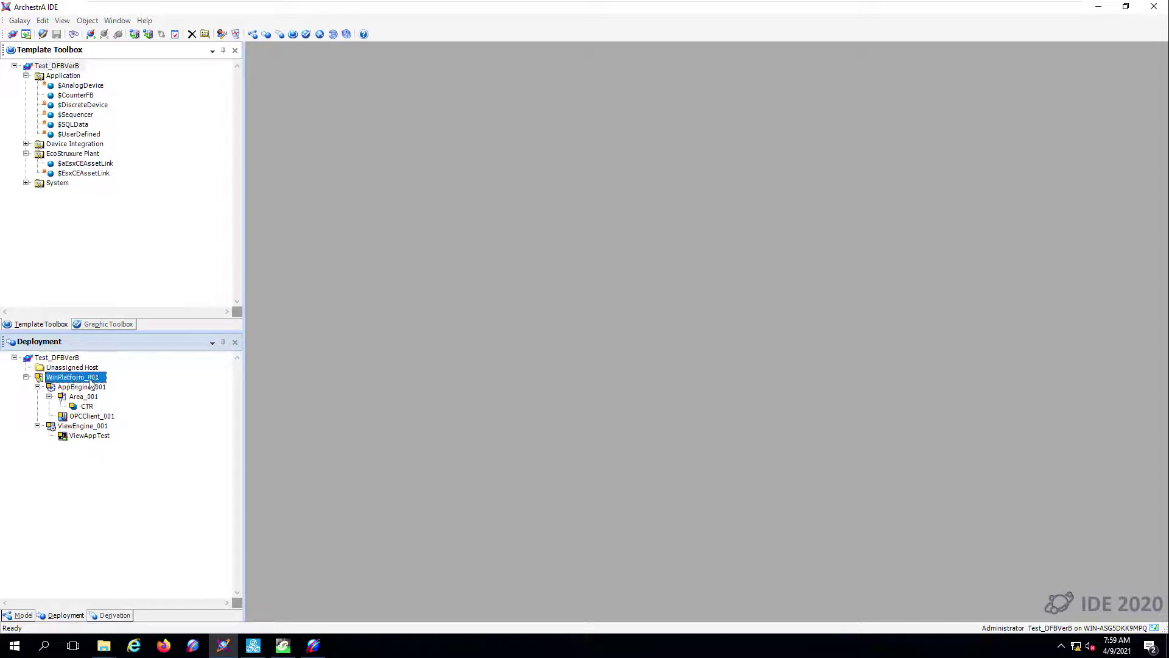
pyautogui.rightClick(95, 379)
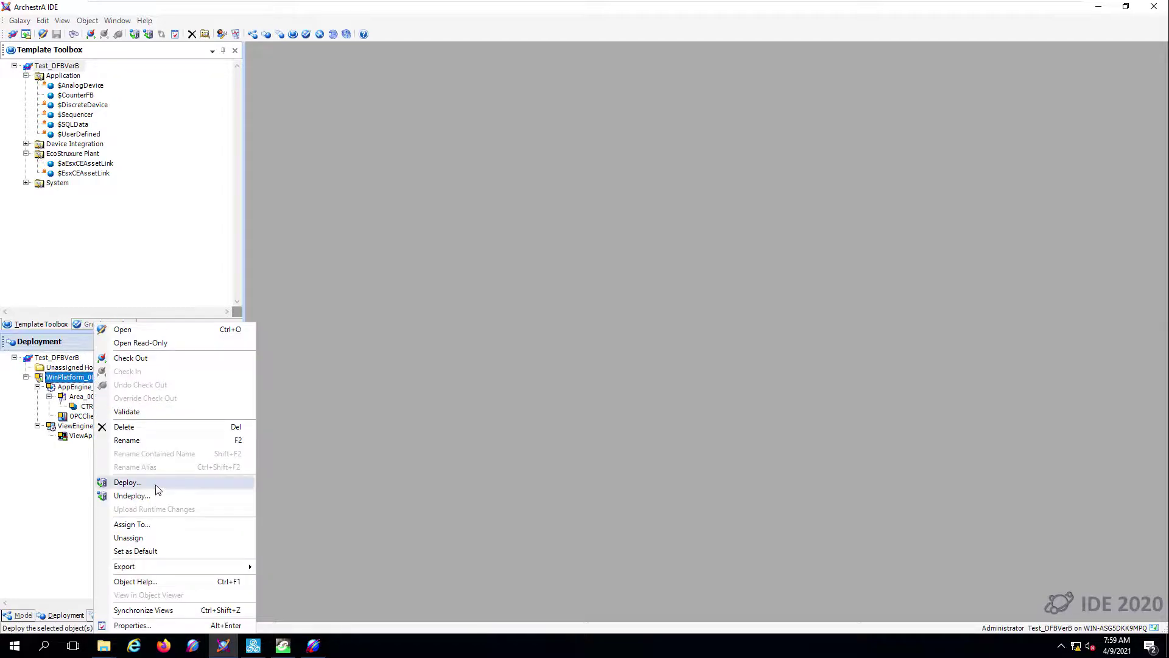
pyautogui.click(157, 483)
pyautogui.click(650, 408)
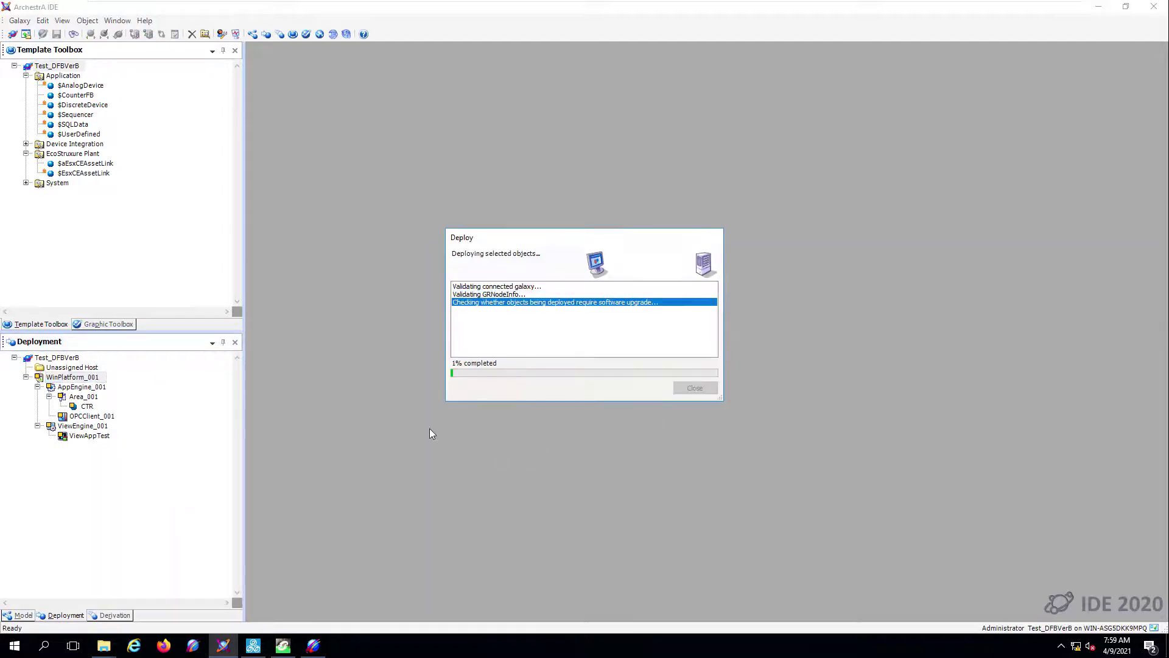
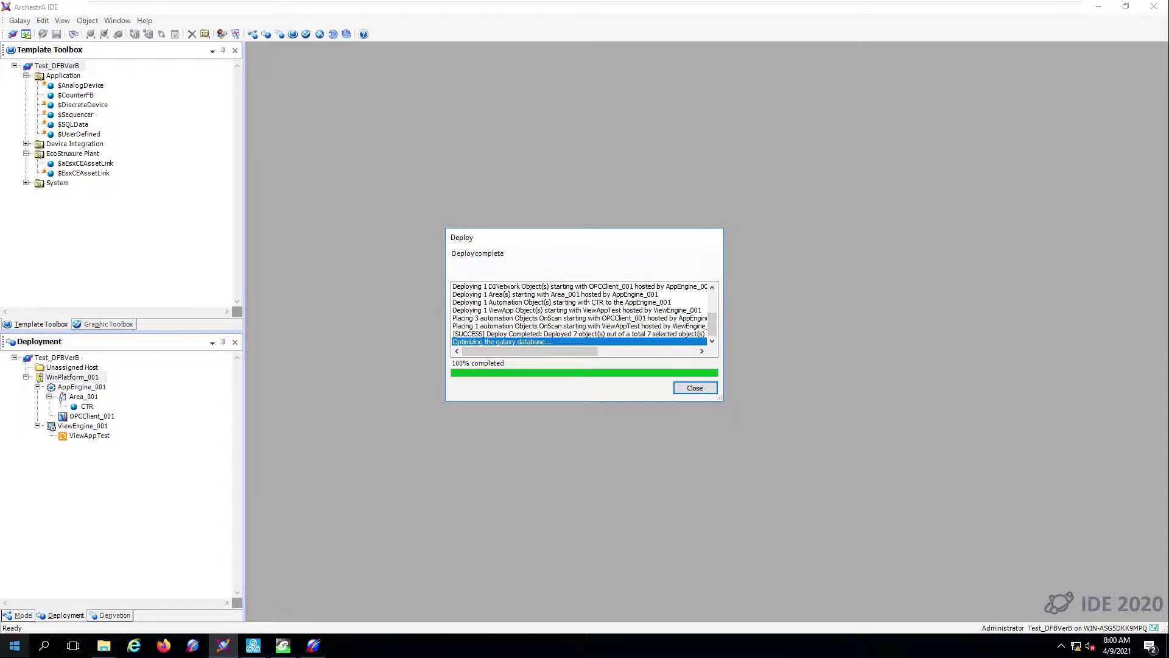
# - Close the completed deployment report for WinPlatform_001
pyautogui.click(693, 390)
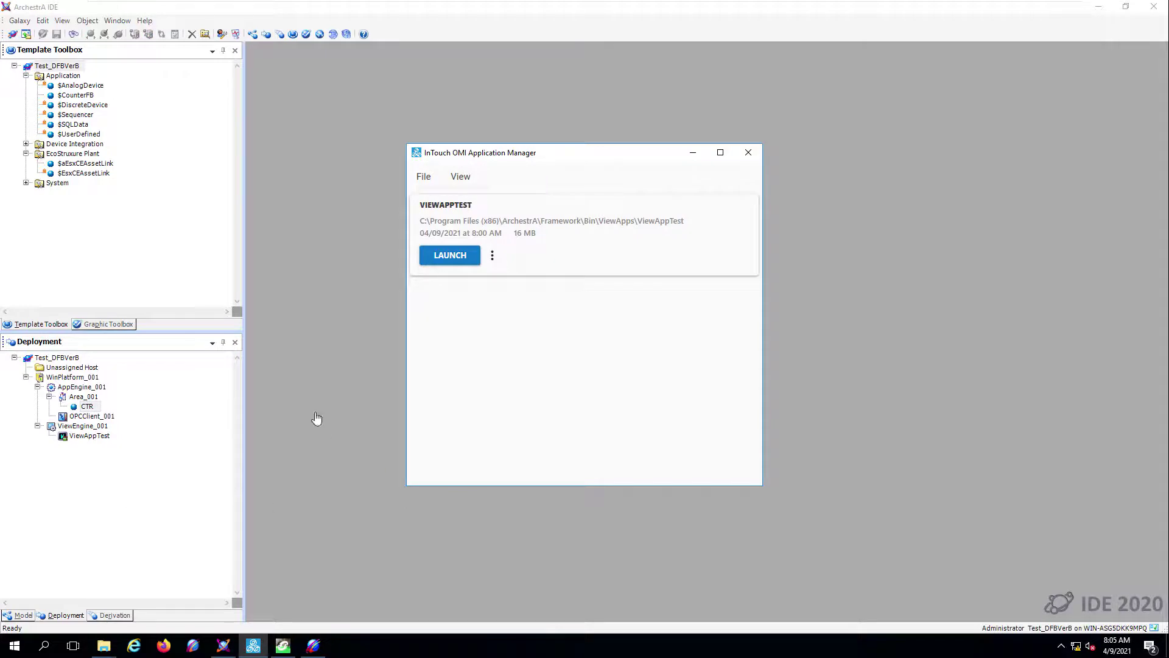
# - Launch ViewAppTest and expand Home > Assets > Area_001 to reveal the CTR counter
pyautogui.click(451, 256)
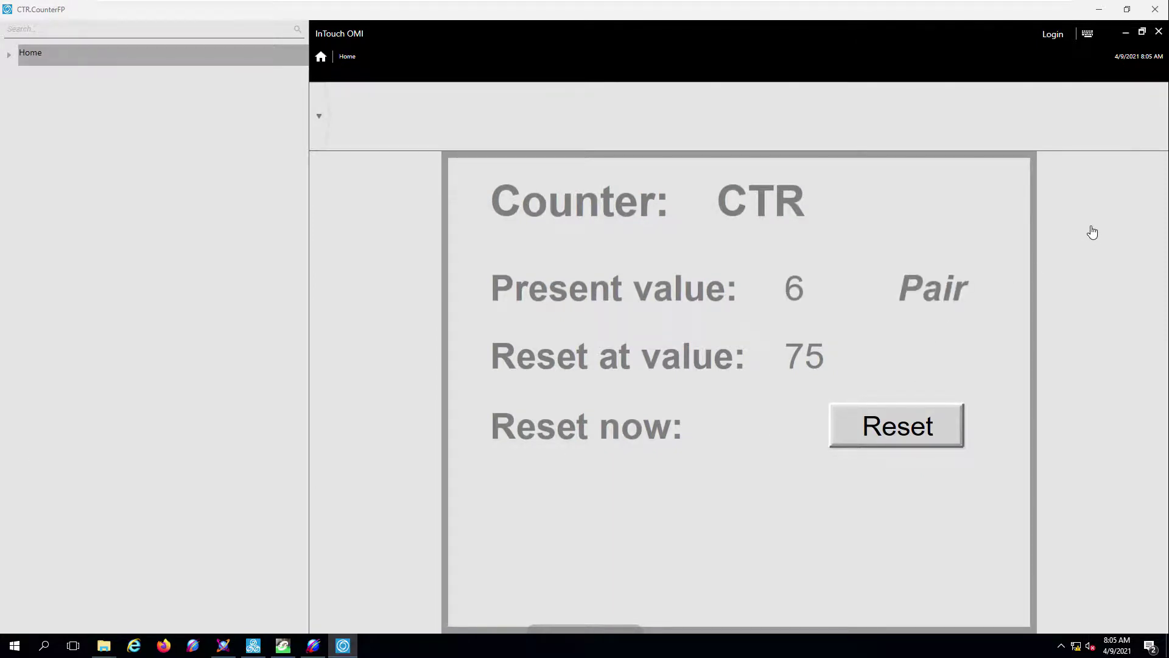
pyautogui.click(9, 55)
pyautogui.click(21, 76)
pyautogui.click(34, 97)
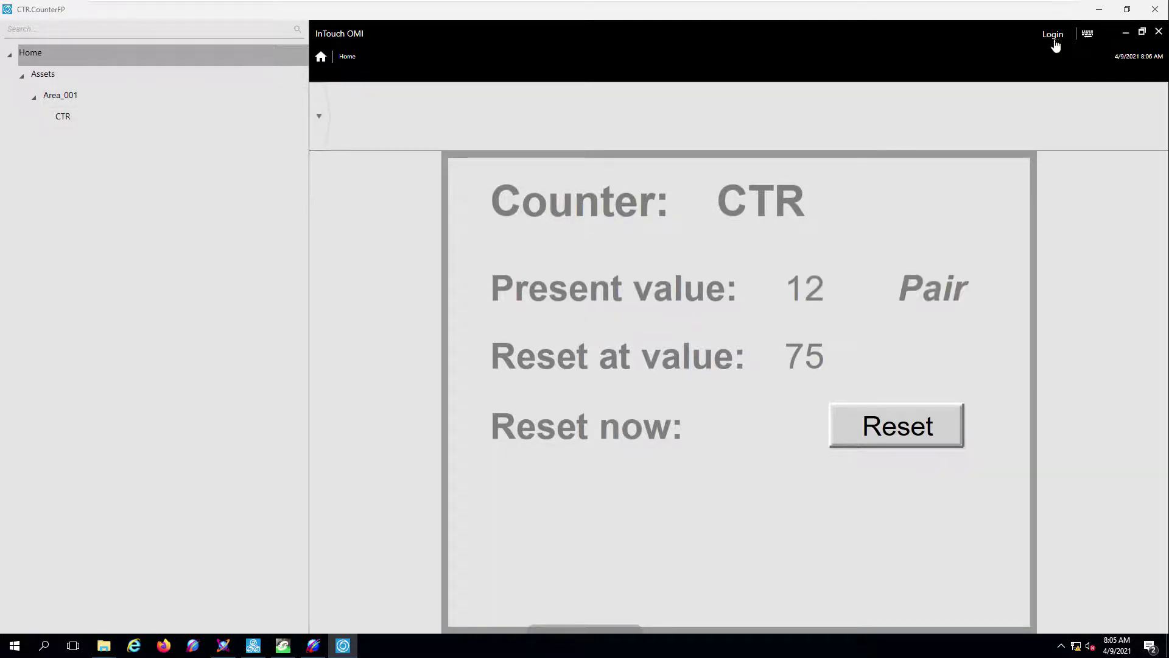
# - Log in to the InTouch OMI runtime as Administrator
pyautogui.click(1054, 36)
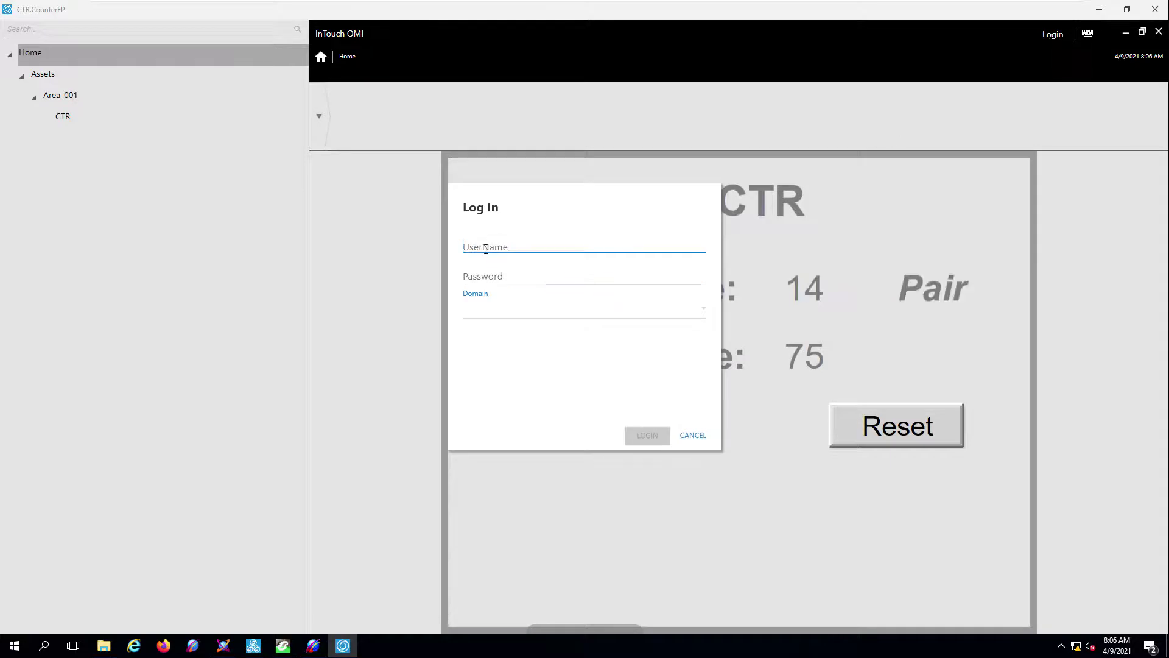
pyautogui.write('Administrator')
pyautogui.press('Return')
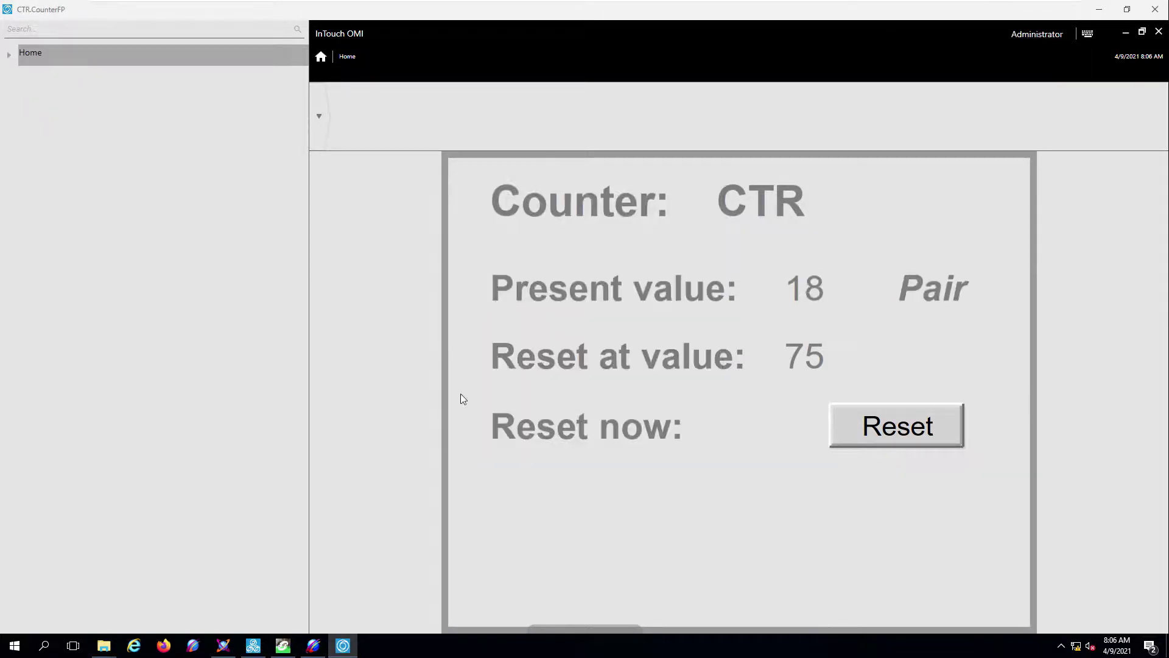
# - Change the CTR counter's reset-at value from 75 to 25
pyautogui.click(810, 357)
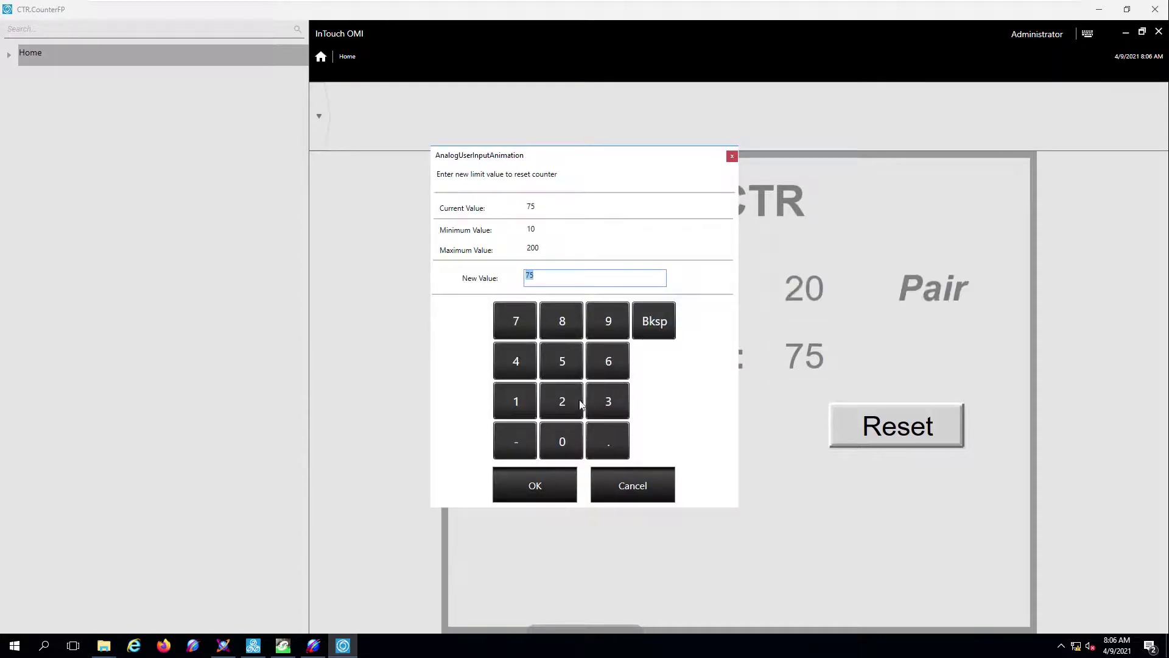
pyautogui.click(563, 398)
pyautogui.click(565, 363)
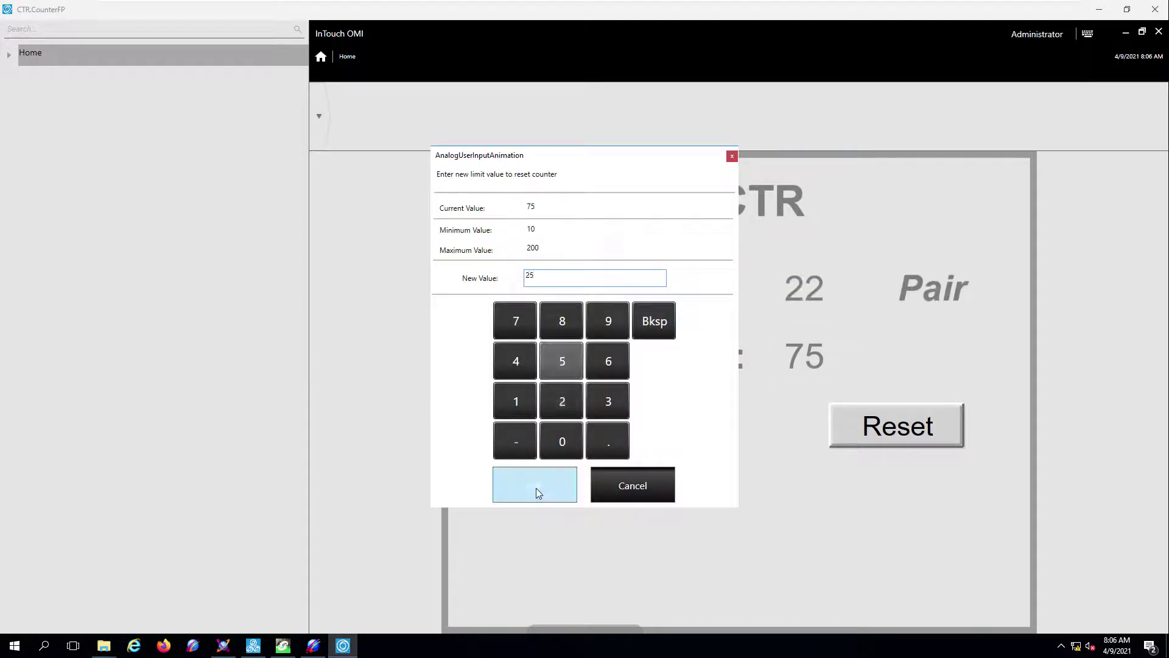
pyautogui.click(536, 486)
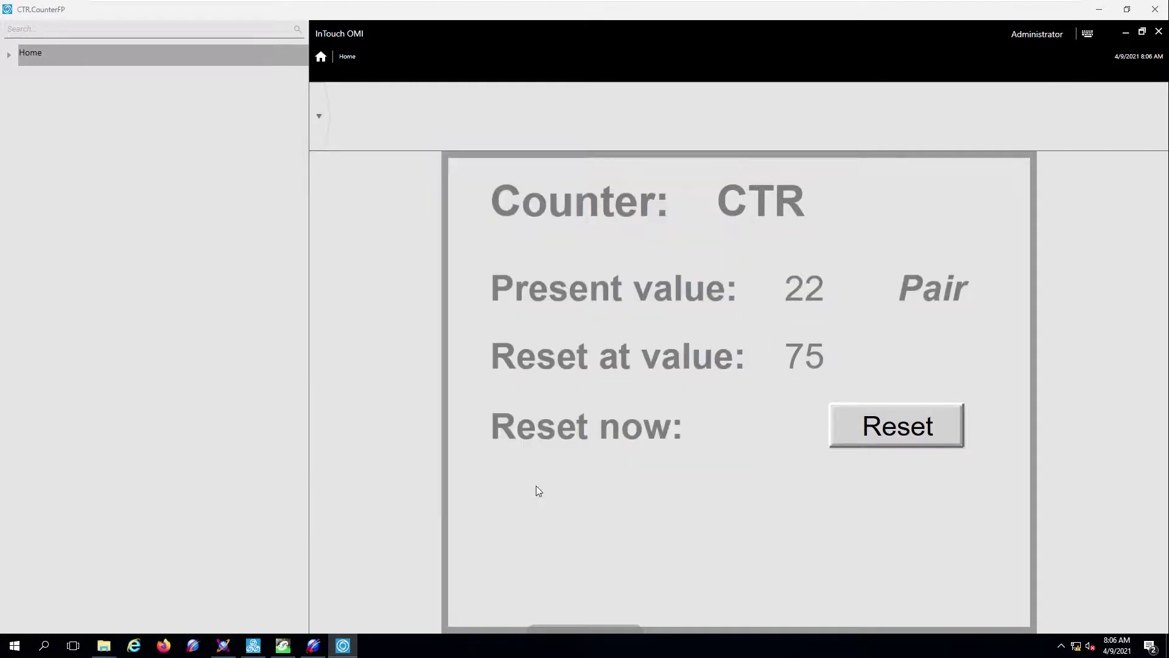
# - Reset the CTR counter's present value
pyautogui.click(889, 433)
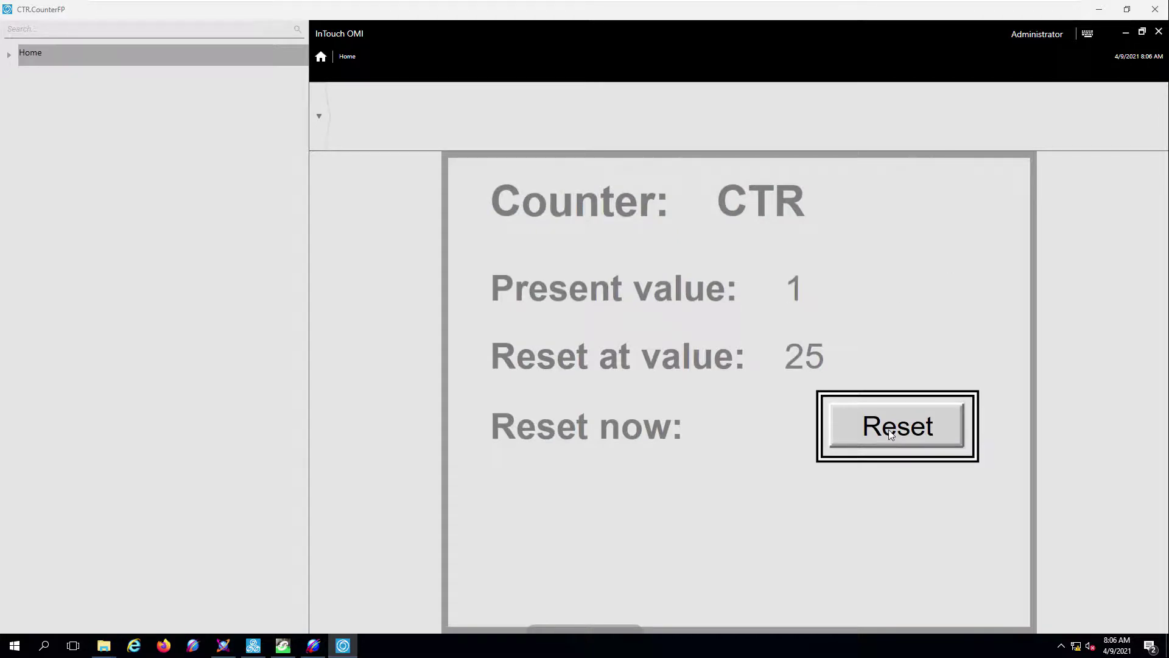
pyautogui.click(889, 429)
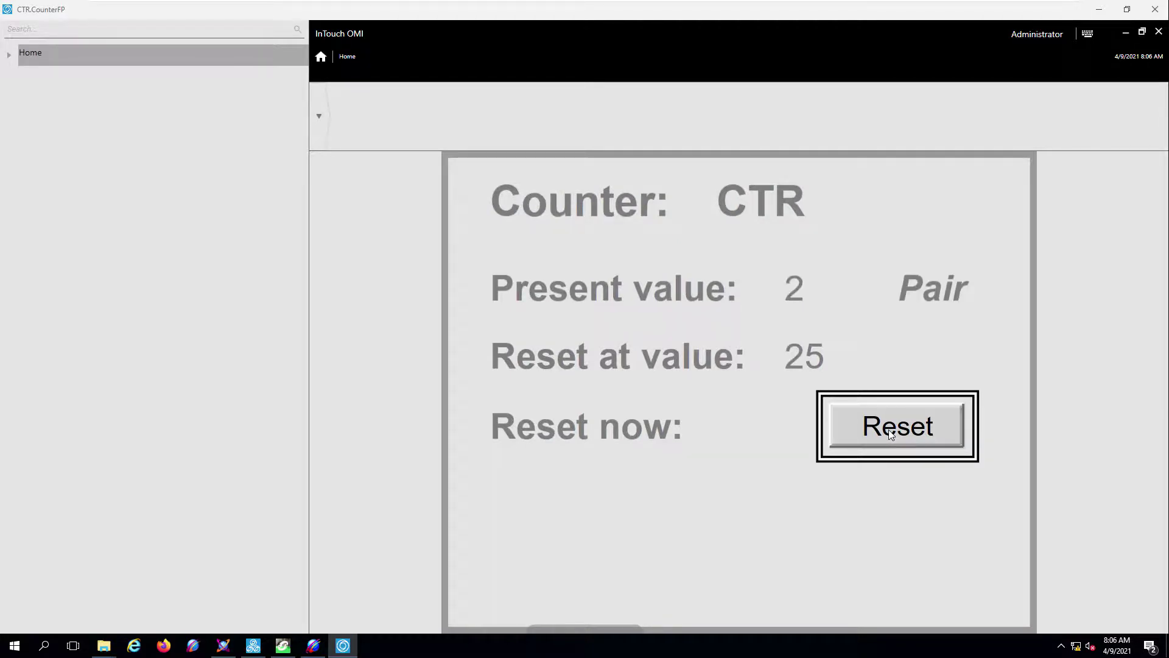
pyautogui.click(889, 430)
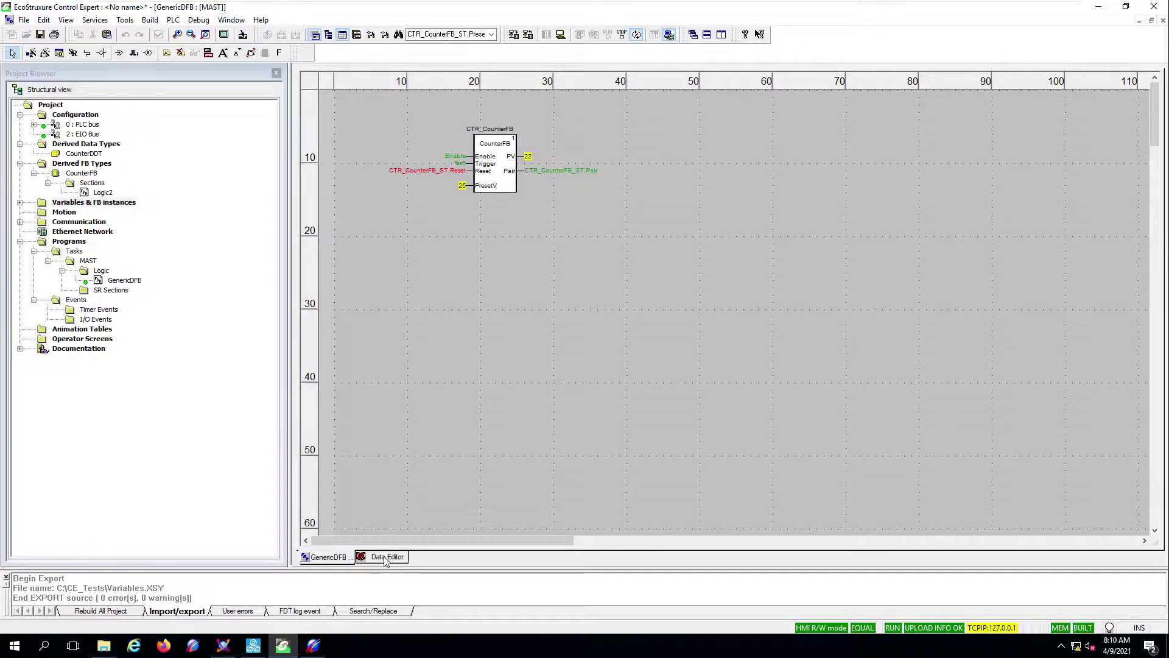
# - In the Data Editor, create two new copies of the CTR_CounterFB_ST variable
pyautogui.click(386, 557)
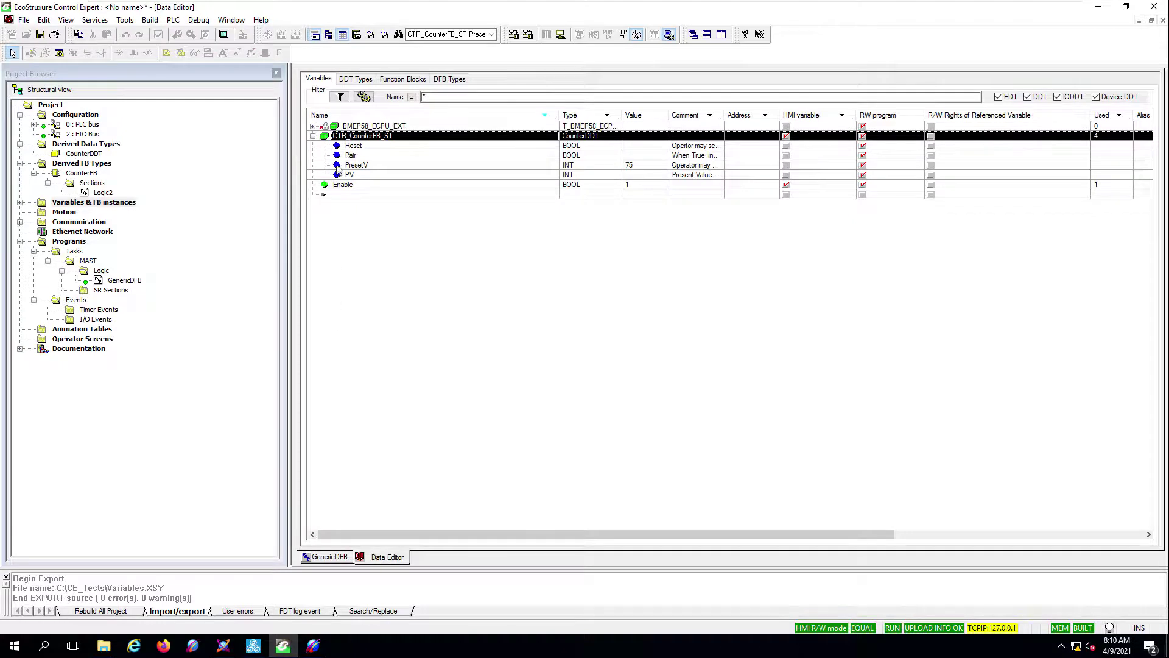
pyautogui.click(313, 135)
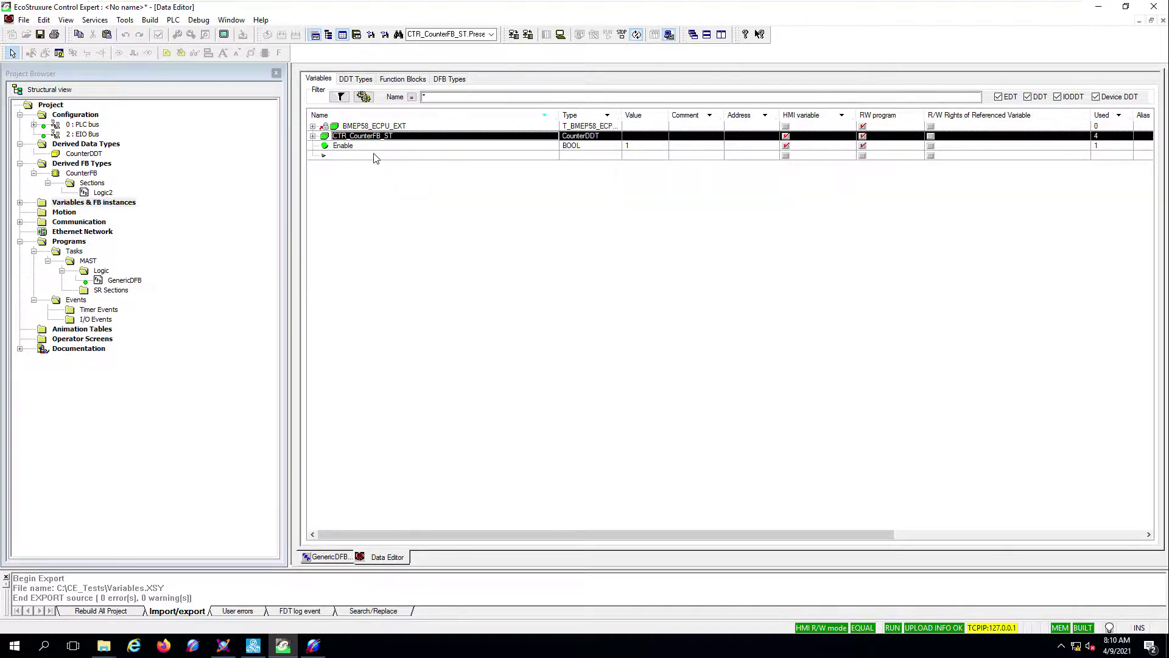
pyautogui.click(366, 156)
pyautogui.doubleClick(365, 157)
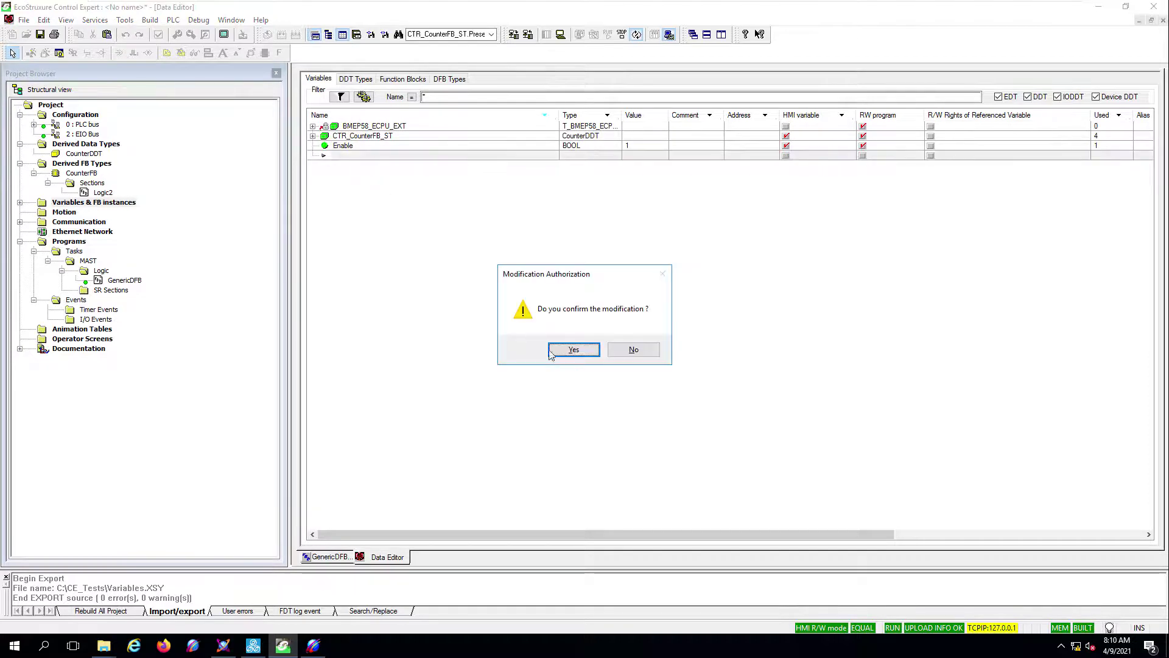
pyautogui.click(554, 351)
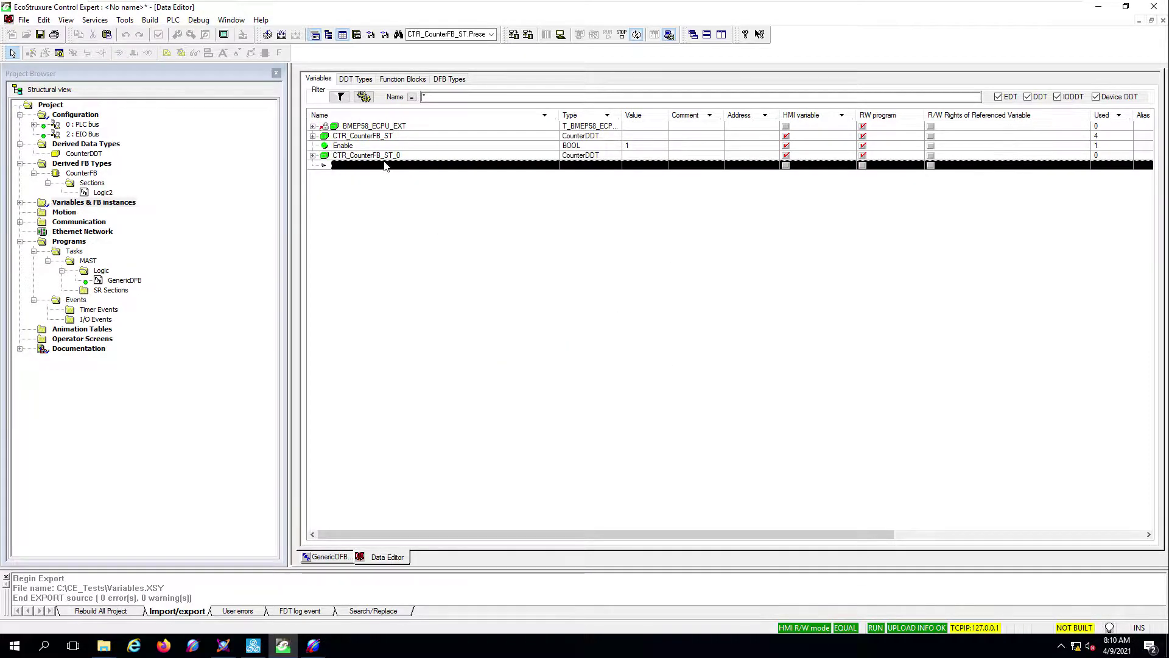
pyautogui.doubleClick(385, 166)
# - Rename the copies to Pump1_CounterFB_ST and Pump2_CounterFB_ST
pyautogui.doubleClick(404, 156)
pyautogui.click(404, 157)
pyautogui.press('BackSpace')
pyautogui.press('BackSpace')
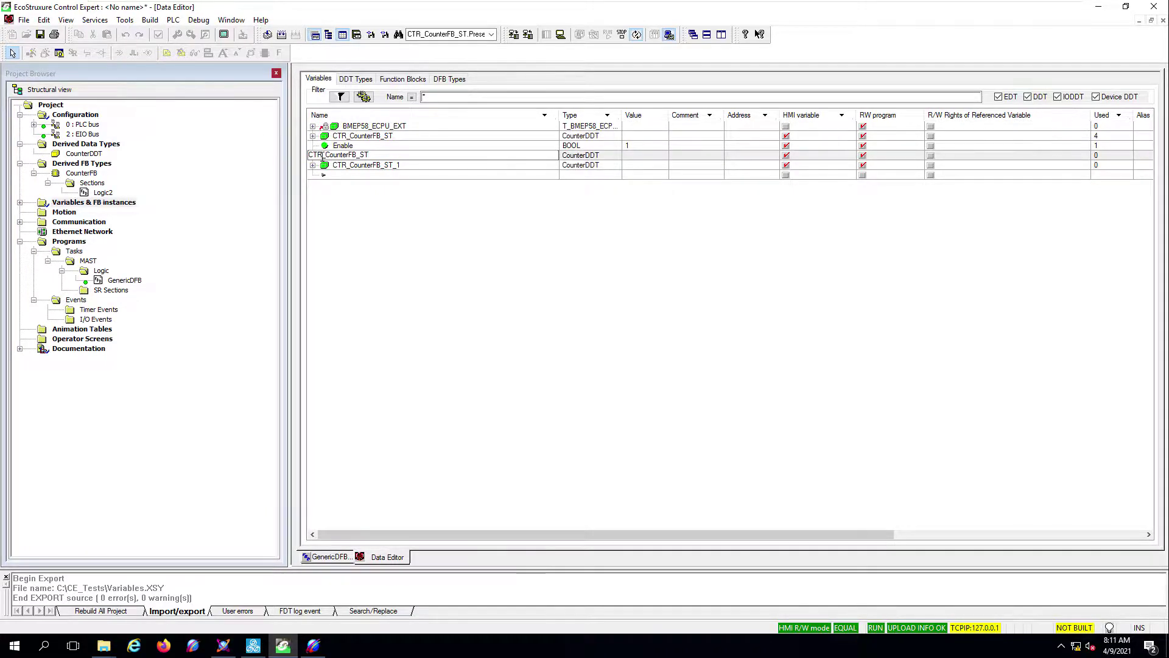
pyautogui.write('Pump1')
pyautogui.press('Return')
pyautogui.click(380, 165)
pyautogui.click(380, 165)
pyautogui.press('BackSpace')
pyautogui.press('BackSpace')
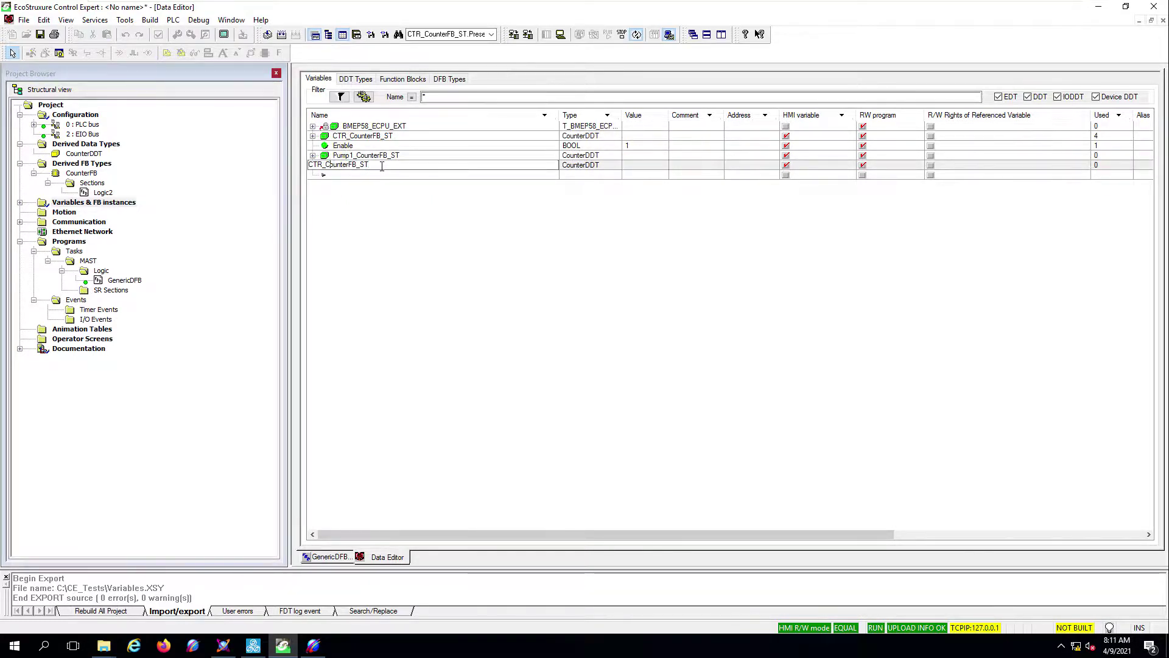
pyautogui.hotkey('shift', 'Home')
pyautogui.write('Pump2')
pyautogui.press('Return')
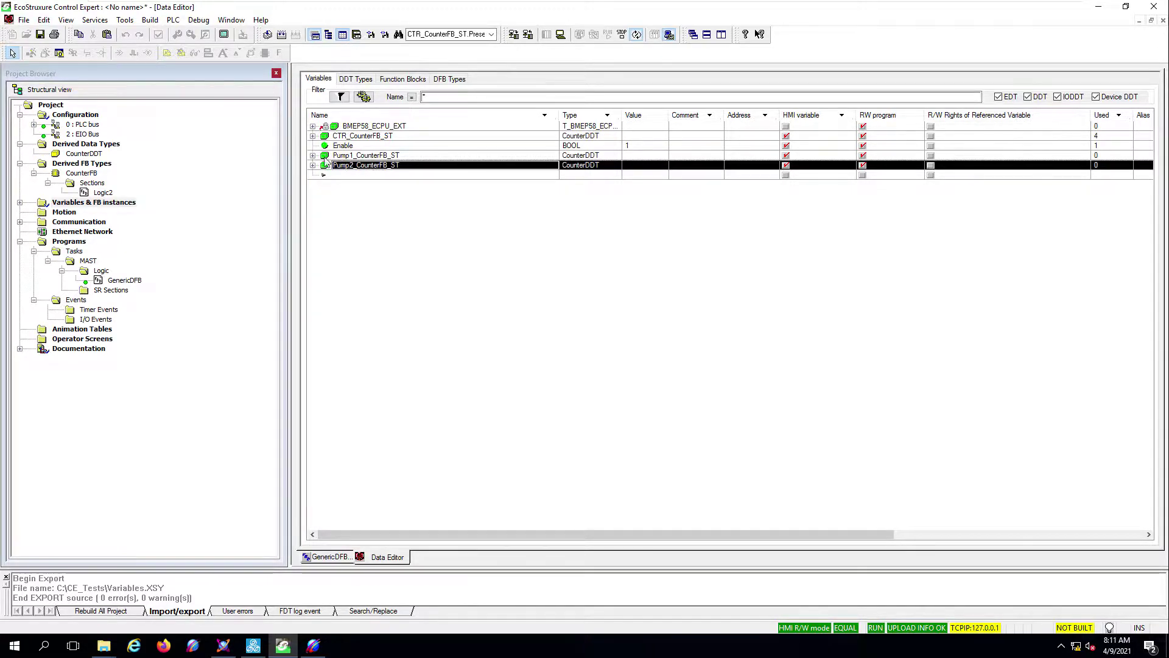
# - Expand Pump1_CounterFB_ST and Pump2_CounterFB_ST to check their members, then return to GenericDFB
pyautogui.click(313, 155)
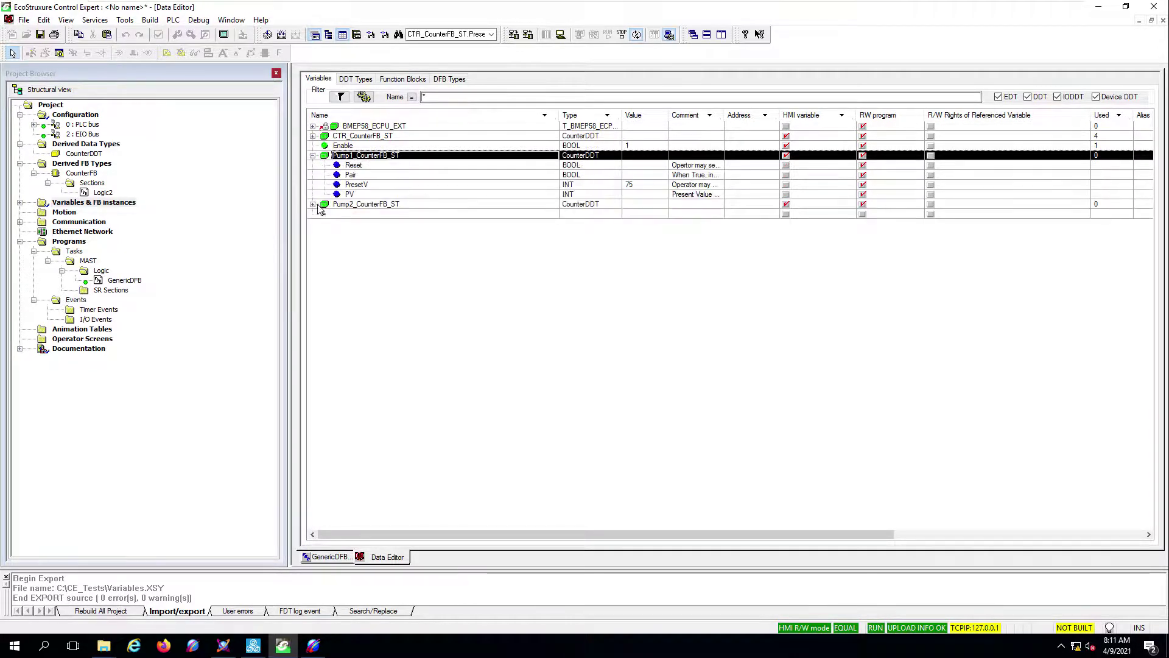
pyautogui.click(313, 205)
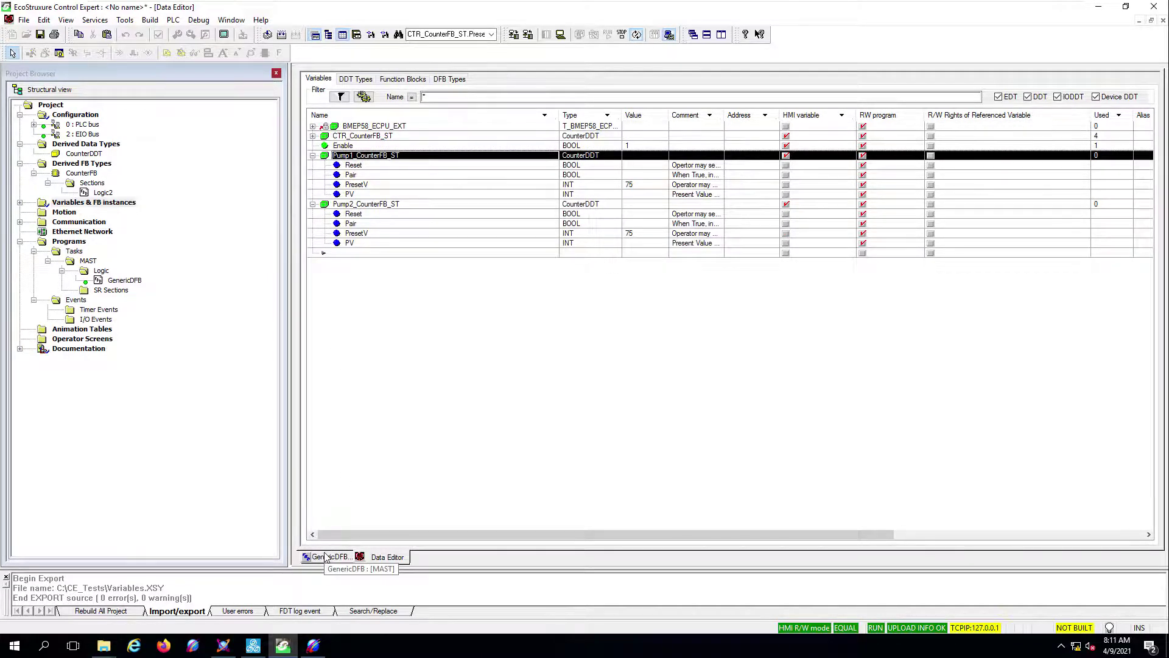
pyautogui.click(326, 557)
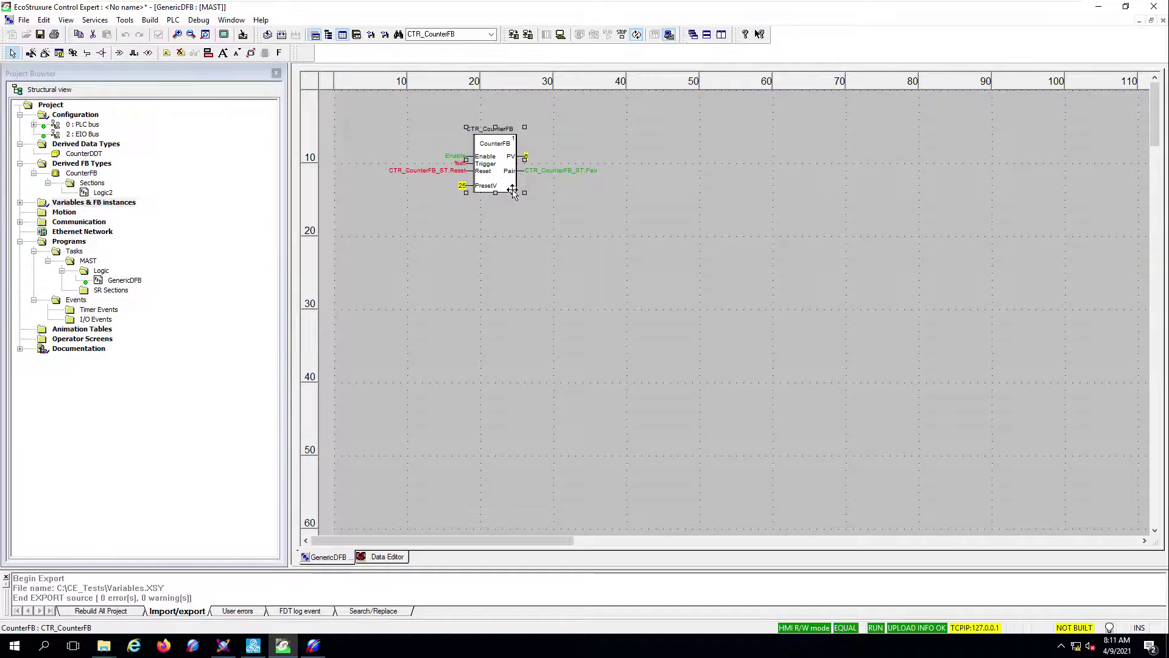
# - Paste two more counter blocks, CTR_CounterFB_0 and CTR_CounterFB_1, below the original counter
pyautogui.rightClick(492, 222)
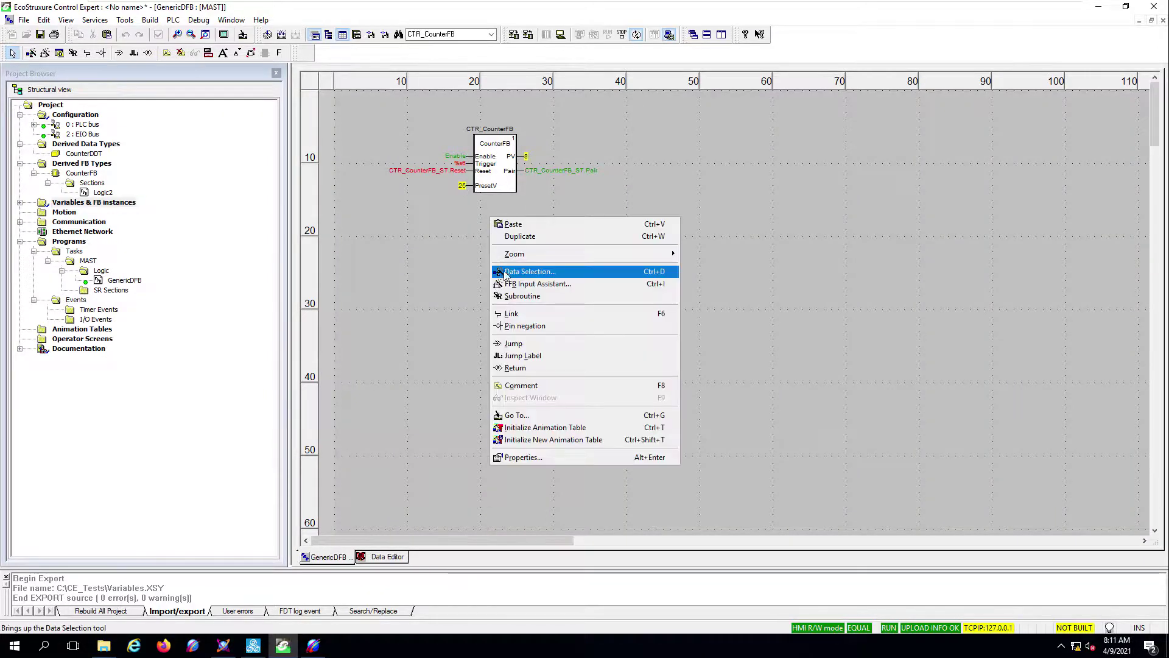
pyautogui.click(512, 225)
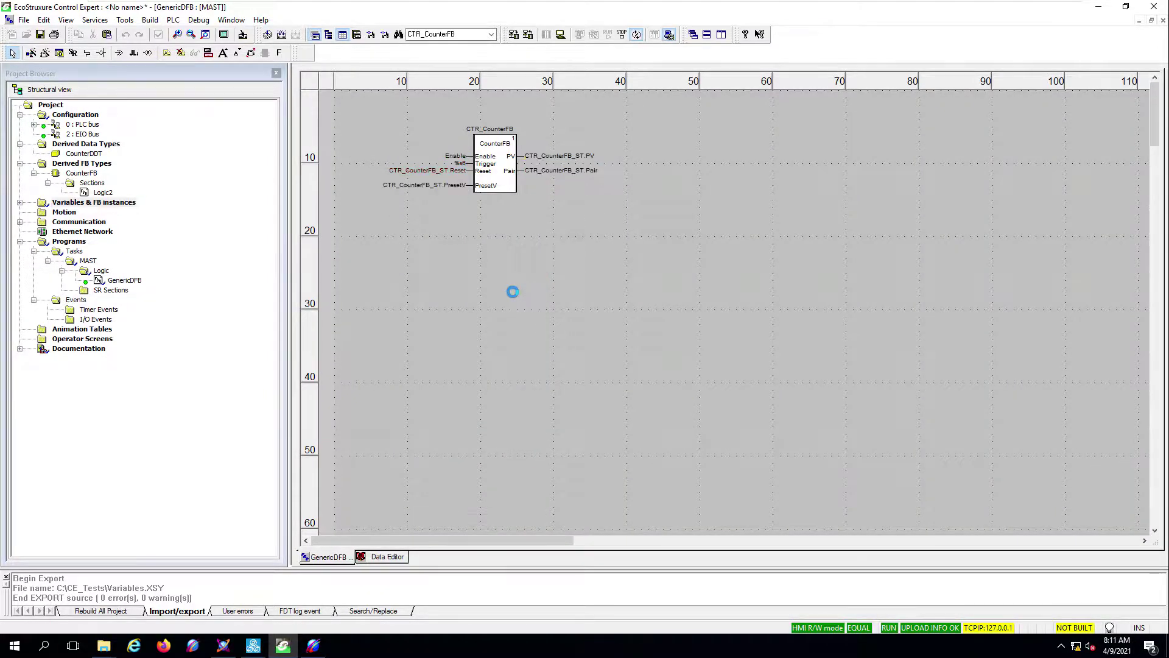
pyautogui.click(514, 286)
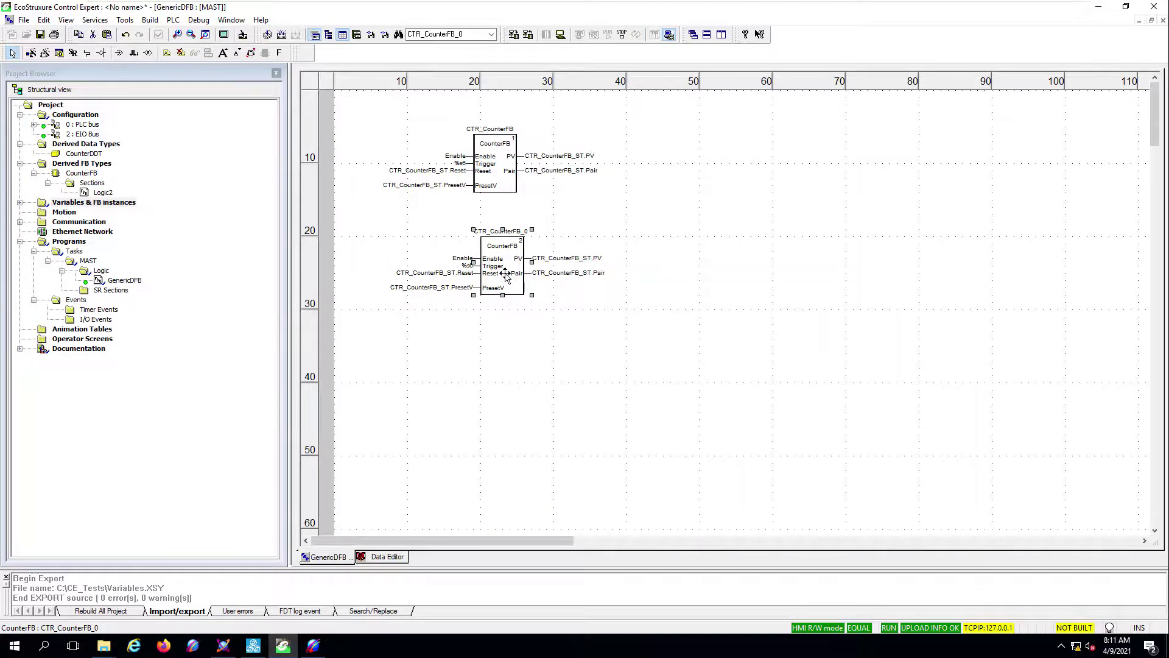
pyautogui.rightClick(506, 273)
pyautogui.press('Escape')
pyautogui.click(516, 343)
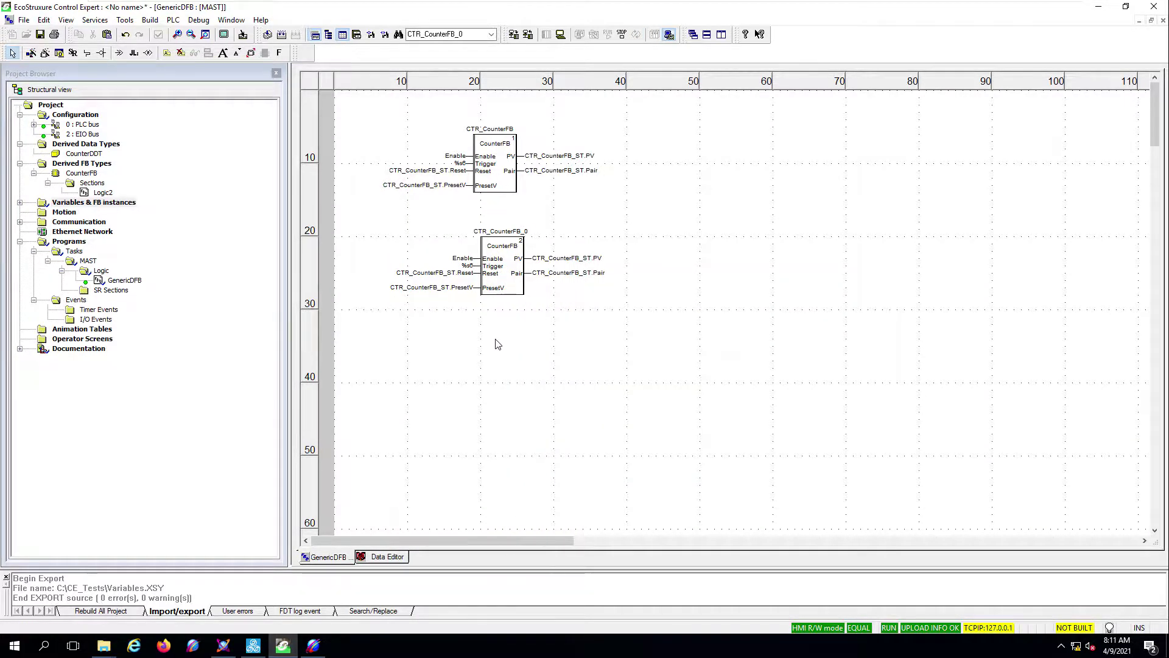
pyautogui.rightClick(497, 340)
pyautogui.click(524, 346)
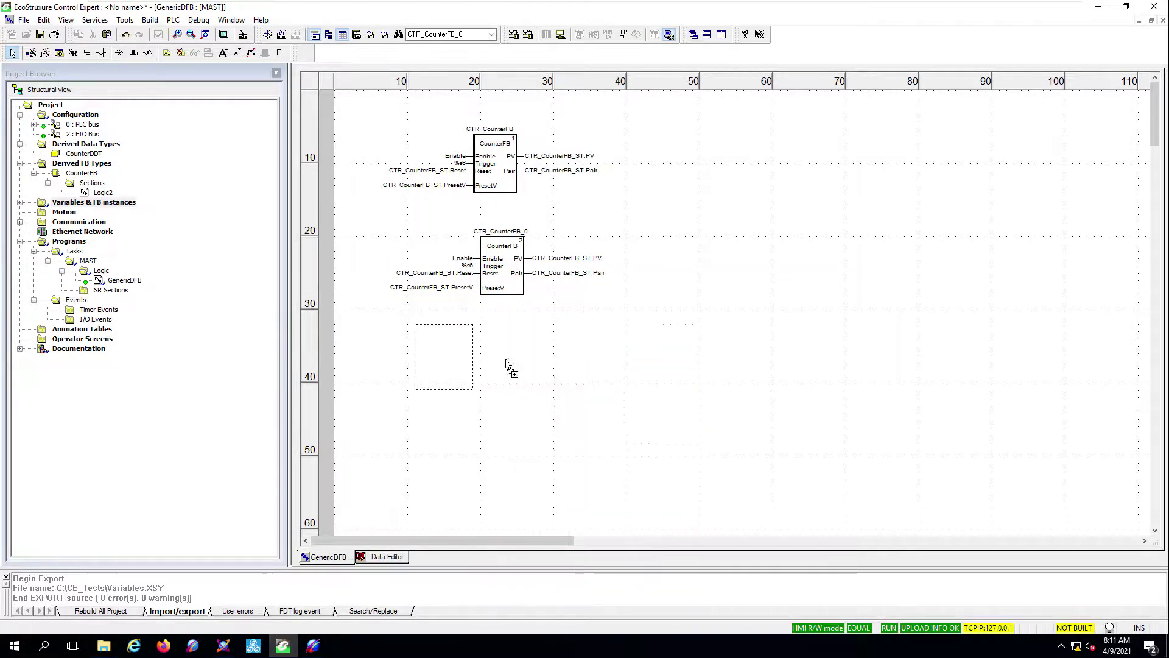
pyautogui.click(579, 381)
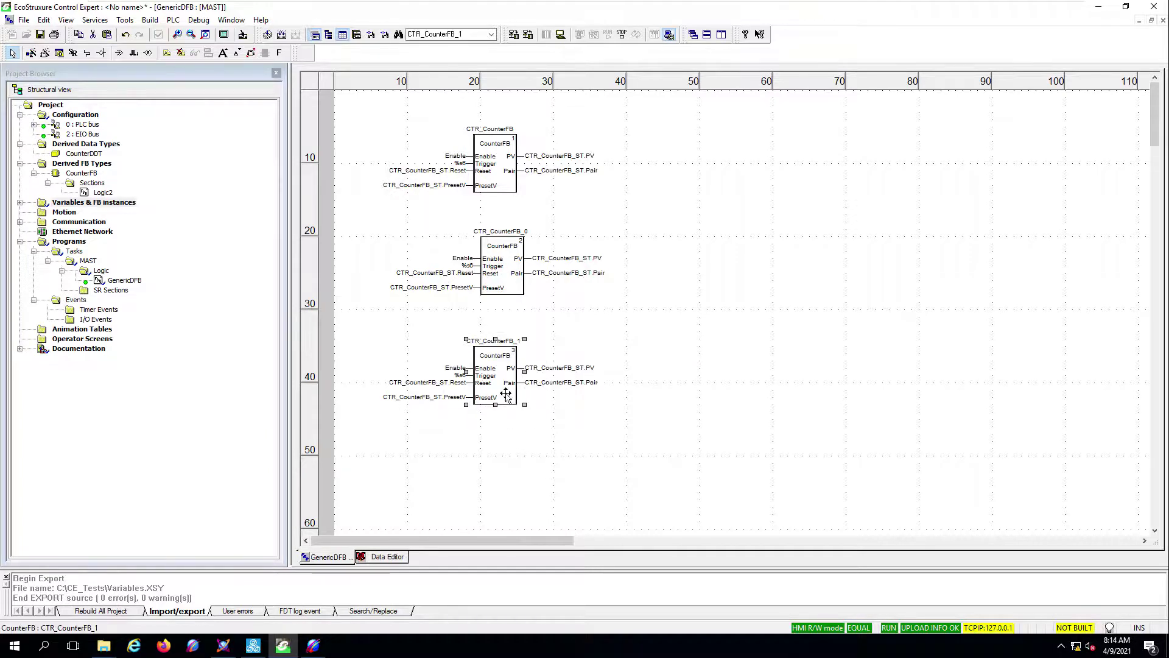
pyautogui.rightClick(506, 395)
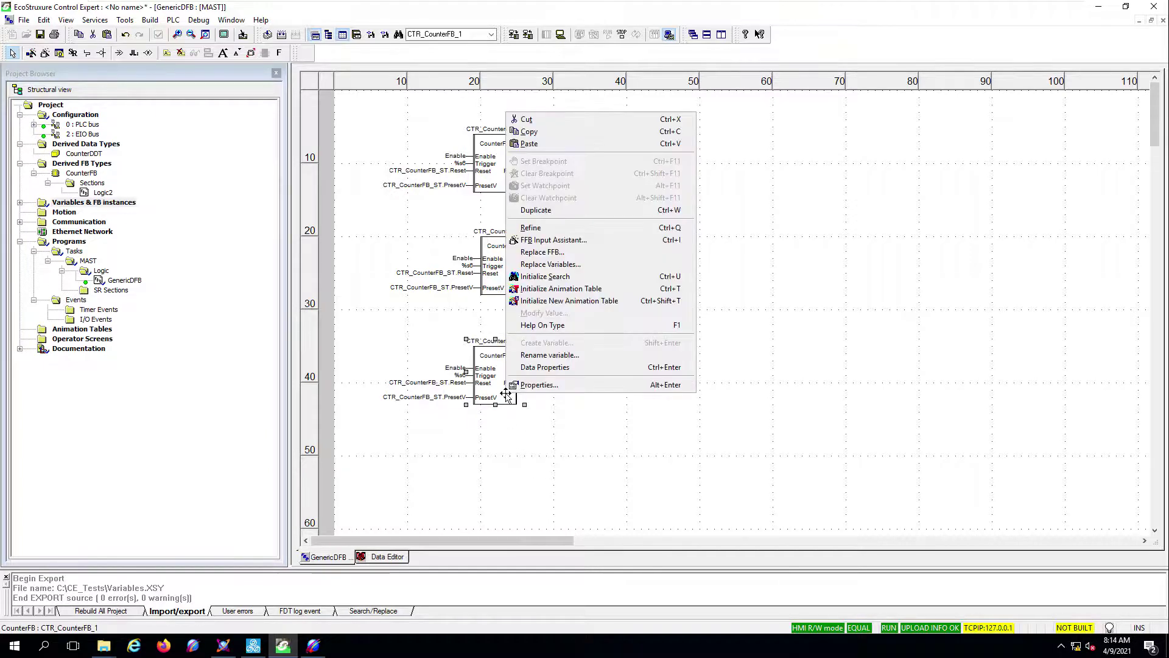
pyautogui.click(544, 372)
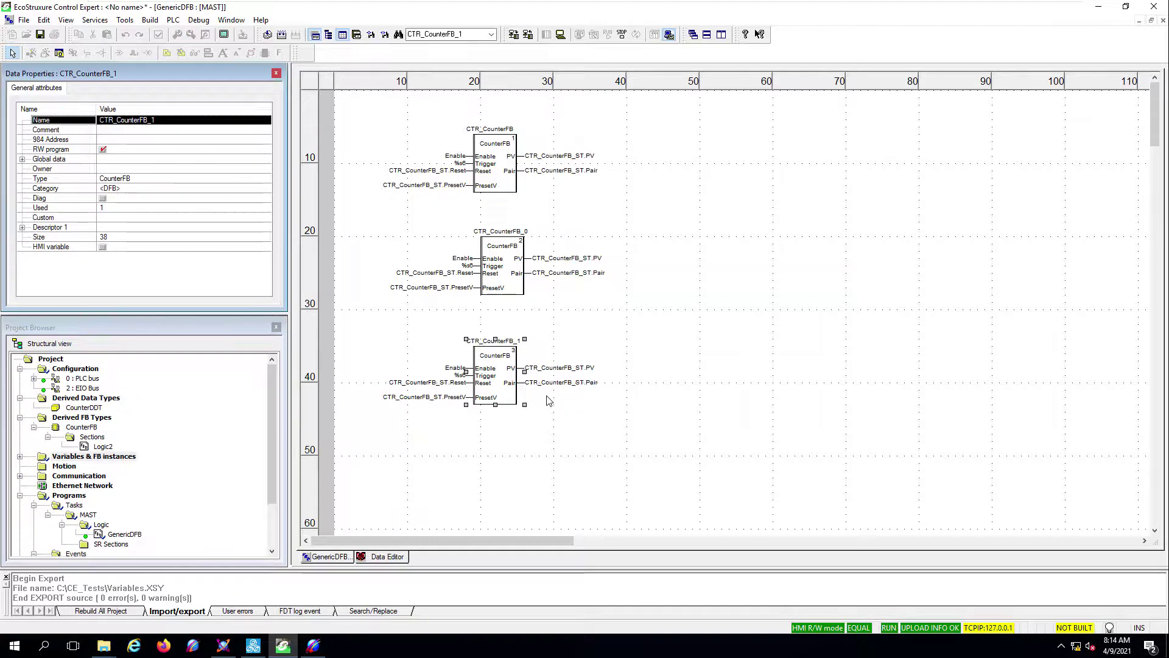
# - Rename CTR_CounterFB_0 to Pump1_CounterFB in Data Properties, approving the change
pyautogui.click(519, 280)
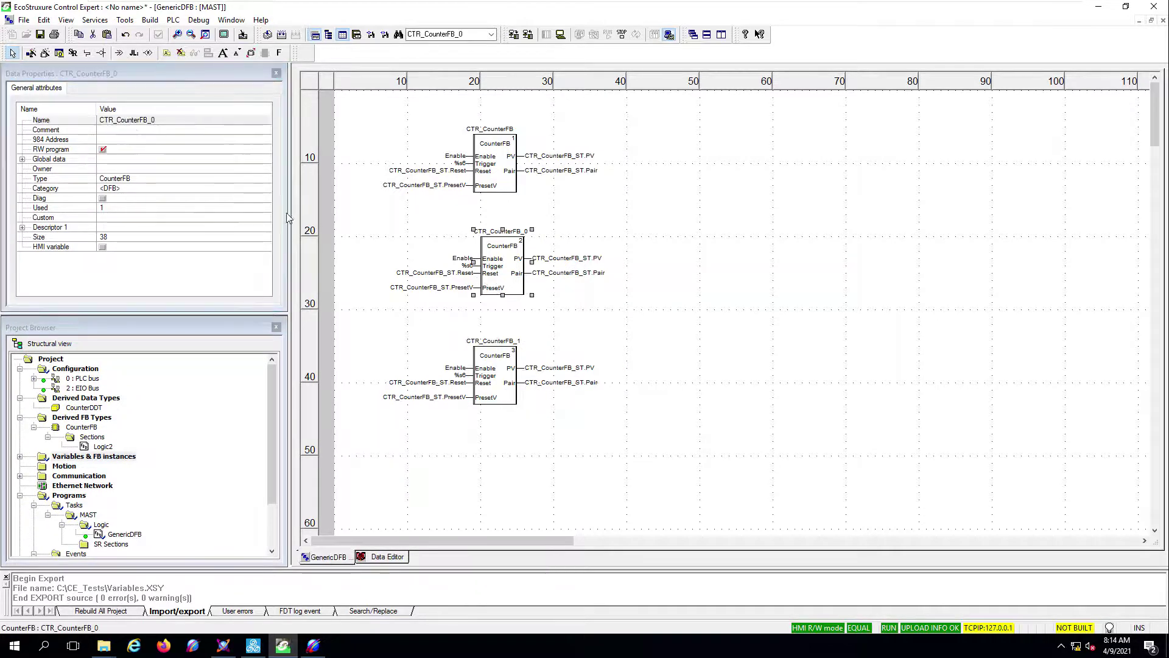
pyautogui.click(164, 121)
pyautogui.click(167, 121)
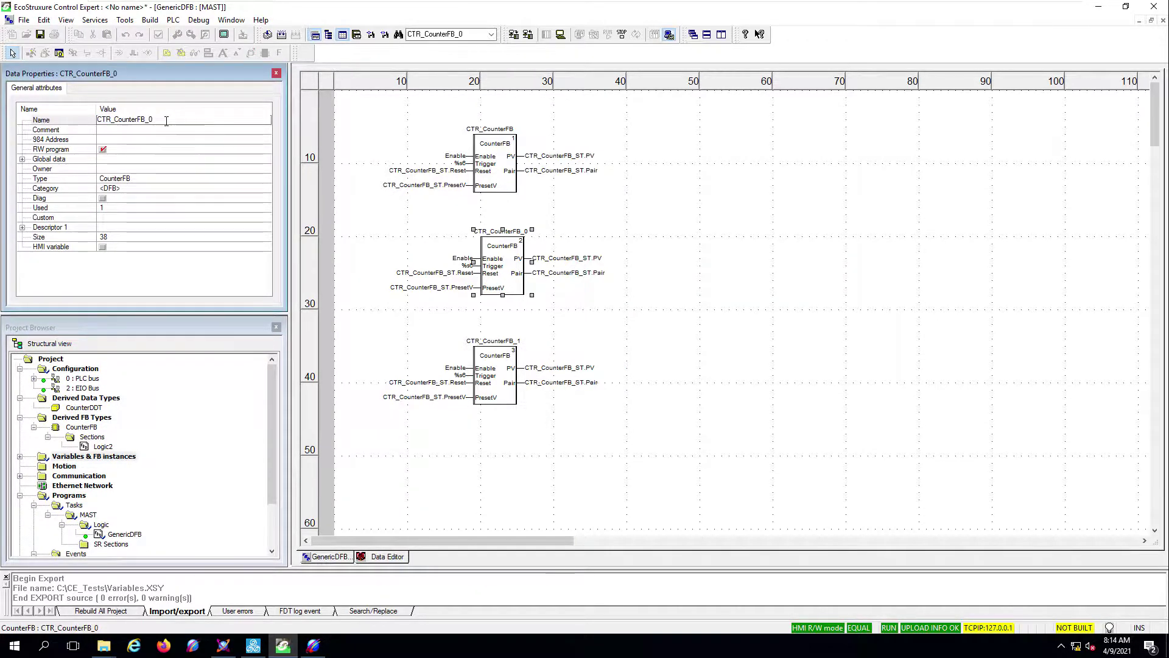
pyautogui.press('BackSpace')
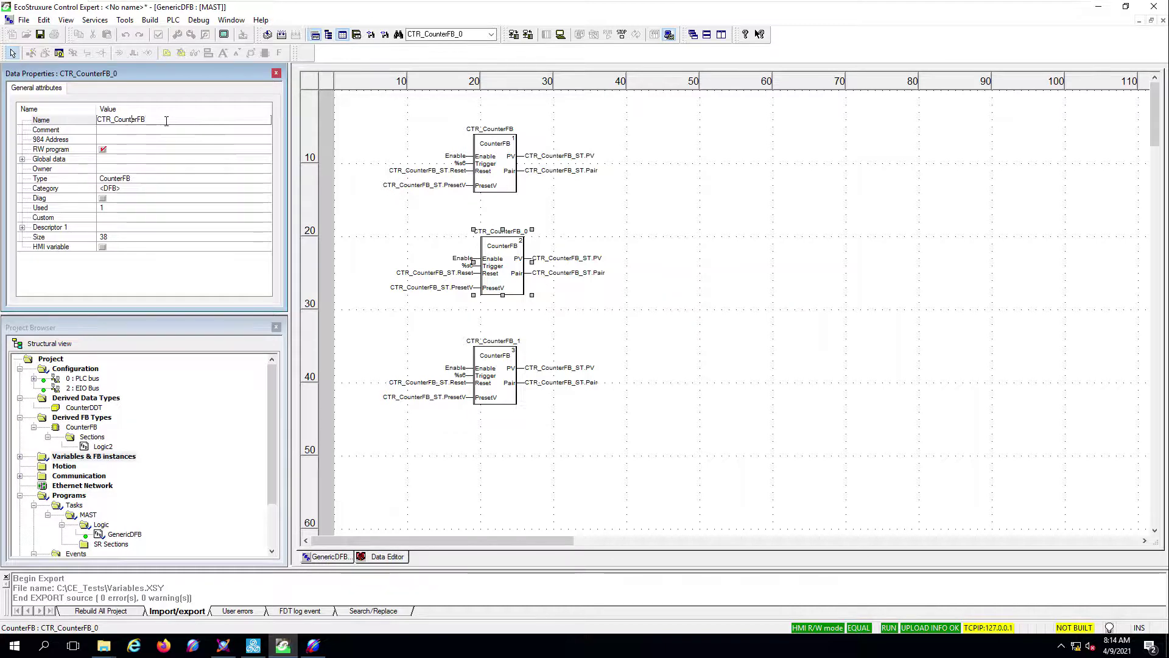
pyautogui.hotkey('shift', 'Home')
pyautogui.press('BackSpace')
pyautogui.write('Pump1')
pyautogui.press('Return')
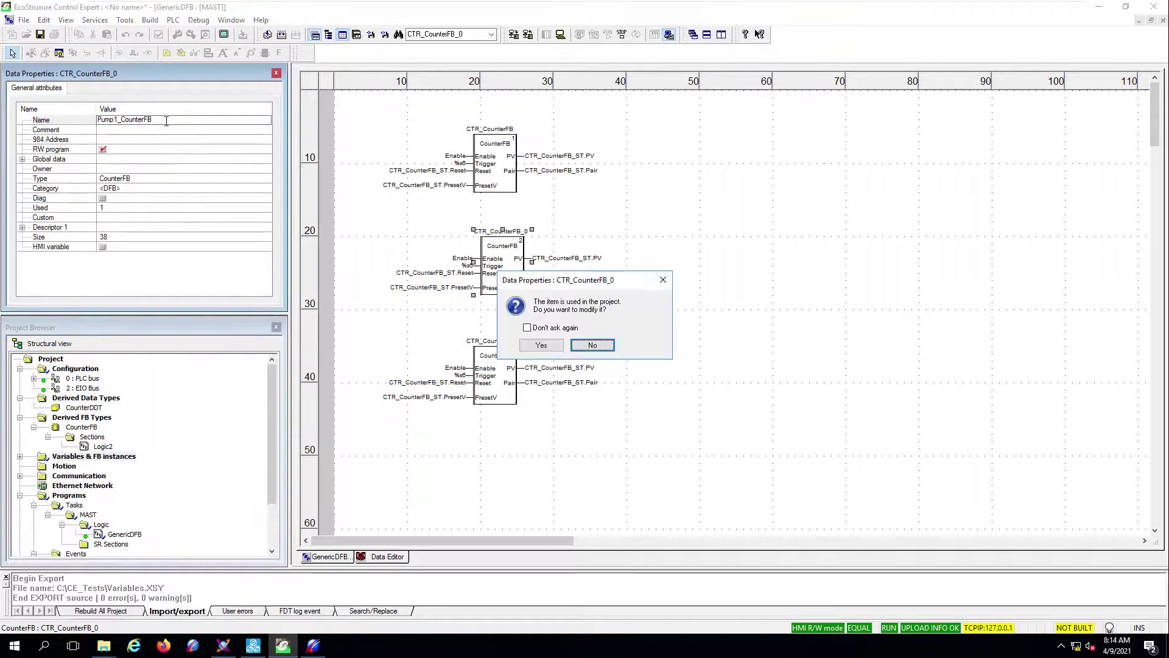
pyautogui.click(534, 346)
# - Rename CTR_CounterFB_1 to Pump2_CounterFB, approving the change
pyautogui.click(500, 395)
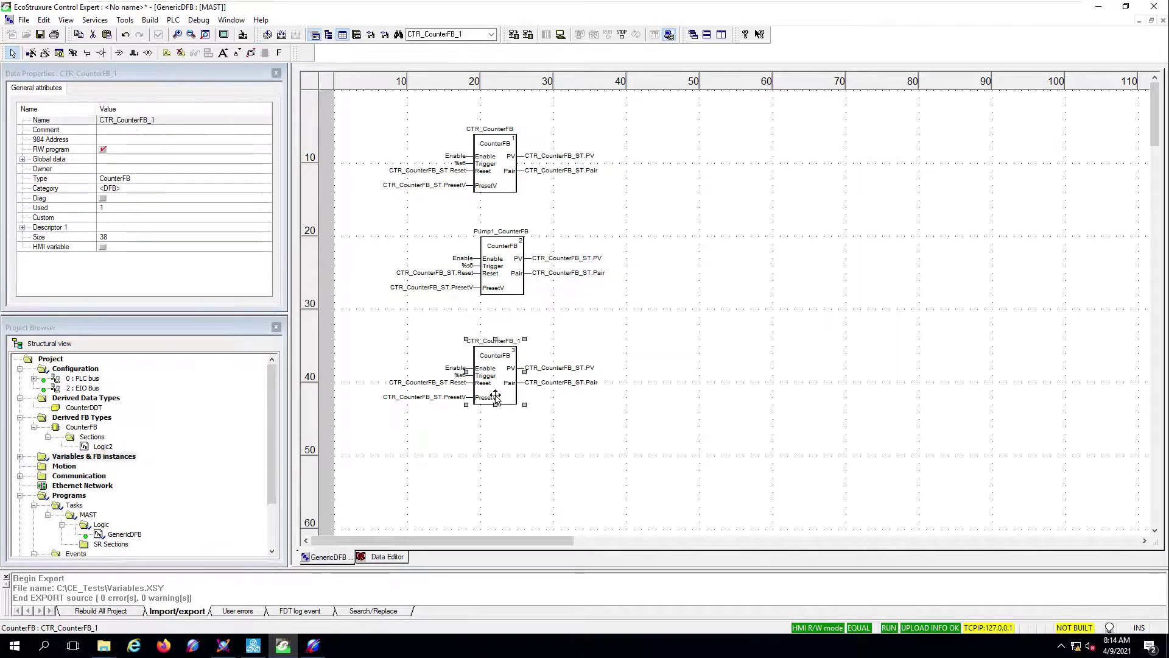
pyautogui.click(174, 120)
pyautogui.click(174, 121)
pyautogui.click(173, 120)
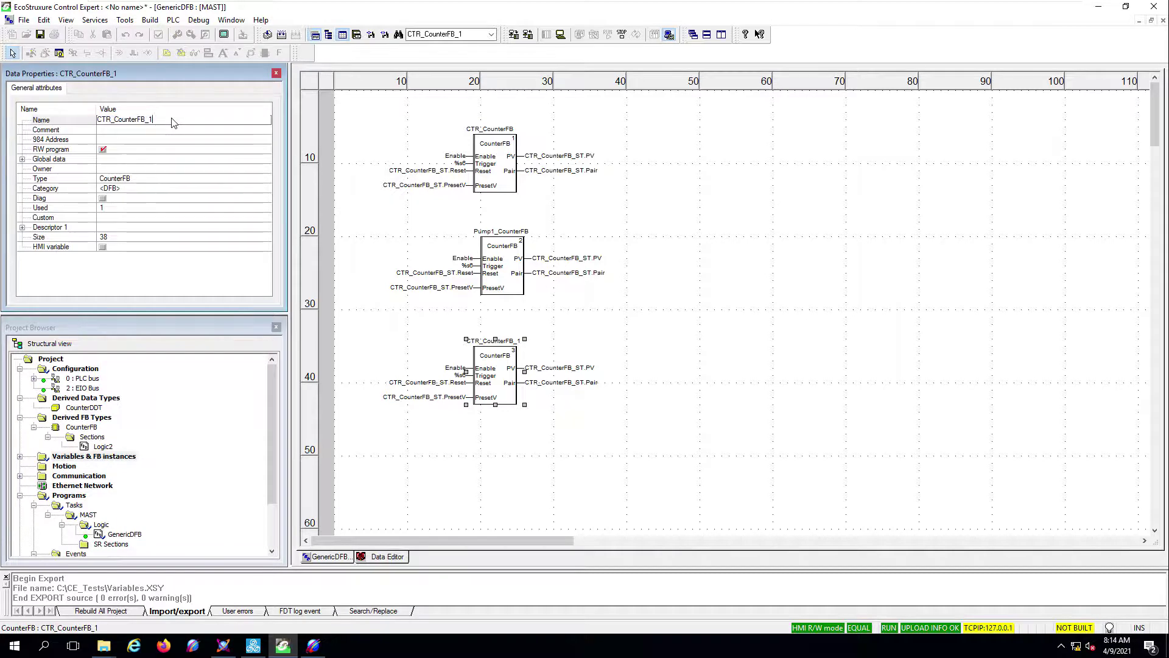
pyautogui.press('Left')
pyautogui.press('Left')
pyautogui.press('Left')
pyautogui.press('Left')
pyautogui.press('Left')
pyautogui.hotkey('shift', 'Left')
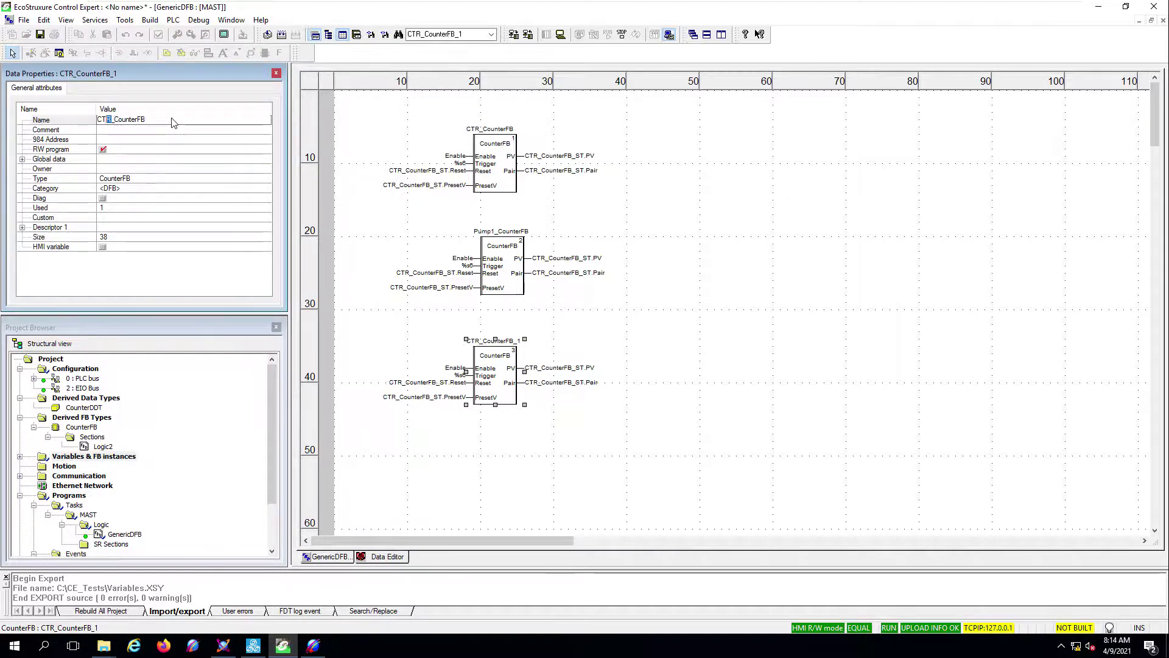
pyautogui.write('Pump2')
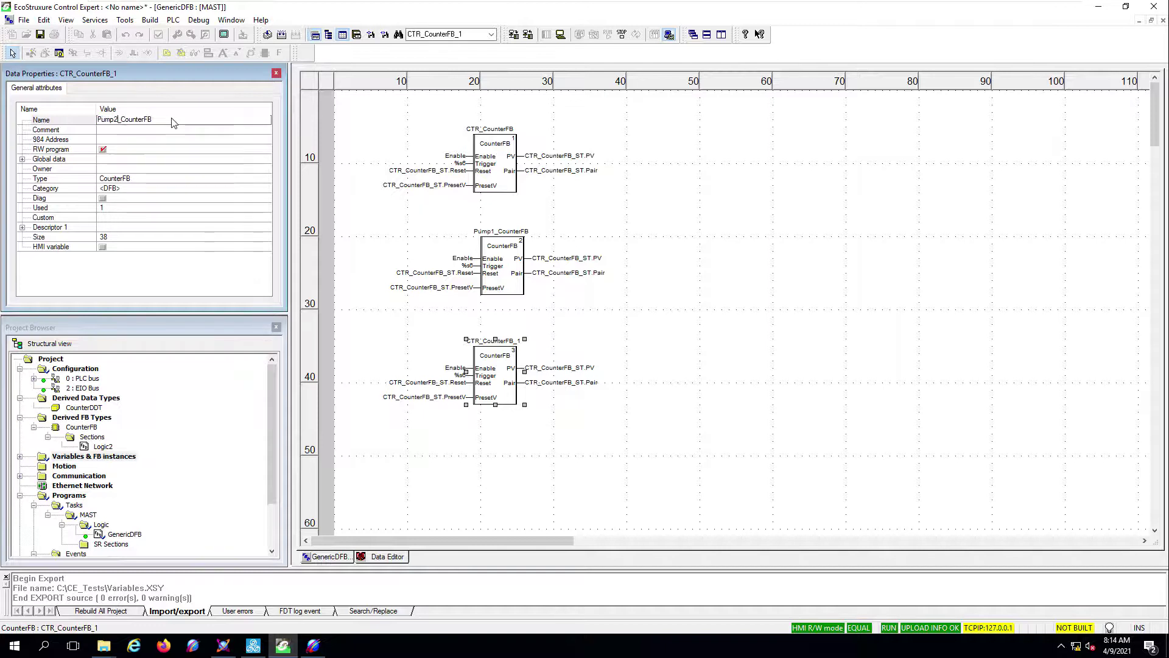
pyautogui.press('Return')
pyautogui.click(541, 346)
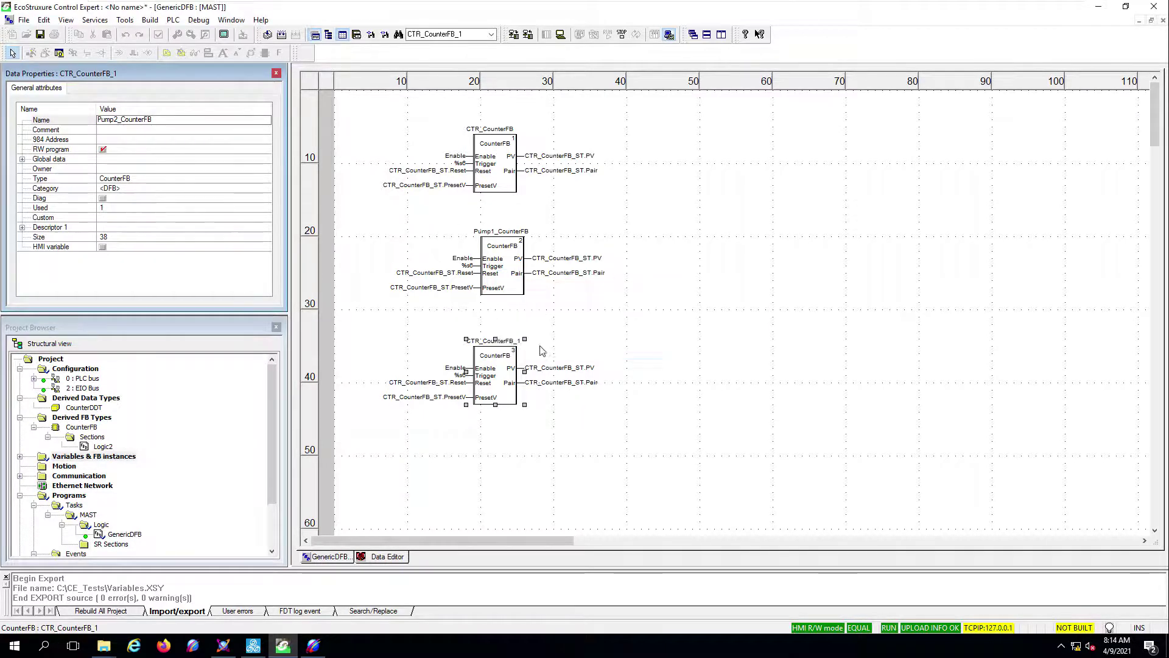
# - Wire Pump1's Reset and PresetV inputs to Pump1_CounterFB_ST.Reset and .PresetV
pyautogui.click(484, 450)
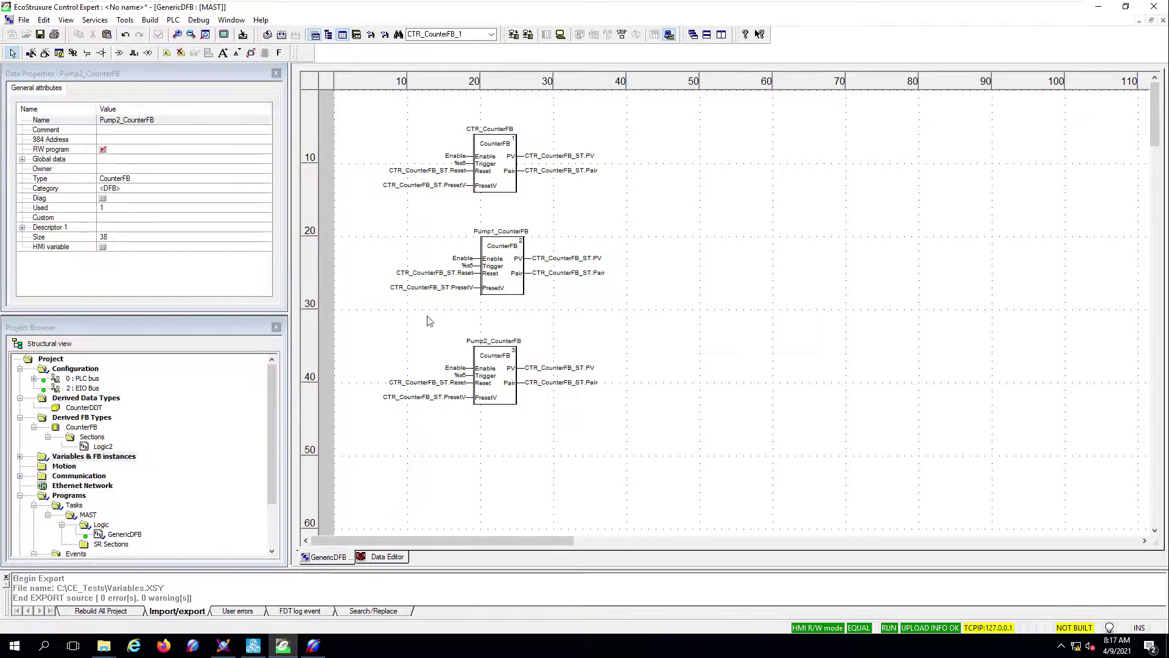
pyautogui.click(405, 273)
pyautogui.doubleClick(405, 273)
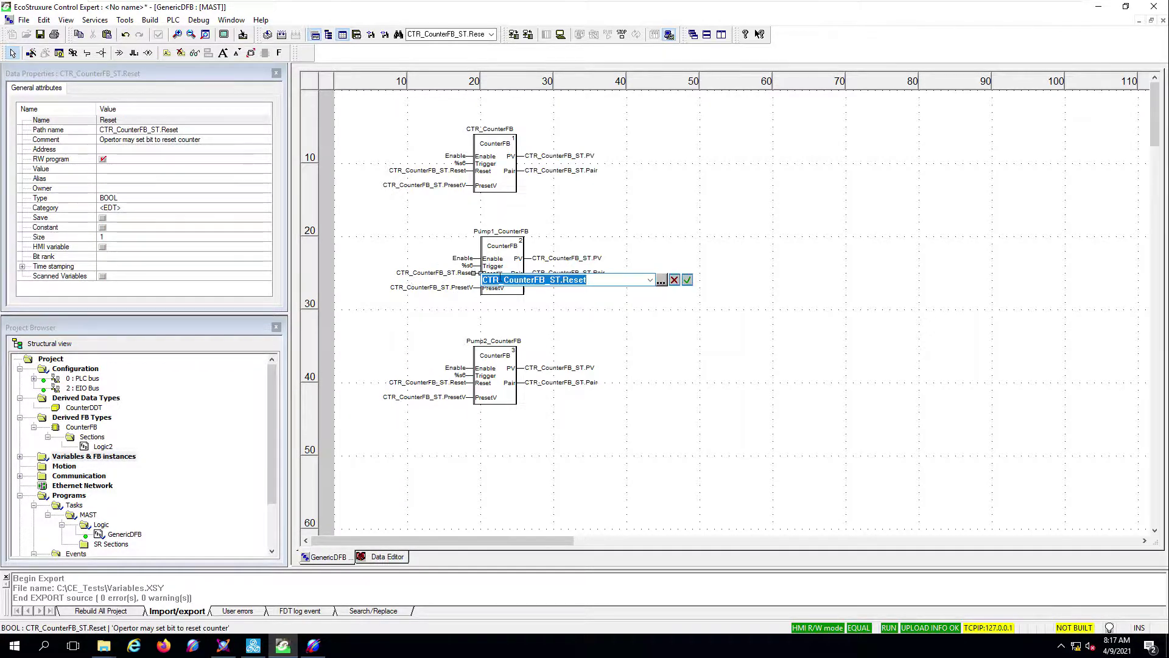
pyautogui.click(501, 279)
pyautogui.hotkey('shift', 'Home')
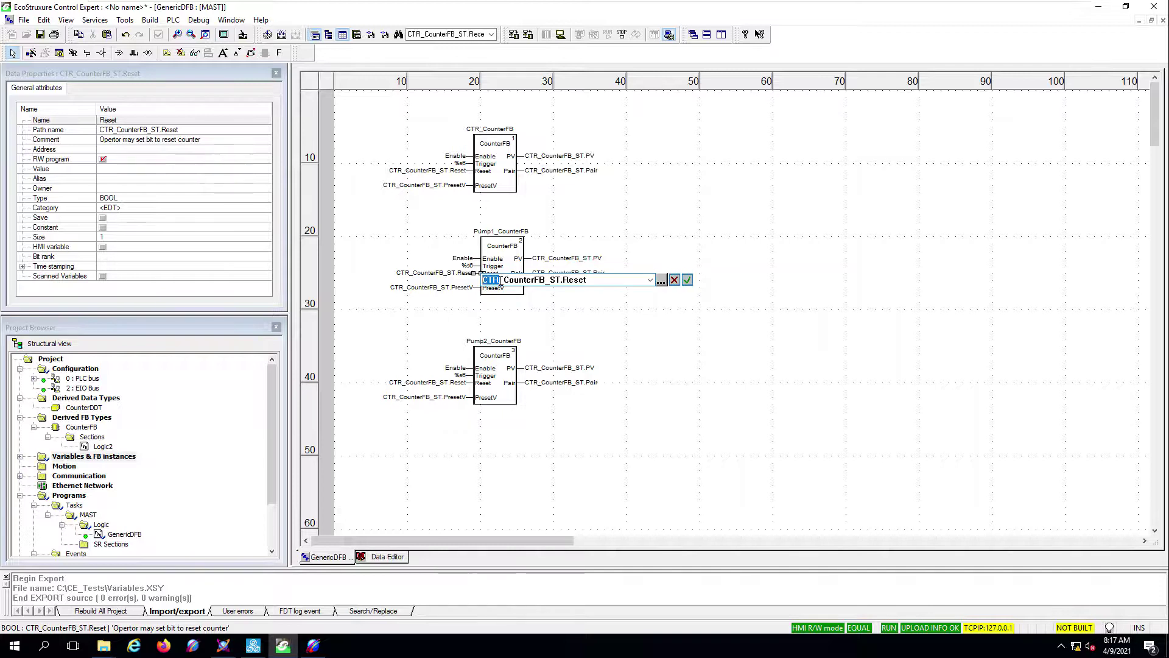
pyautogui.write('Pump1')
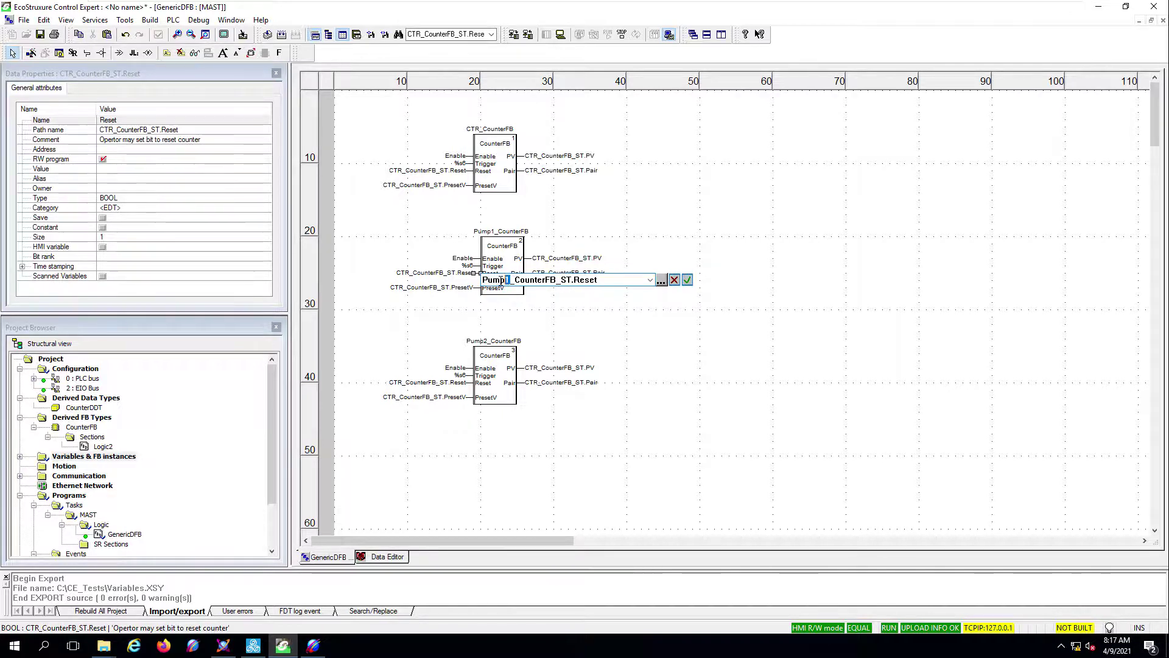
pyautogui.press('Return')
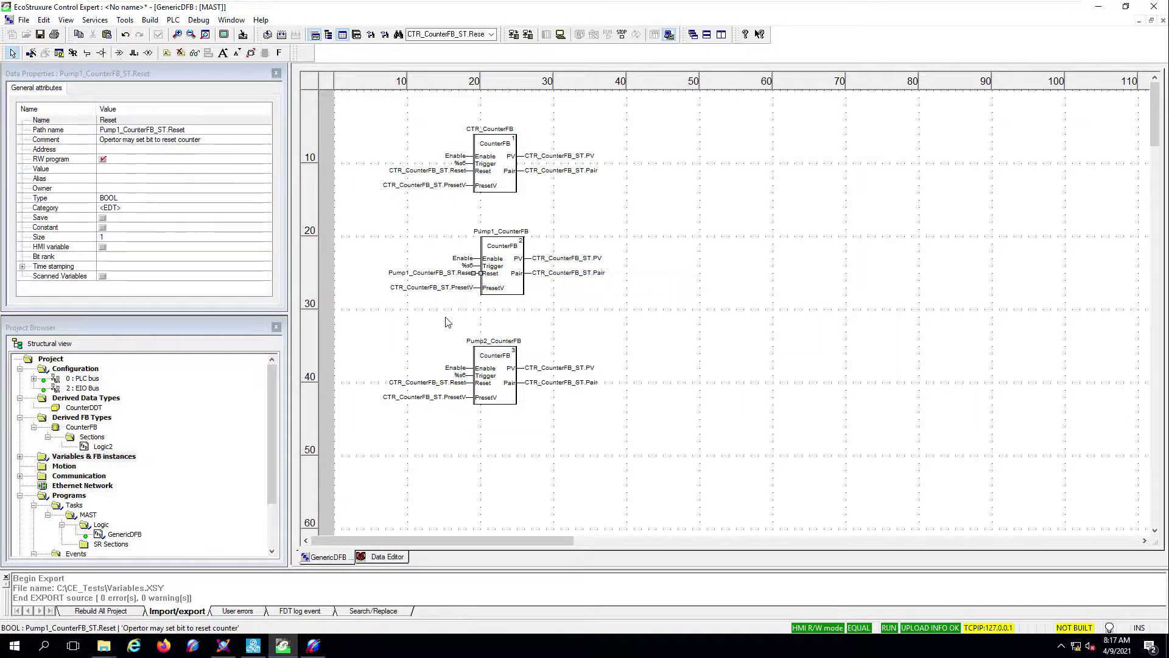
pyautogui.doubleClick(411, 287)
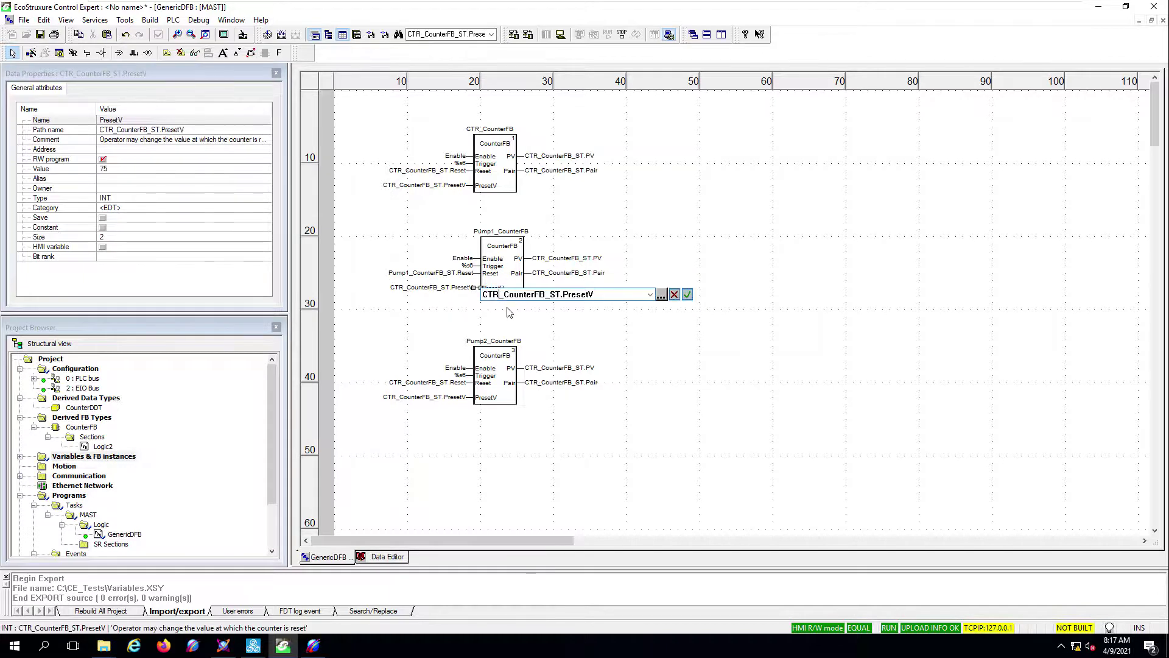
pyautogui.write('Pump1')
pyautogui.press('Return')
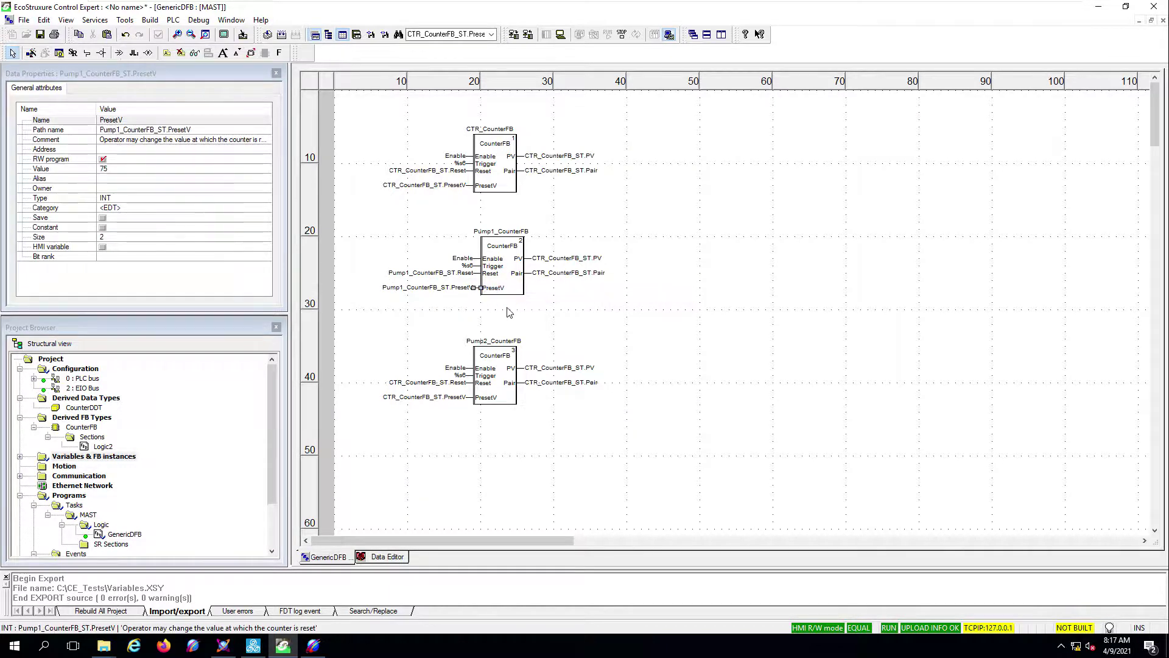
# - Wire Pump1's PV and Pair outputs to Pump1_CounterFB_ST.PV and .Pair
pyautogui.doubleClick(528, 258)
pyautogui.click(337, 265)
pyautogui.hotkey('shift', 'Home')
pyautogui.write('Pump1')
pyautogui.press('Return')
pyautogui.press('Down')
pyautogui.press('Return')
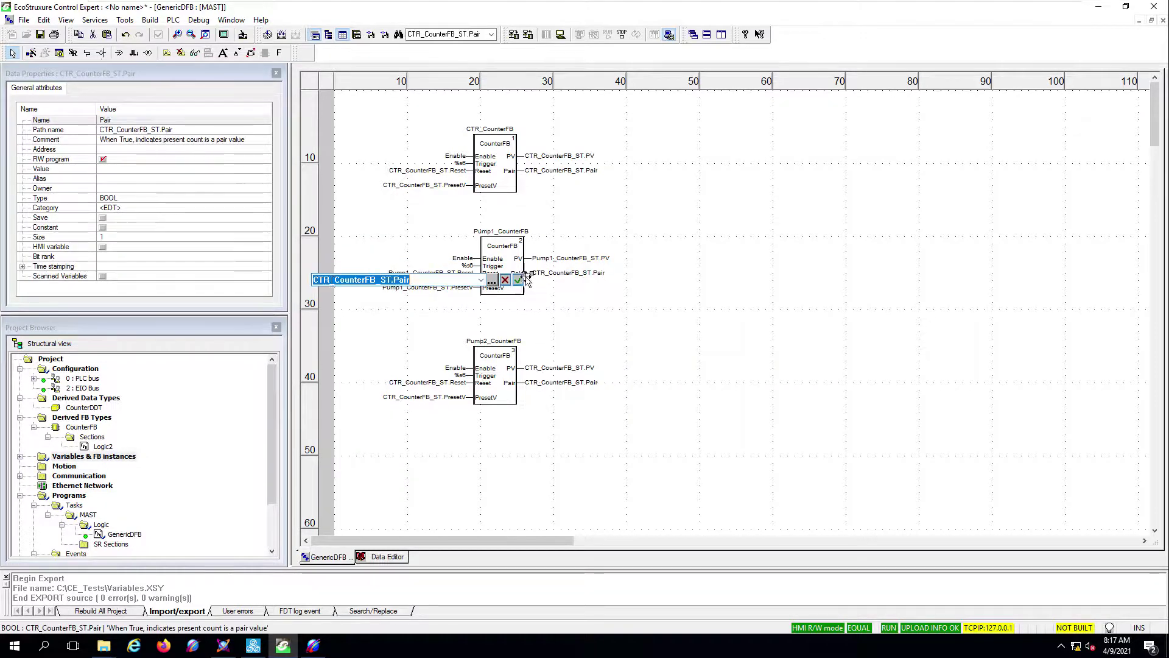
pyautogui.write('Pump1')
pyautogui.press('Return')
# - Wire Pump2's Reset and PresetV inputs to Pump2_CounterFB_ST.Reset and .PresetV
pyautogui.doubleClick(448, 383)
pyautogui.press('Home')
pyautogui.press('Right')
pyautogui.press('Right')
pyautogui.press('Right')
pyautogui.hotkey('shift', 'Home')
pyautogui.write('Pump2')
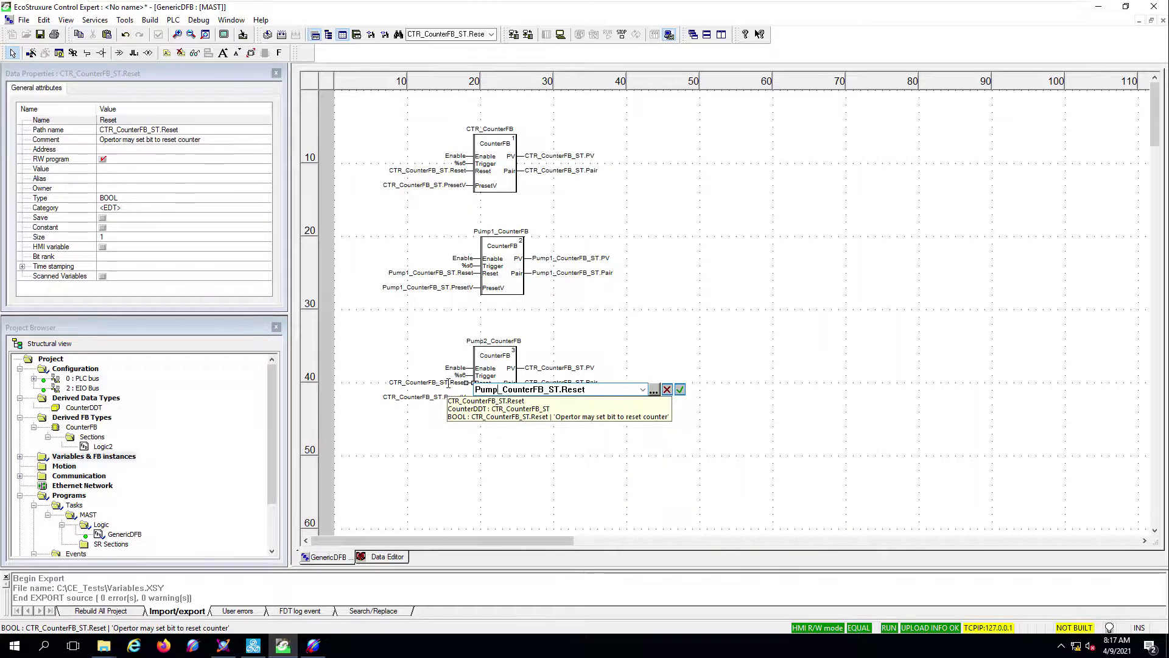
pyautogui.hotkey('shift', 'Home')
pyautogui.press('Return')
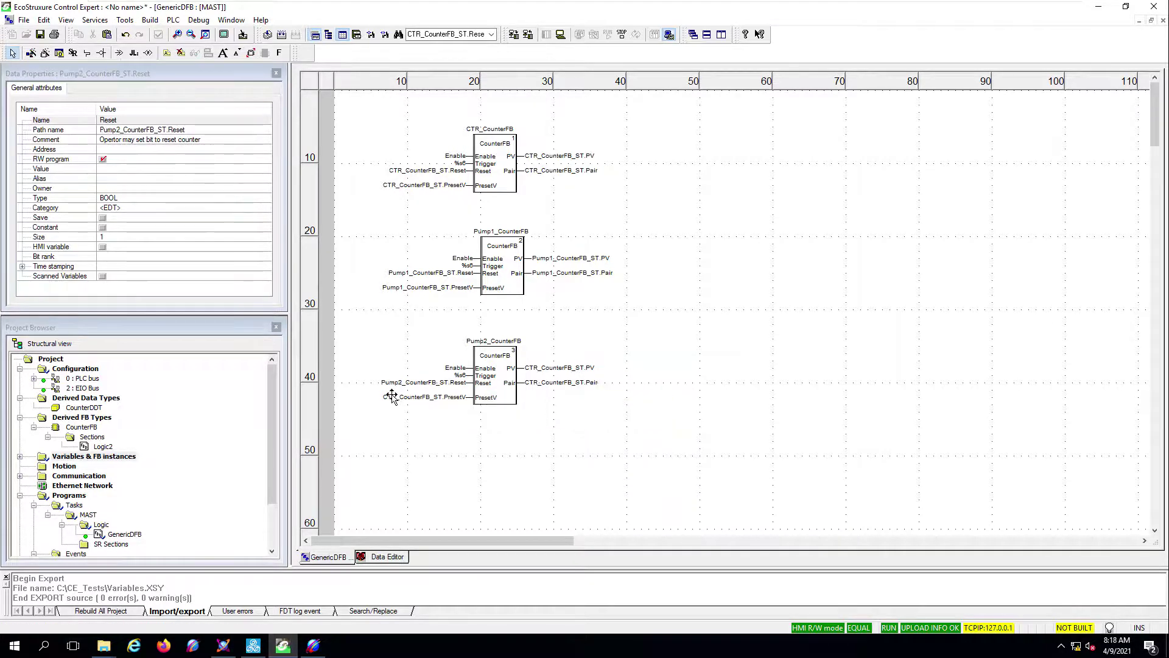
pyautogui.doubleClick(438, 399)
pyautogui.press('Home')
pyautogui.press('Right')
pyautogui.press('Right')
pyautogui.press('Right')
pyautogui.hotkey('shift', 'Home')
pyautogui.write('Pump2')
pyautogui.press('Return')
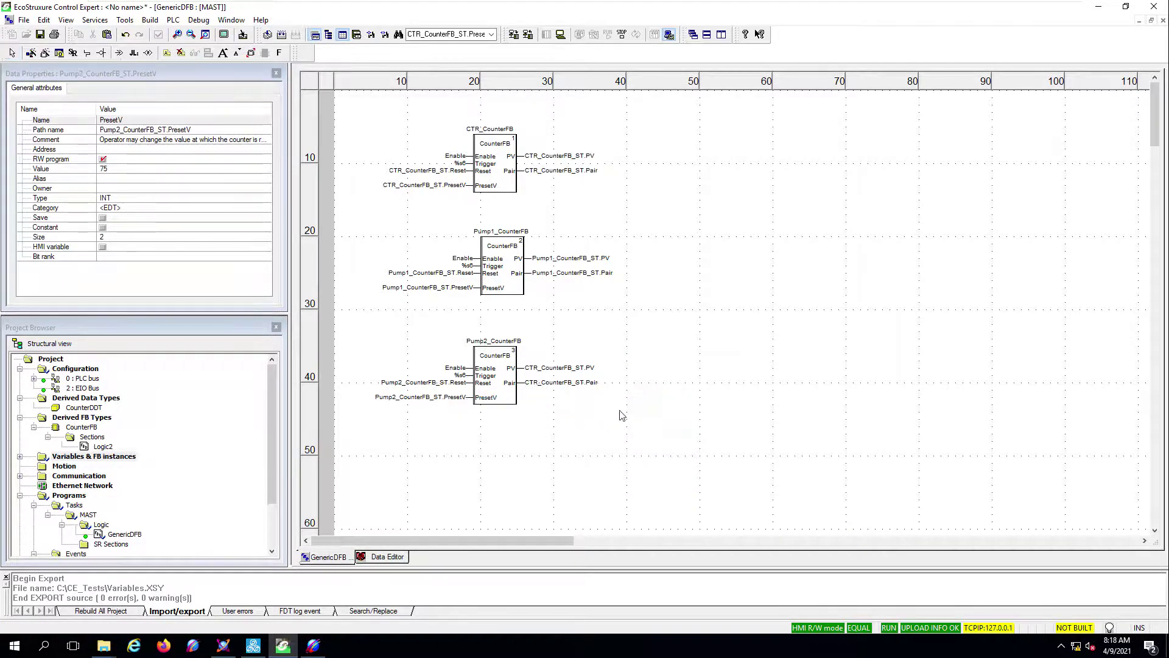
# - Wire Pump2's PV and Pair outputs to Pump2_CounterFB_ST.PV and .Pair
pyautogui.doubleClick(536, 369)
pyautogui.press('Home')
pyautogui.press('Right')
pyautogui.press('Right')
pyautogui.press('Right')
pyautogui.hotkey('shift', 'Home')
pyautogui.write('Pump2')
pyautogui.press('Return')
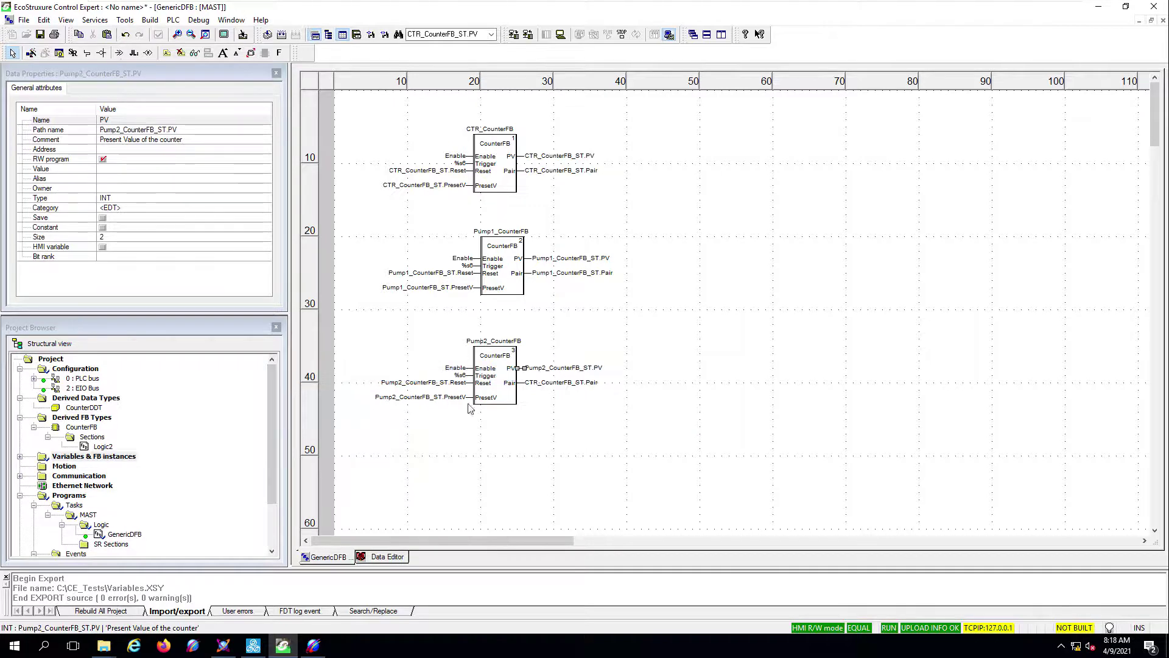
pyautogui.doubleClick(536, 383)
pyautogui.press('Home')
pyautogui.press('Right')
pyautogui.press('Right')
pyautogui.press('Right')
pyautogui.hotkey('shift', 'Home')
pyautogui.write('Pump2')
pyautogui.press('Return')
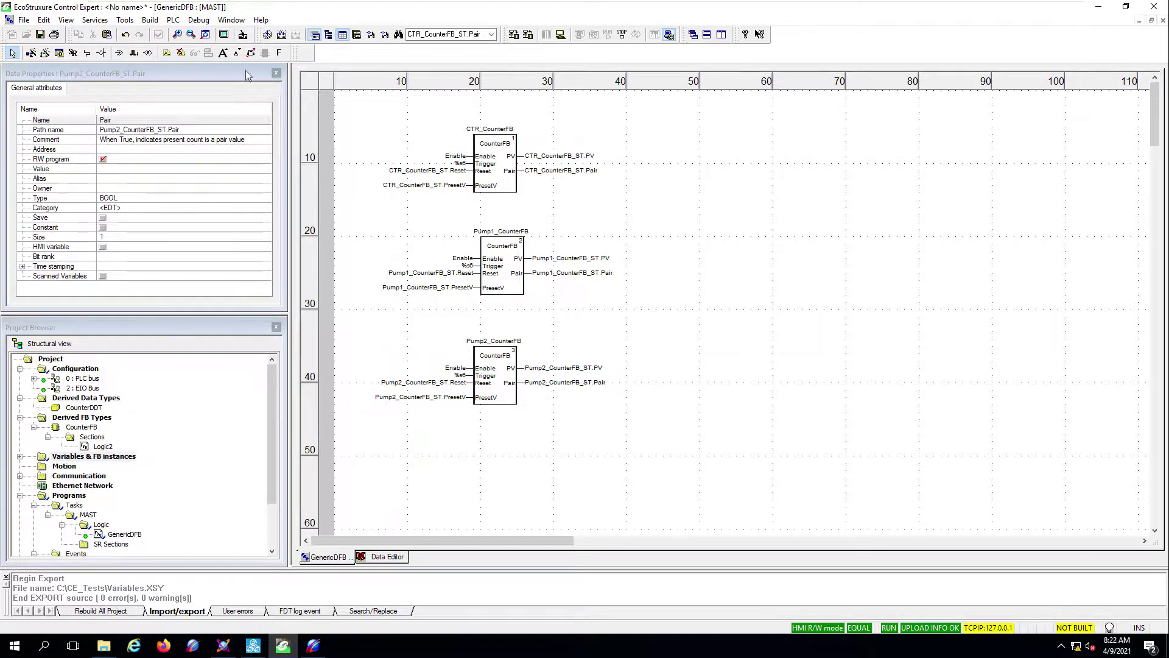
# - Build the changes into the running PLC
pyautogui.click(150, 20)
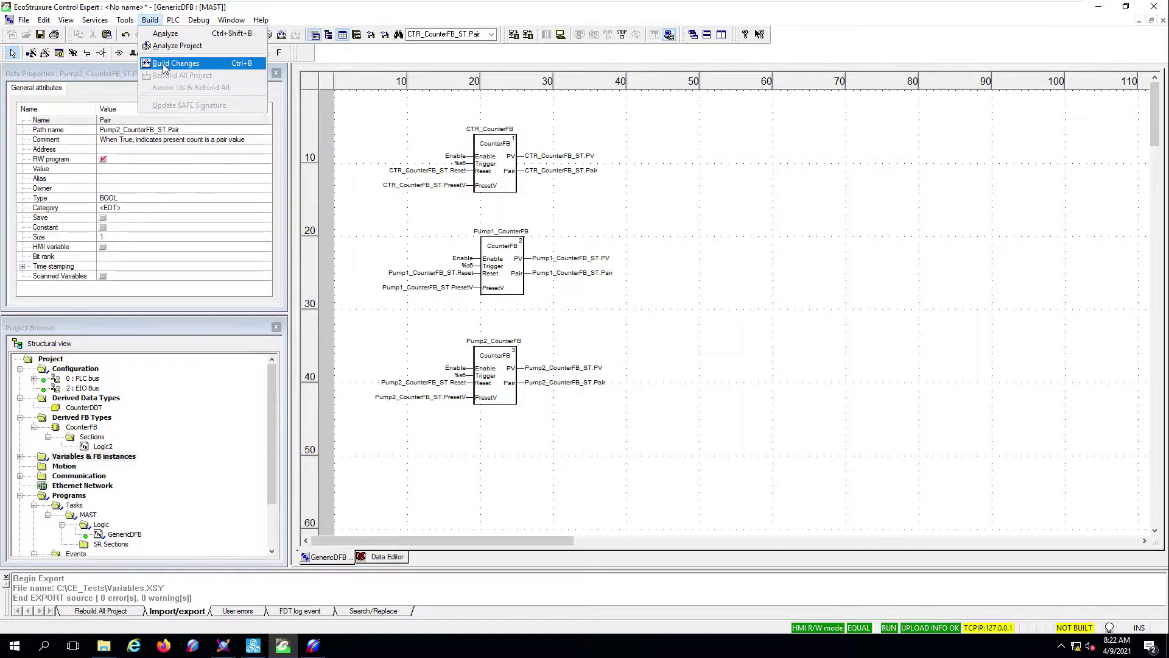
pyautogui.click(175, 64)
pyautogui.press('Return')
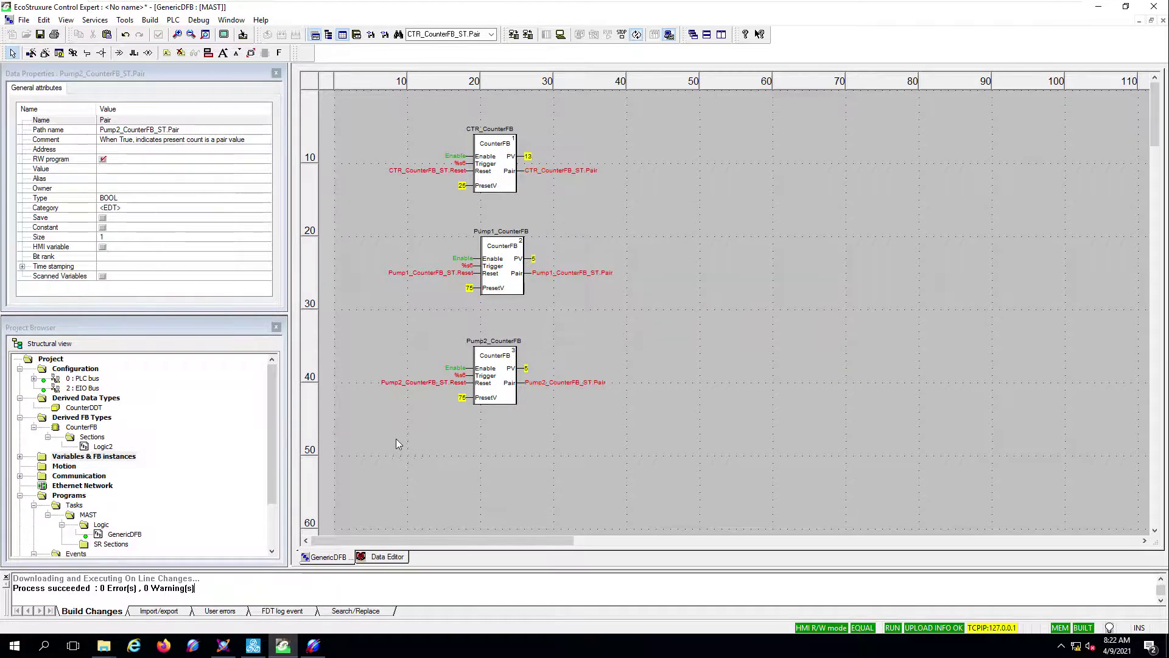
# - Export Variables & FB instances to the existing Variables.XSY file, replacing it
pyautogui.rightClick(114, 459)
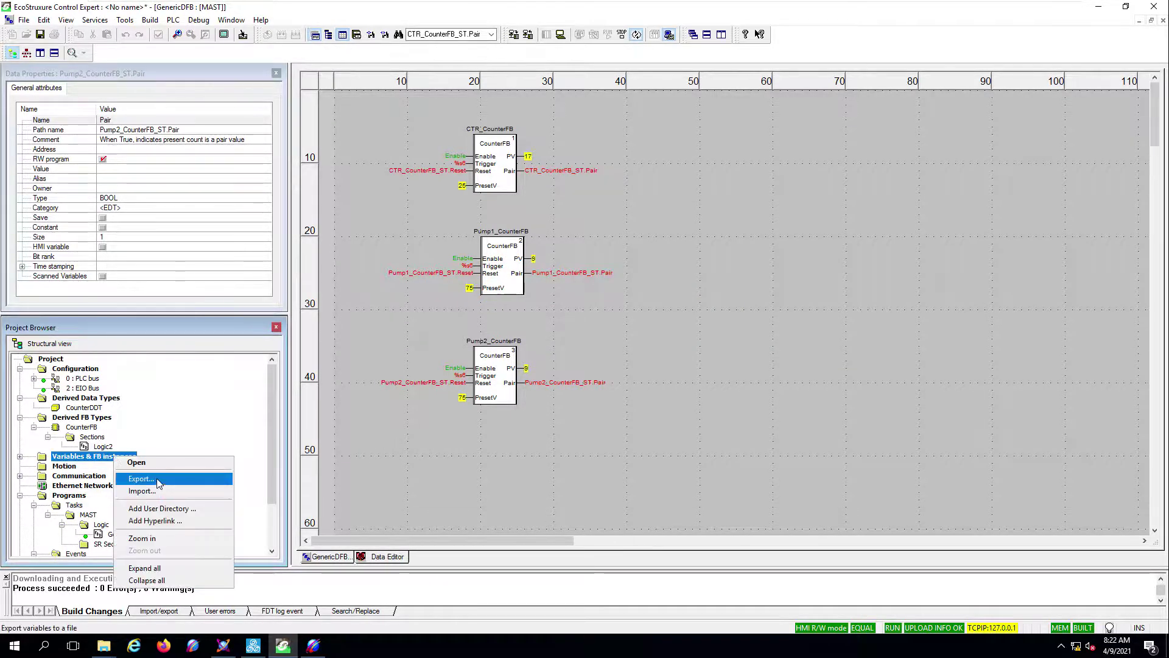
pyautogui.click(149, 480)
pyautogui.click(378, 201)
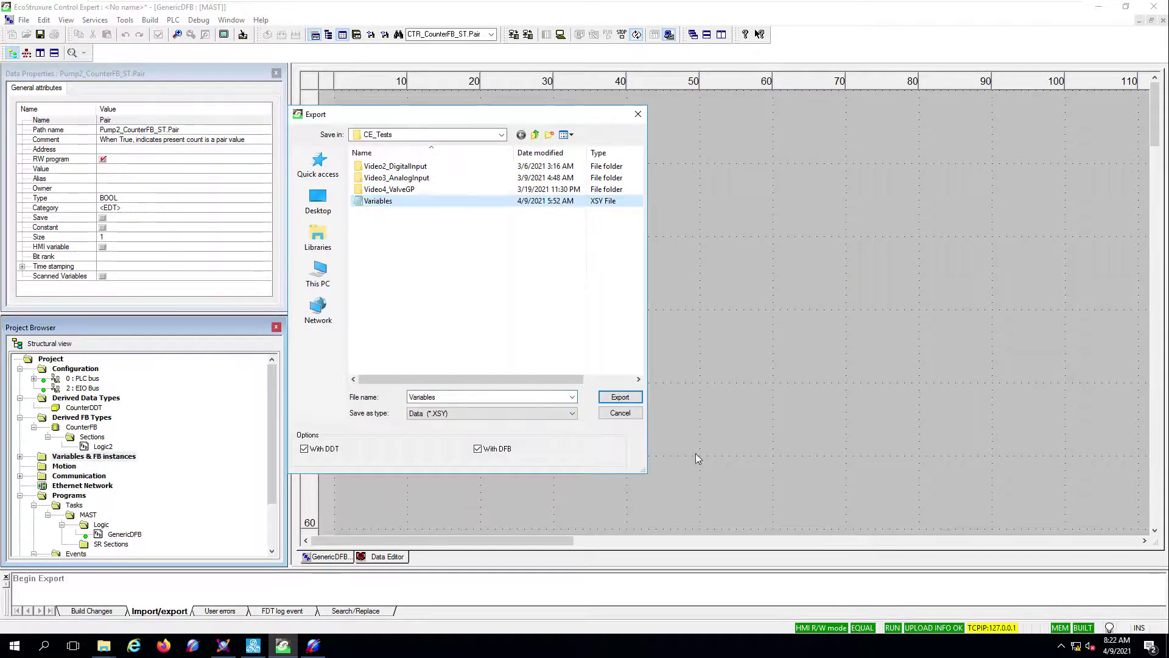
pyautogui.click(620, 397)
pyautogui.click(613, 326)
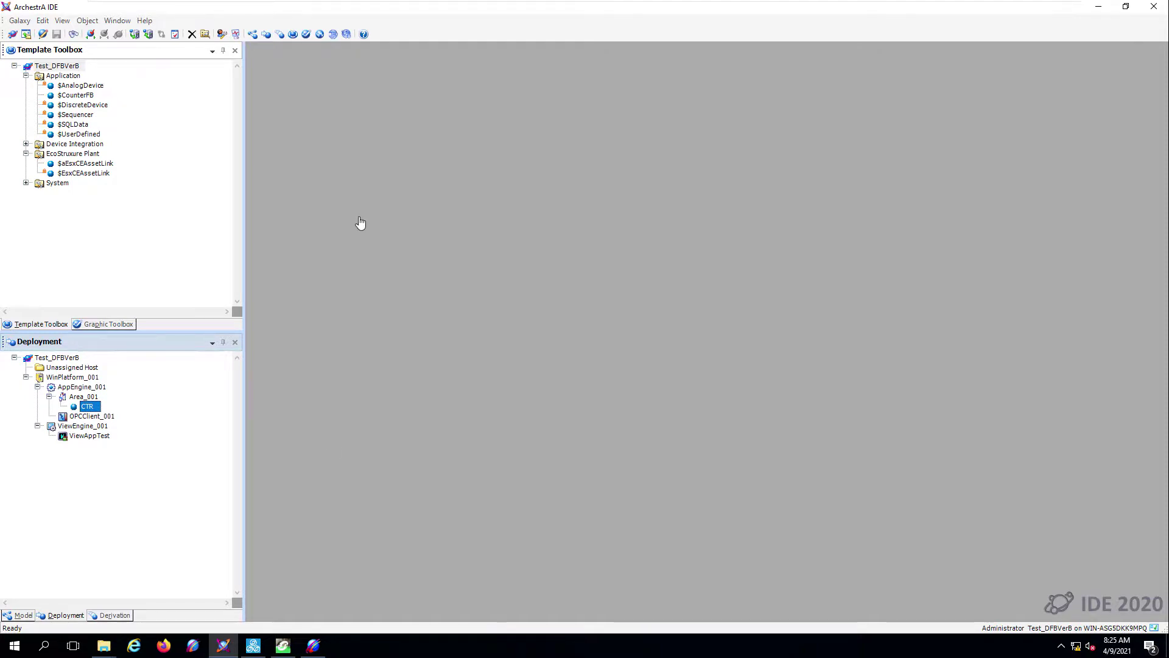
# - In $aEsxCEAssetLink, force-browse the control project, tick Pump1 and Pump2, and generate objects
pyautogui.doubleClick(85, 163)
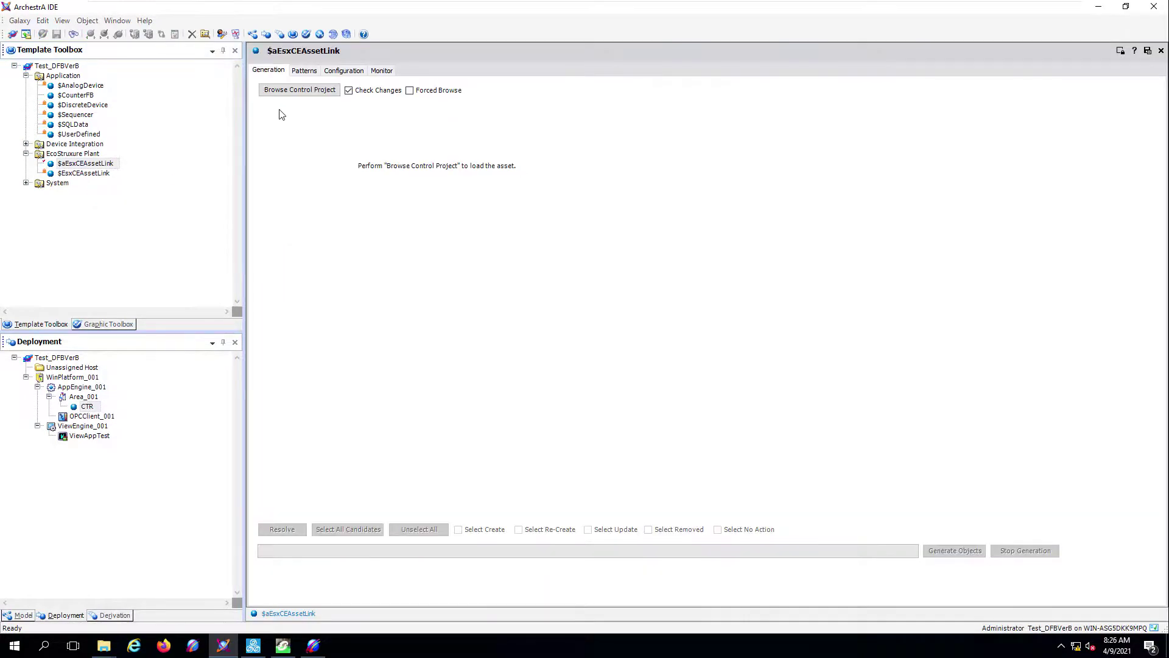
pyautogui.click(410, 91)
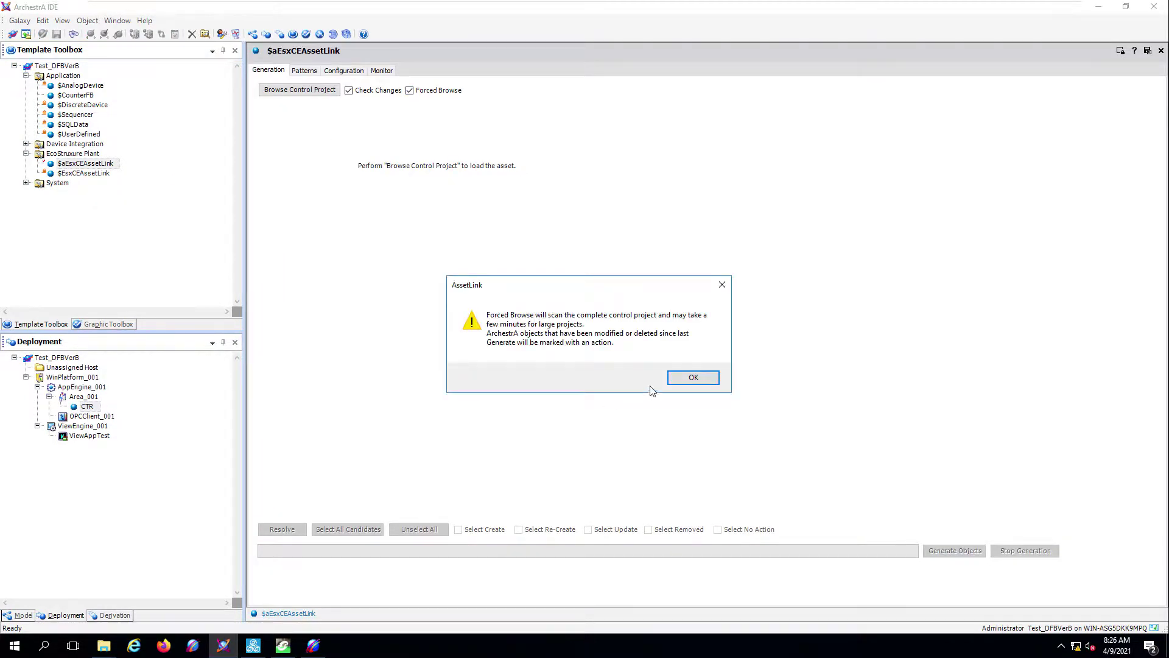
pyautogui.click(694, 377)
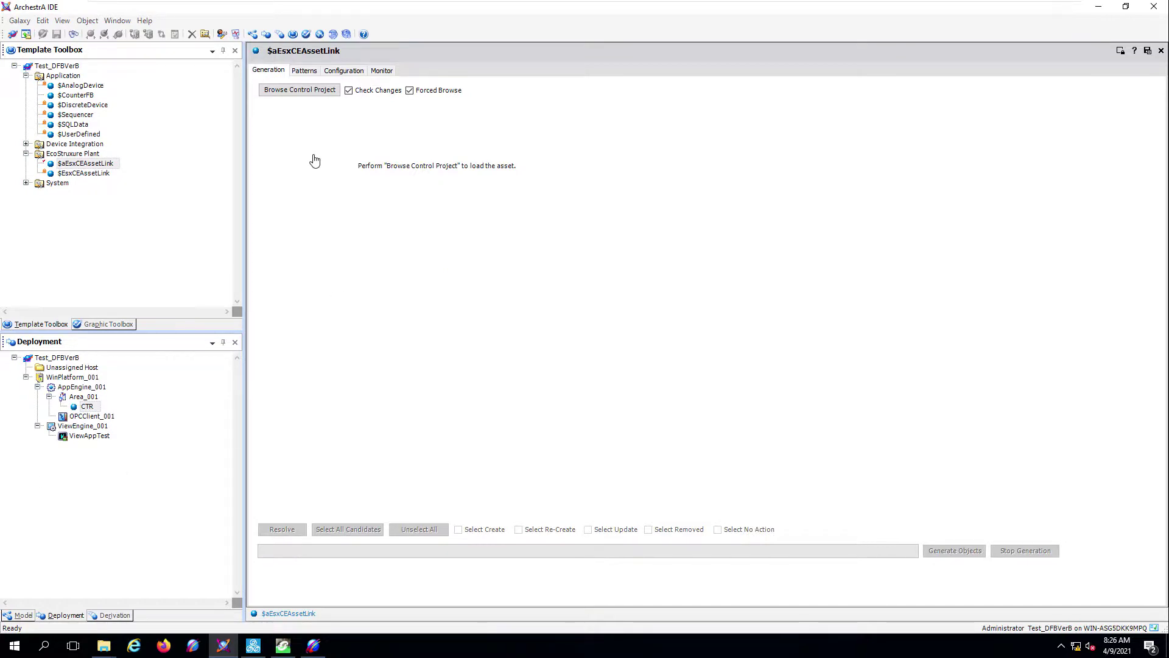
pyautogui.click(301, 93)
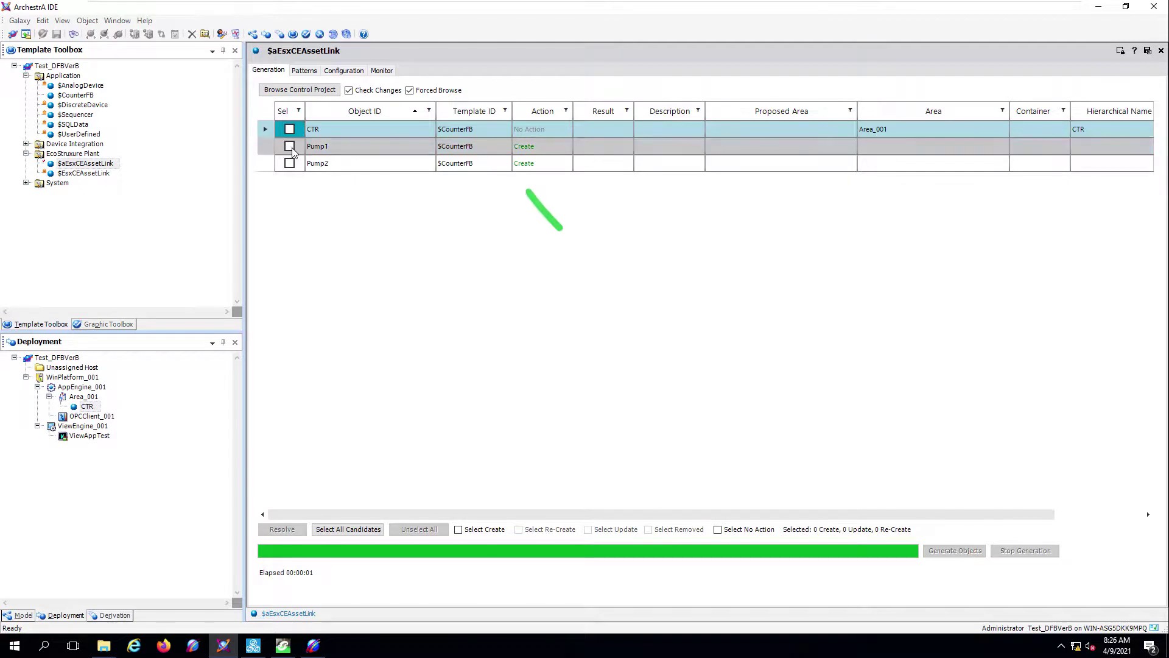
pyautogui.click(289, 146)
pyautogui.click(289, 163)
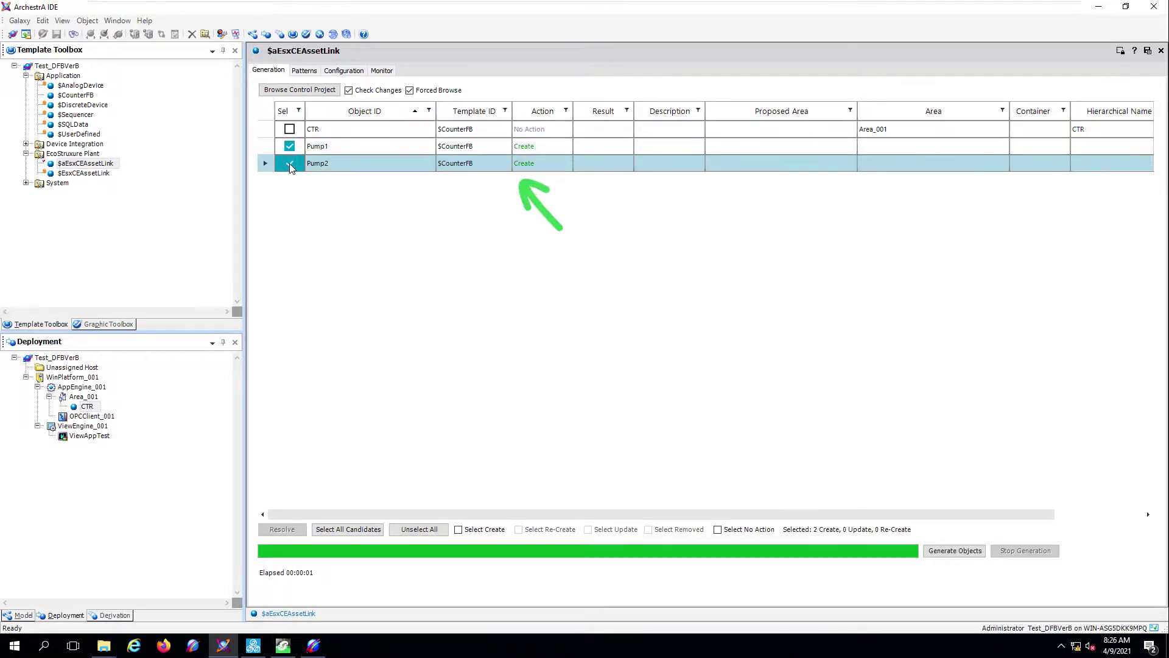
pyautogui.click(951, 554)
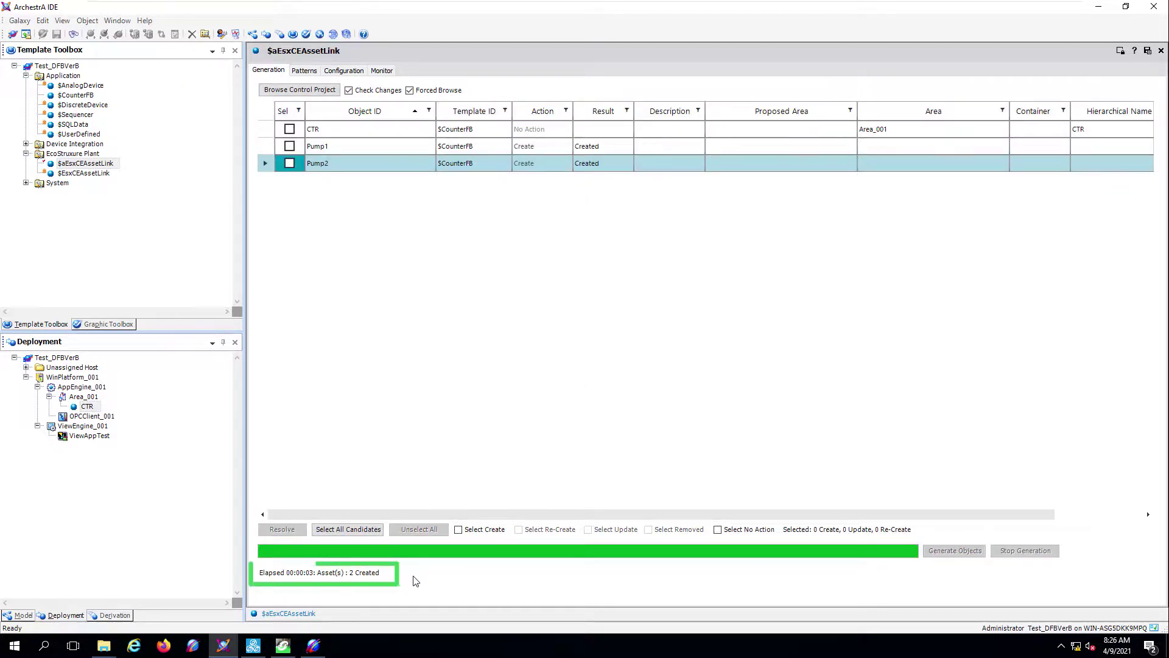
# - Close the AssetLink editor and move Pump1 and Pump2 under Area_001
pyautogui.click(1147, 51)
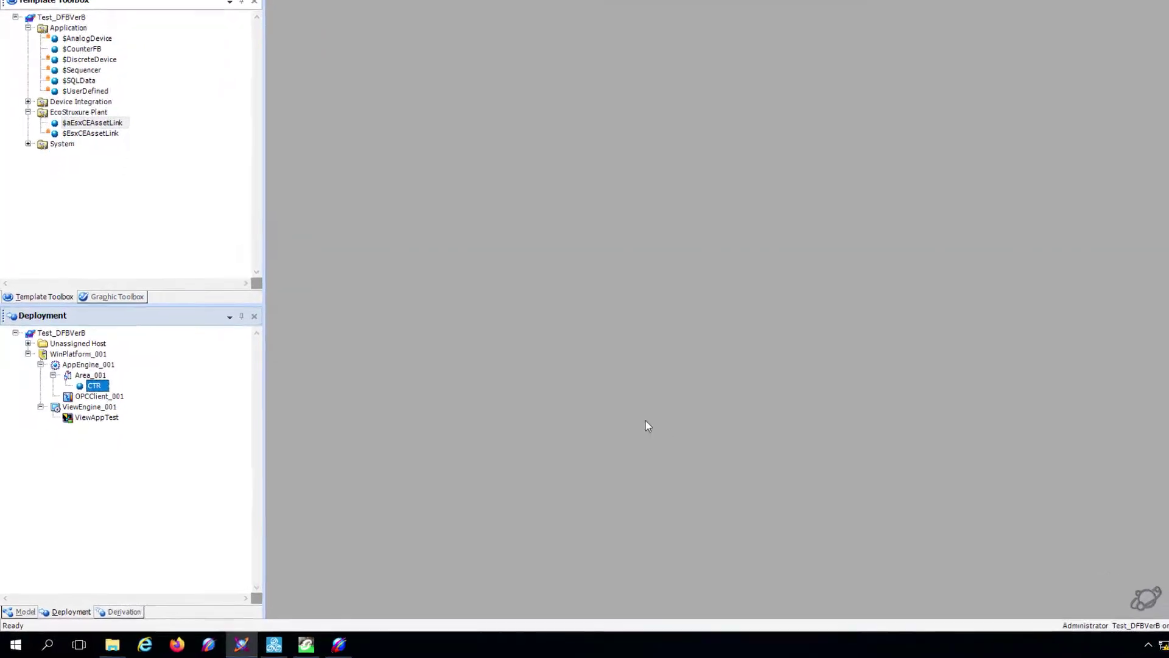
pyautogui.click(27, 368)
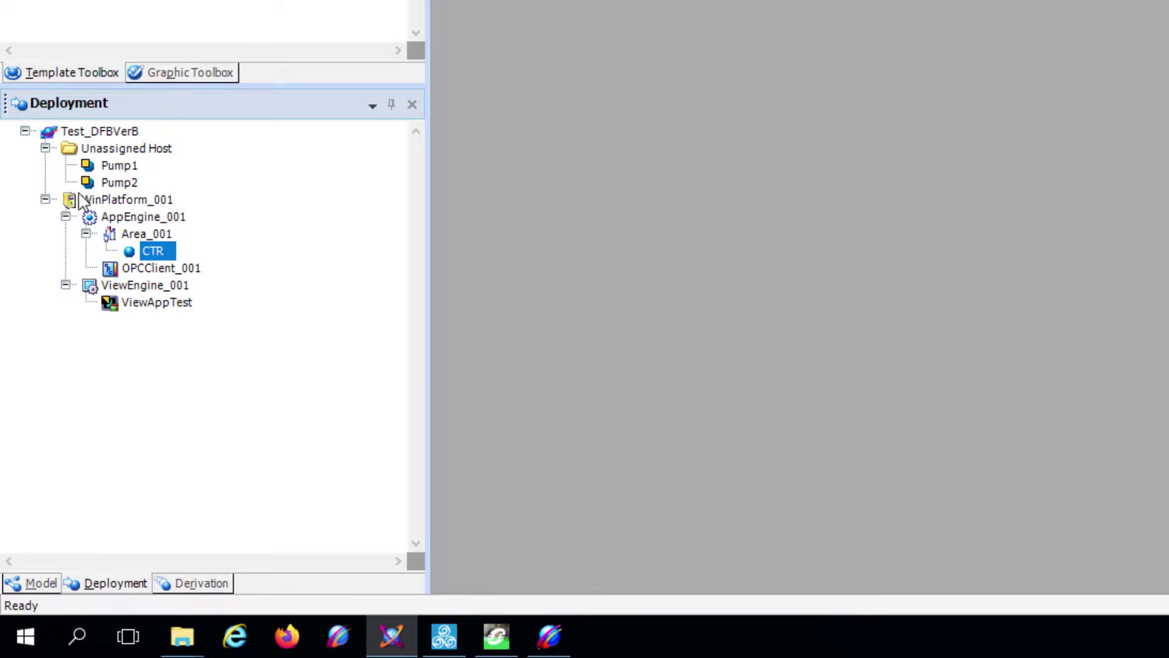
pyautogui.click(122, 166)
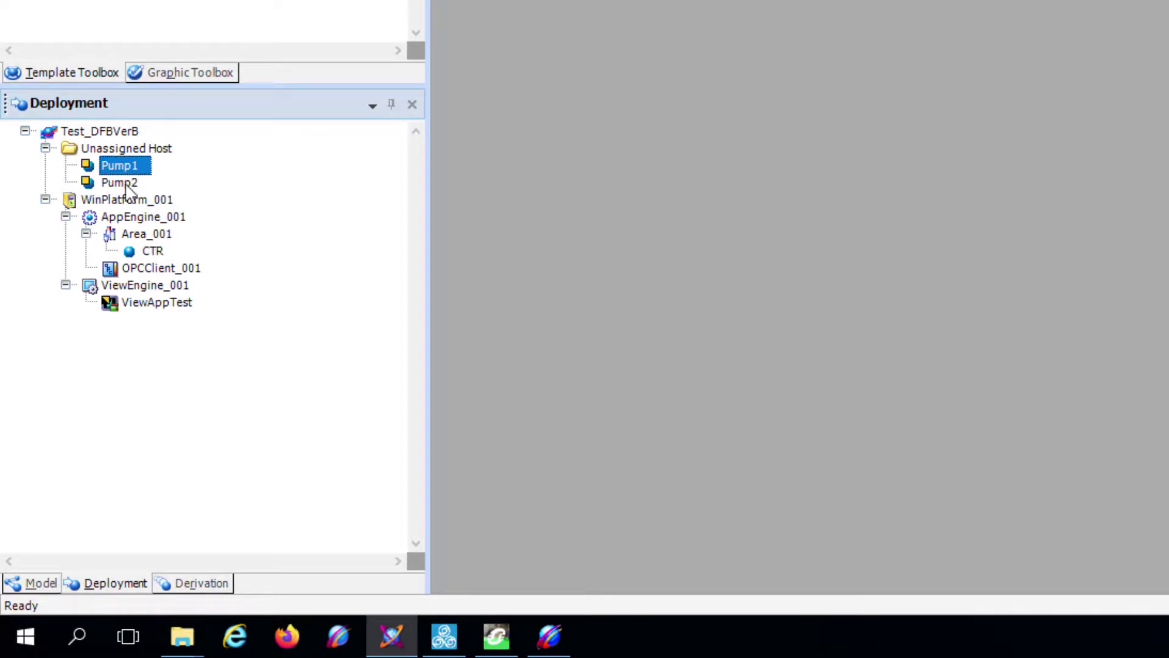
pyautogui.keyDown('shift'); pyautogui.click(122, 185); pyautogui.keyUp('shift')
pyautogui.moveTo(120, 166); pyautogui.dragTo(160, 239)
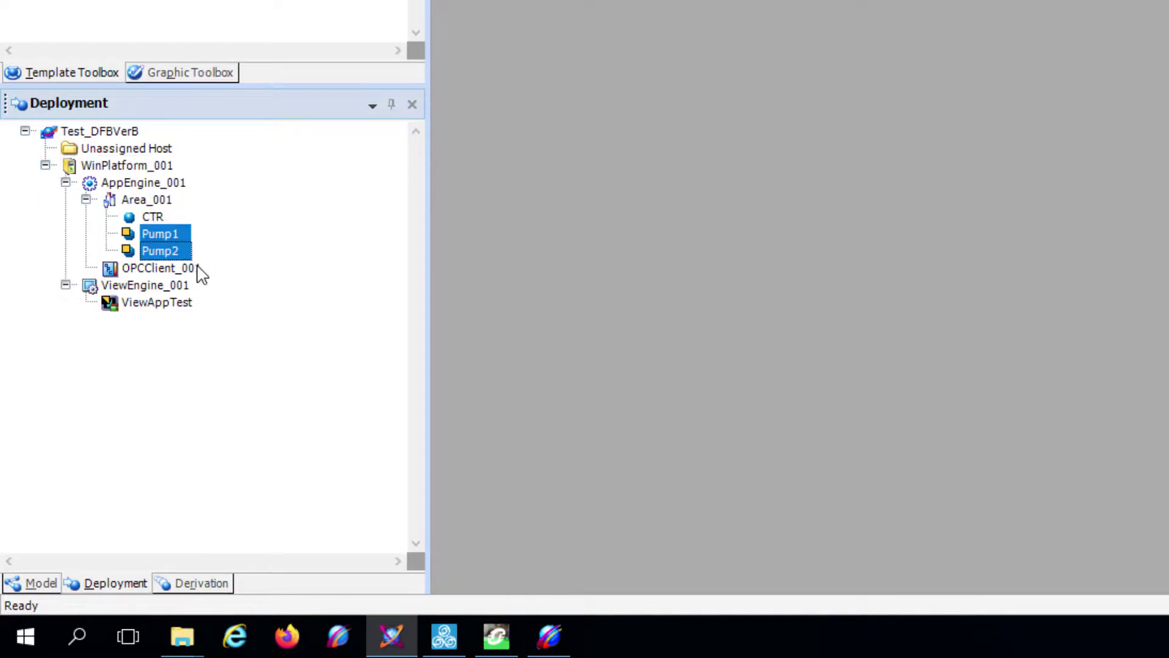
# - Deploy Pump1 and Pump2
pyautogui.rightClick(178, 232)
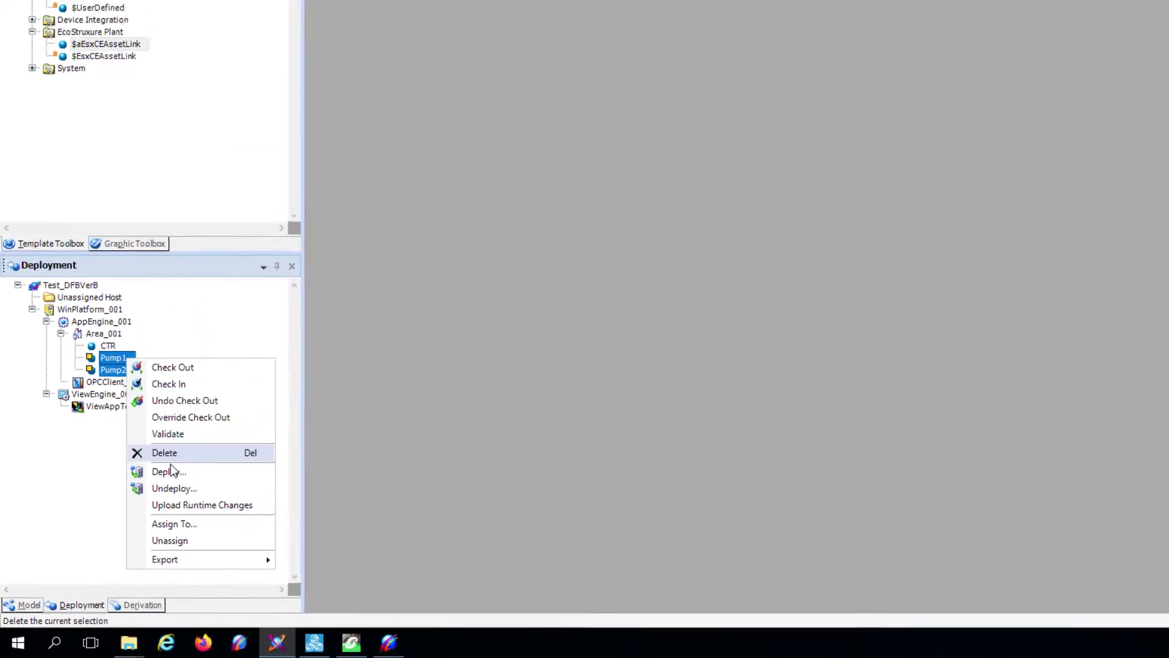
pyautogui.click(175, 466)
pyautogui.click(831, 336)
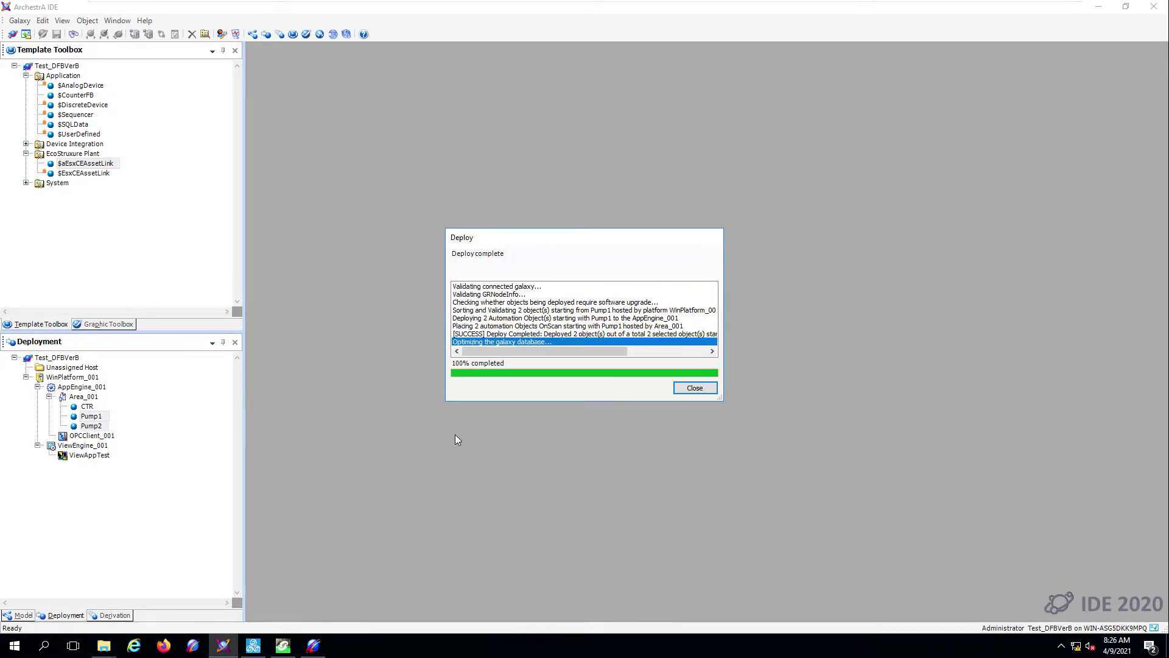
pyautogui.click(687, 393)
# - Deploy ViewAppTest and relaunch it from the InTouch OMI Application Manager
pyautogui.rightClick(99, 457)
pyautogui.click(153, 483)
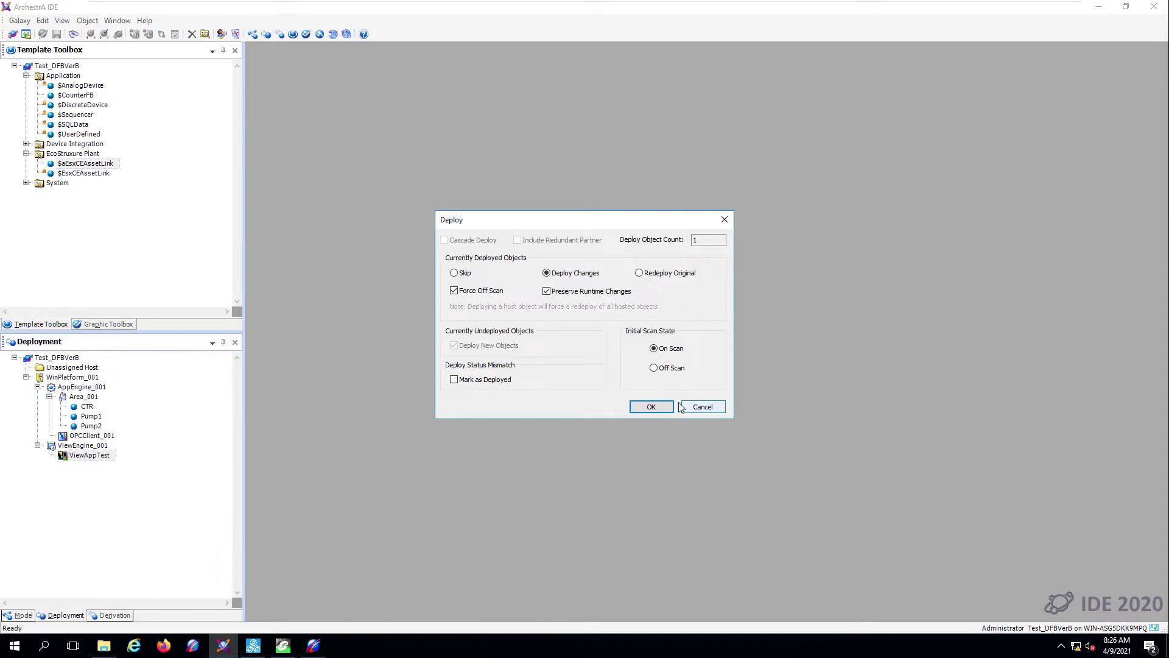
pyautogui.click(651, 406)
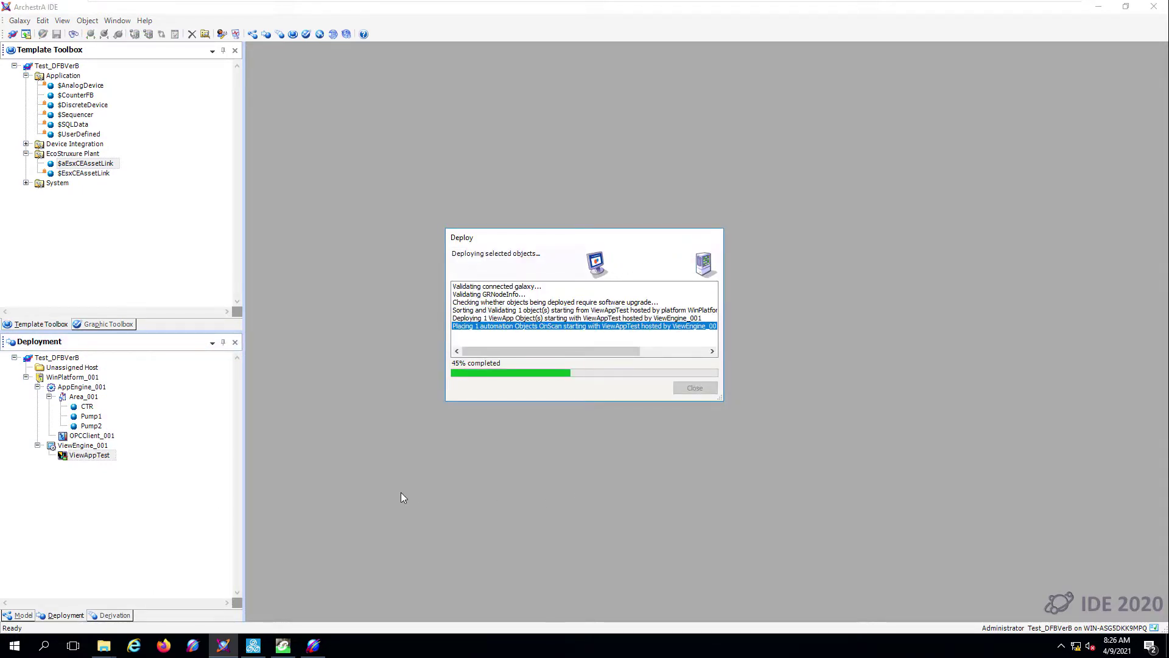
pyautogui.click(686, 390)
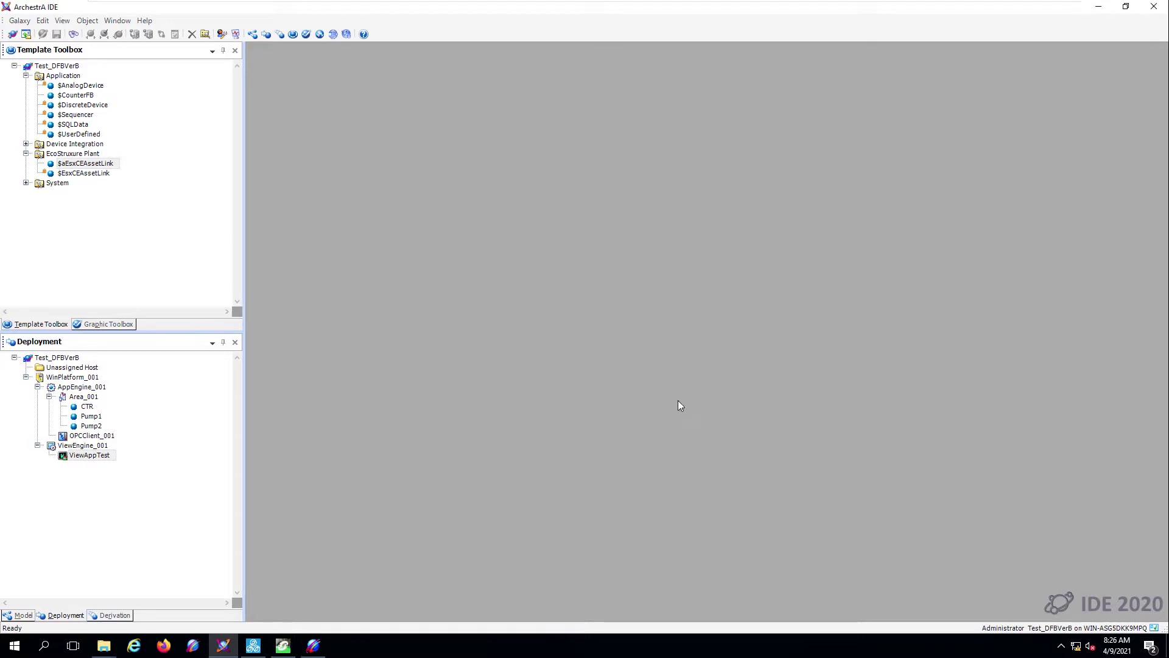
pyautogui.click(255, 645)
pyautogui.click(460, 258)
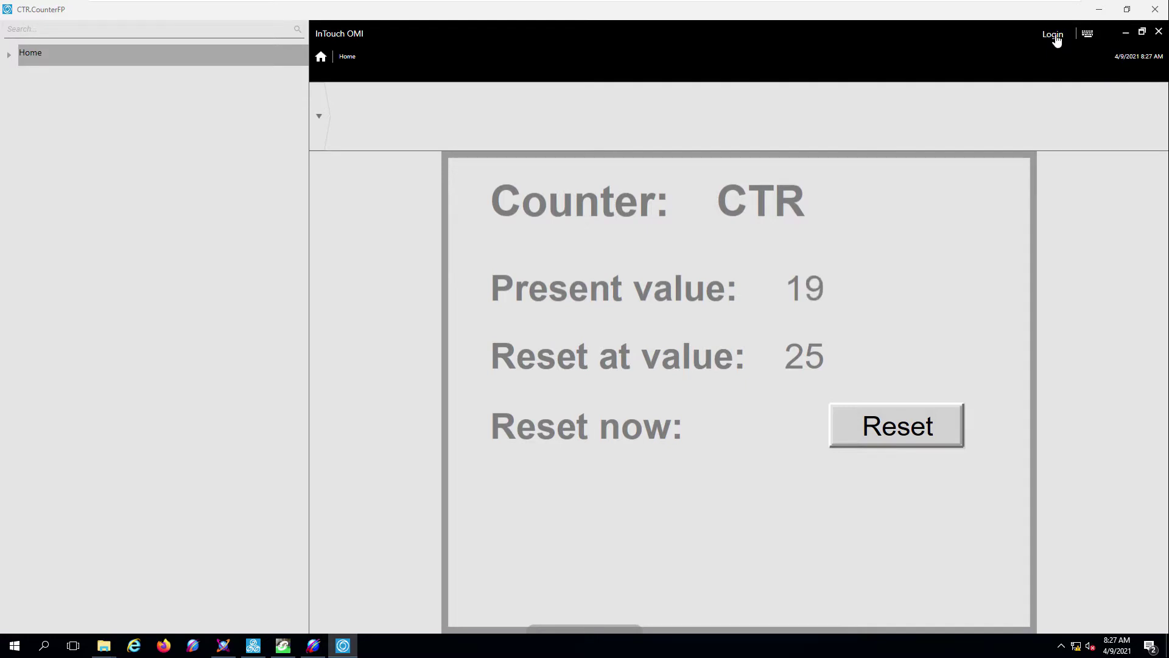
# - Log in to the running OMI counter app with the administrator user name
pyautogui.click(1055, 35)
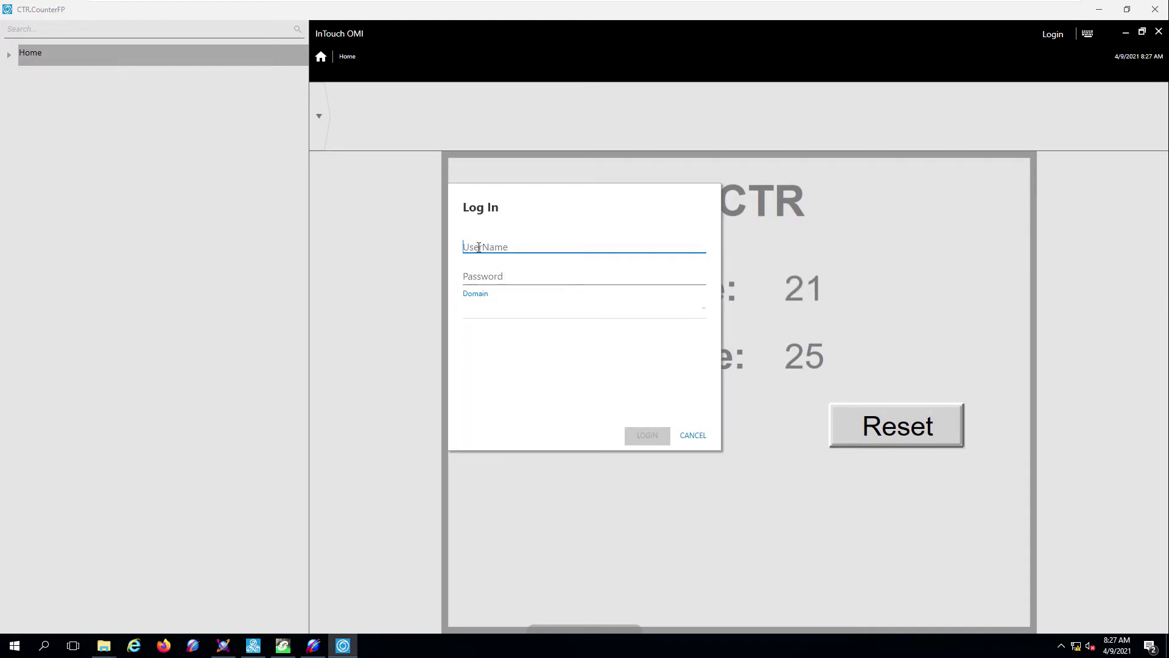
pyautogui.write('A')
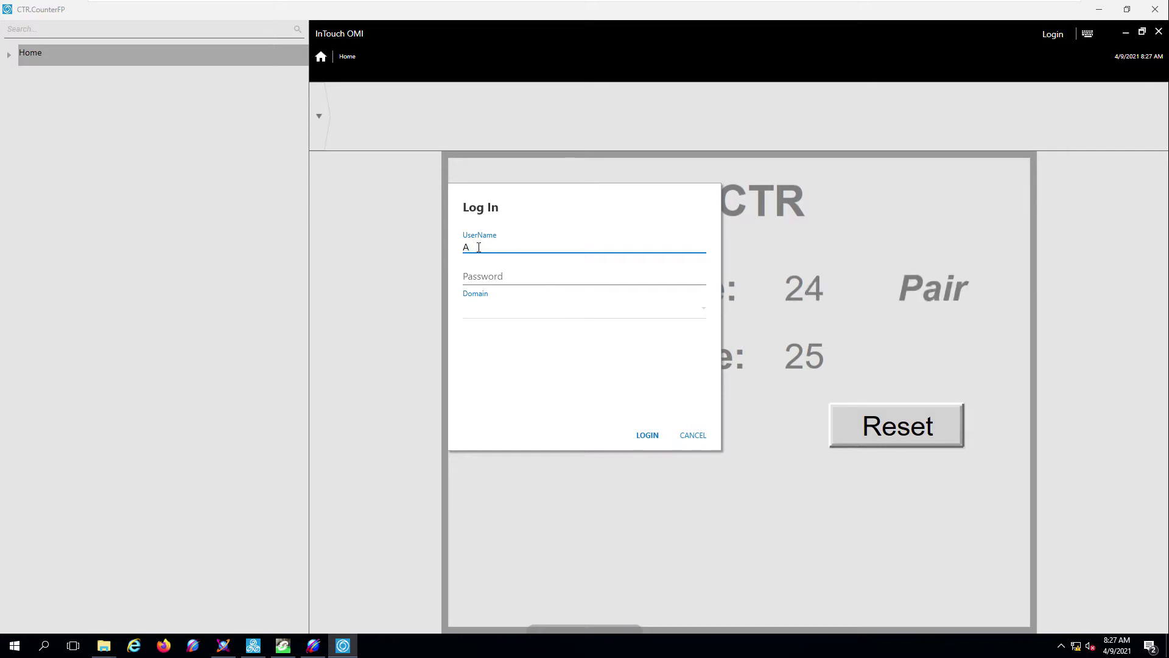
pyautogui.write('dministrat')
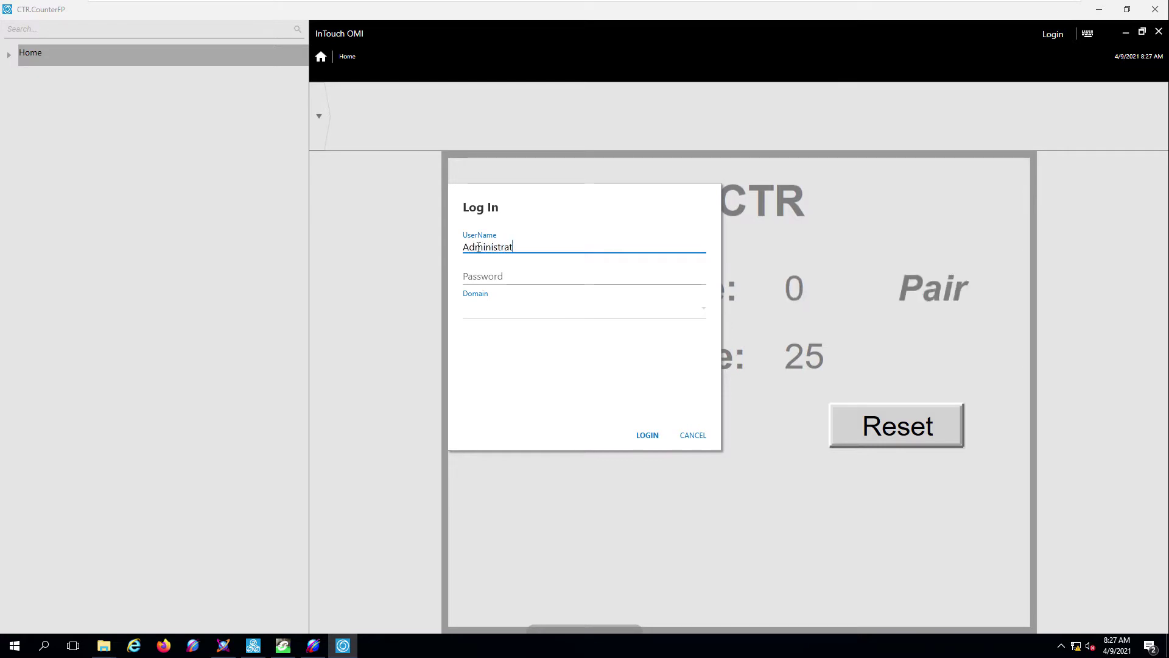
pyautogui.write('or')
pyautogui.press('Return')
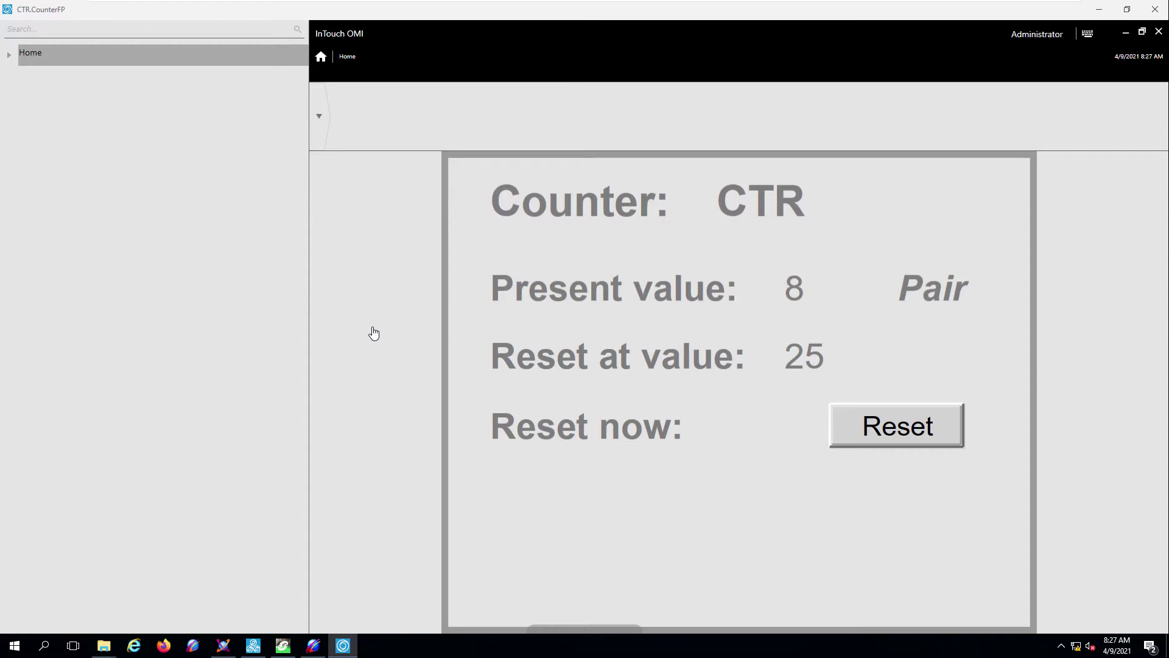
# - Expand Home > Assets > Area_001 and view the Pump1, Pump2 and CTR counter pages
pyautogui.click(9, 55)
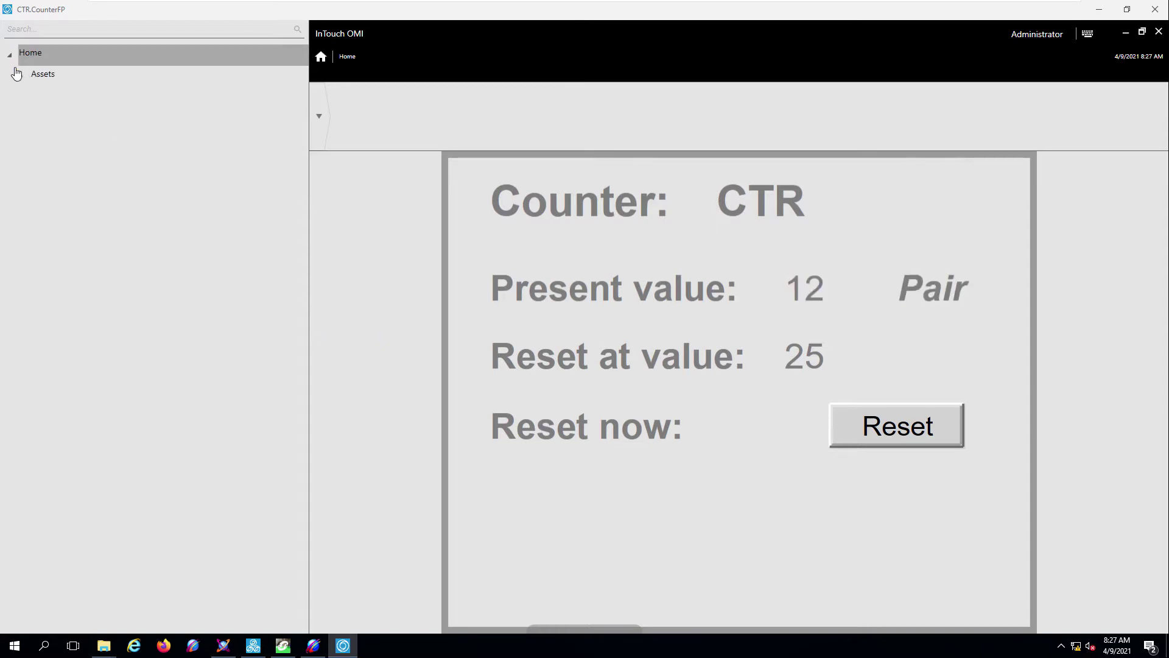
pyautogui.click(22, 76)
pyautogui.click(32, 97)
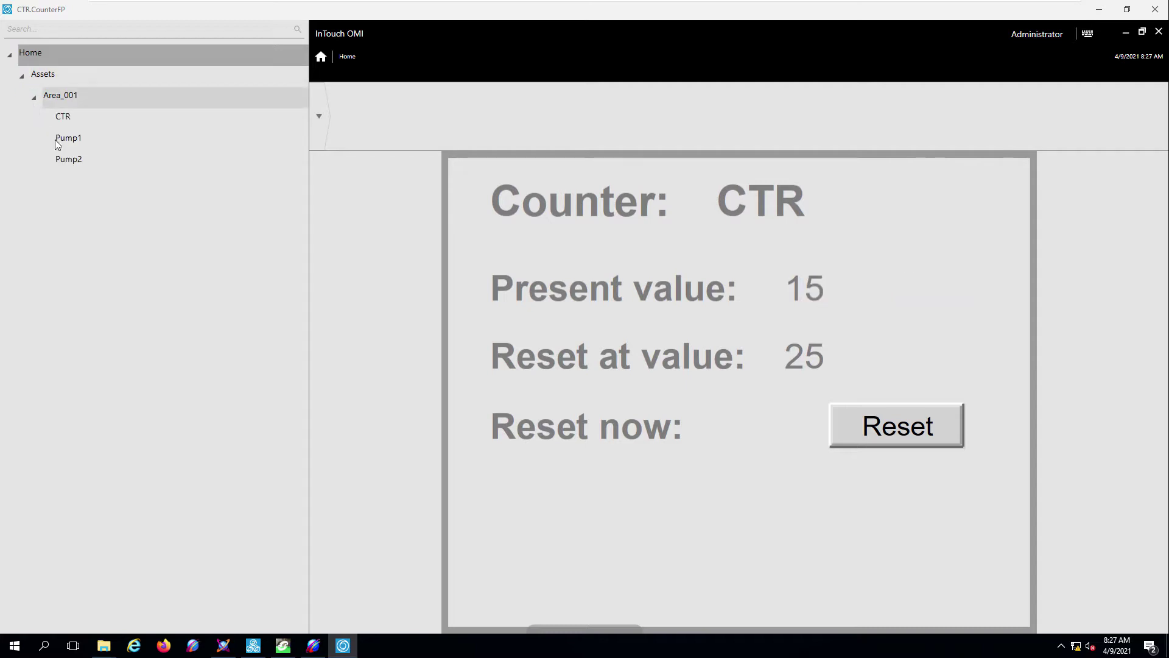
pyautogui.click(67, 138)
pyautogui.click(72, 161)
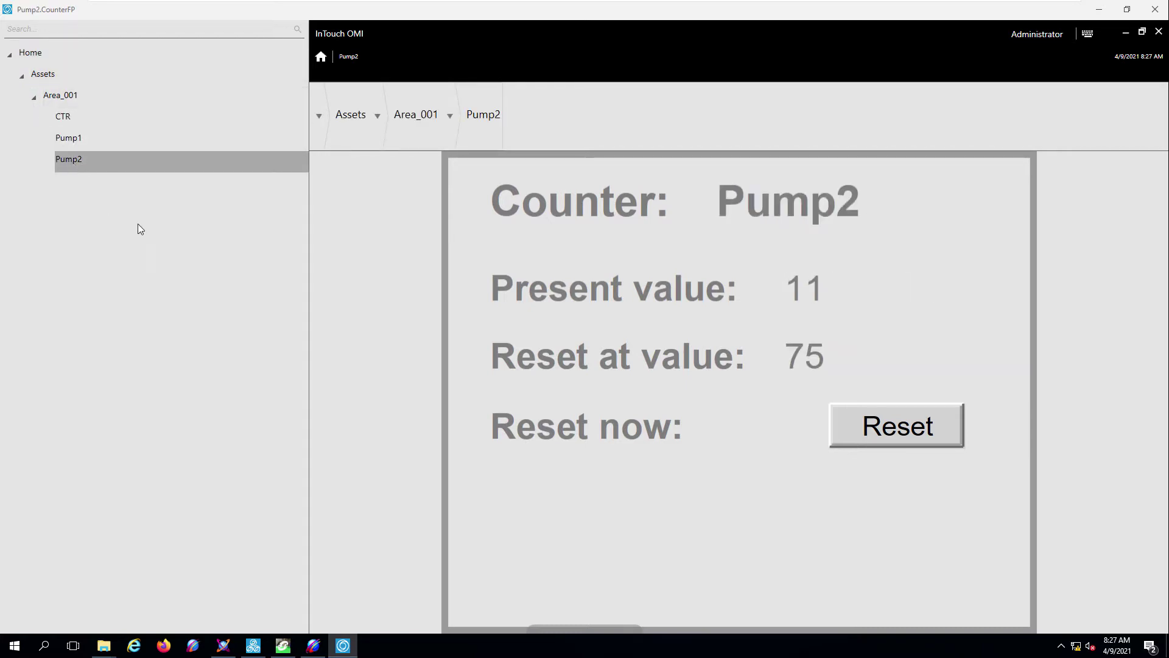
pyautogui.click(450, 118)
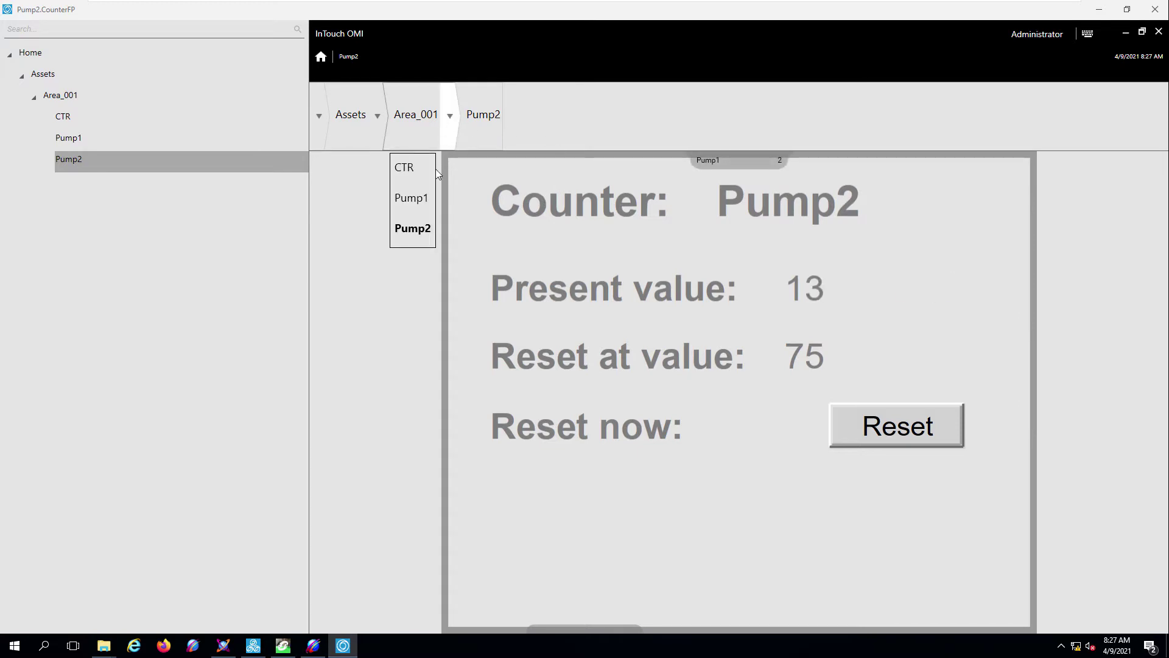
pyautogui.click(412, 200)
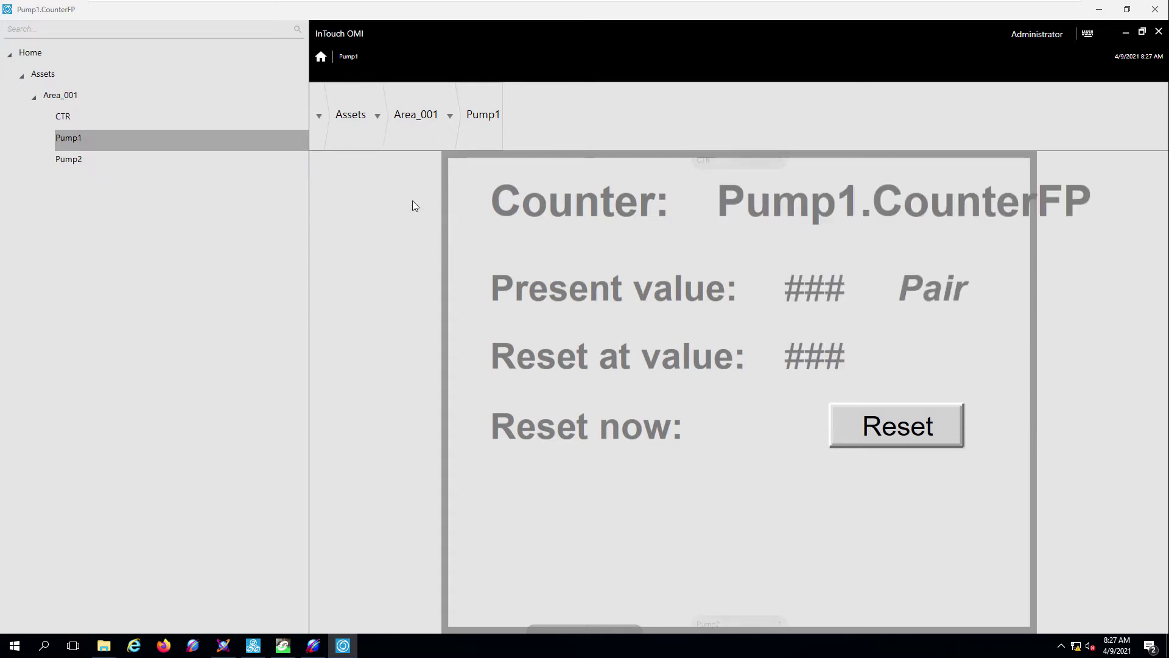
pyautogui.click(450, 116)
pyautogui.click(405, 168)
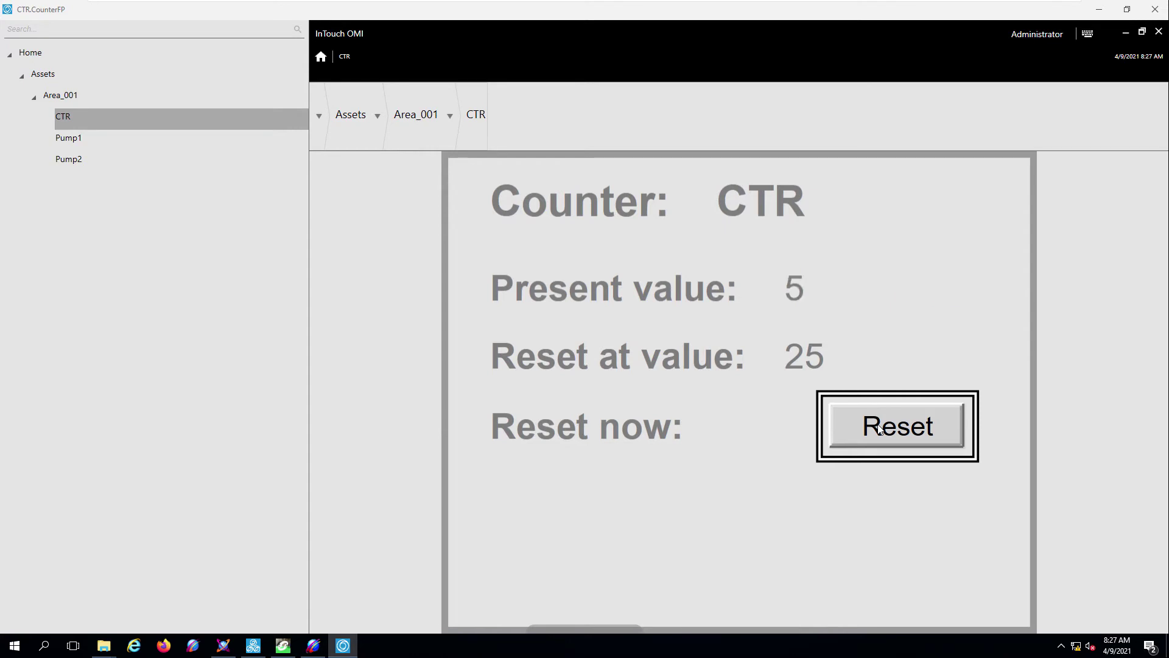
# - Reset the CTR counter and submit 63 as its new reset-at limit
pyautogui.click(879, 429)
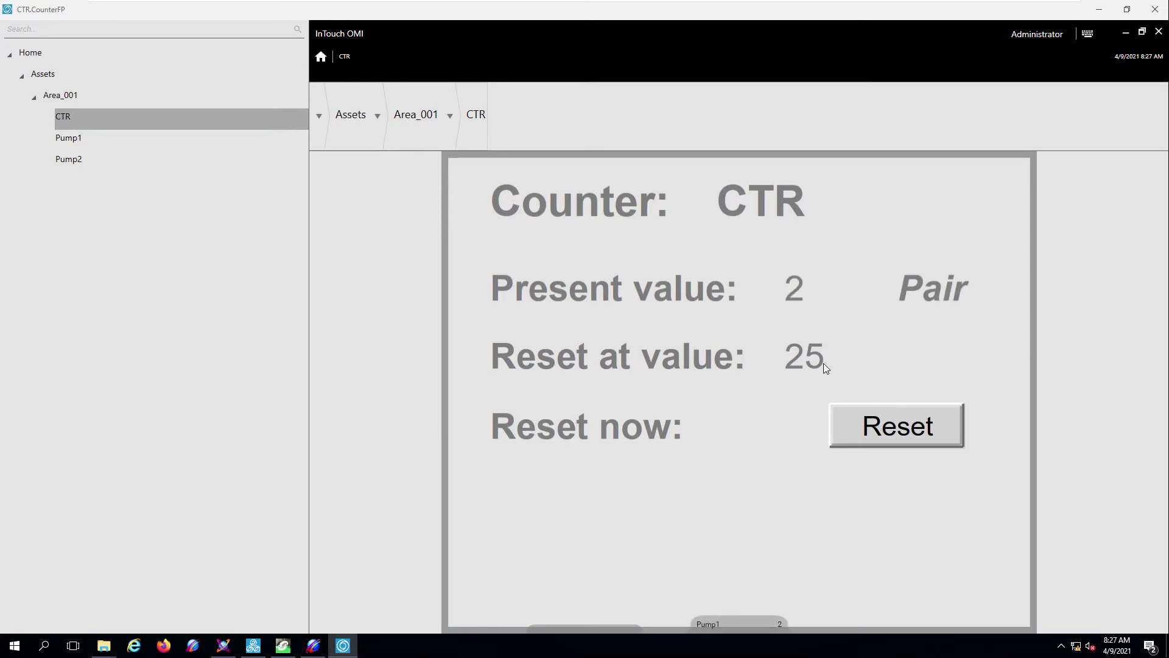
pyautogui.click(817, 360)
pyautogui.click(608, 368)
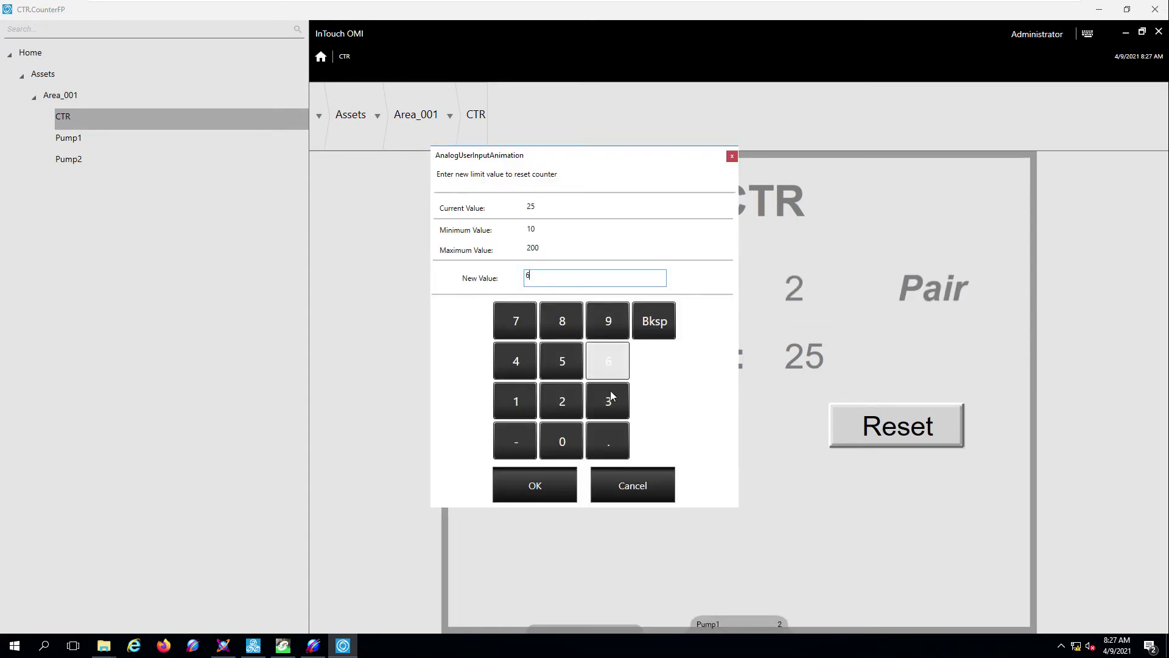
pyautogui.click(612, 400)
pyautogui.click(542, 486)
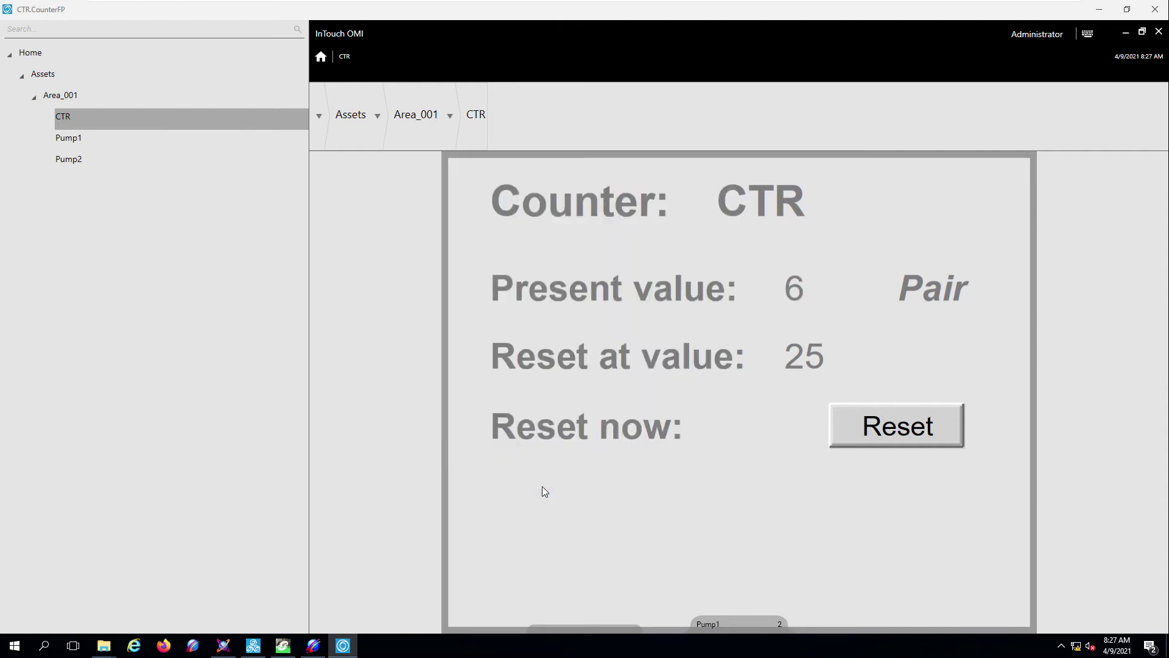